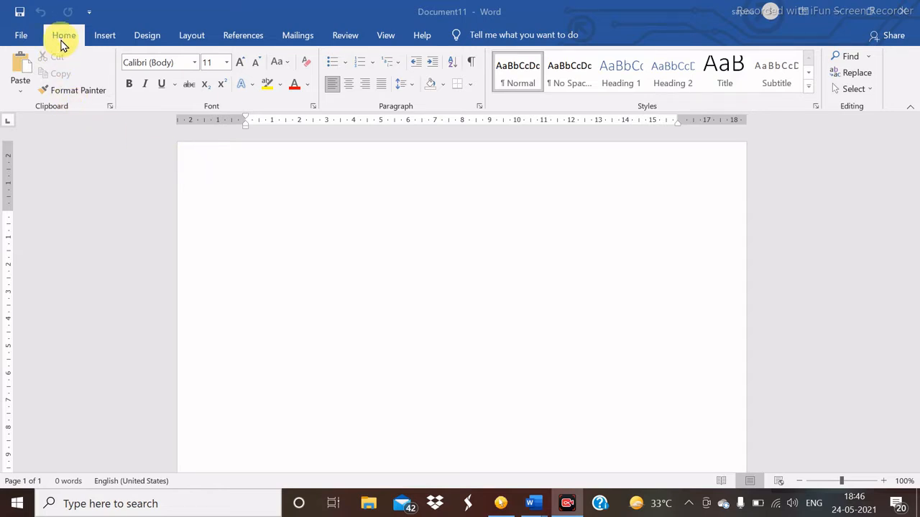
- Open the New page's full template gallery through File > More templates
click(20, 37)
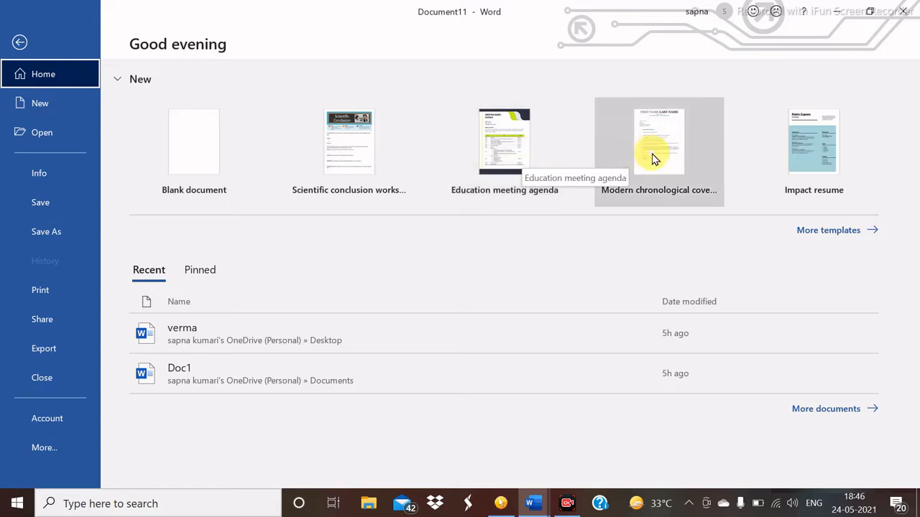
click(821, 234)
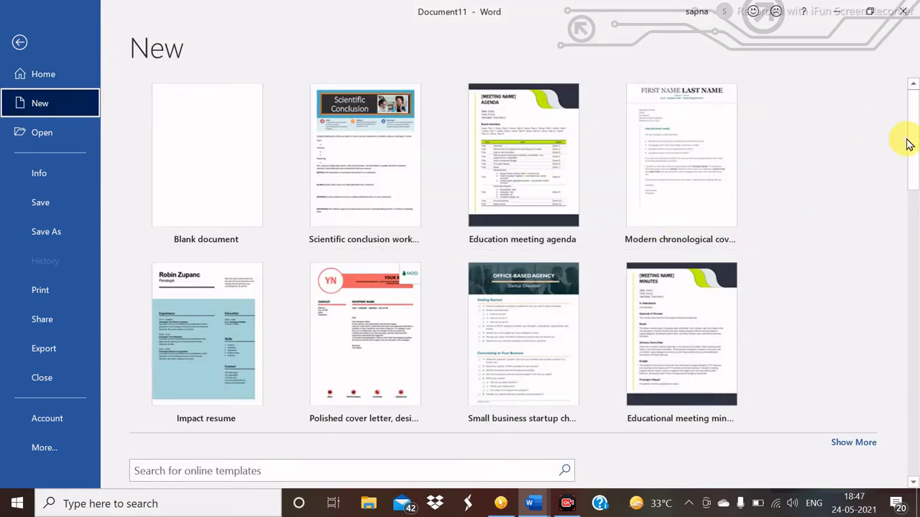
- Filter templates to Education and preview 'Whitepaper with cover image'
drag(914, 126, 916, 197)
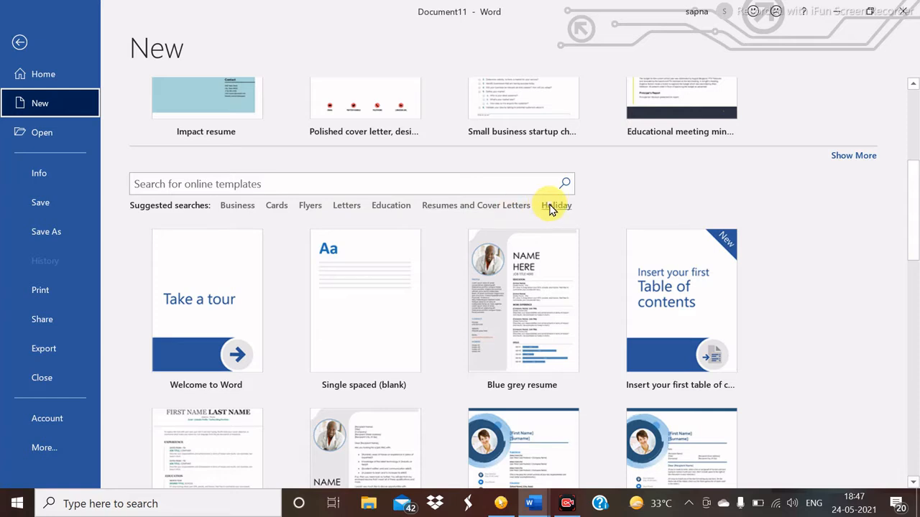
click(391, 206)
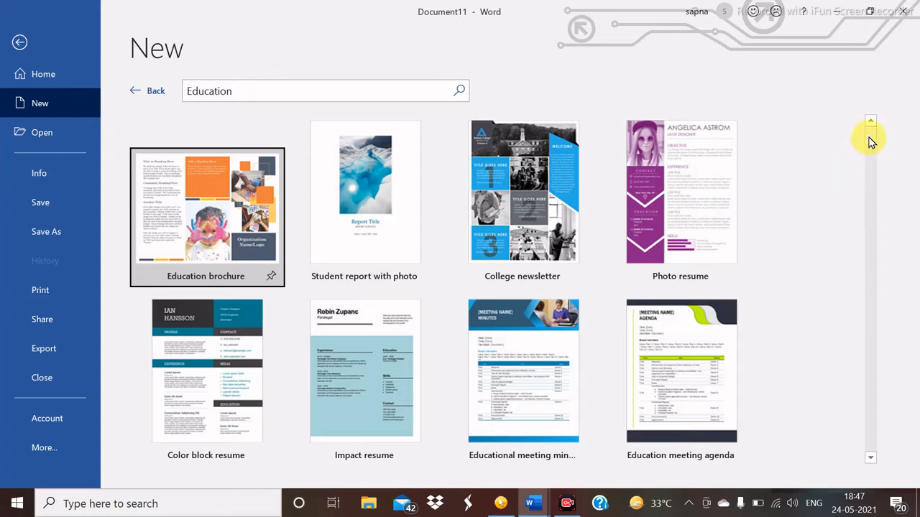
drag(869, 147, 865, 190)
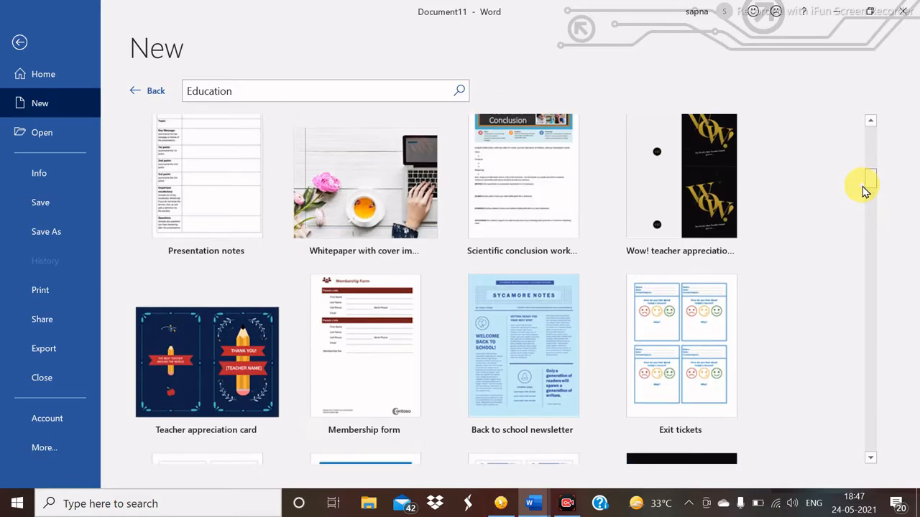
click(382, 201)
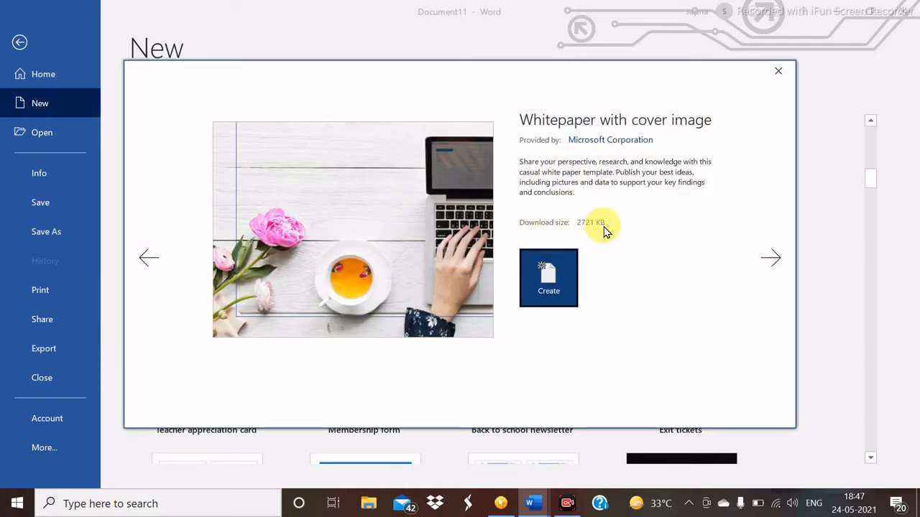
- Create the Whitepaper with cover image document and scroll down to its table of contents
click(544, 276)
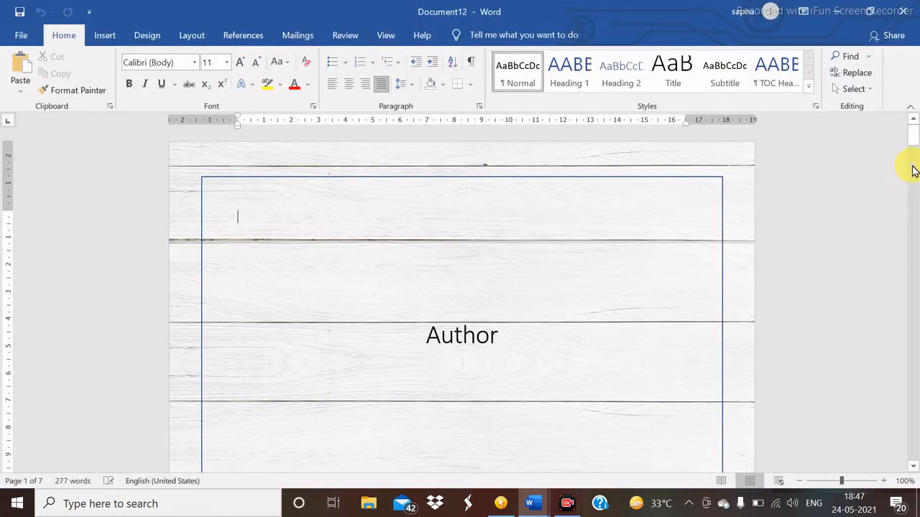
scroll(912, 180, down, 15)
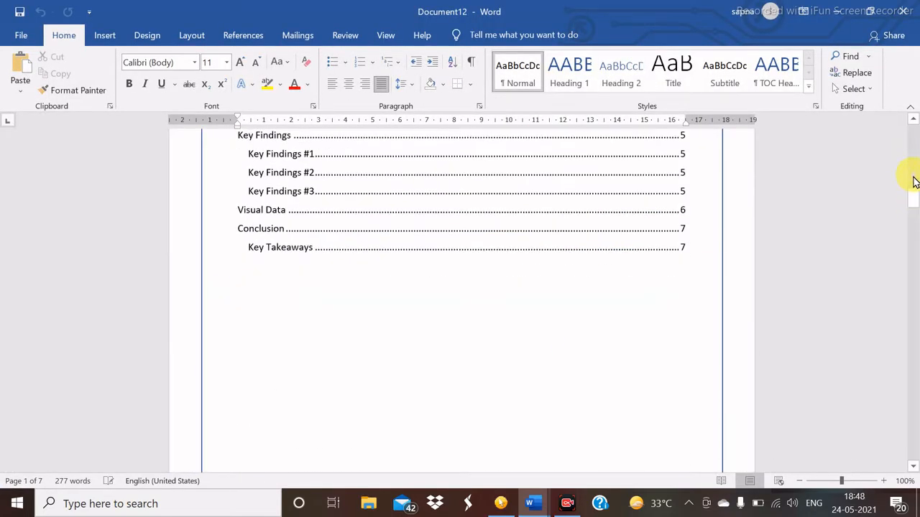
drag(914, 179, 914, 132)
drag(699, 139, 75, 91)
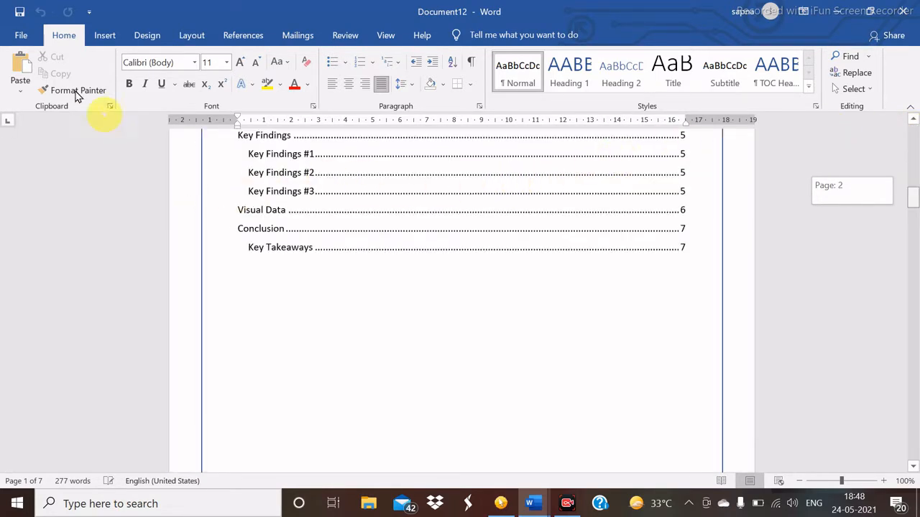
- Create a new Blank document (Document13) from the File Home page
click(23, 38)
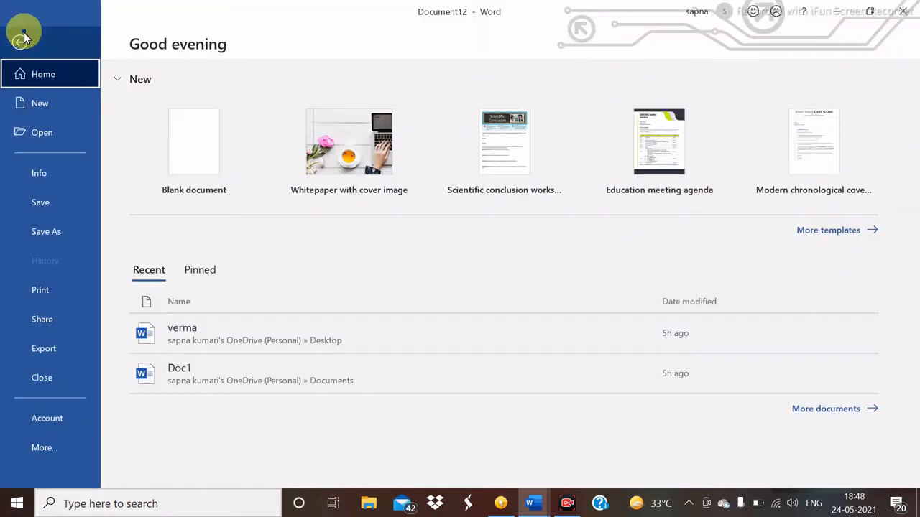
click(194, 138)
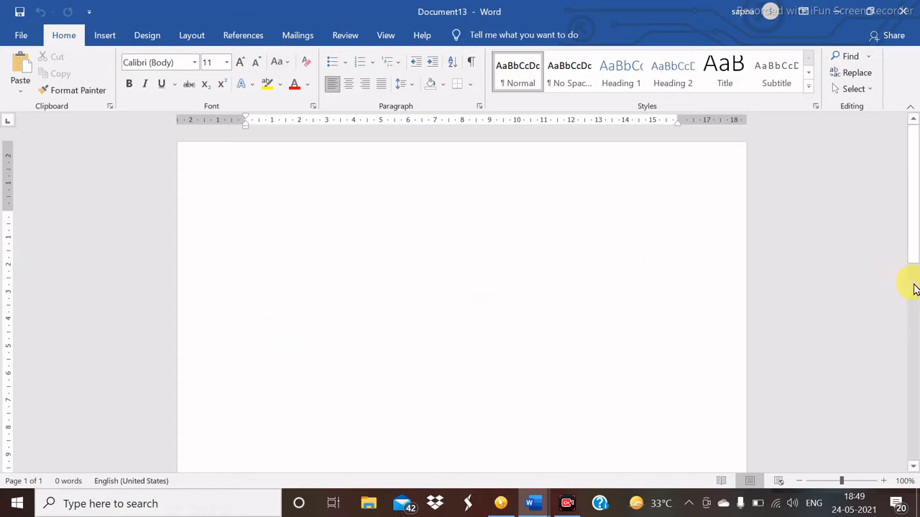
- Insert a Ctrl+Enter page break at the top of the page and scroll through the pages
scroll(914, 288, down, 2)
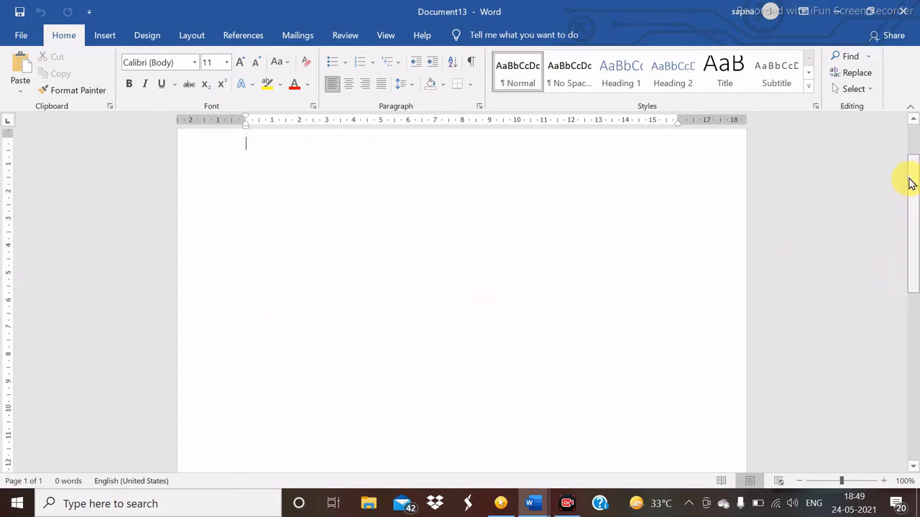
scroll(911, 173, up, 2)
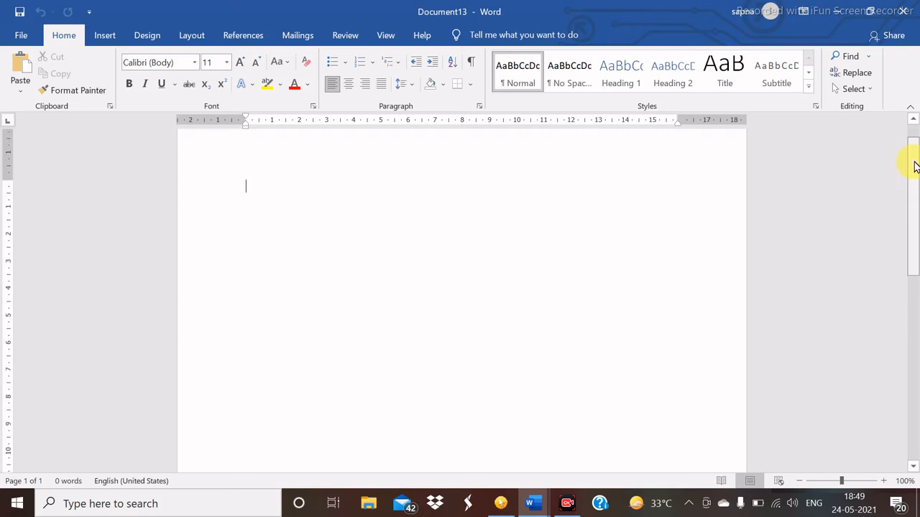
scroll(911, 180, down, 3)
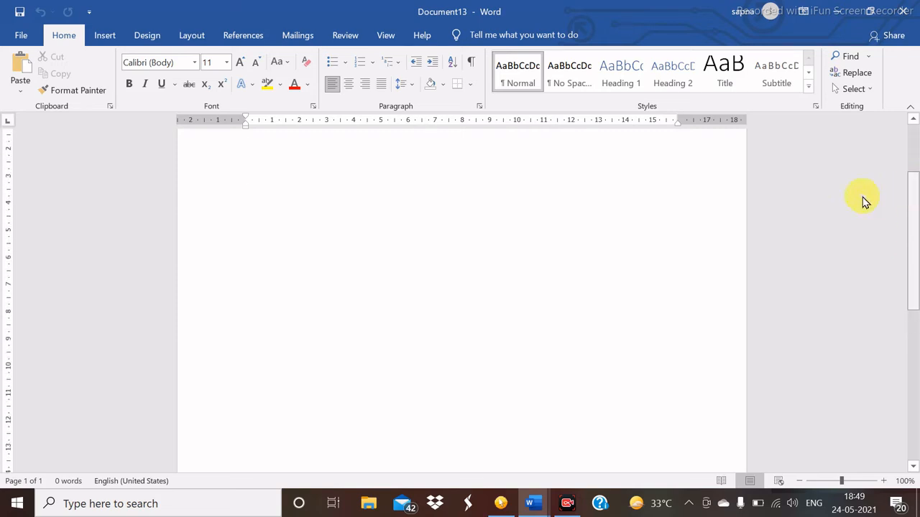
scroll(840, 206, down, 5)
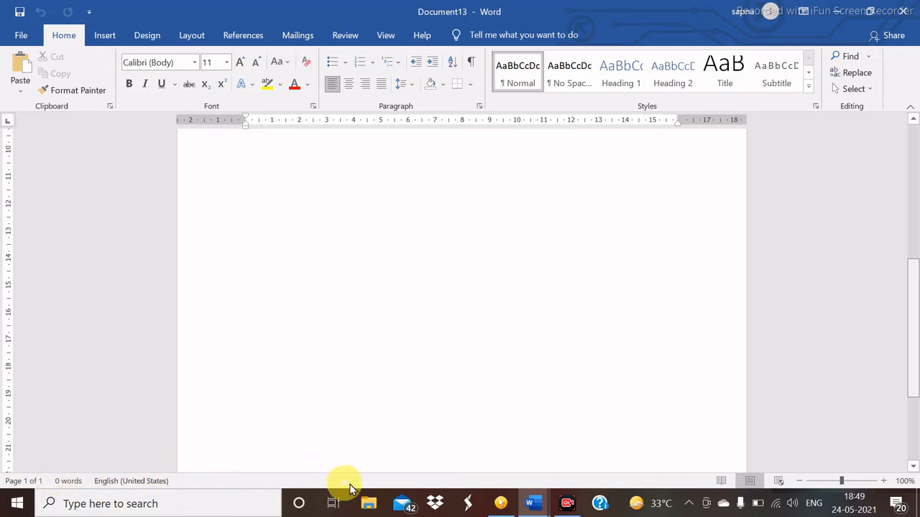
scroll(696, 244, up, 5)
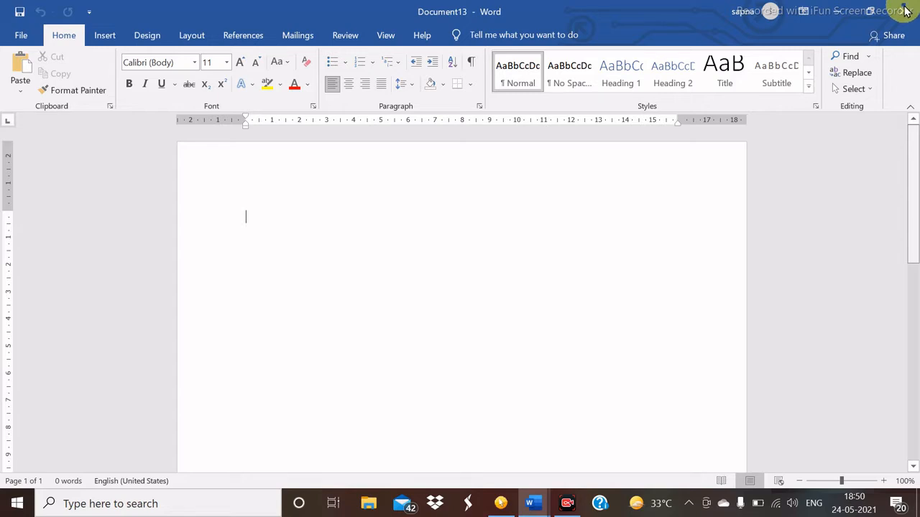
scroll(503, 251, down, 5)
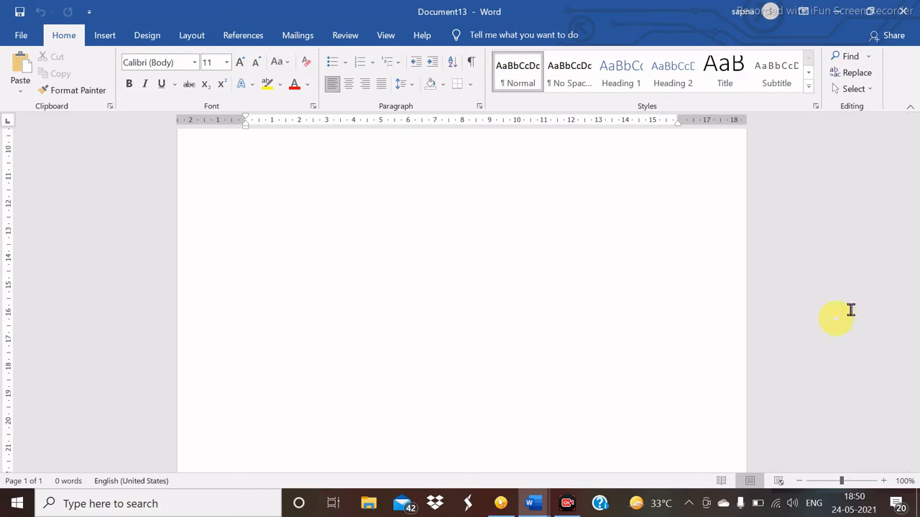
drag(916, 291, 909, 391)
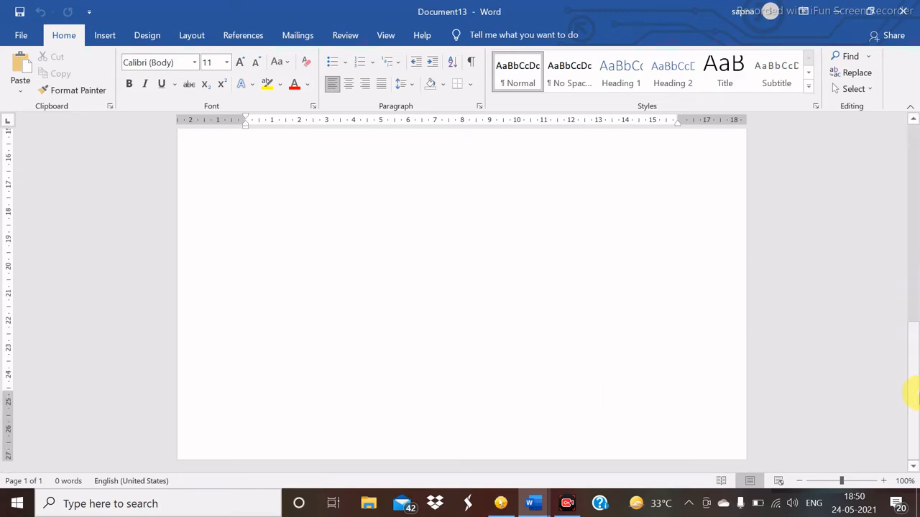
click(289, 382)
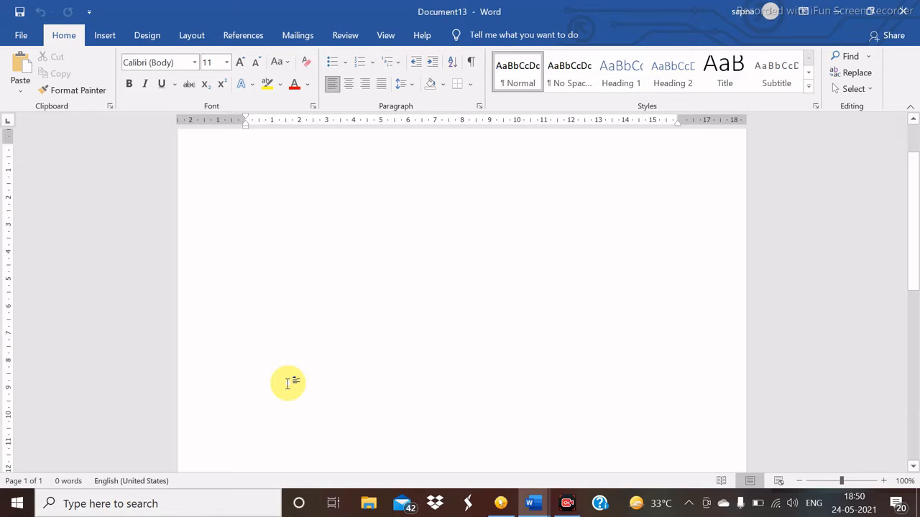
key(ctrl+Return)
key(ctrl+Return)
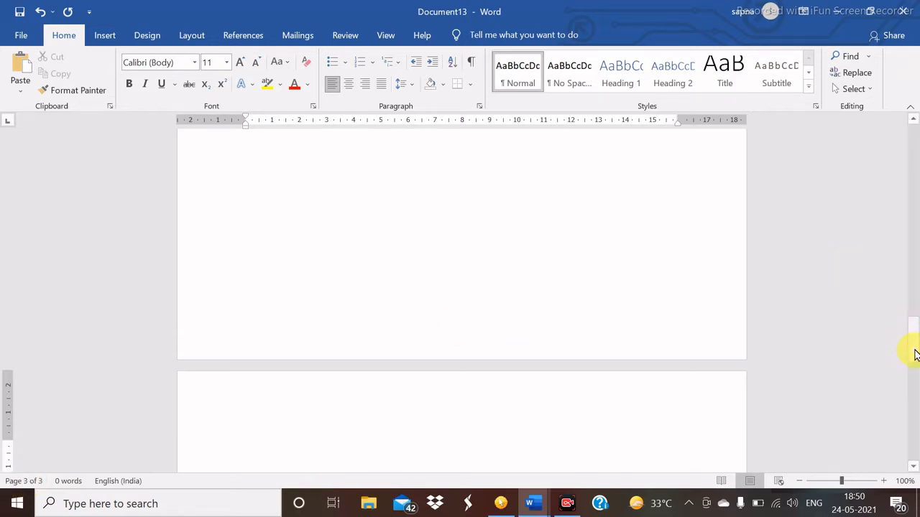
drag(914, 352, 581, 230)
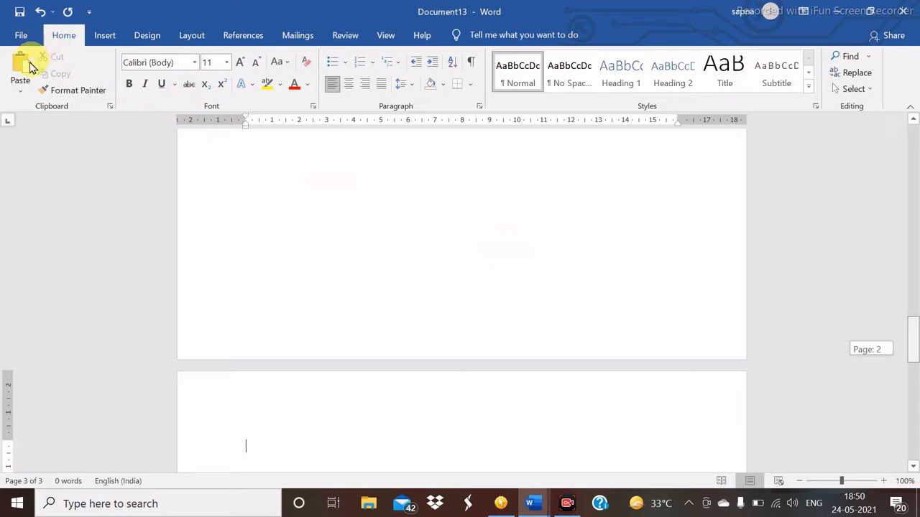
drag(557, 341, 793, 480)
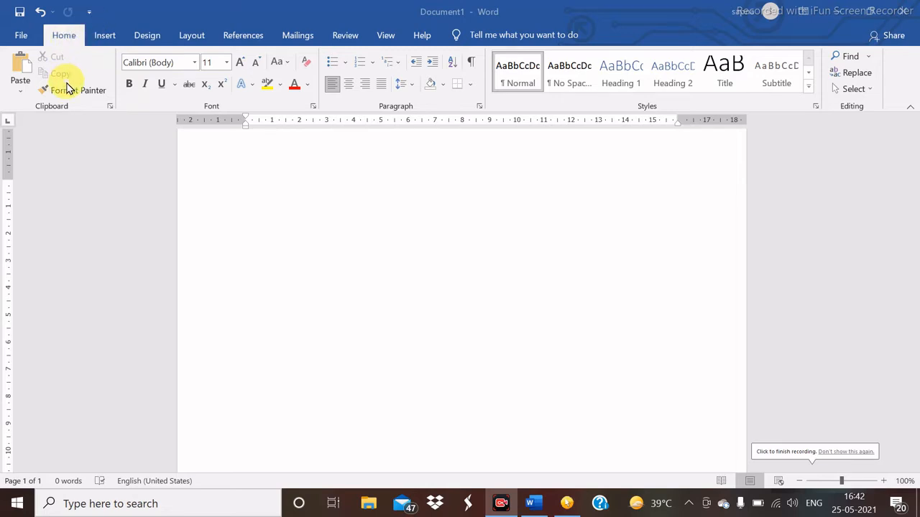
- Generate five sample paragraphs on the blank page with =rand()
click(299, 196)
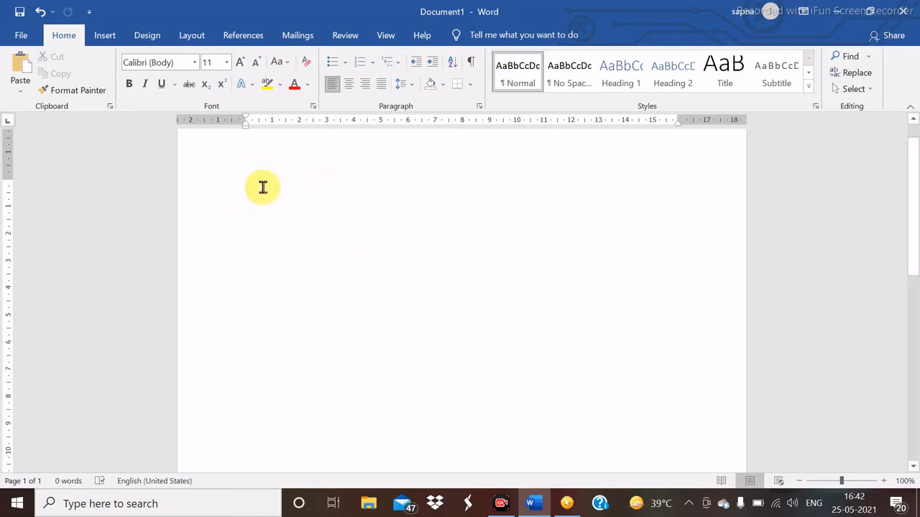
text(=rand()
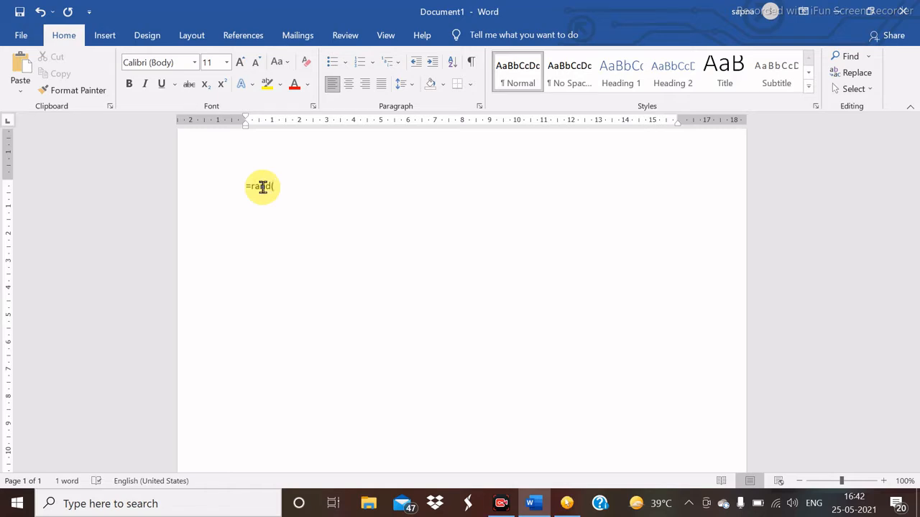
key(Return)
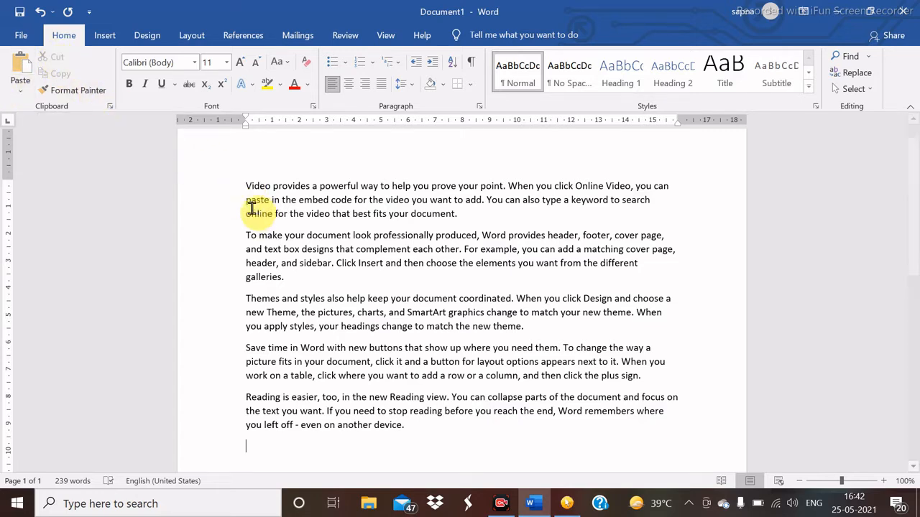
- Cut the first paragraph, the one about video, to the clipboard
drag(246, 188, 494, 212)
key(ctrl+c)
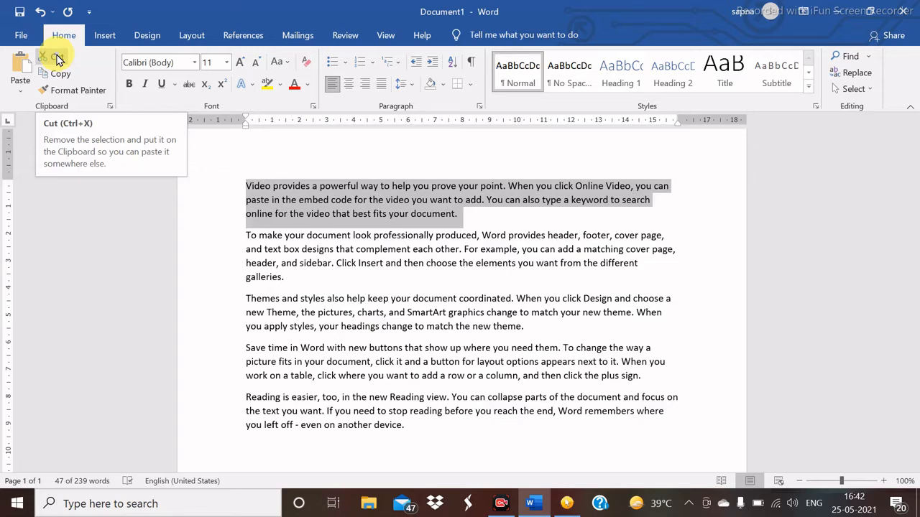
click(58, 58)
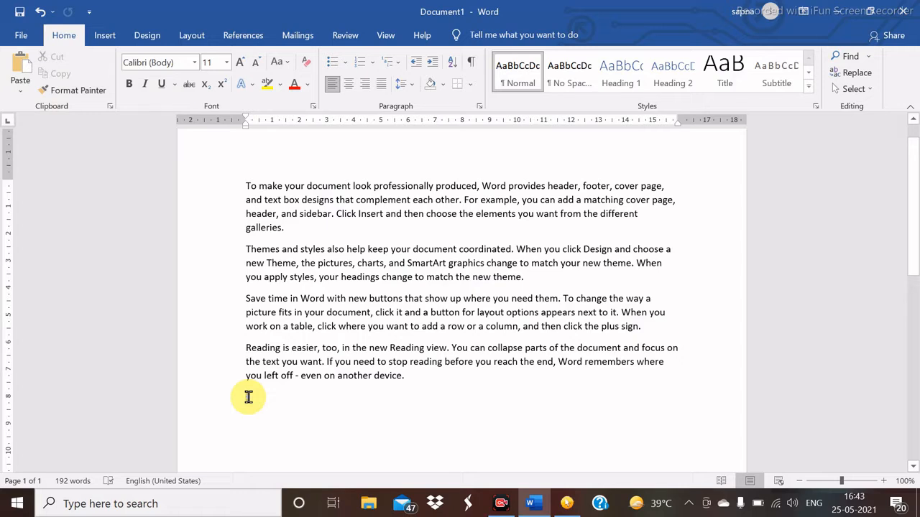
- Paste the cut video paragraph at the end of the document
click(23, 79)
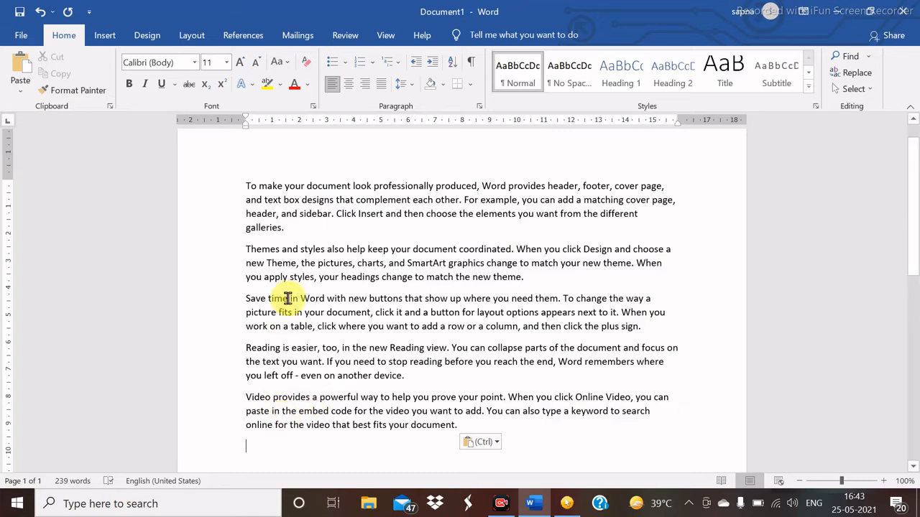
drag(245, 183, 304, 225)
click(301, 226)
- Copy the first paragraph and paste it on a new line after the second paragraph
drag(249, 188, 311, 237)
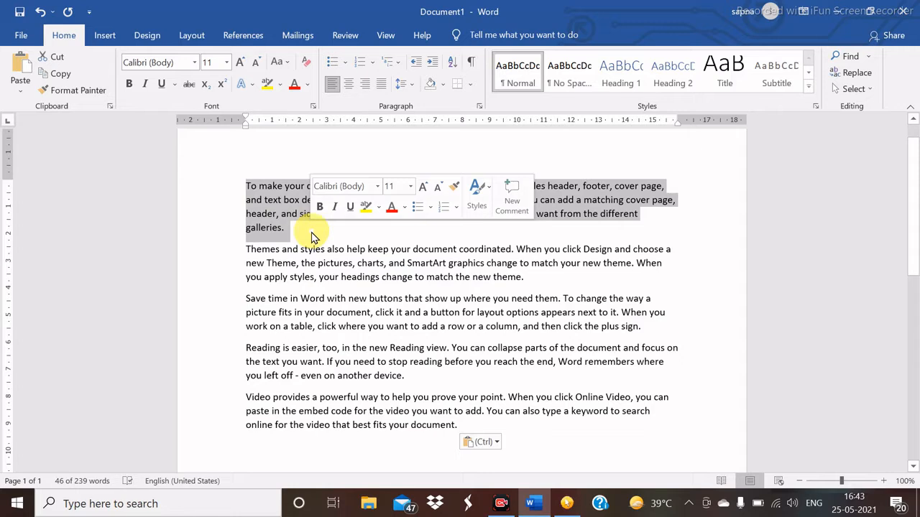
click(61, 75)
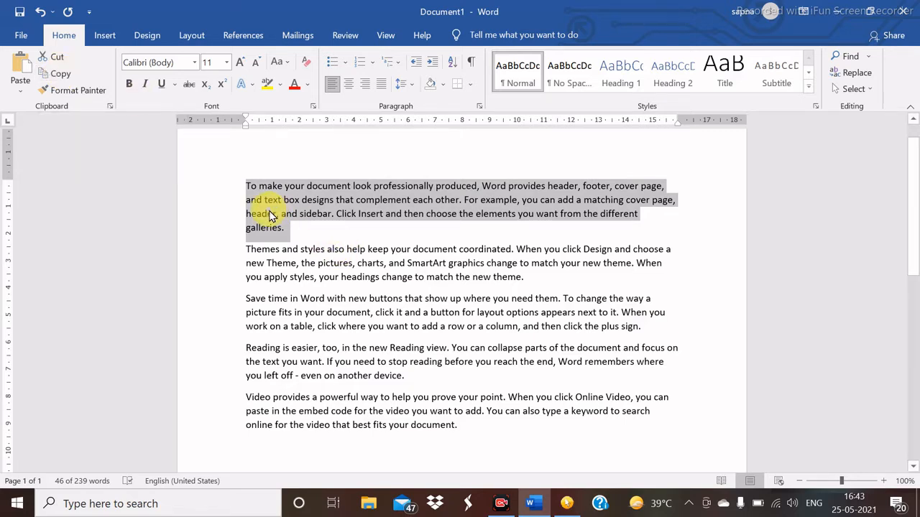
click(302, 231)
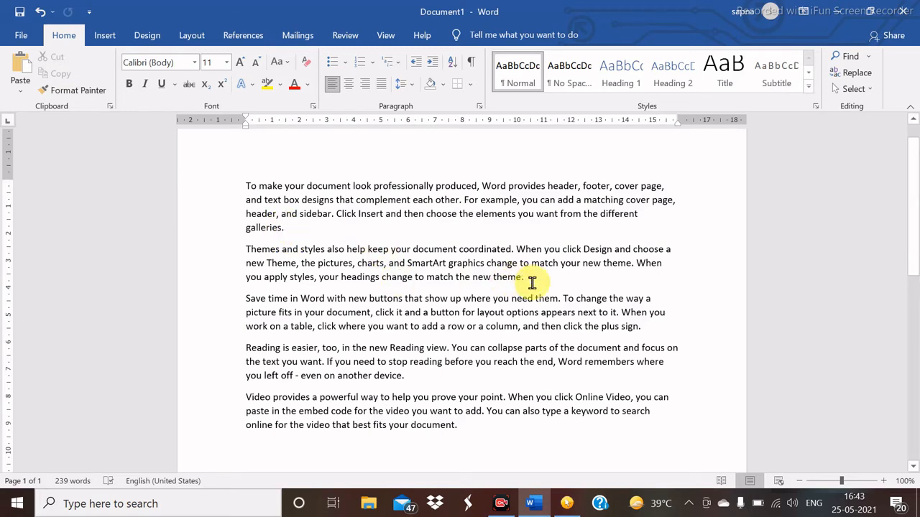
key(Return)
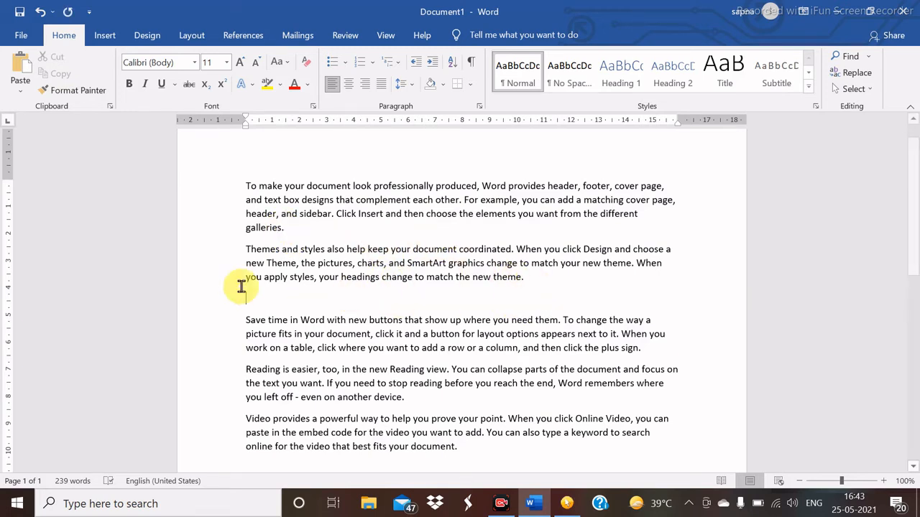
click(19, 74)
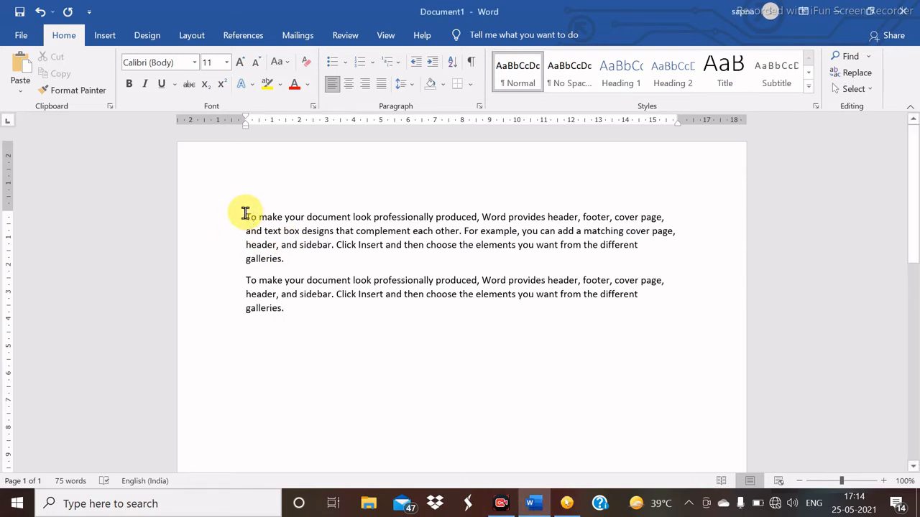
- Format the first paragraph as Bold with Red font colour
drag(244, 214, 296, 260)
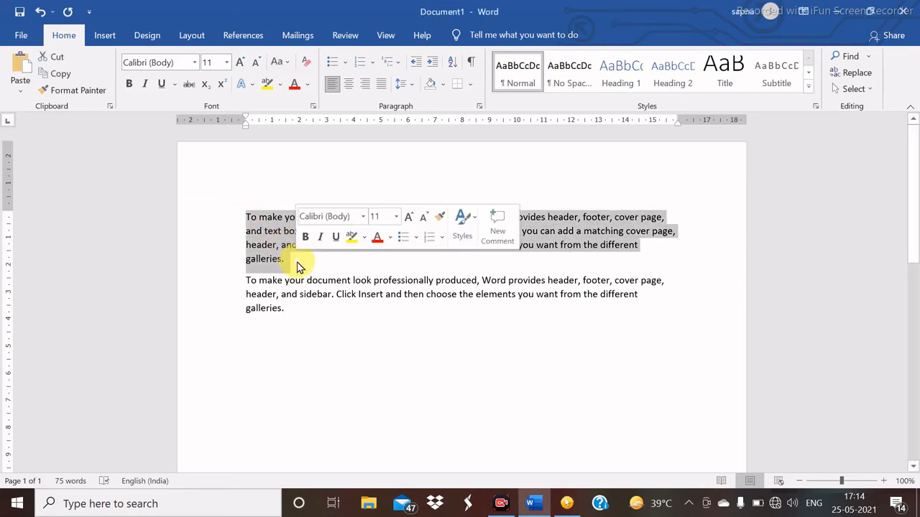
click(130, 85)
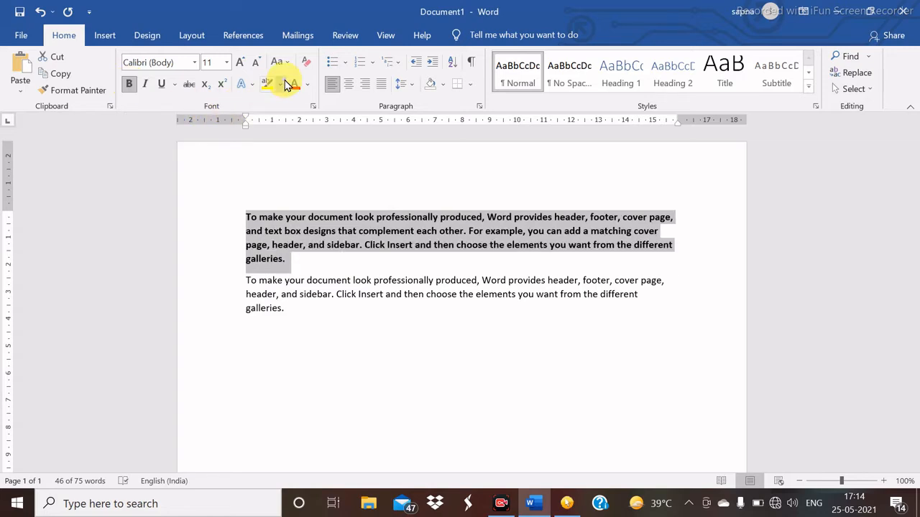
click(307, 85)
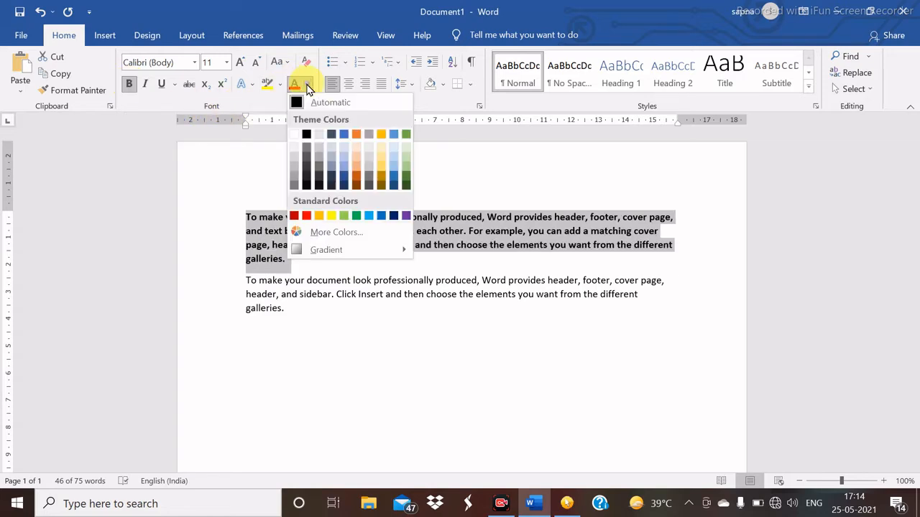
click(305, 217)
click(311, 251)
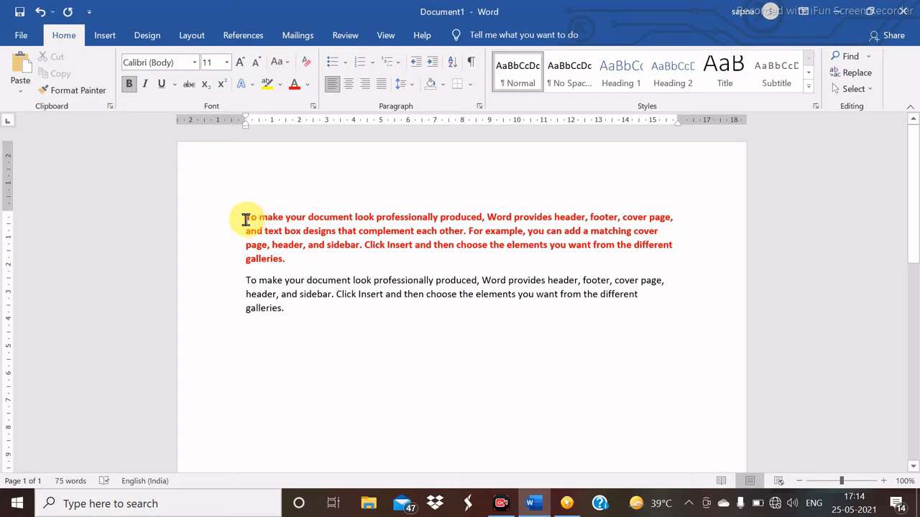
- Use Format Painter to copy the first paragraph's bold red style onto the second paragraph
mouse_move(245, 218)
mouse_down()
mouse_move(295, 260)
mouse_move(318, 262)
mouse_move(273, 240)
mouse_move(308, 260)
mouse_up()
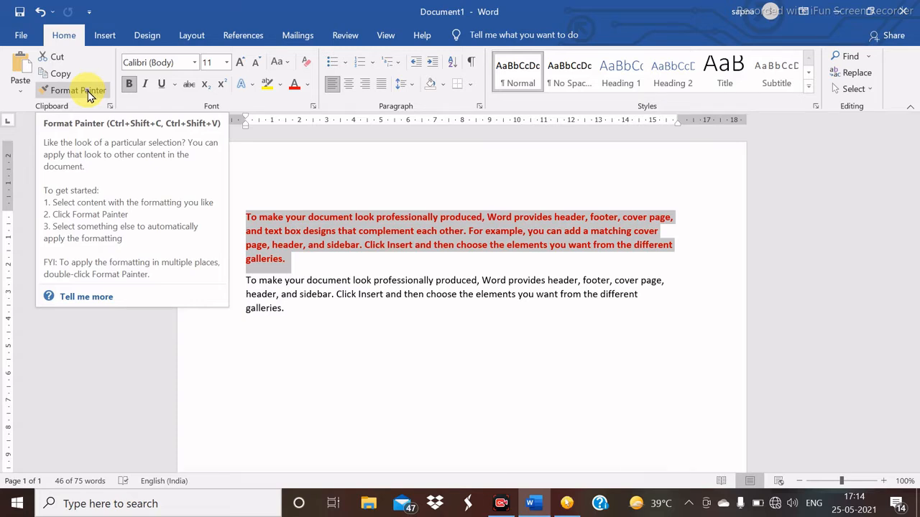
click(83, 91)
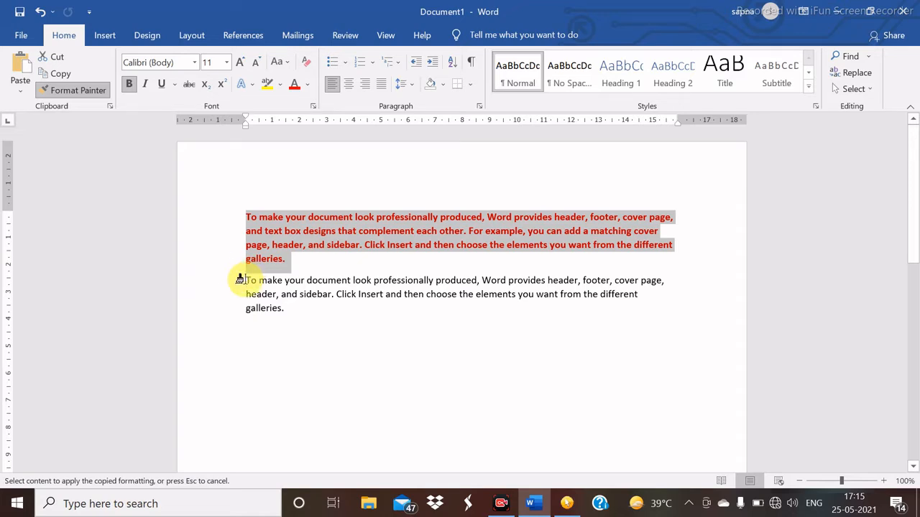
drag(242, 280, 301, 323)
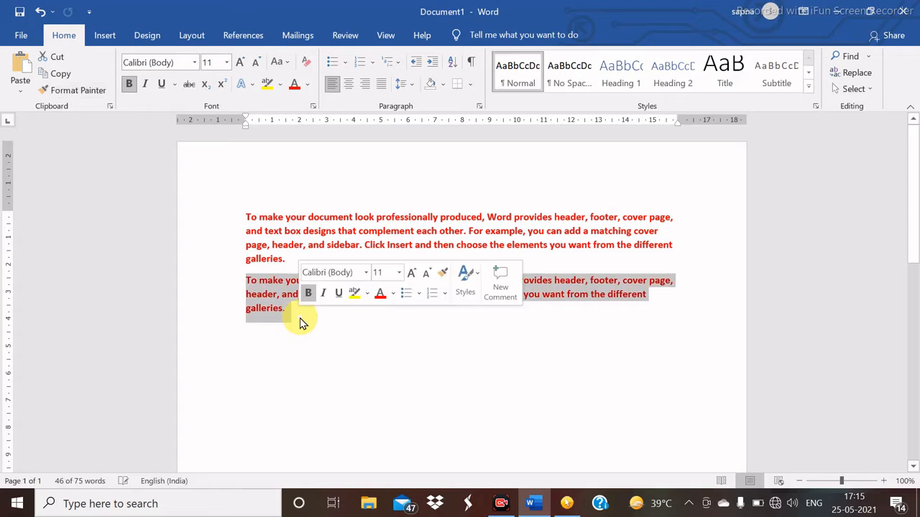
click(365, 324)
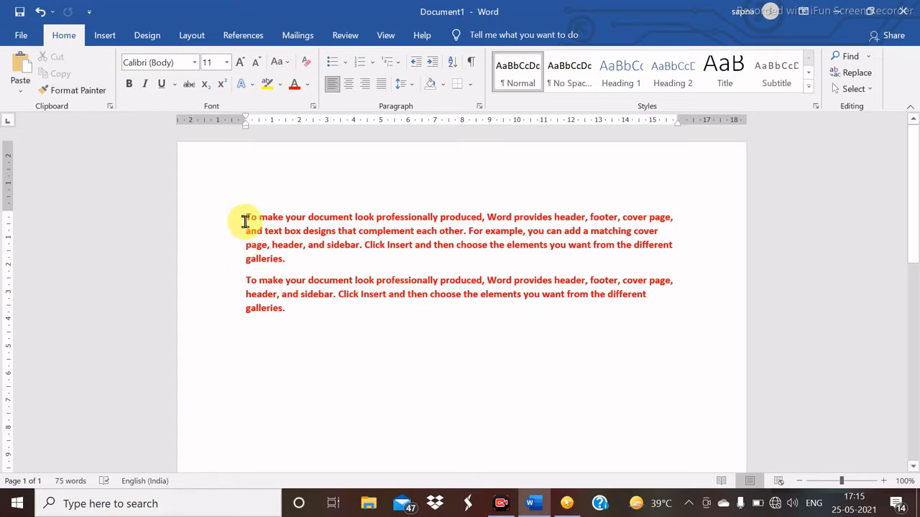
- Select both sample paragraphs and clear all their formatting back to plain text
shift+click(216, 254)
drag(216, 254, 208, 220)
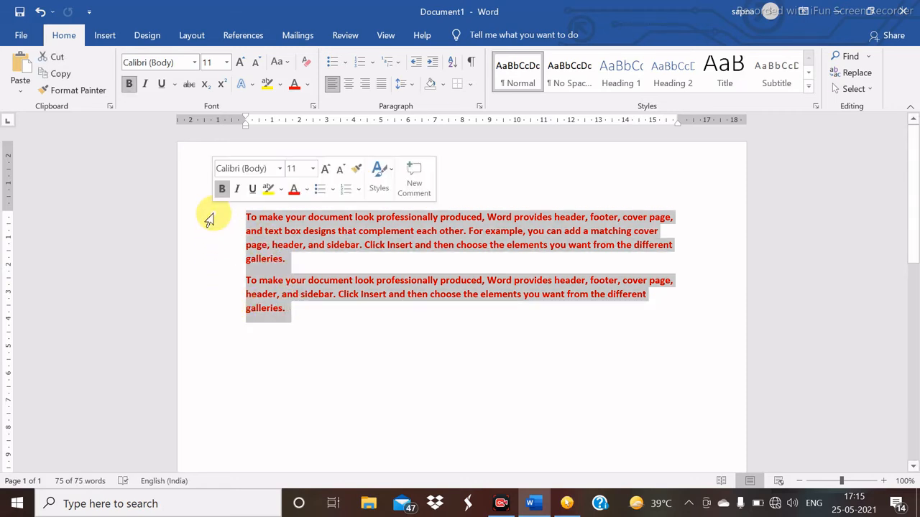
click(307, 67)
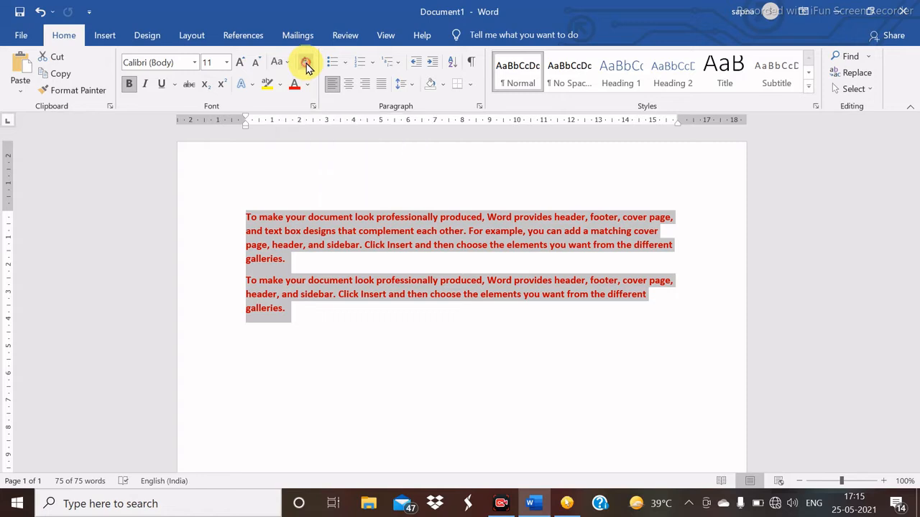
click(337, 327)
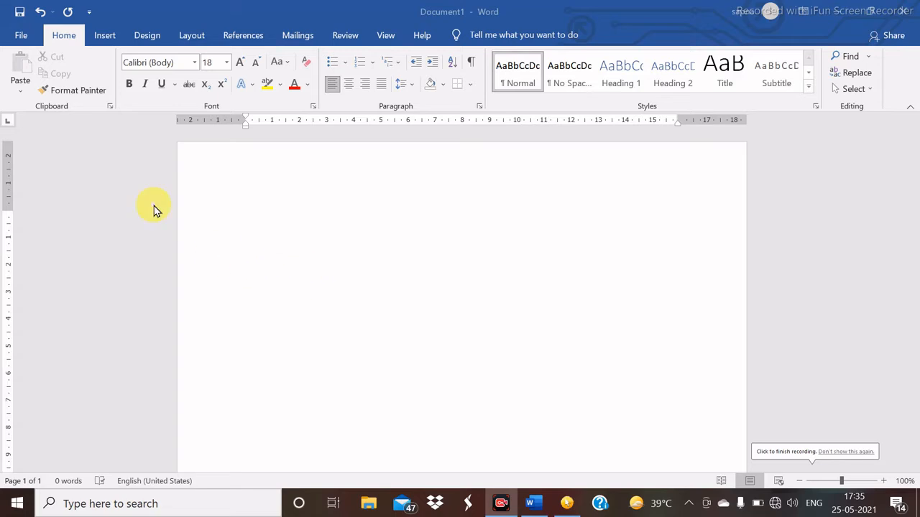
- Open the Clipboard pane and type a first name and surname on the page
click(110, 107)
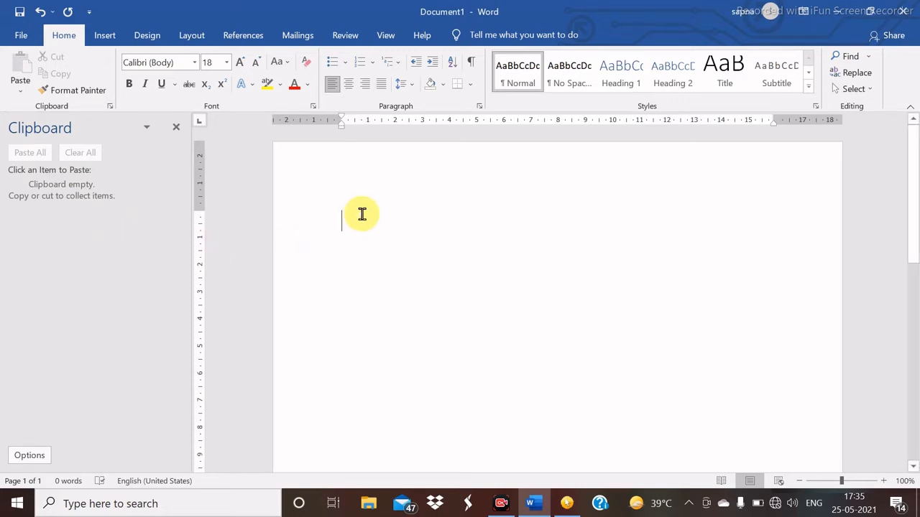
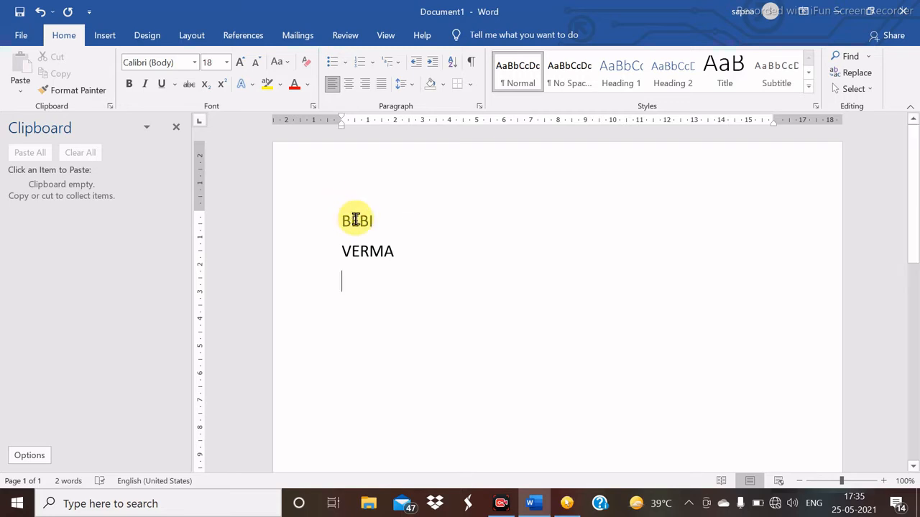
click(356, 219)
- Copy the first name and the surname as separate Clipboard items
triple_click(355, 219)
click(356, 219)
triple_click(356, 219)
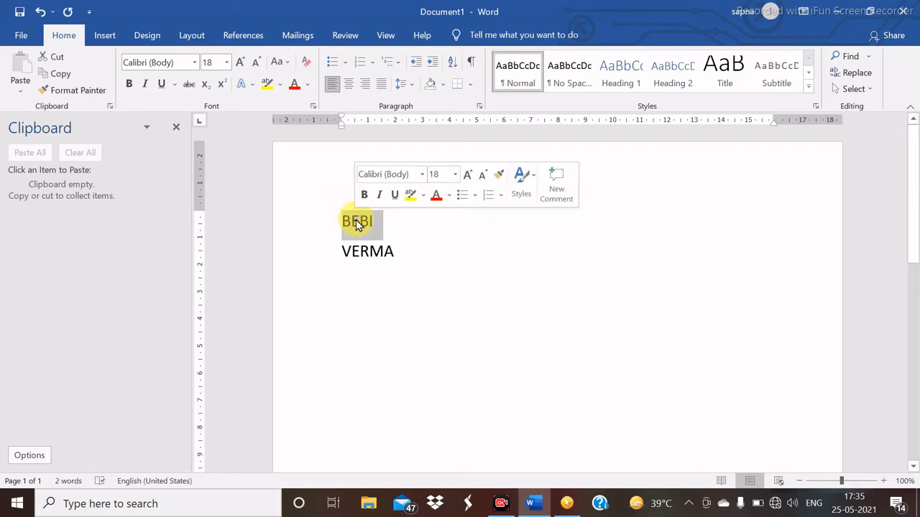
key(ctrl+c)
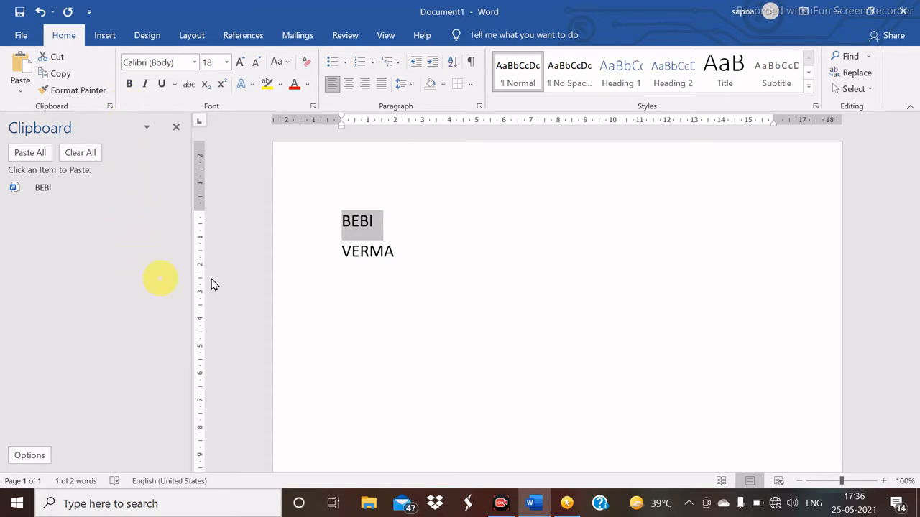
double_click(358, 255)
key(ctrl+c)
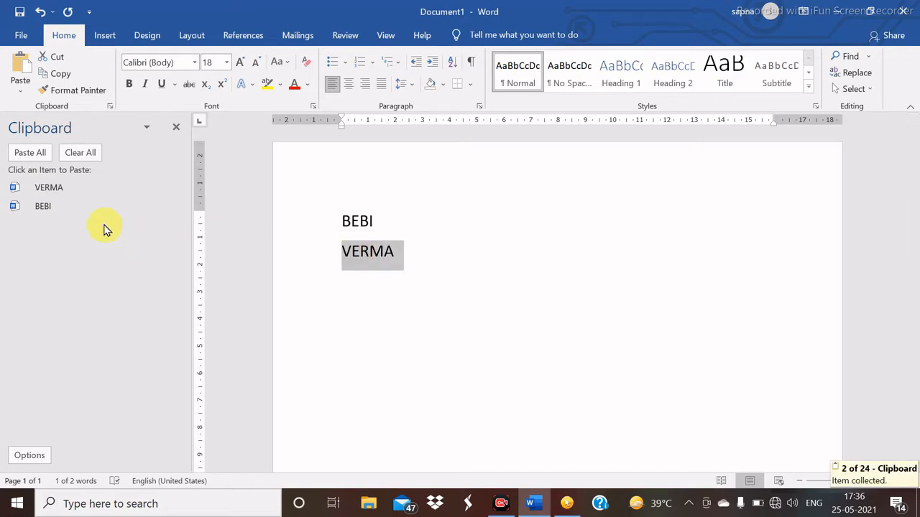
- Delete both name lines so the page is empty again
click(392, 271)
click(378, 219)
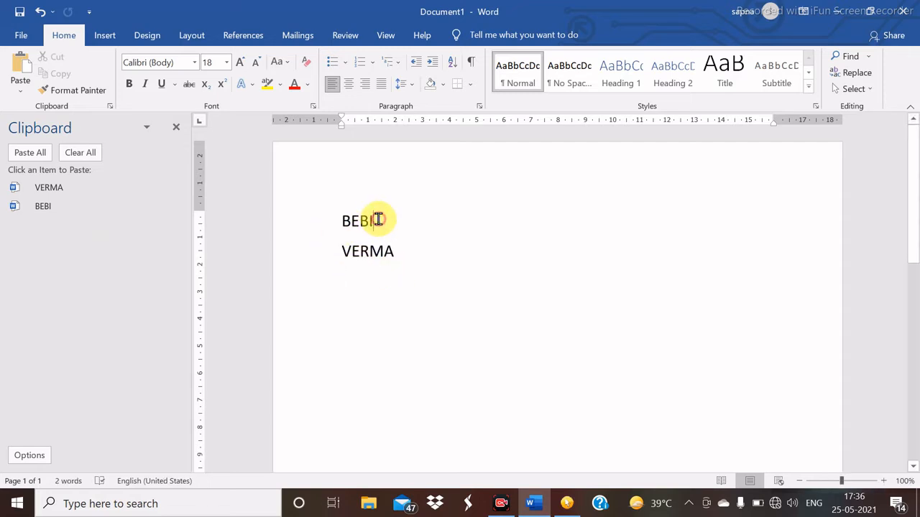
key(BackSpace)
key(BackSpace)
key(BackSpace)
key(BackSpace)
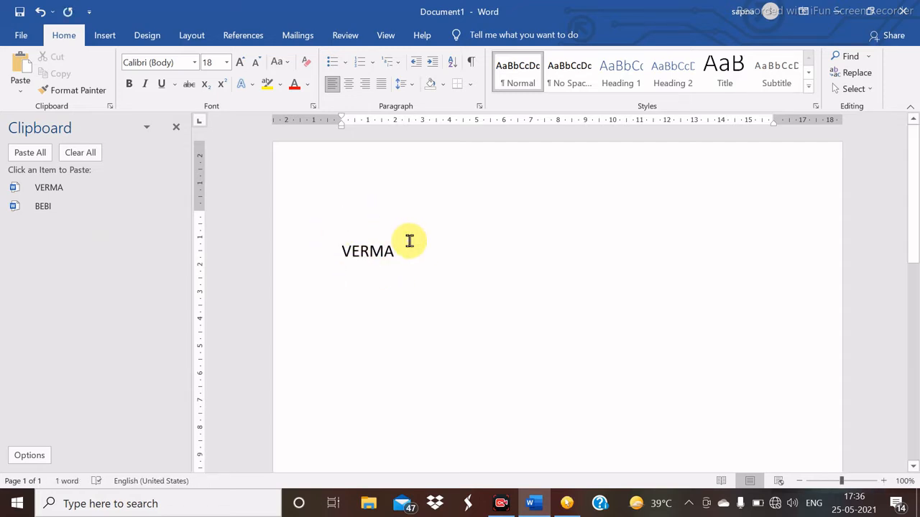
click(402, 250)
key(BackSpace)
key(BackSpace)
key(BackSpace)
key(BackSpace)
key(BackSpace)
key(BackSpace)
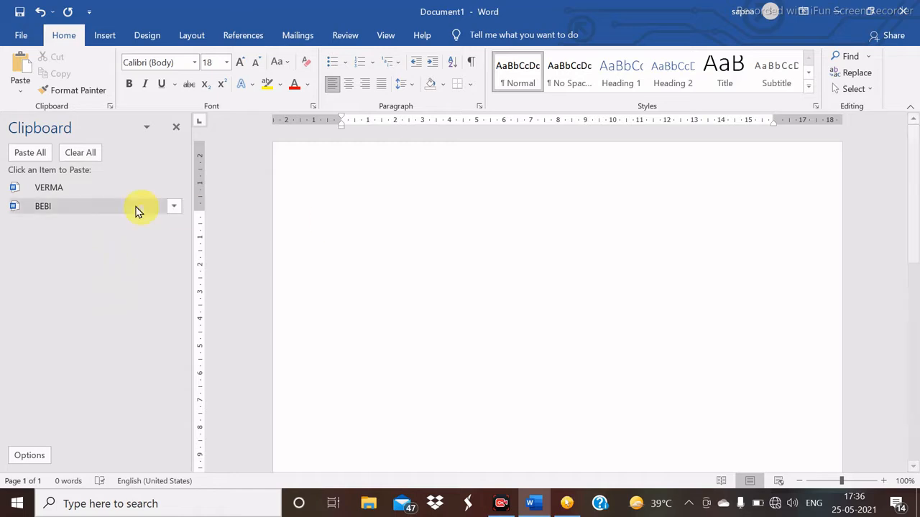
- Paste each name item separately, then Paste All, then clear and close the Clipboard pane
click(99, 190)
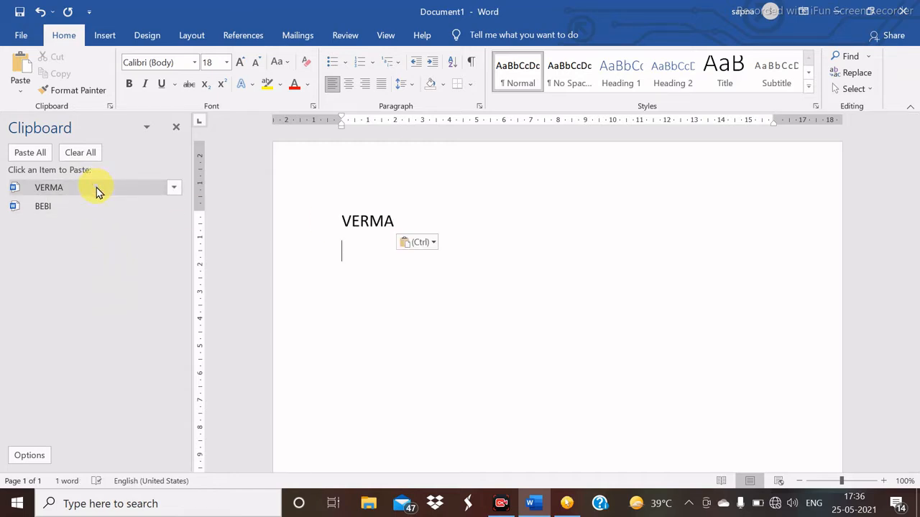
click(80, 207)
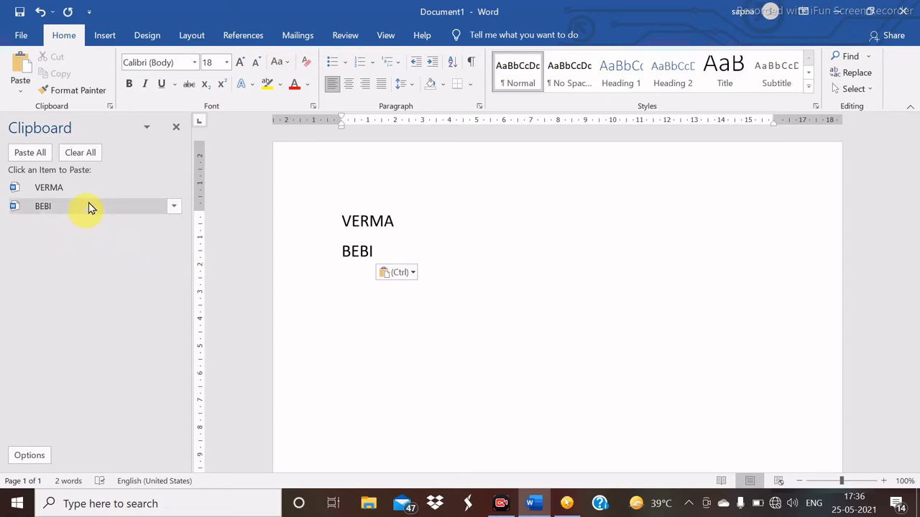
click(31, 154)
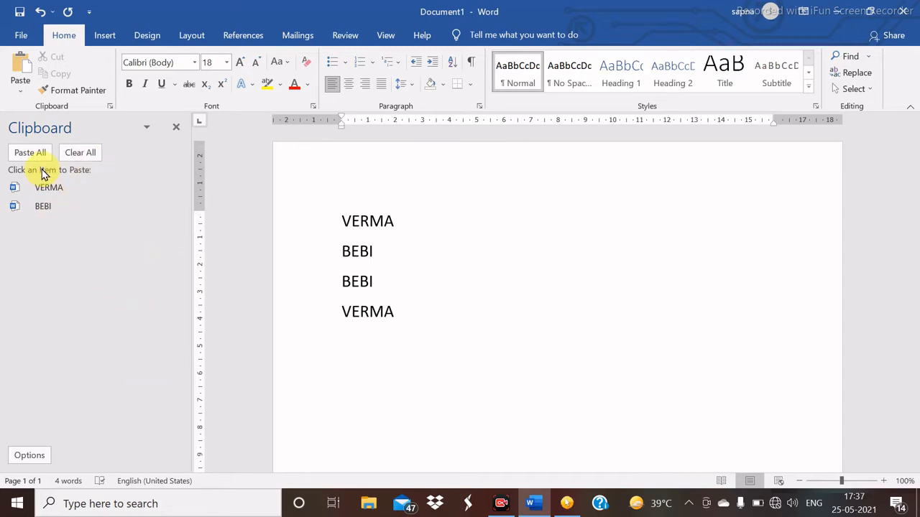
click(85, 151)
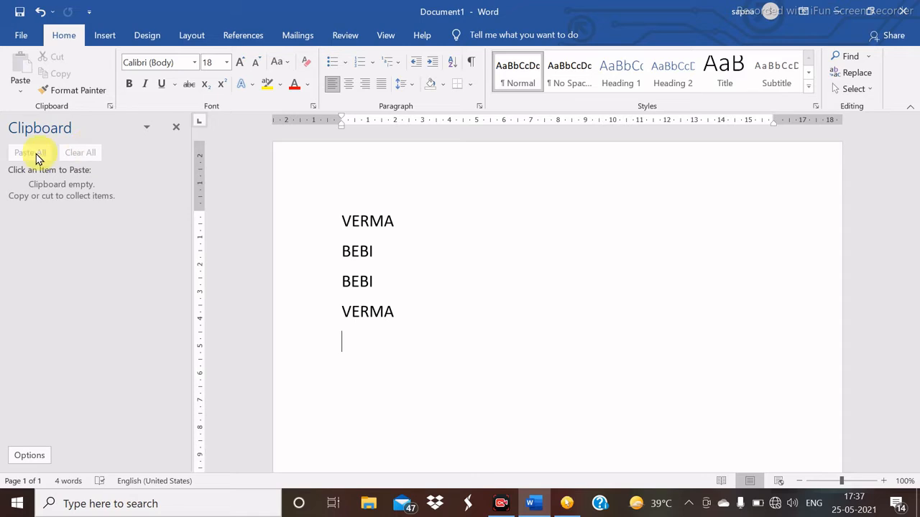
click(176, 129)
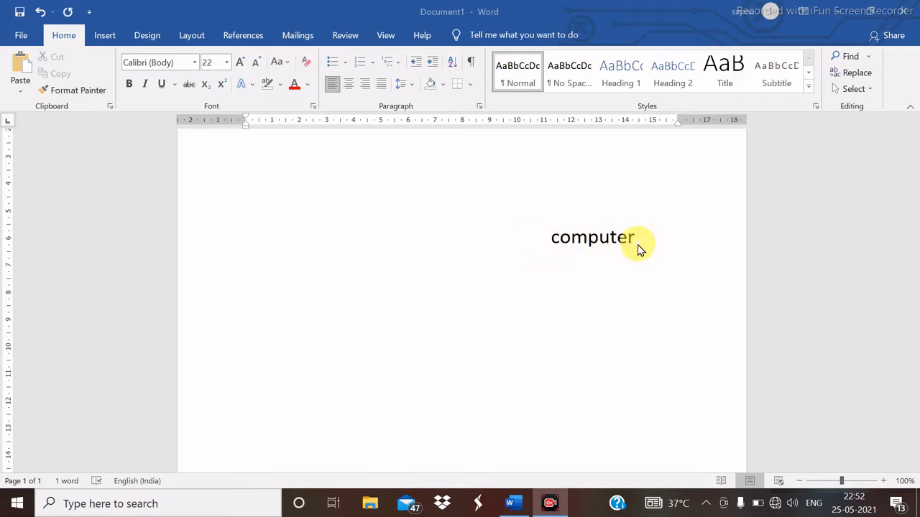
- Change the word 'computer' from Calibri to Arial, keeping it at size 22
double_click(600, 237)
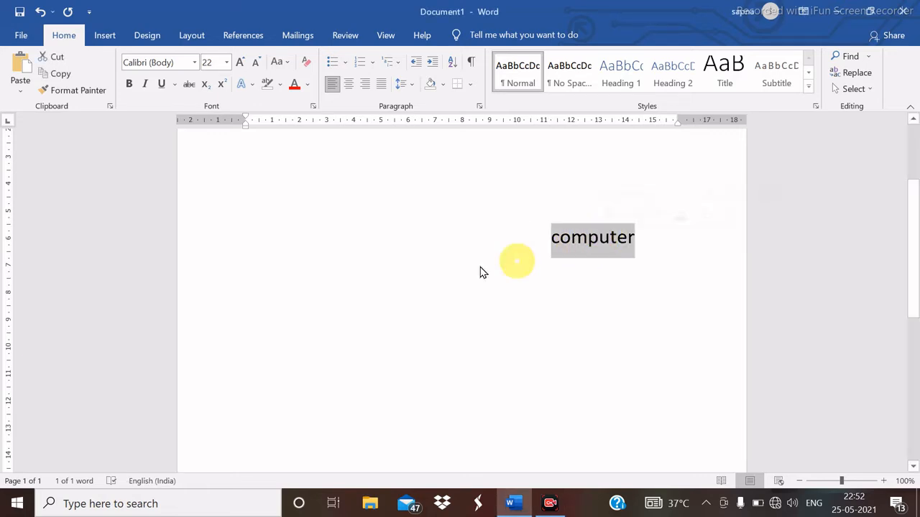
click(194, 62)
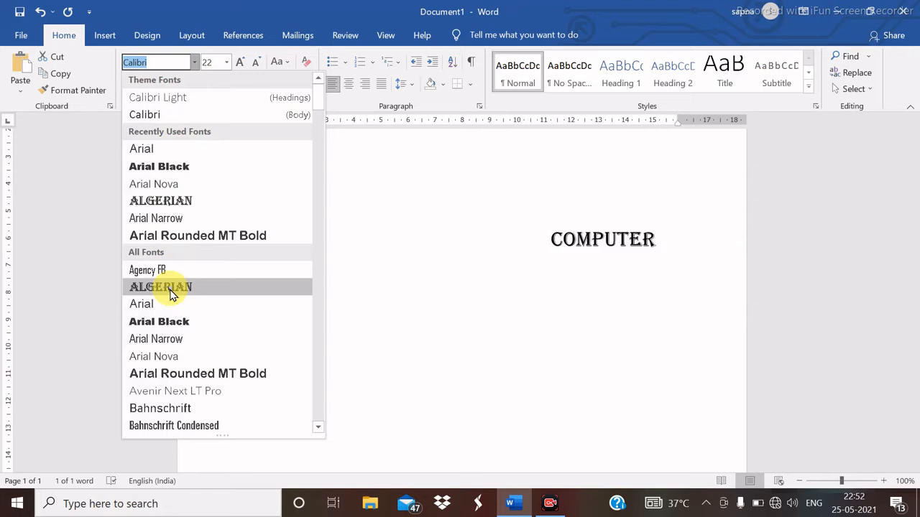
click(170, 311)
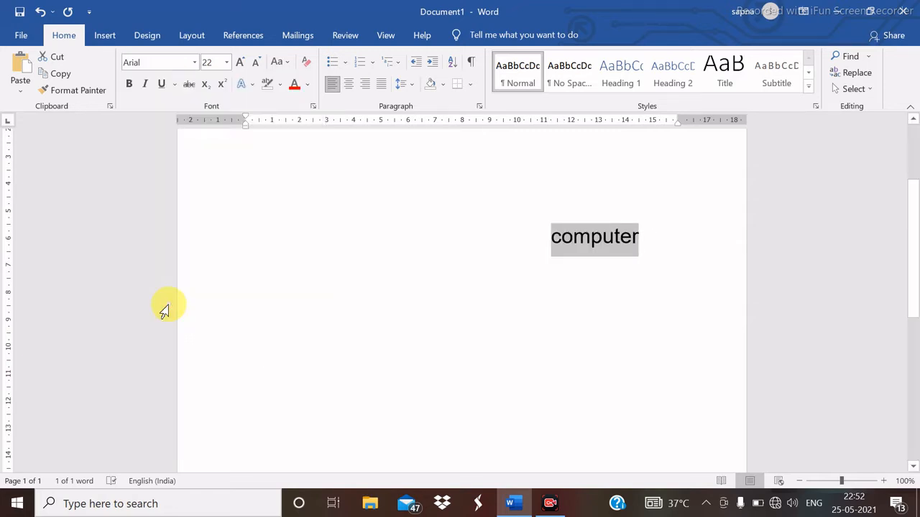
click(225, 64)
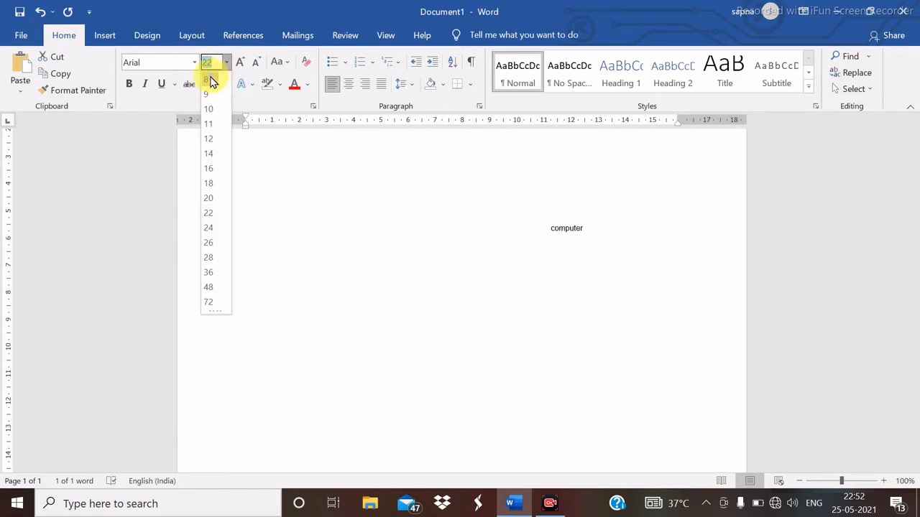
click(208, 213)
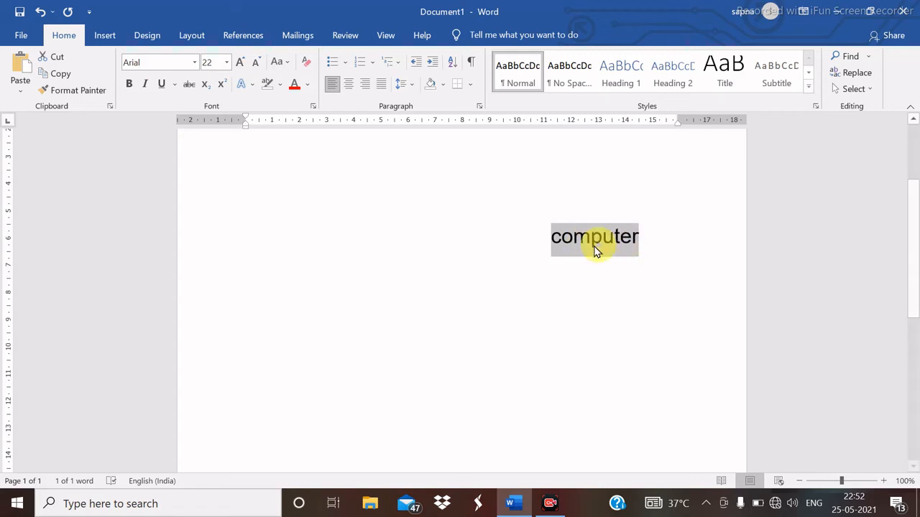
- Enlarge 'computer' with eight Grow Font steps, up to 130 pt
click(241, 63)
click(241, 63)
click(241, 64)
click(240, 63)
click(241, 63)
click(241, 63)
click(240, 64)
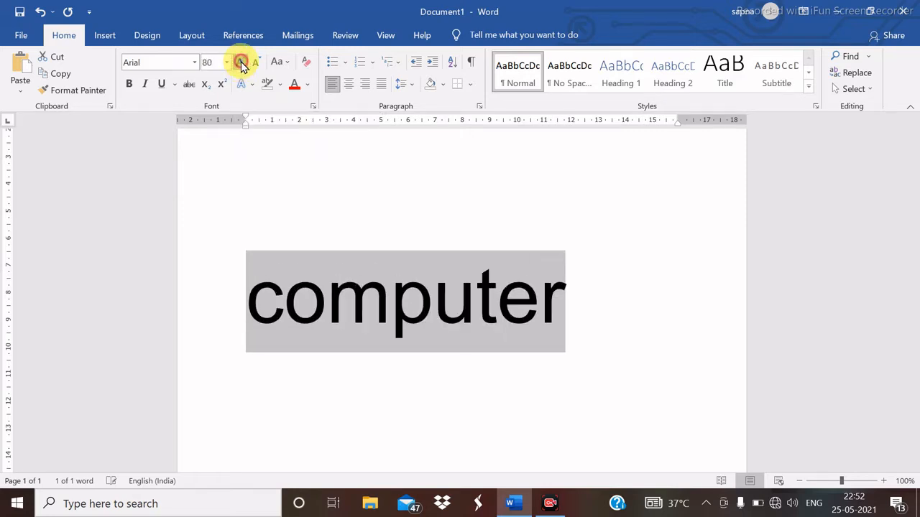
click(240, 64)
click(241, 64)
click(241, 64)
click(241, 63)
click(241, 63)
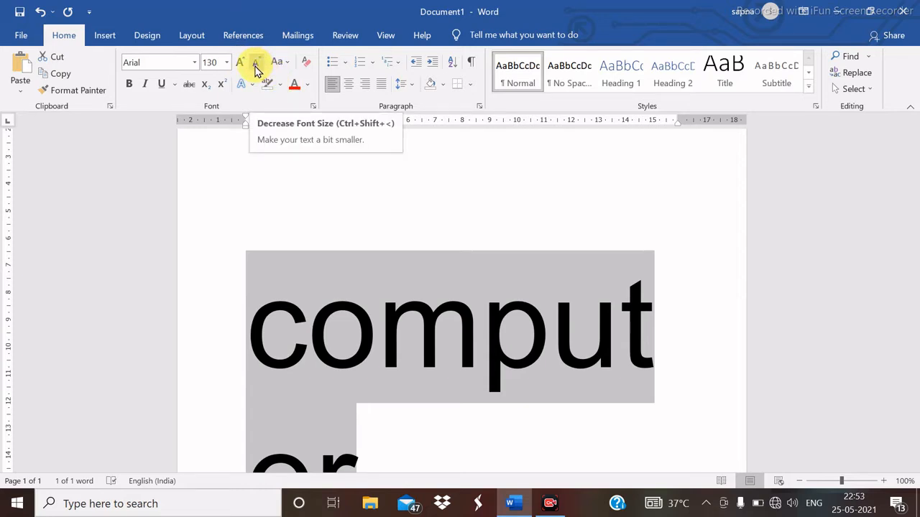
- Shrink 'computer' back down with seven Shrink Font steps
click(256, 64)
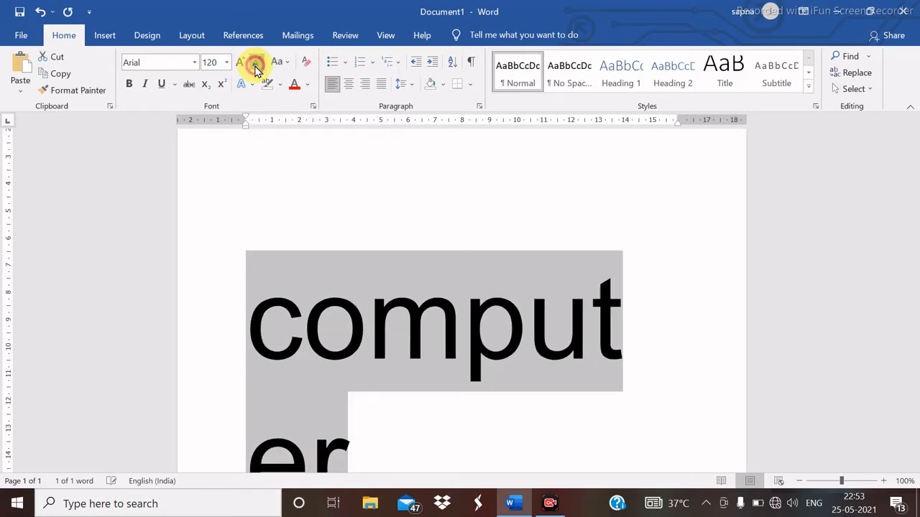
click(256, 65)
click(256, 64)
click(256, 65)
click(256, 65)
click(256, 65)
click(256, 65)
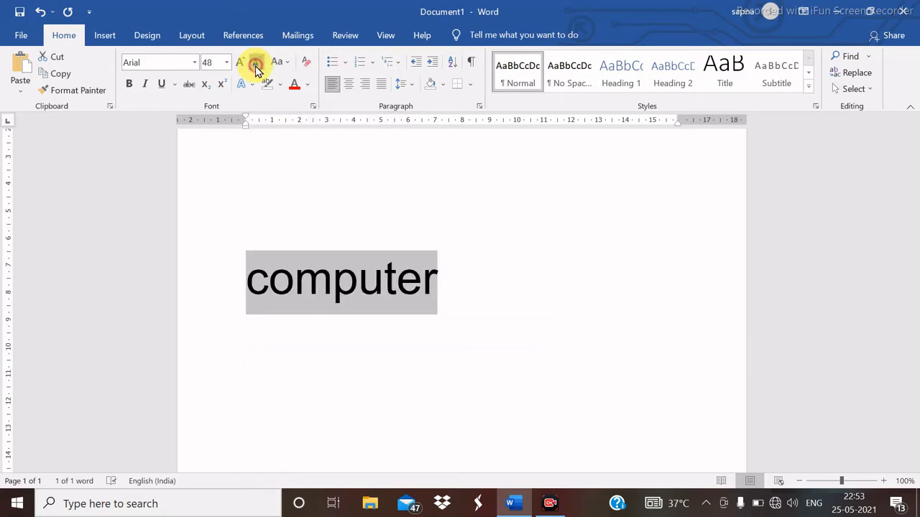
click(255, 65)
click(256, 65)
click(256, 64)
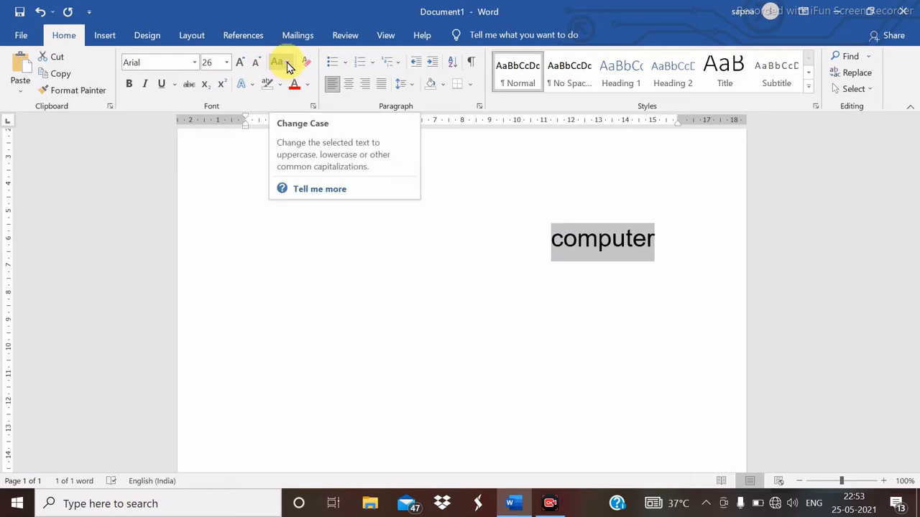
- Cycle 'computer' through Sentence case, lowercase, UPPERCASE, Capitalize Each Word and tOGGLE cASE
click(287, 65)
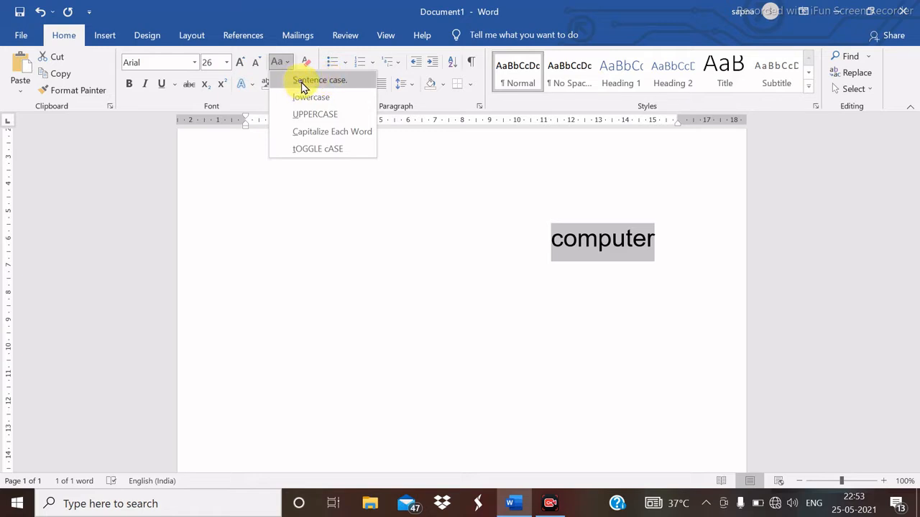
click(303, 86)
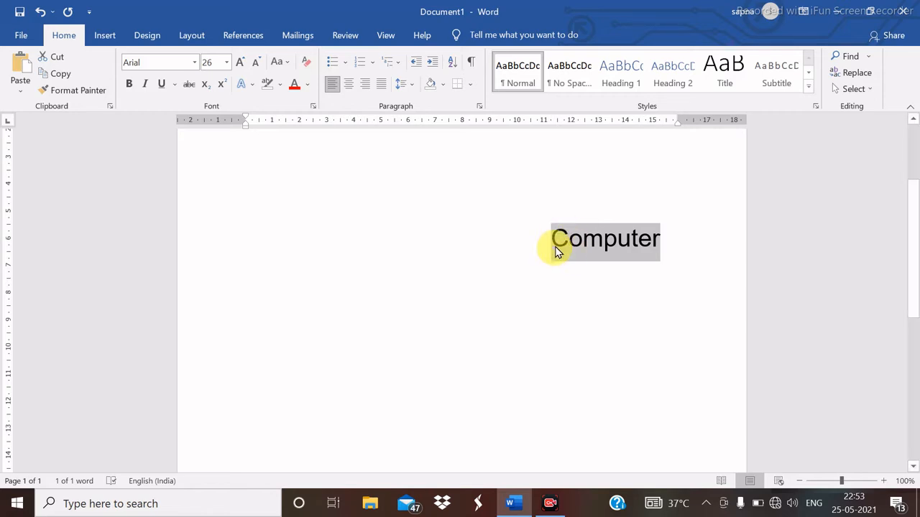
click(283, 62)
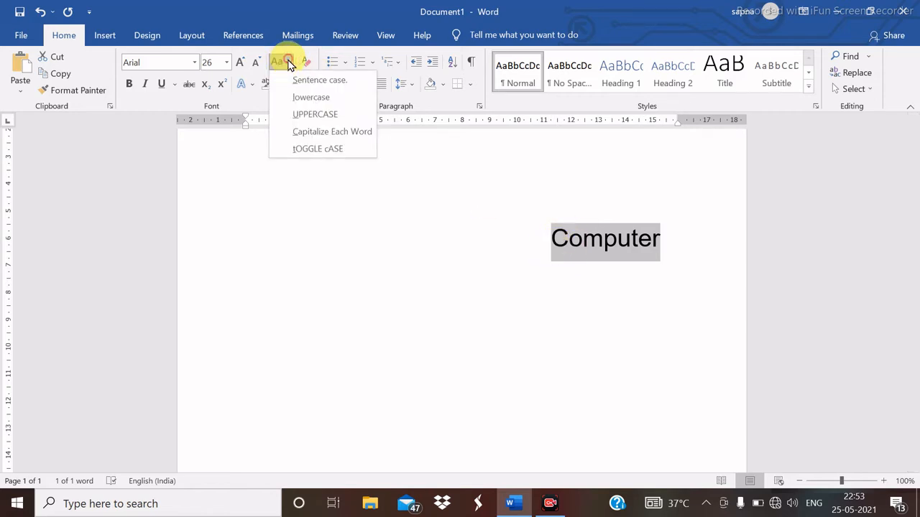
click(305, 97)
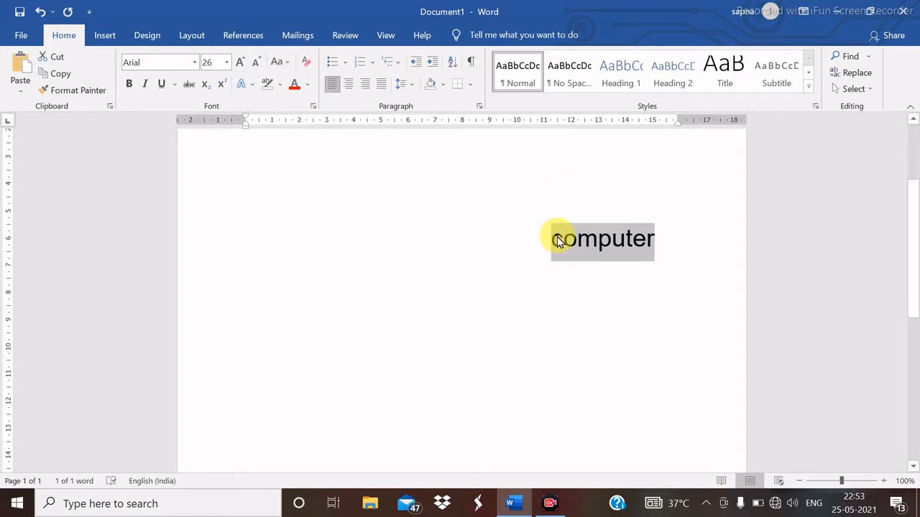
click(284, 63)
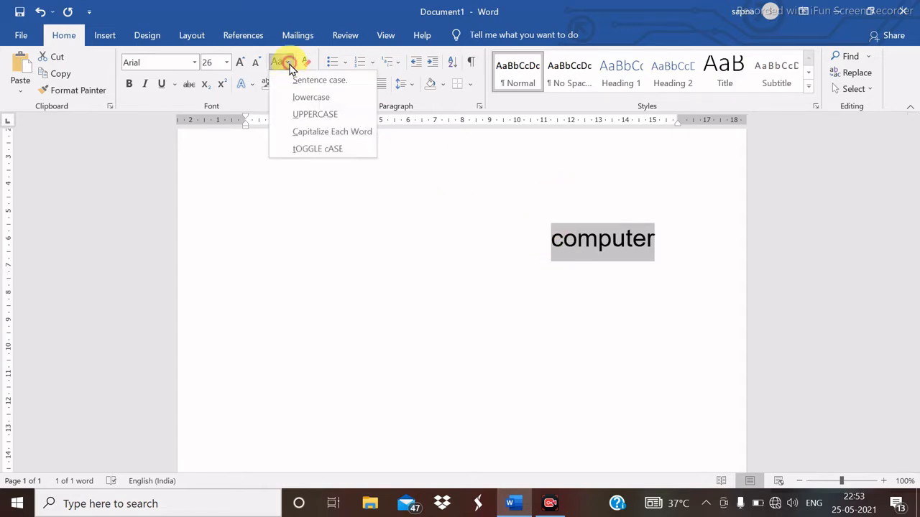
click(312, 118)
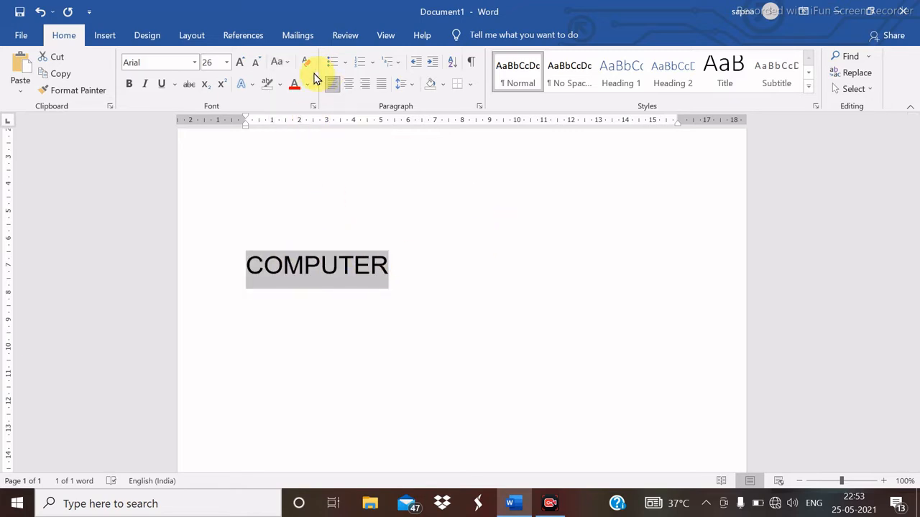
click(280, 63)
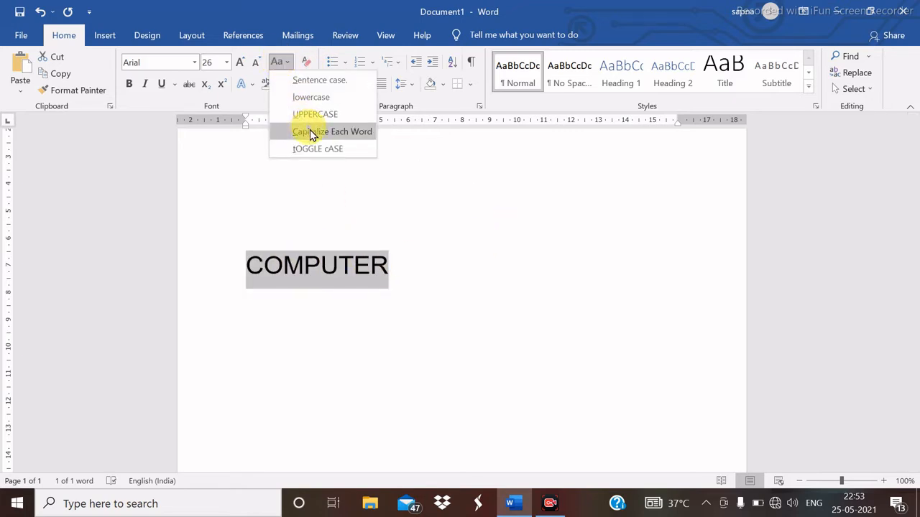
click(319, 134)
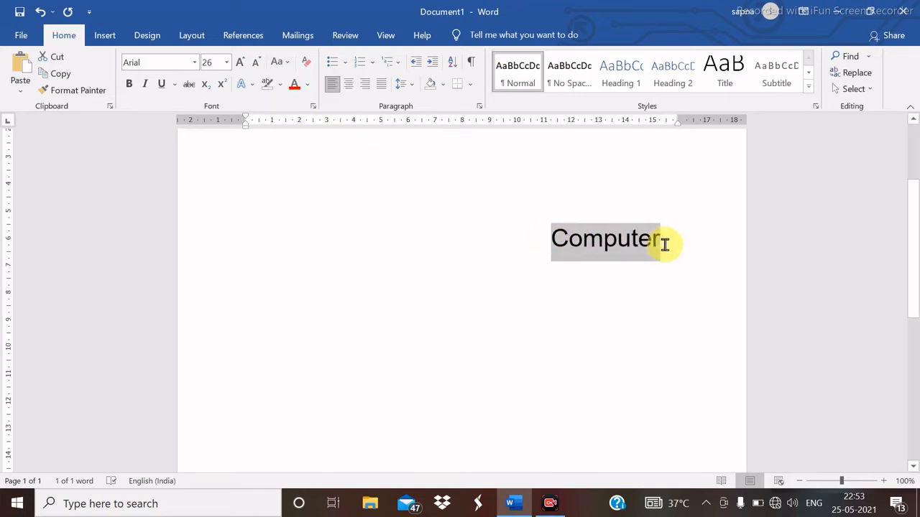
click(287, 62)
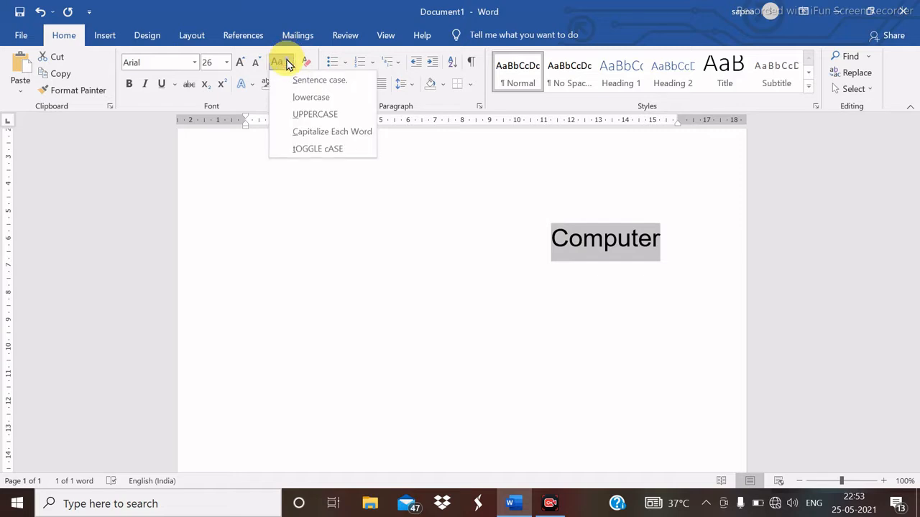
click(340, 153)
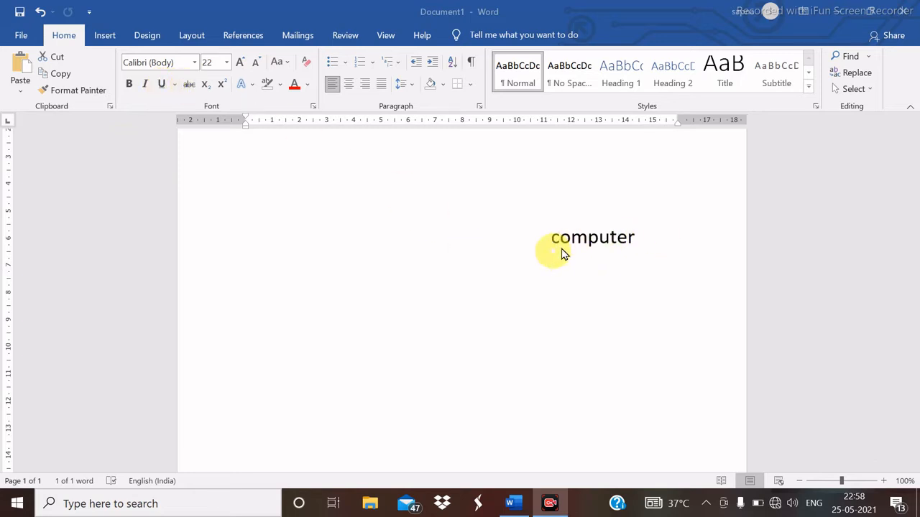
double_click(590, 239)
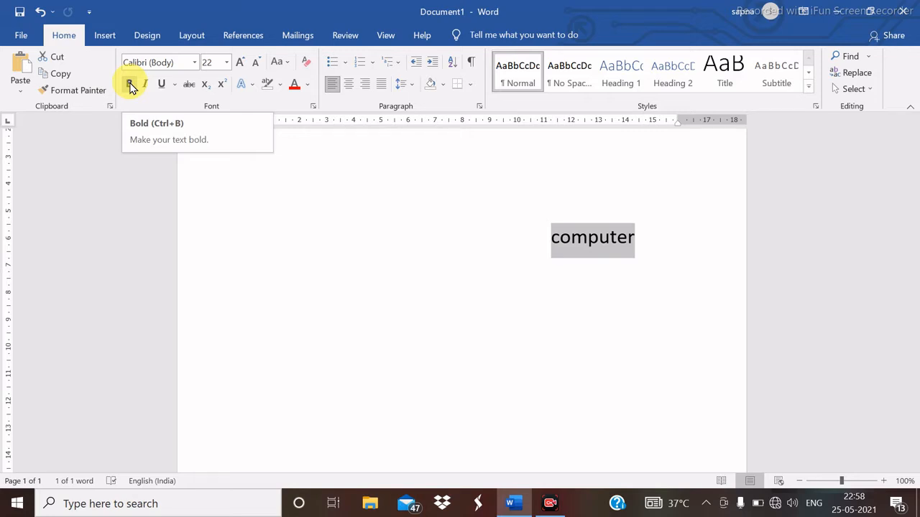
click(130, 85)
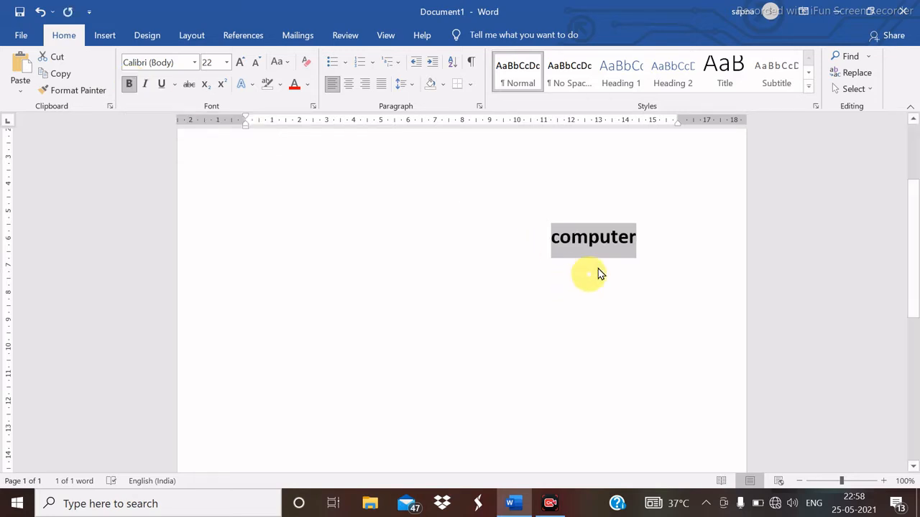
click(130, 85)
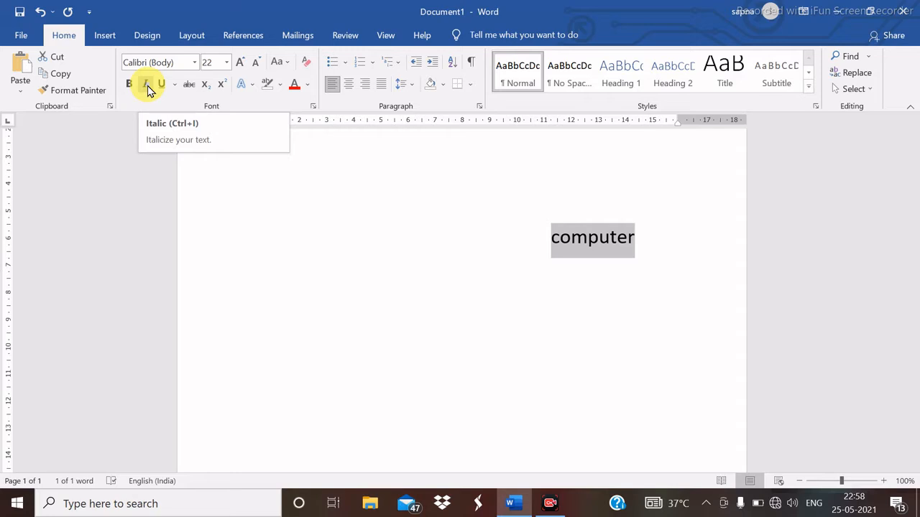
- Toggle italic on and off, then give 'computer' a thick red underline
click(147, 85)
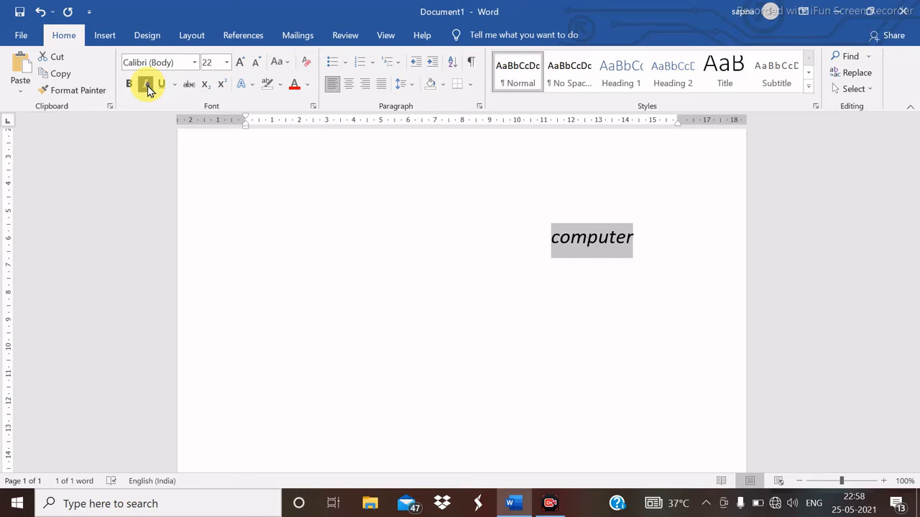
click(147, 86)
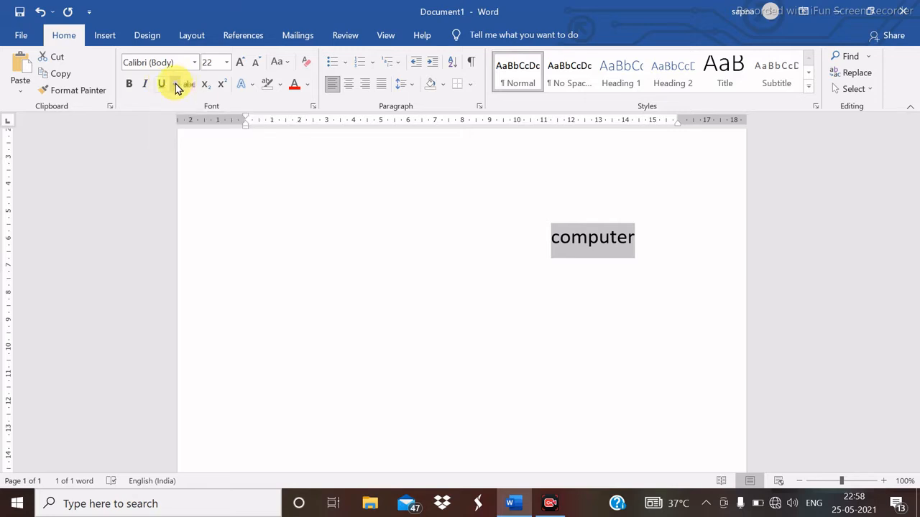
click(176, 84)
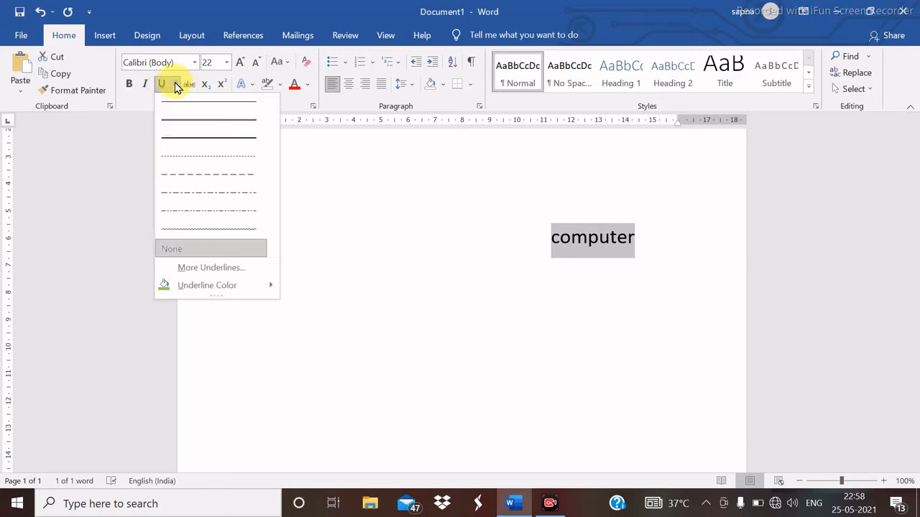
click(225, 144)
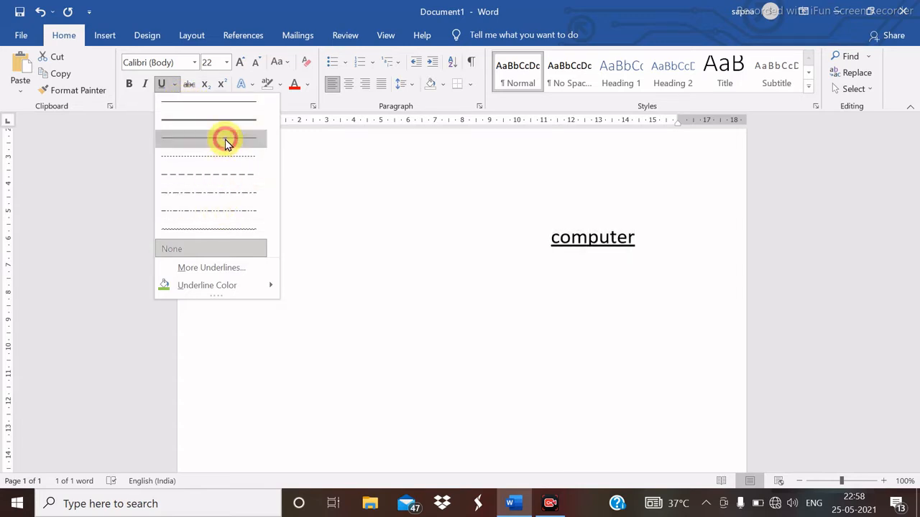
click(174, 84)
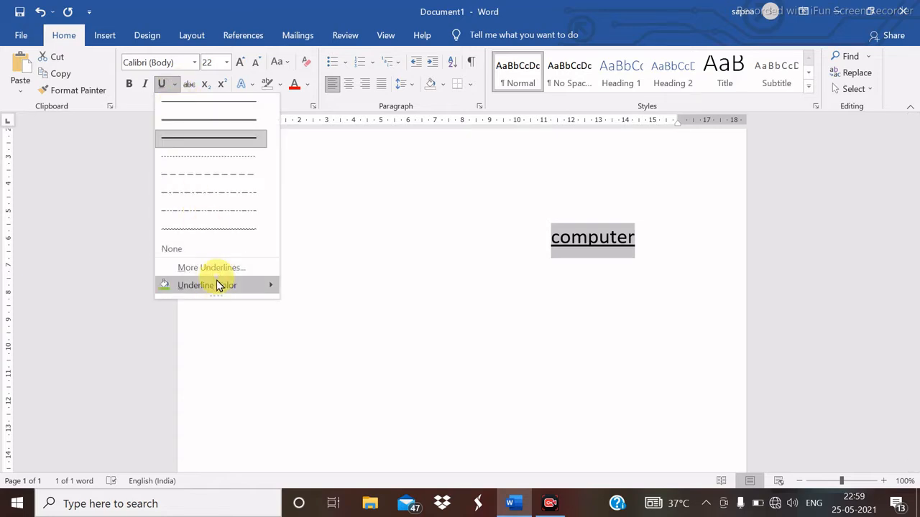
mouse_move(220, 283)
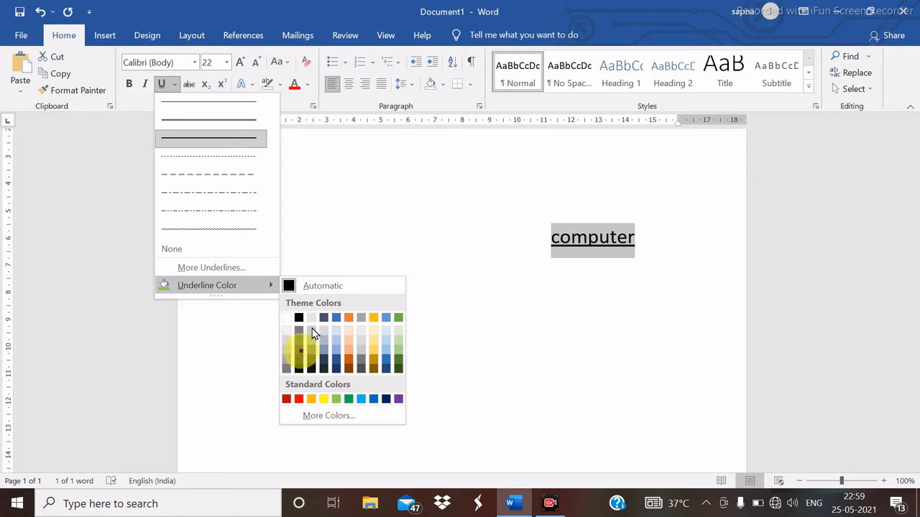
click(300, 400)
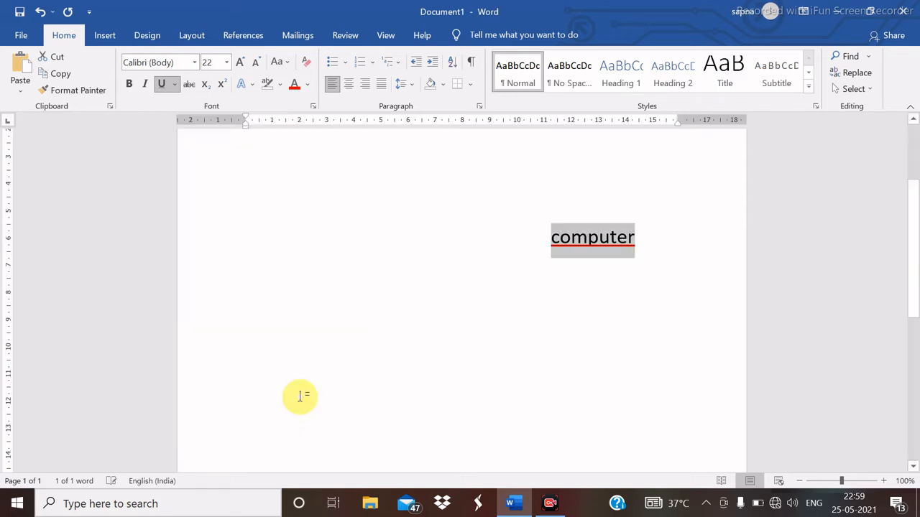
click(583, 318)
click(588, 237)
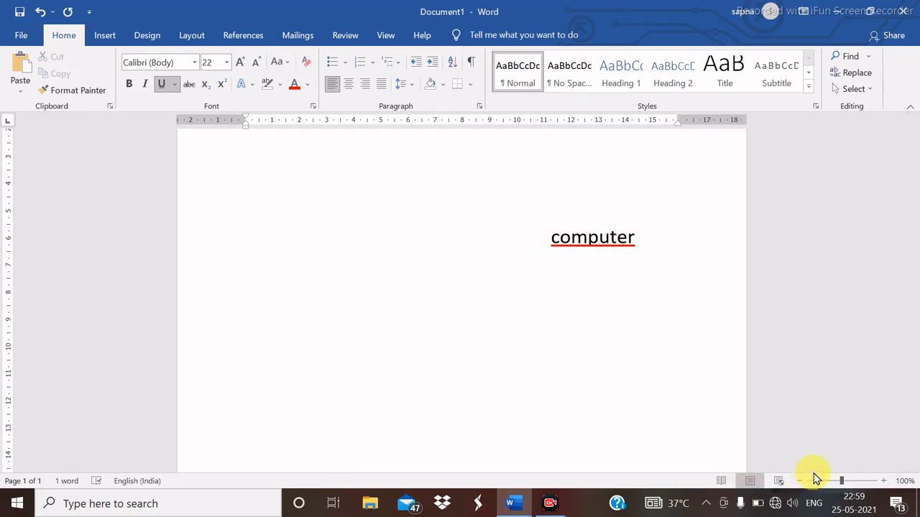
key(ctrl+u)
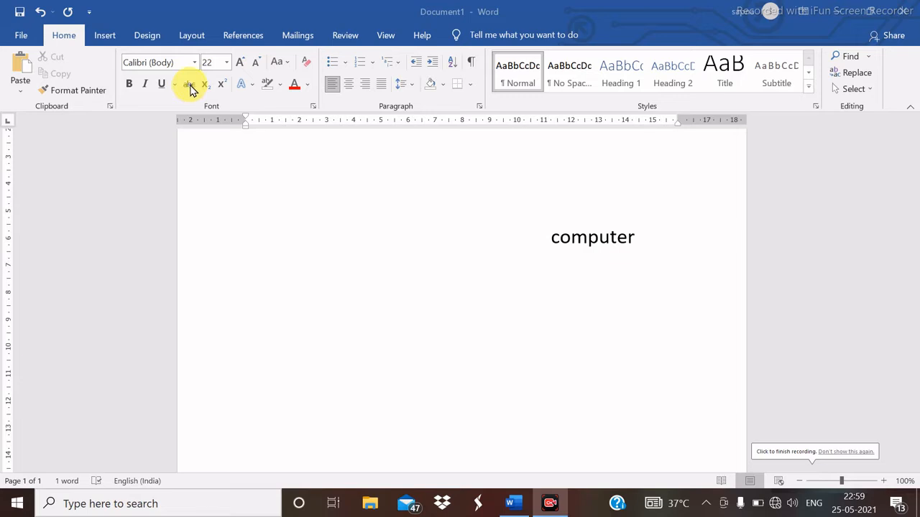
click(608, 238)
double_click(608, 237)
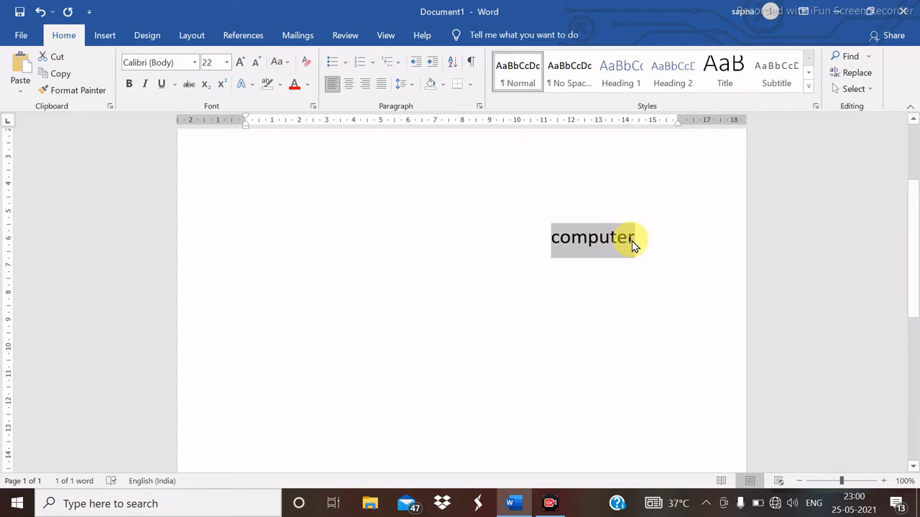
click(189, 85)
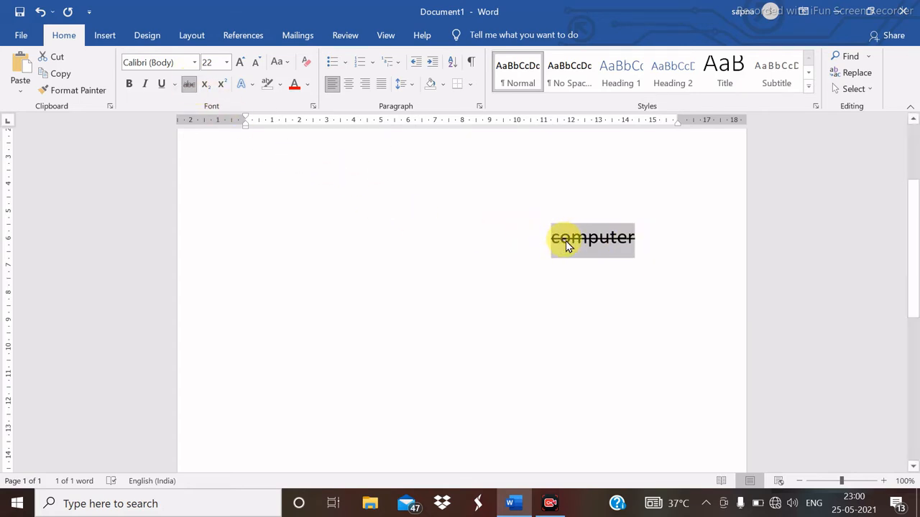
click(189, 84)
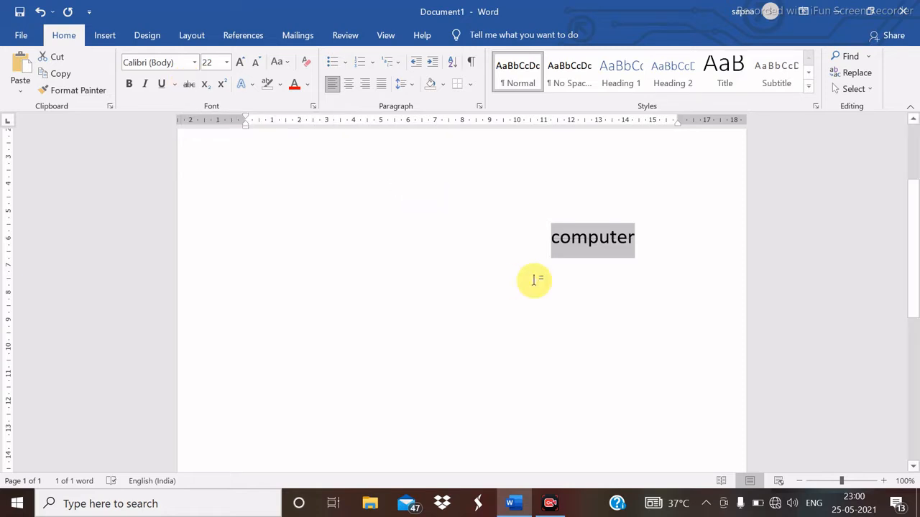
click(631, 293)
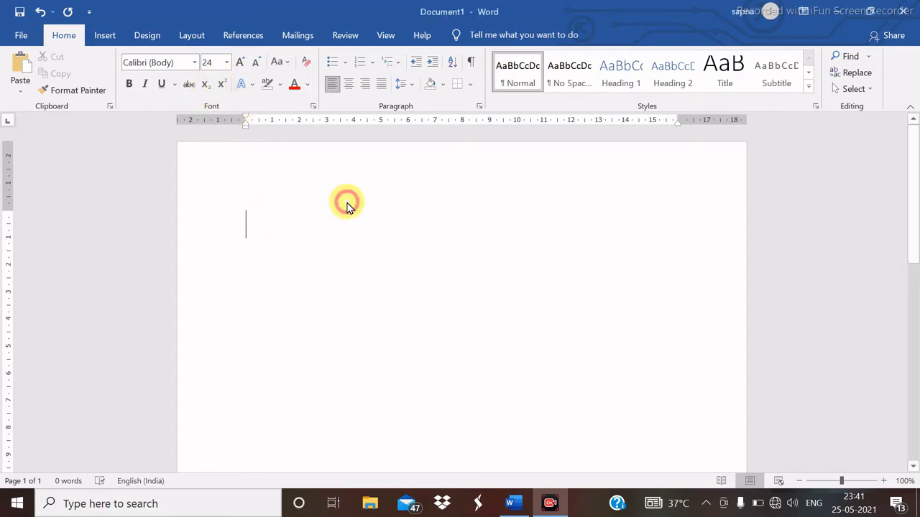
text(co)
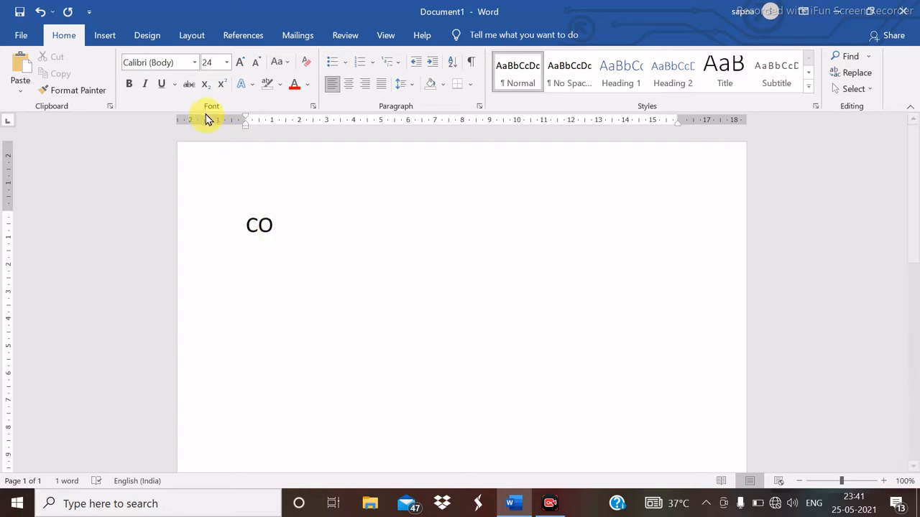
click(204, 85)
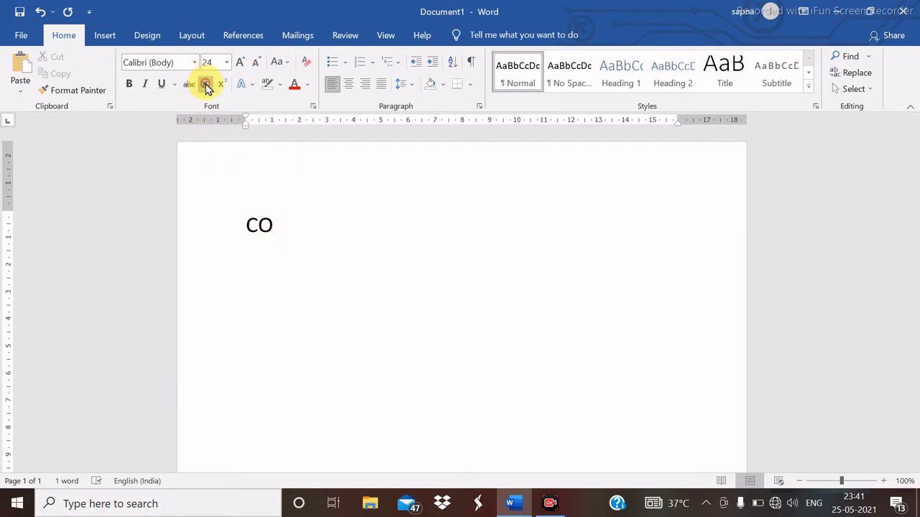
text(2)
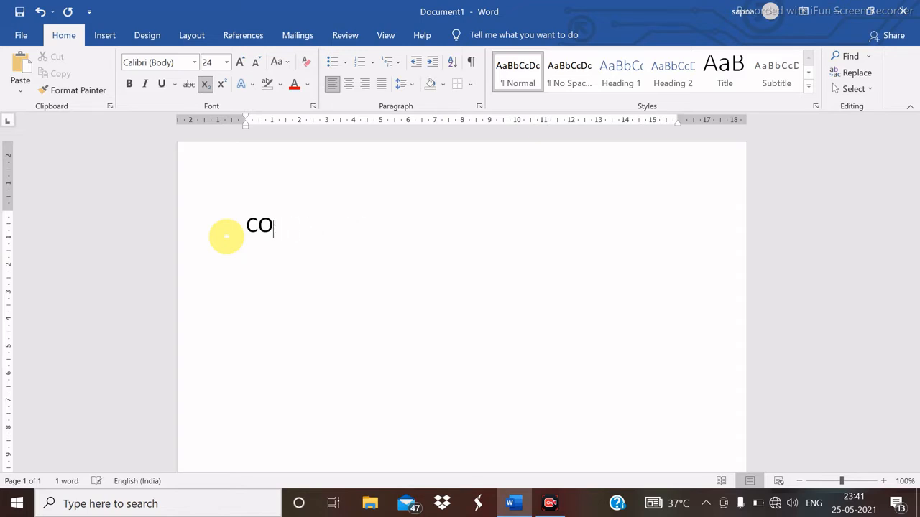
click(204, 84)
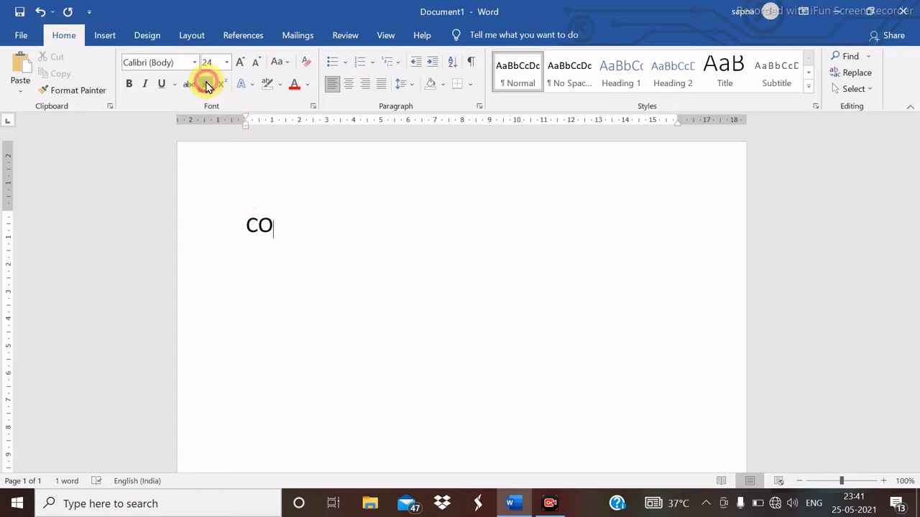
text(EEE)
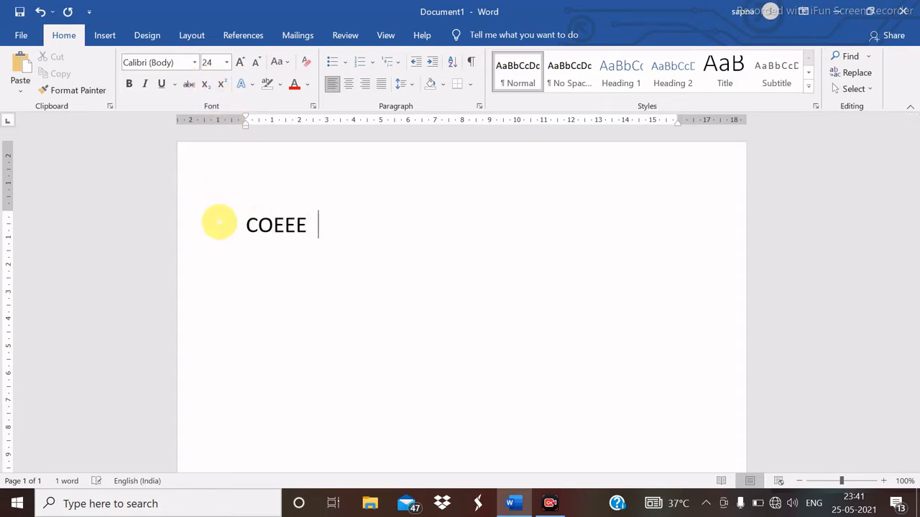
key(BackSpace)
key(BackSpace)
key(BackSpace)
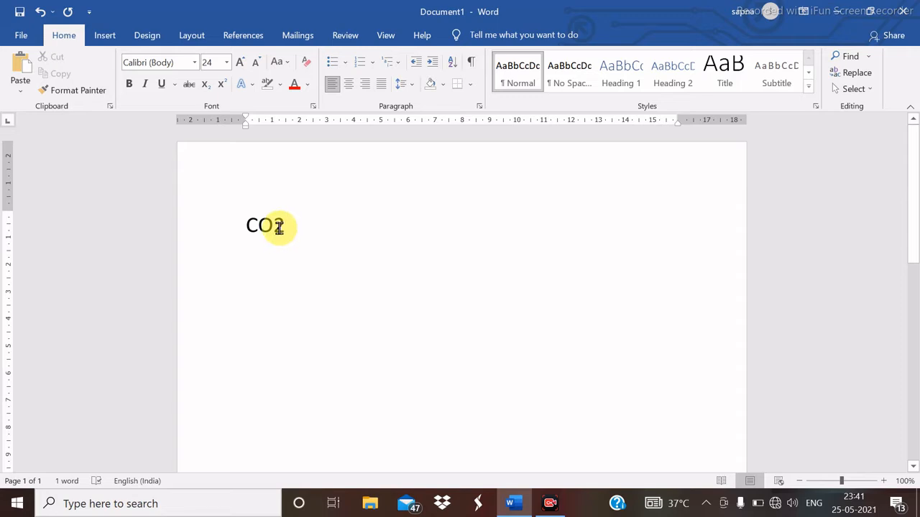
drag(275, 227, 282, 227)
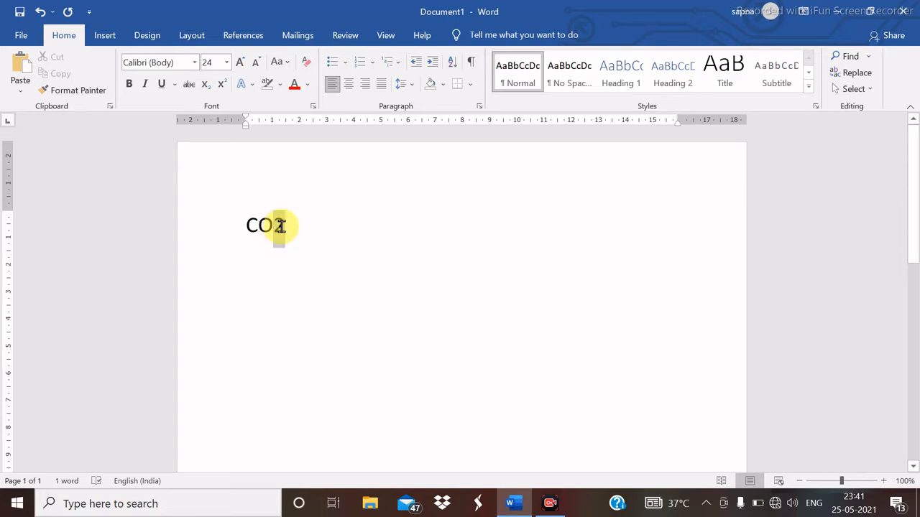
click(283, 227)
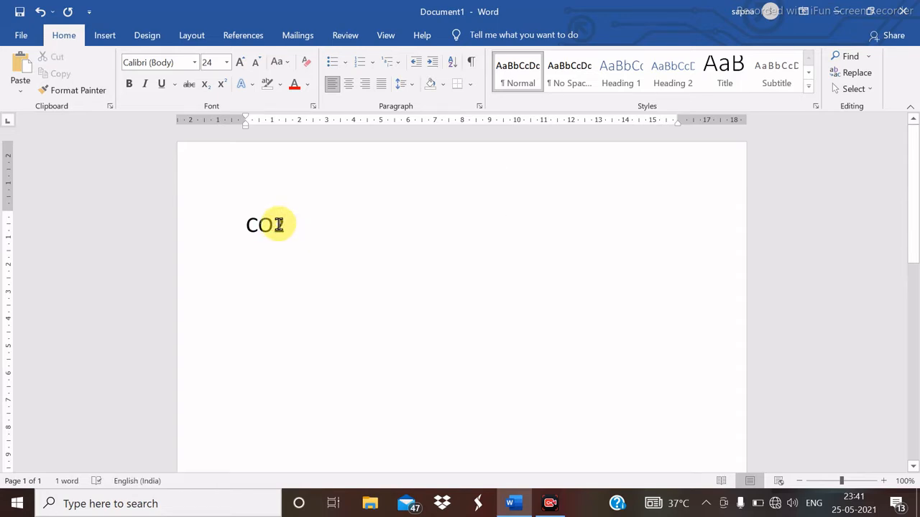
drag(279, 225, 285, 226)
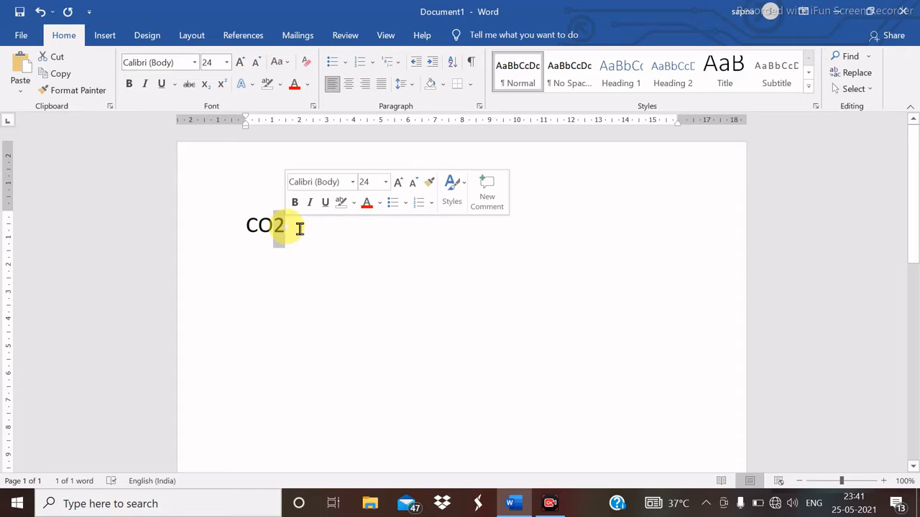
click(205, 85)
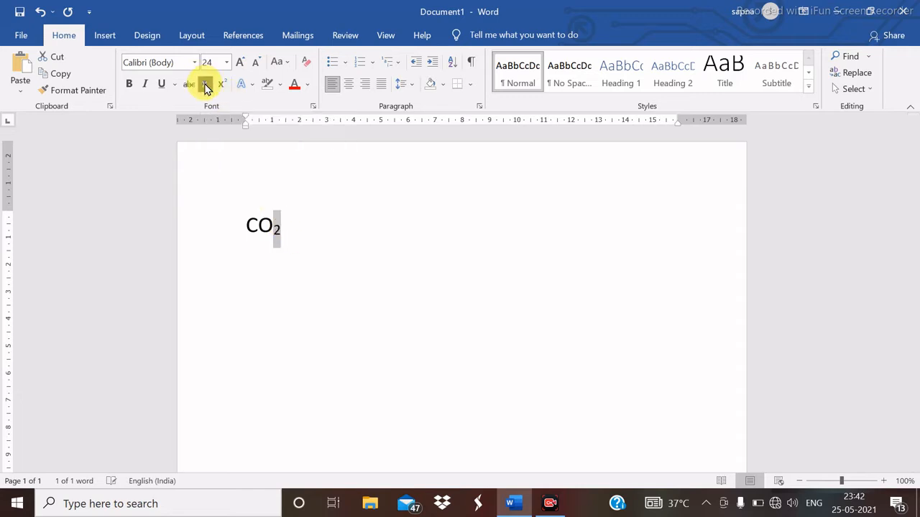
click(251, 261)
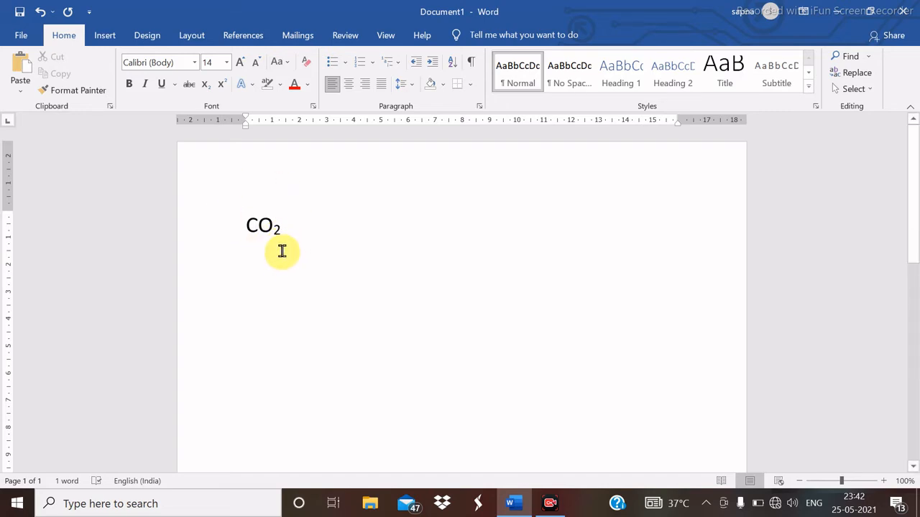
key(BackSpace)
key(BackSpace)
key(BackSpace)
key(BackSpace)
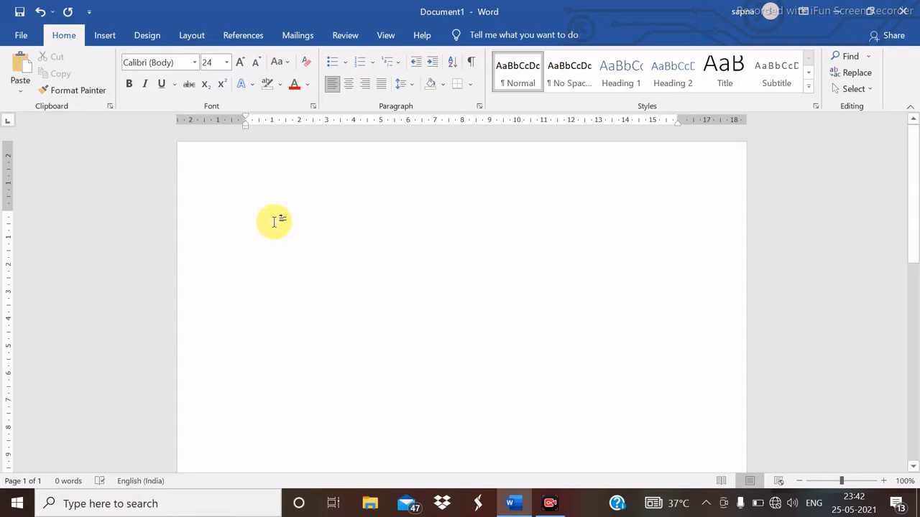
- Type E=MC2, deleting the stray characters entered along the way
text(E=MC)
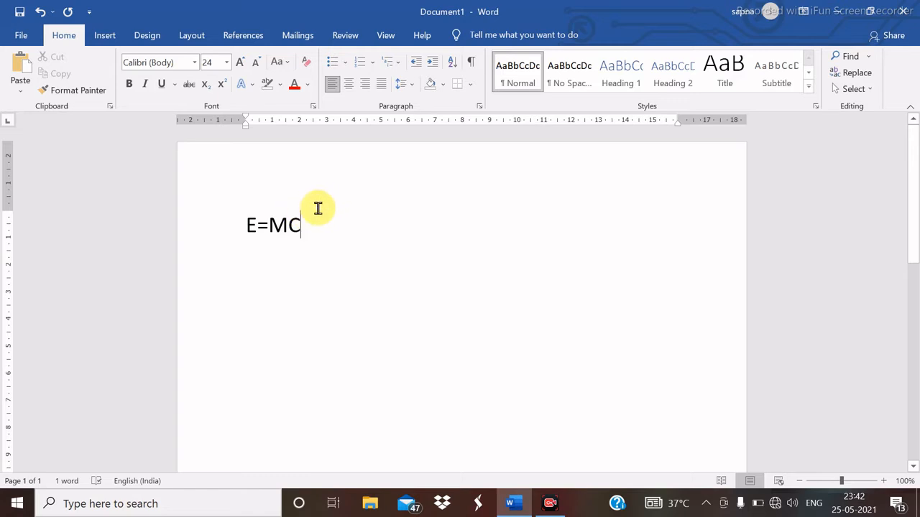
click(222, 86)
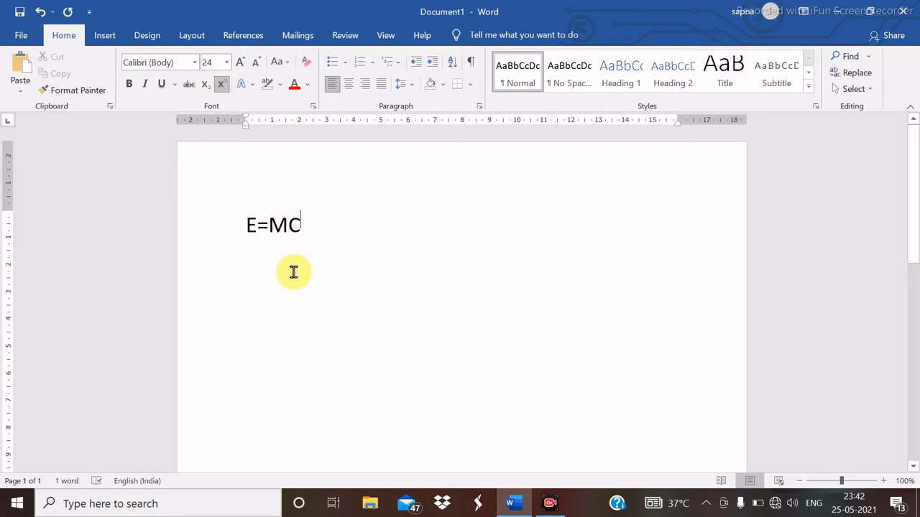
text(2)
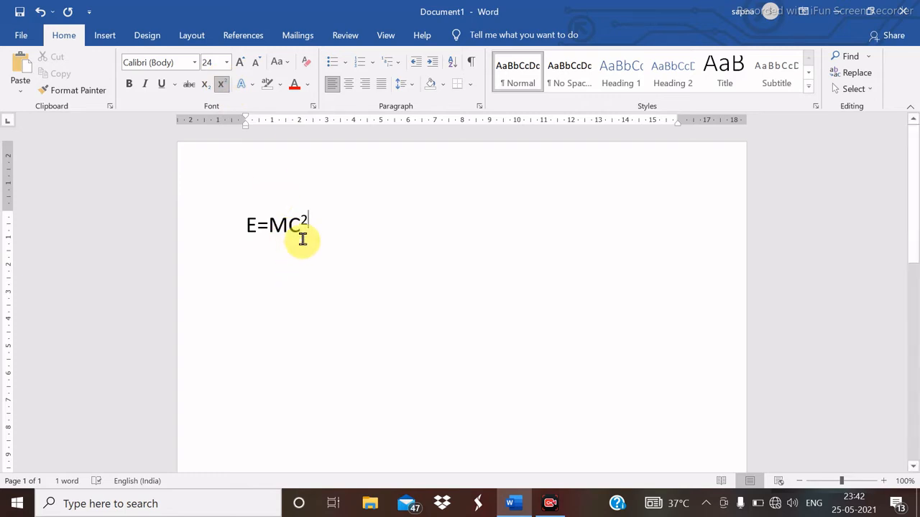
text(GFJBHGFJHHBCHJ)
key(BackSpace)
key(BackSpace)
key(BackSpace)
key(BackSpace)
key(BackSpace)
key(BackSpace)
key(BackSpace)
key(BackSpace)
key(BackSpace)
key(BackSpace)
key(BackSpace)
key(BackSpace)
key(BackSpace)
key(BackSpace)
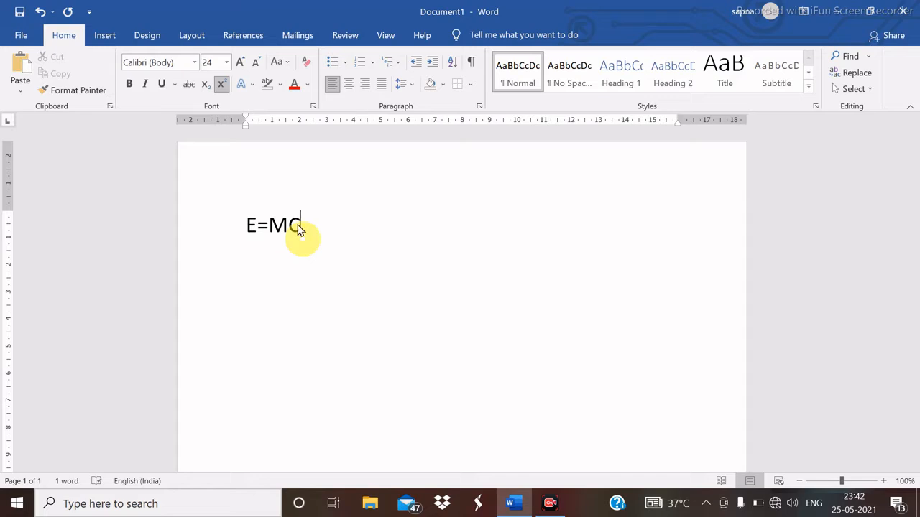
click(222, 85)
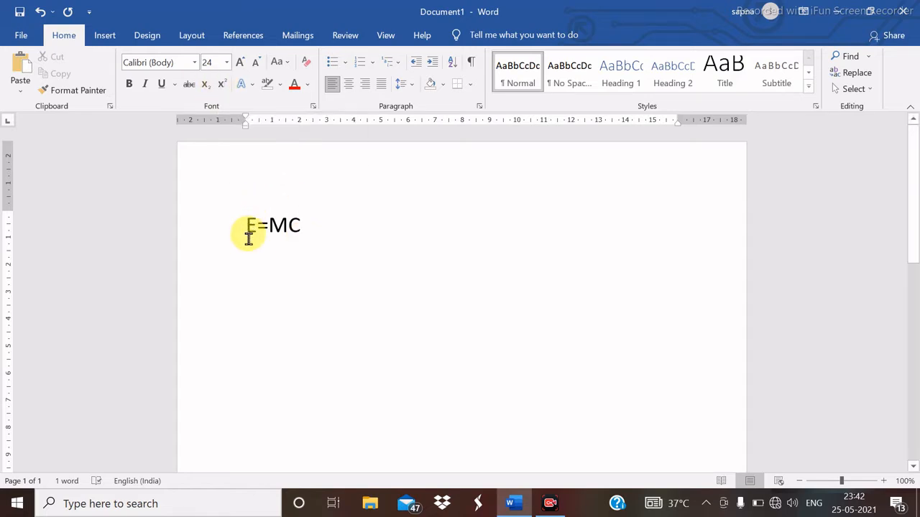
text(FHBYTJR7)
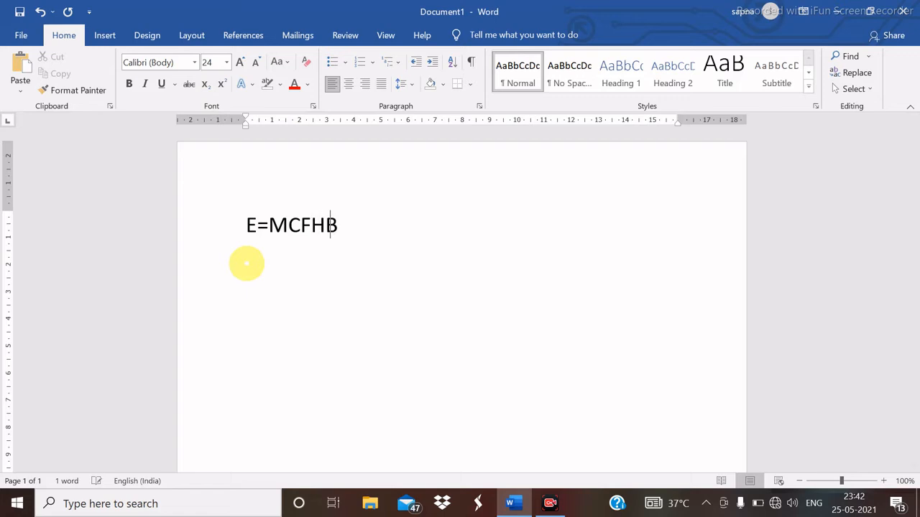
key(BackSpace)
key(BackSpace)
key(BackSpace)
key(BackSpace)
key(BackSpace)
key(BackSpace)
key(BackSpace)
- Raise the 2 in E=MC2 to superscript
drag(299, 225, 312, 227)
click(315, 228)
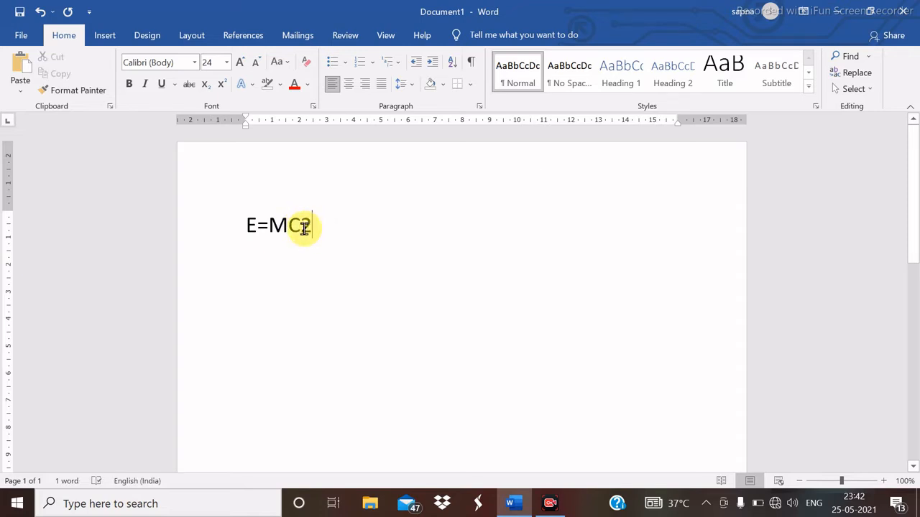
drag(304, 228, 316, 230)
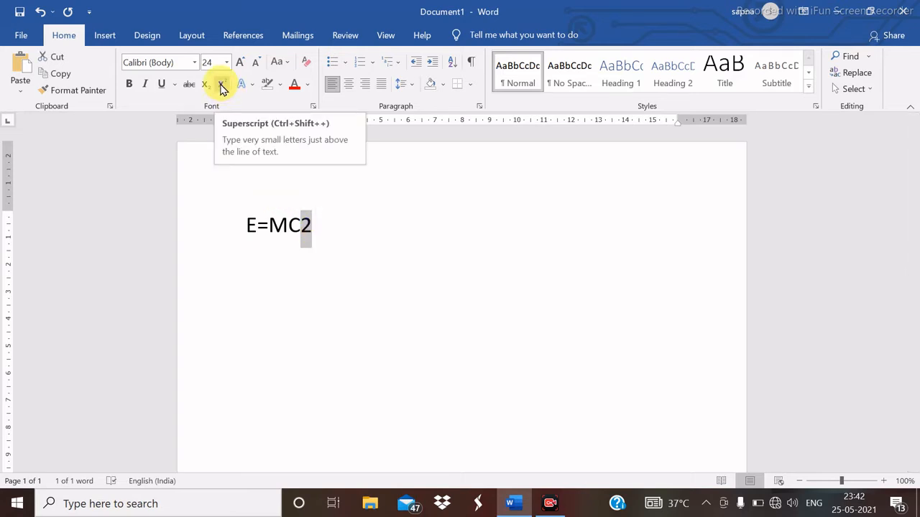
click(222, 86)
click(278, 281)
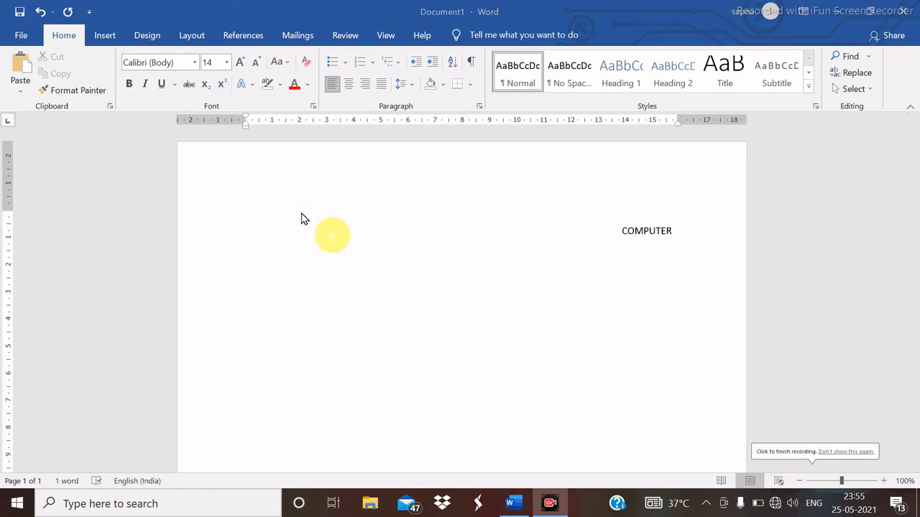
- Apply the Gradient Fill: Blue, Accent color 5: Reflection text effect to COMPUTER
double_click(646, 232)
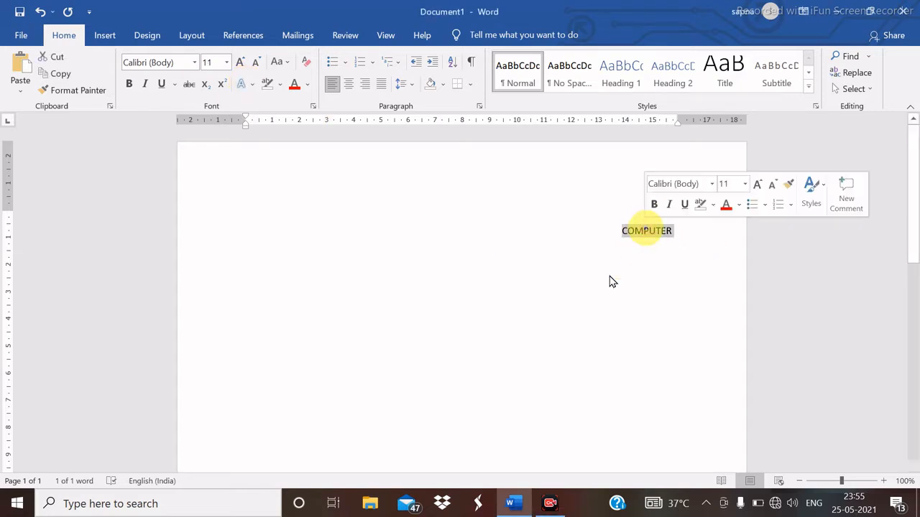
click(251, 85)
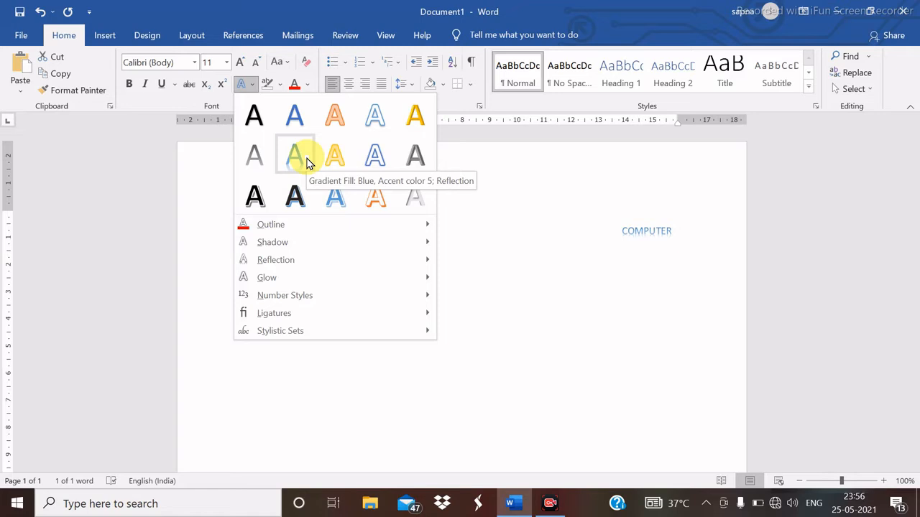
mouse_move(281, 226)
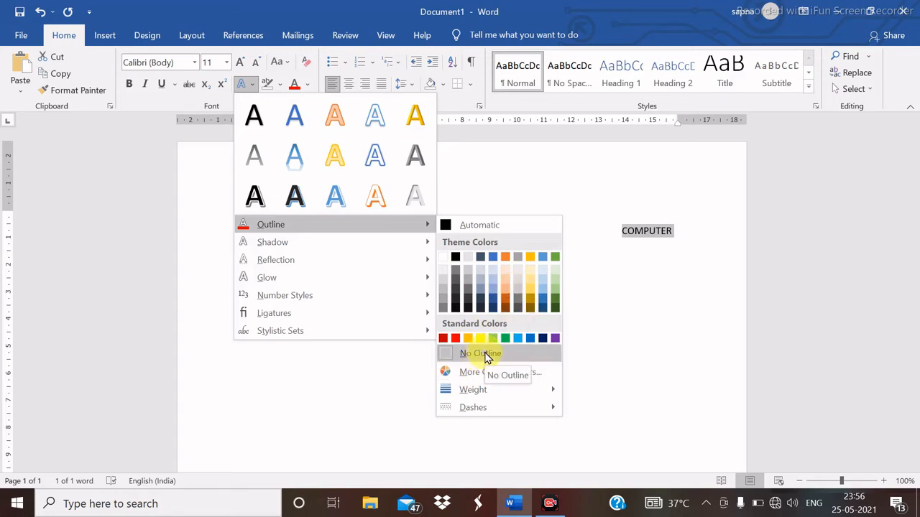
mouse_move(313, 247)
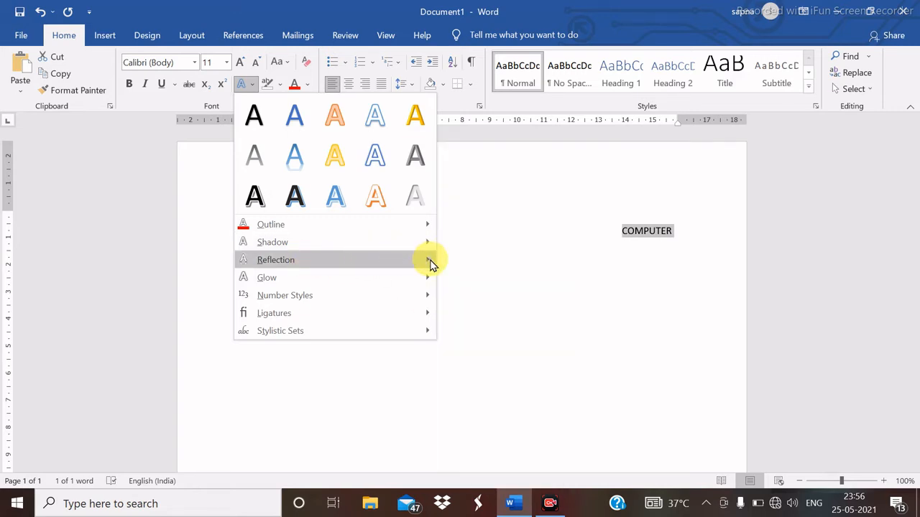
mouse_move(430, 263)
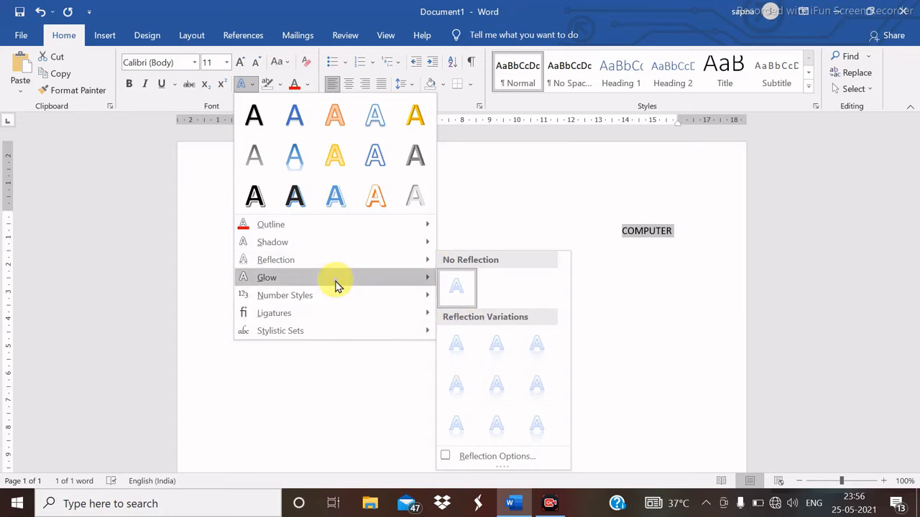
mouse_move(339, 282)
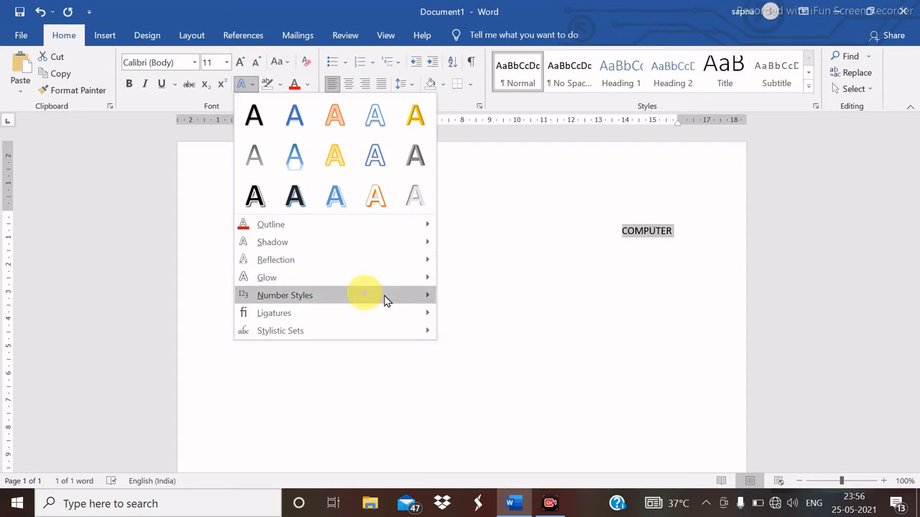
mouse_move(427, 296)
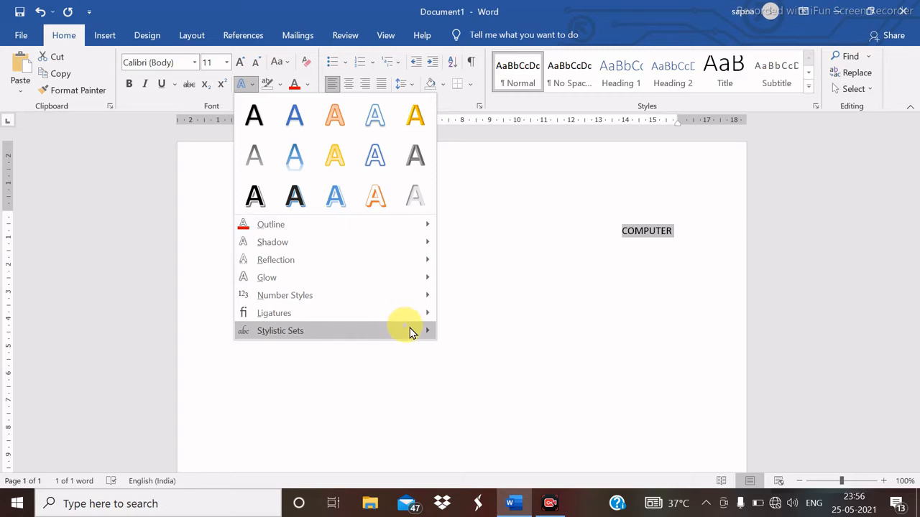
mouse_move(421, 331)
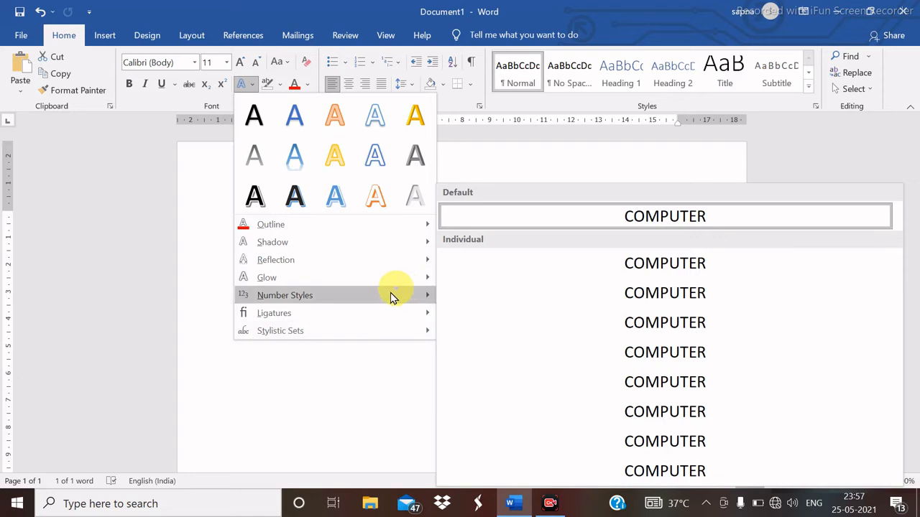
click(294, 157)
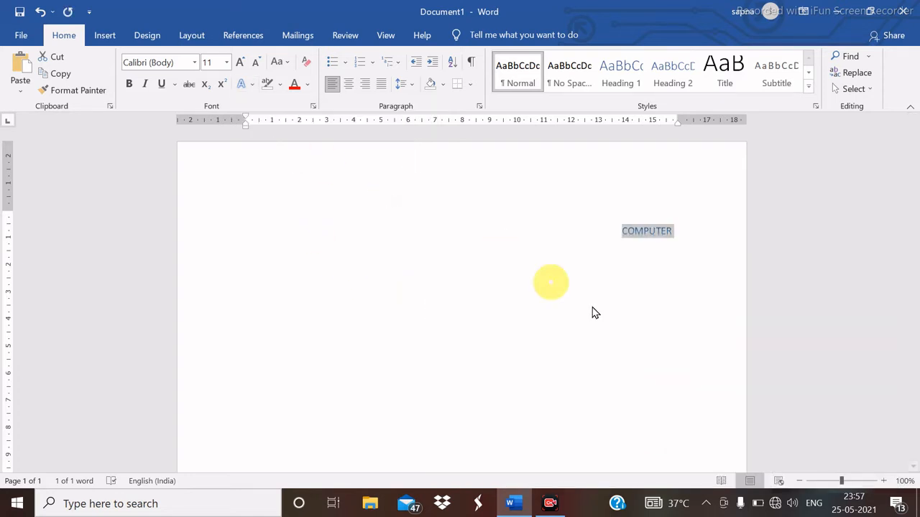
- Reselect COMPUTER and clear all of its formatting
click(684, 260)
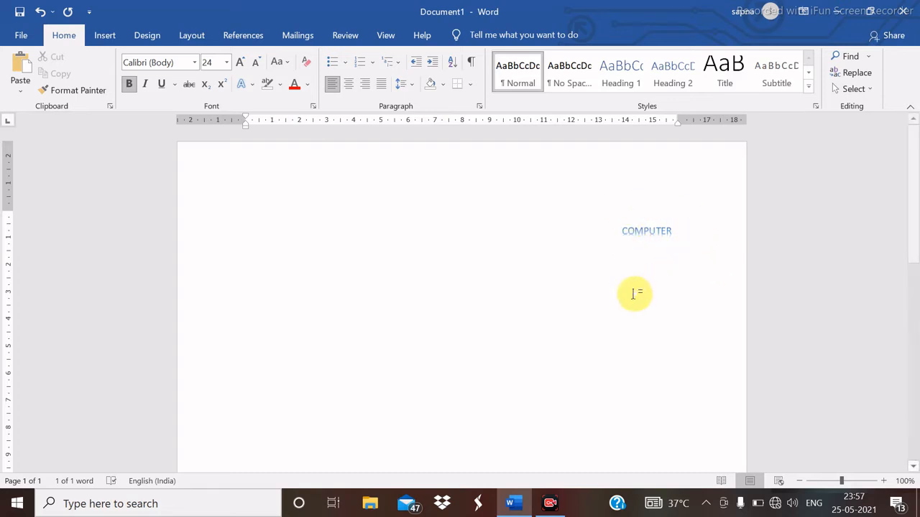
double_click(661, 230)
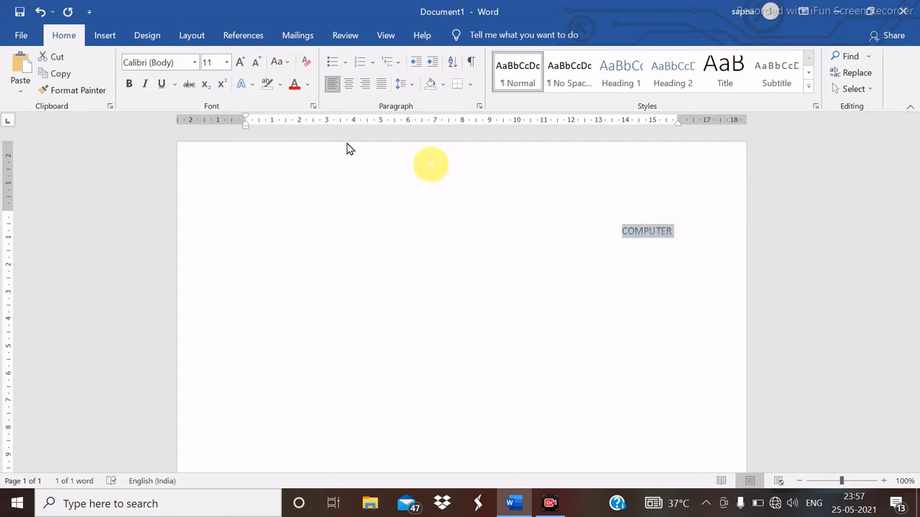
click(305, 66)
- Give the first paragraph's opening word 'Video' a red text highlight
click(610, 270)
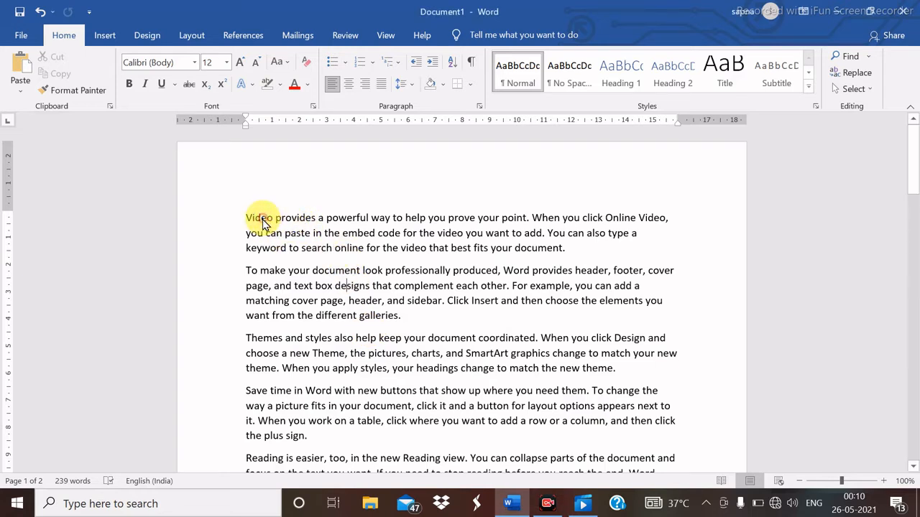
mouse_move(263, 222)
mouse_down()
mouse_move(247, 222)
mouse_move(288, 263)
mouse_move(328, 272)
mouse_move(282, 268)
mouse_move(247, 246)
mouse_move(248, 231)
mouse_up()
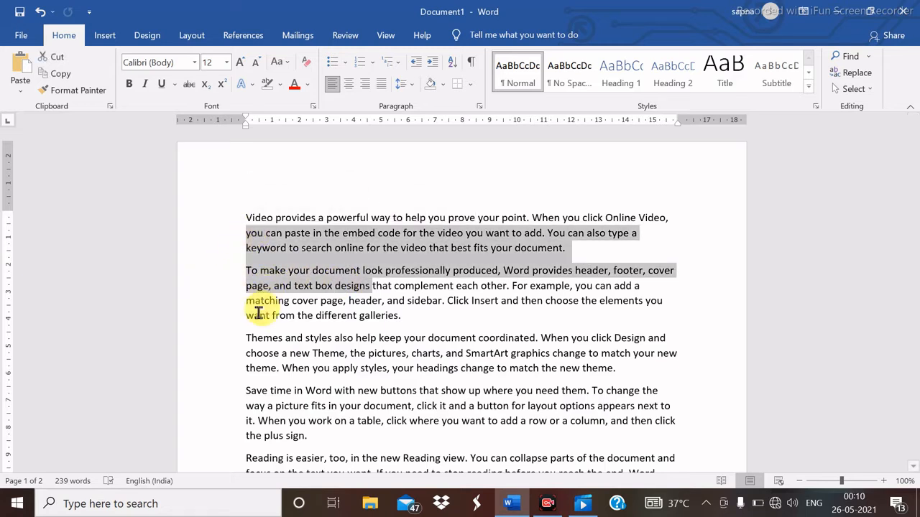
click(341, 352)
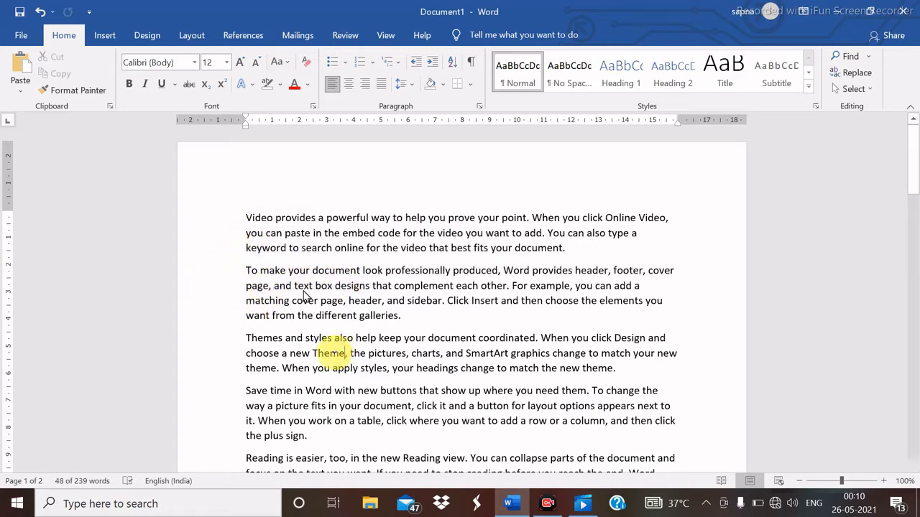
drag(247, 218, 273, 225)
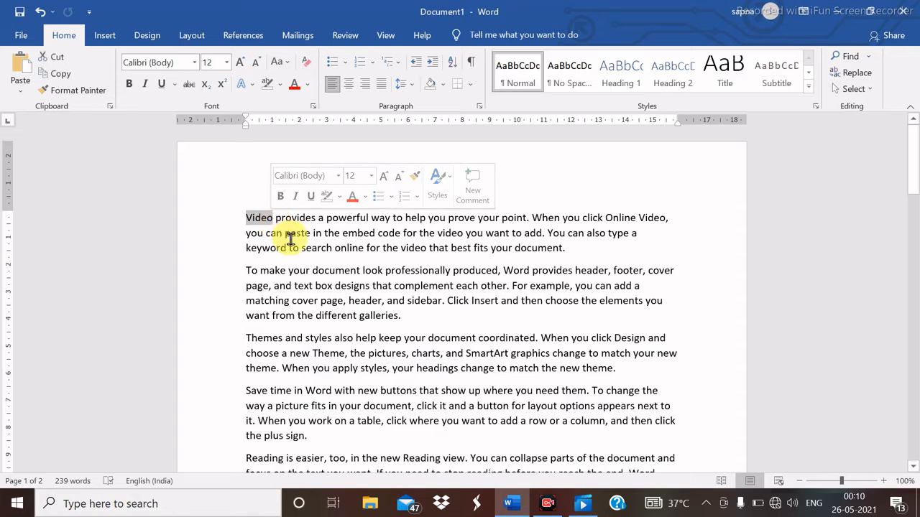
click(278, 87)
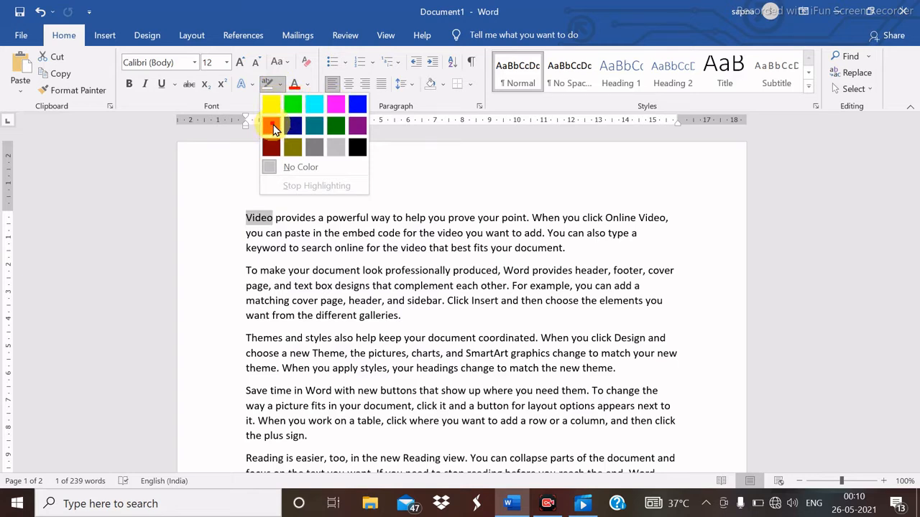
click(272, 128)
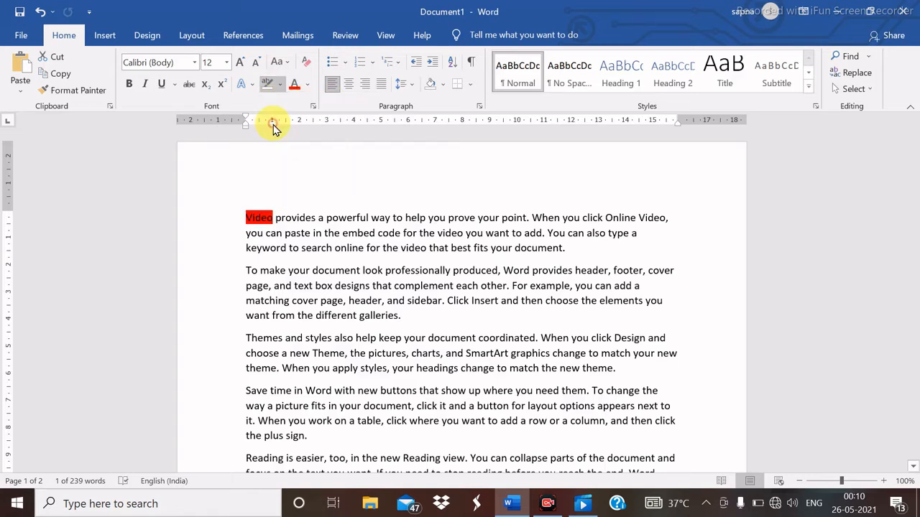
click(311, 232)
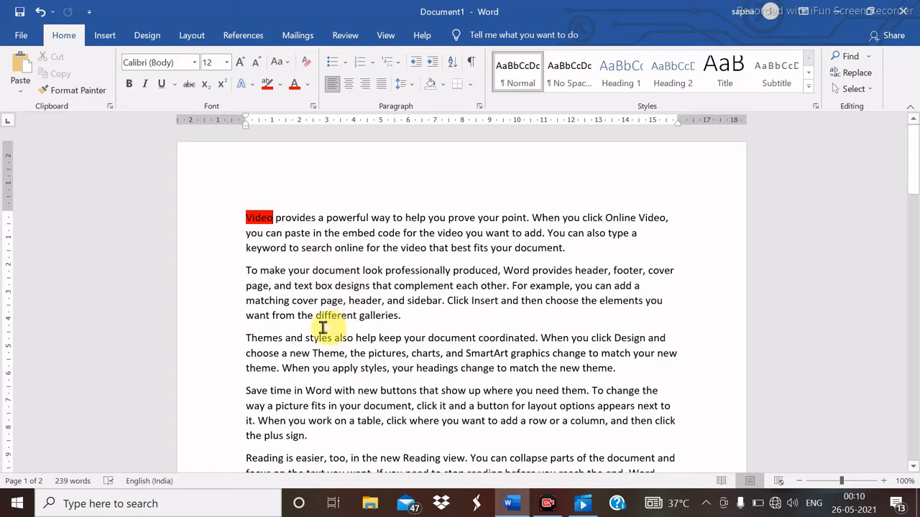
- Apply a Bright Green highlight to 'Themes' at the start of the third paragraph
drag(245, 342, 284, 343)
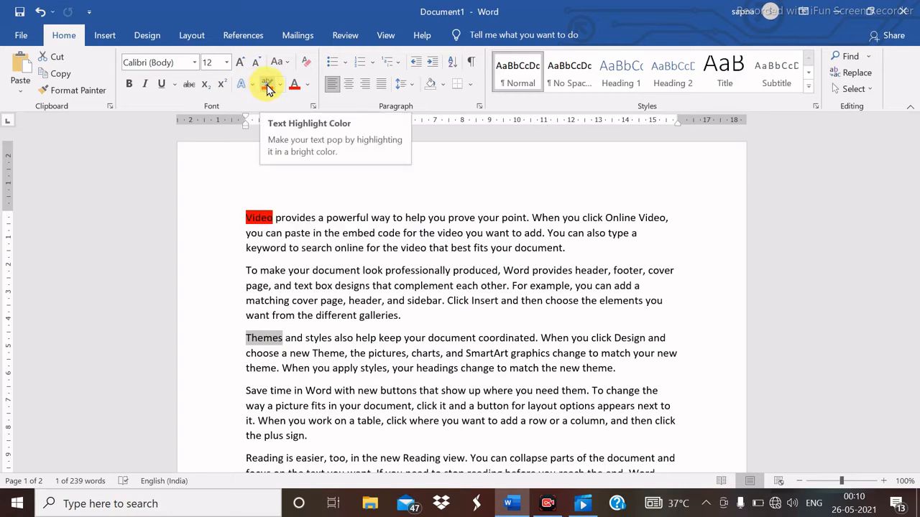
click(281, 85)
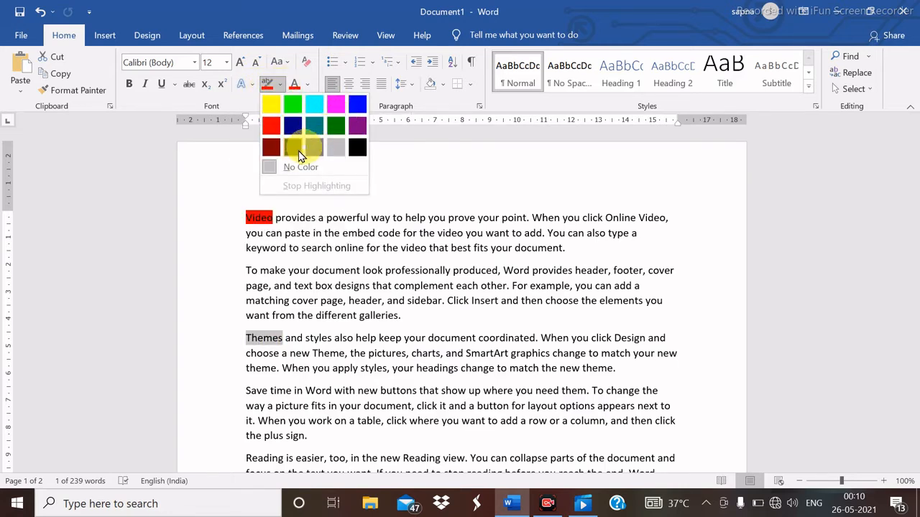
click(293, 104)
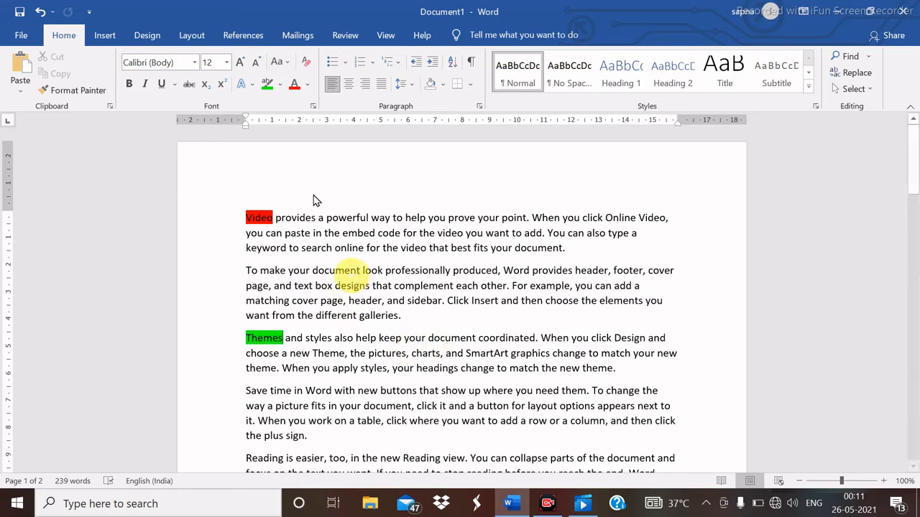
click(280, 85)
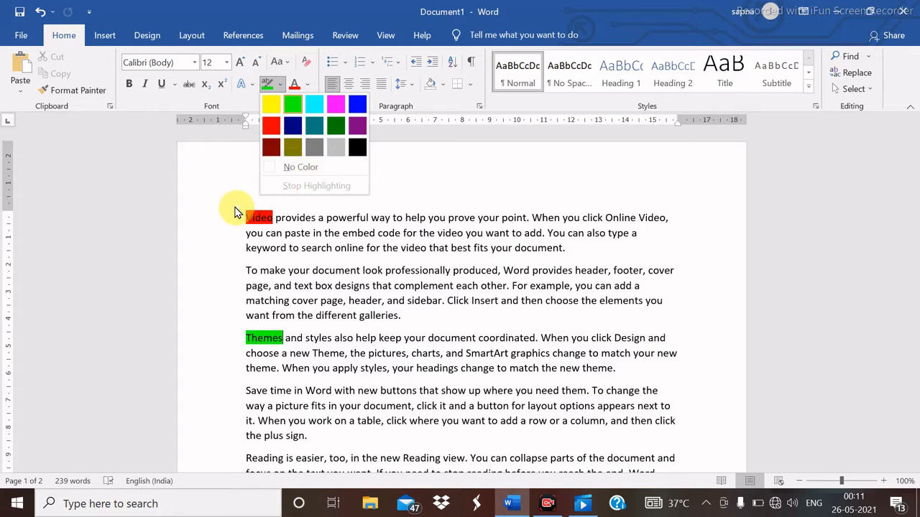
click(230, 181)
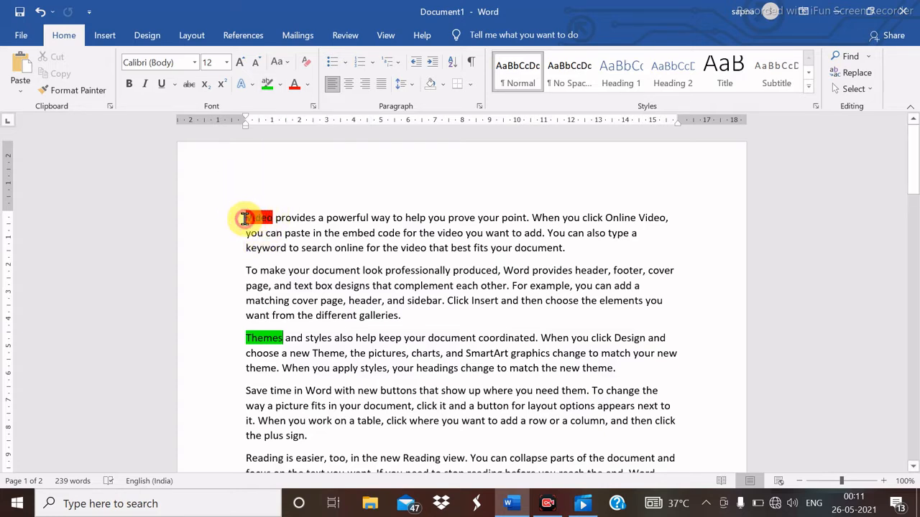
- Remove the red highlight from 'Video' using No Color
drag(244, 218, 274, 219)
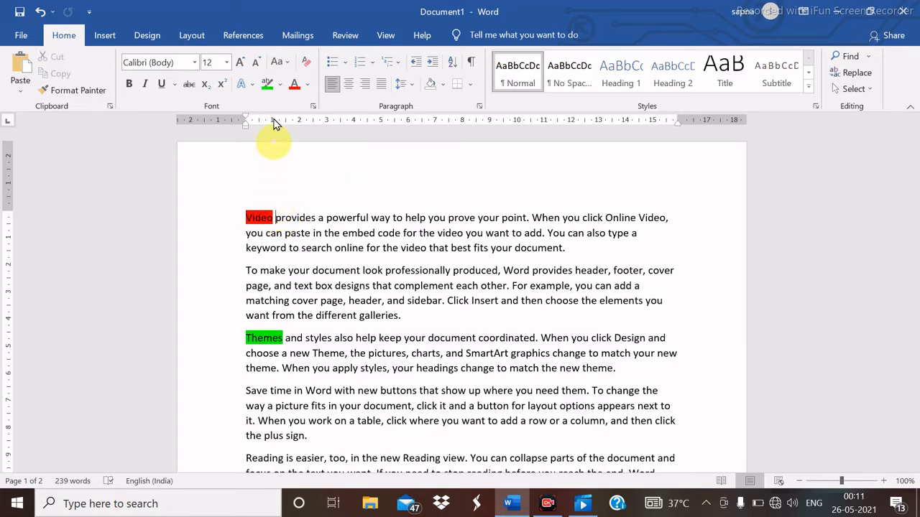
click(248, 218)
drag(245, 218, 276, 219)
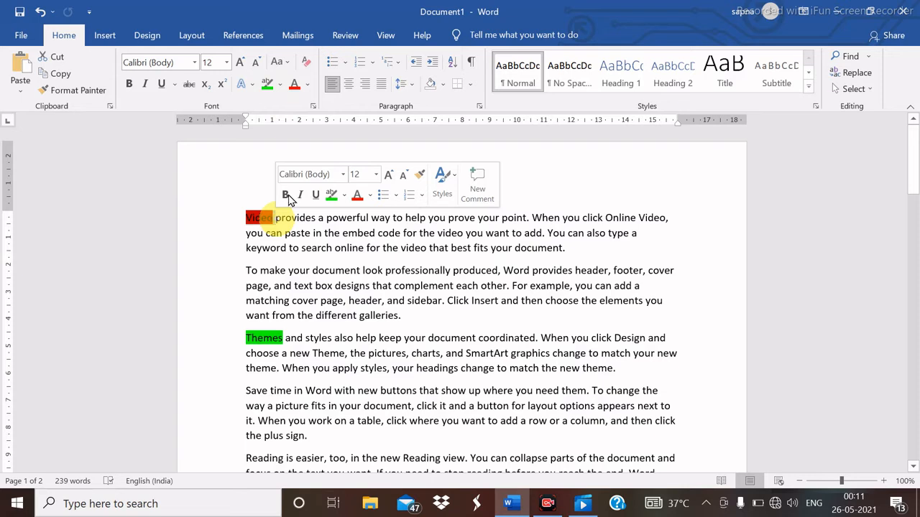
click(279, 85)
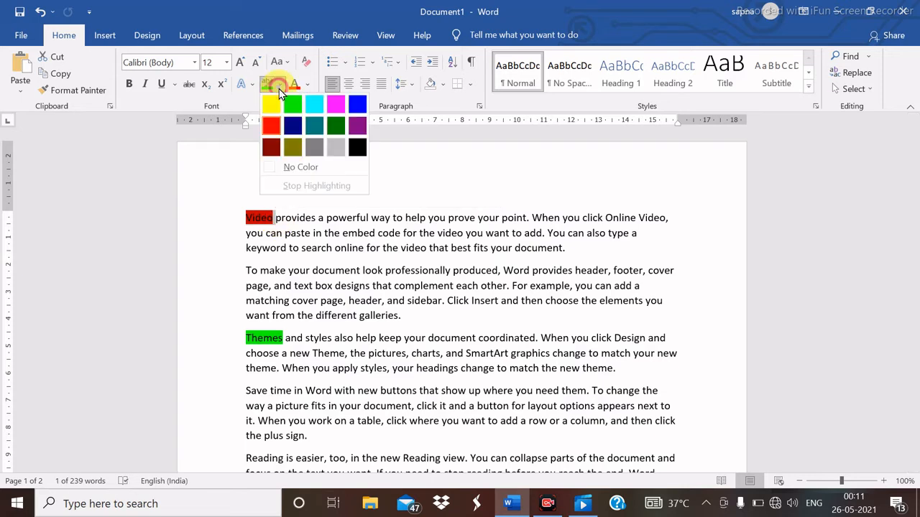
click(295, 169)
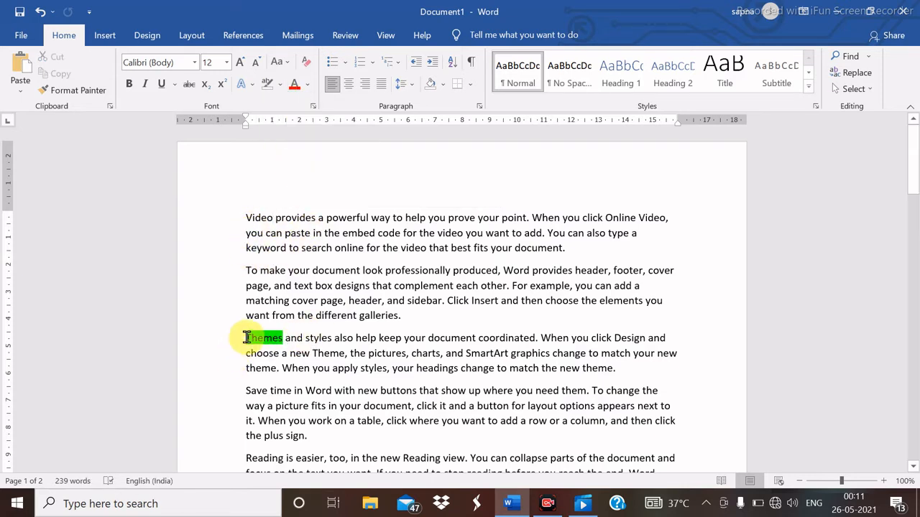
- Remove the bright green highlight from 'Themes' using No Color
drag(245, 338, 286, 340)
click(285, 340)
drag(242, 337, 290, 341)
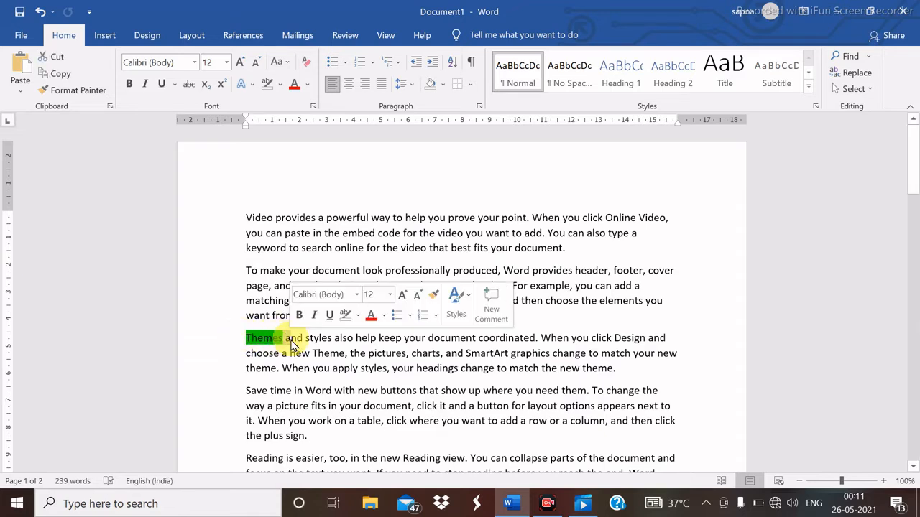
click(281, 85)
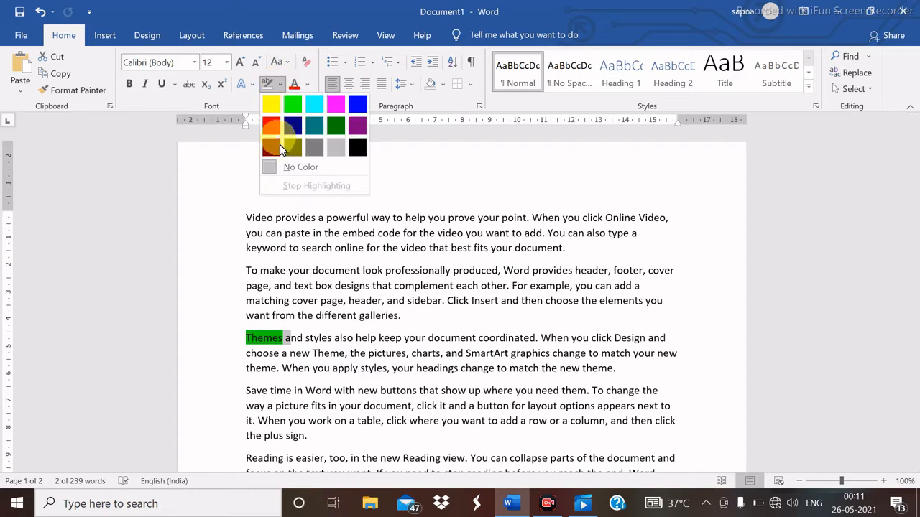
click(286, 167)
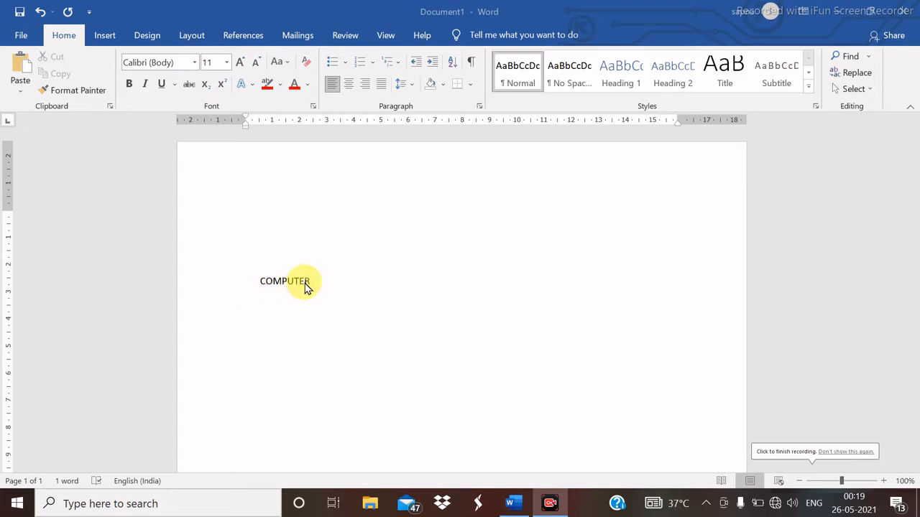
- Colour the word COMPUTER with a custom blue picked in the Colors dialog
click(262, 281)
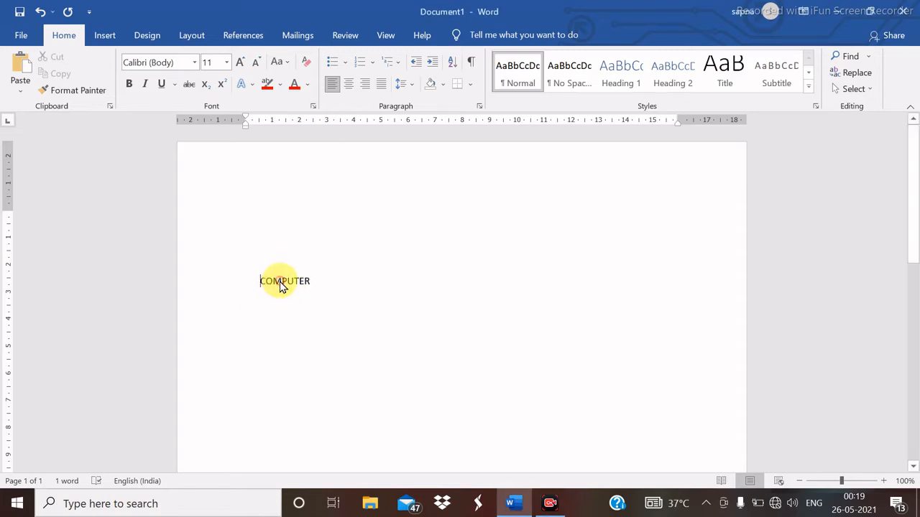
double_click(282, 286)
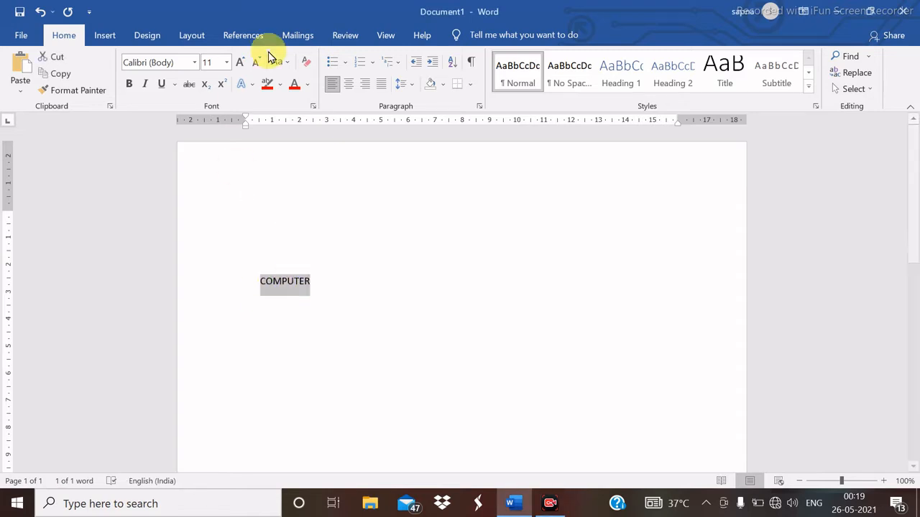
click(307, 87)
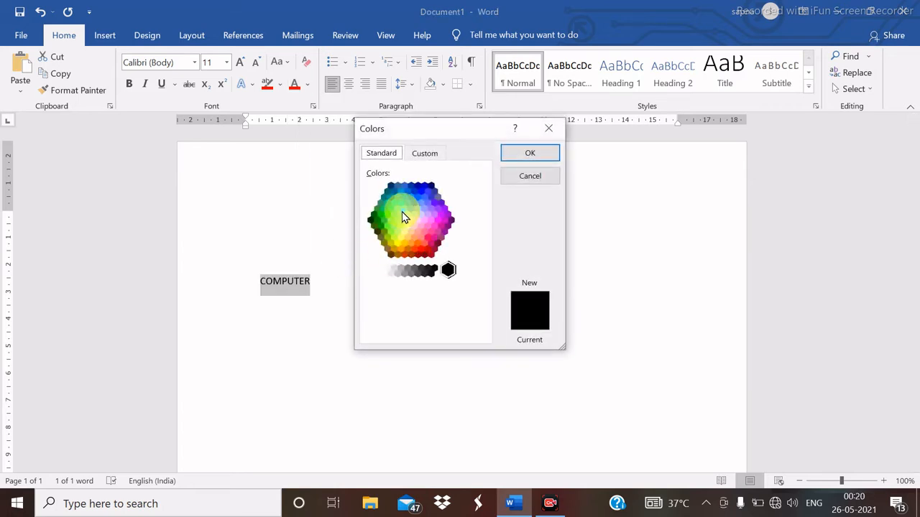
click(404, 208)
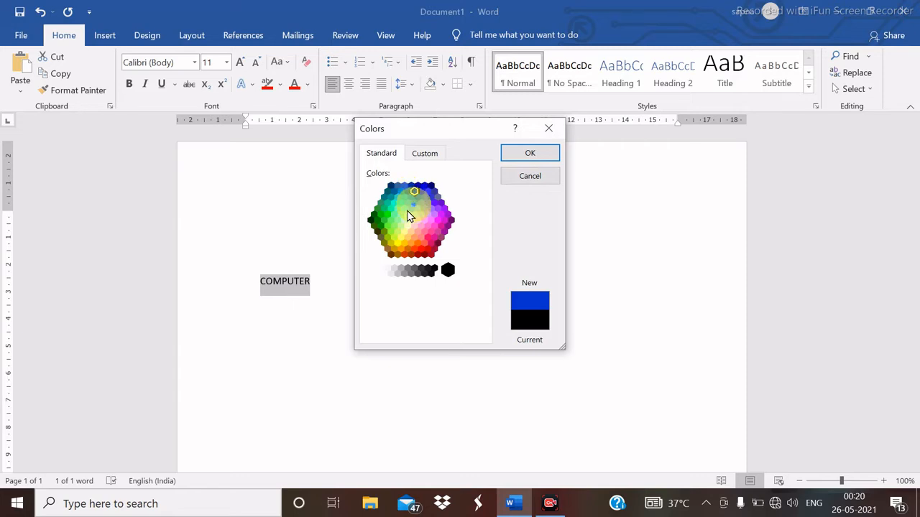
click(405, 212)
click(431, 209)
click(420, 193)
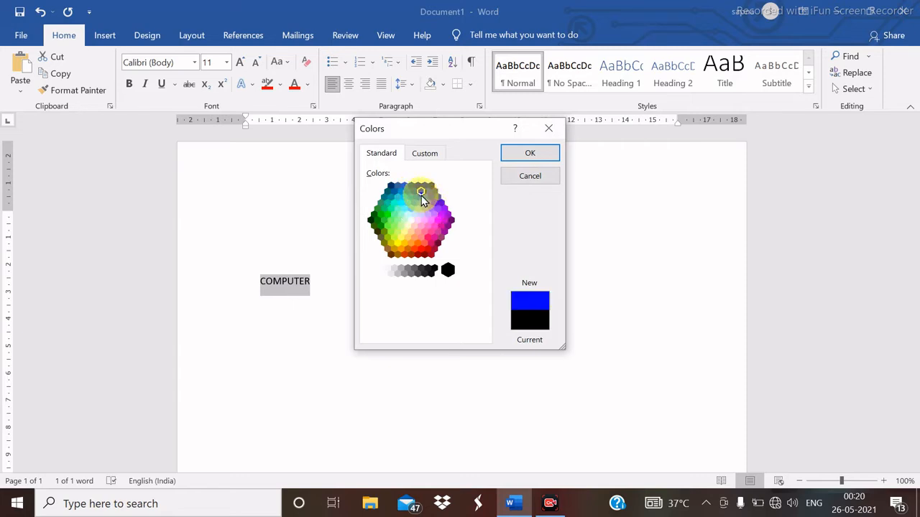
click(533, 153)
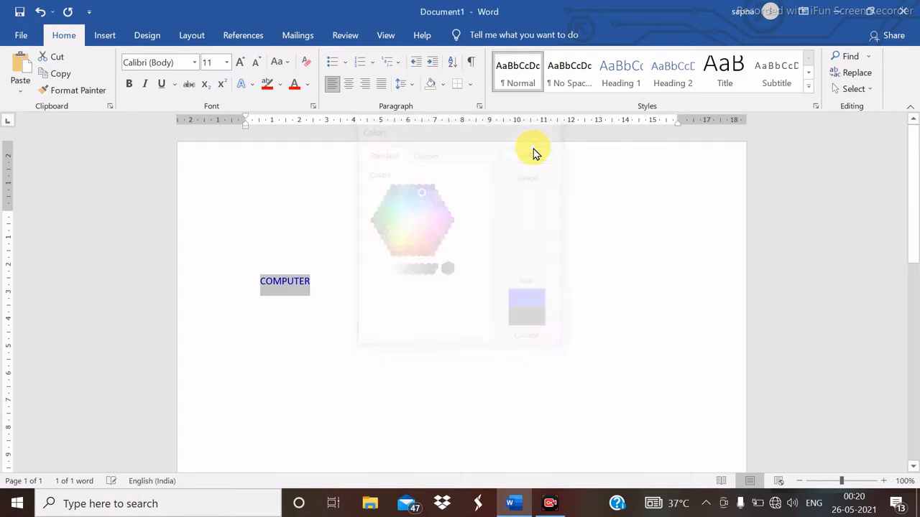
- Reselect COMPUTER and review the Font Color menu's More Colors and Gradient options
key(Down)
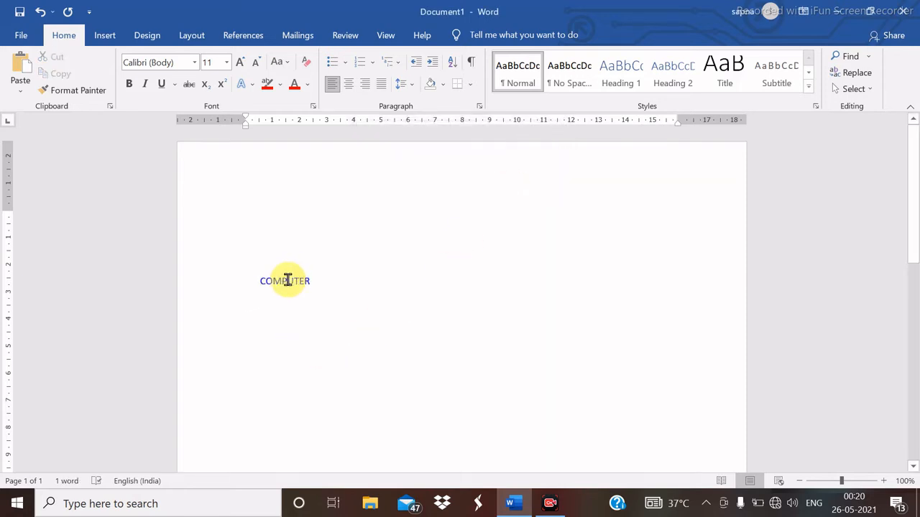
double_click(287, 280)
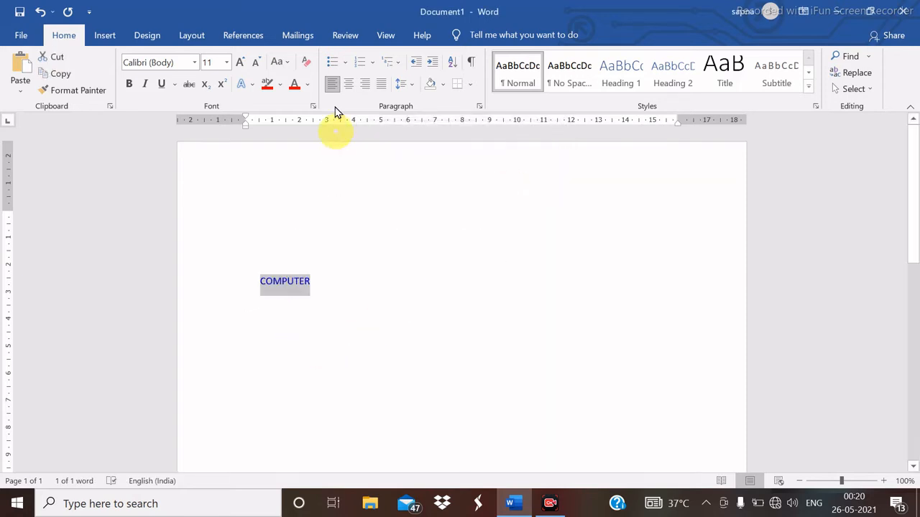
click(307, 86)
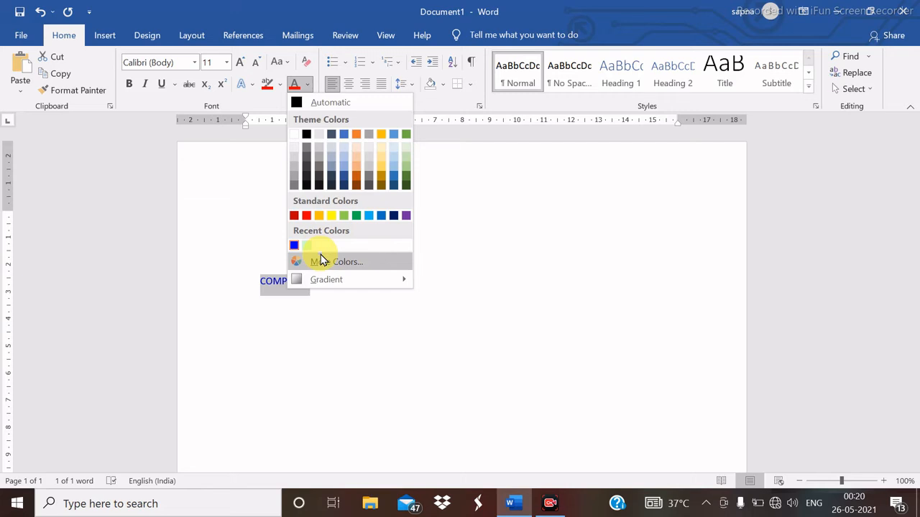
mouse_move(330, 282)
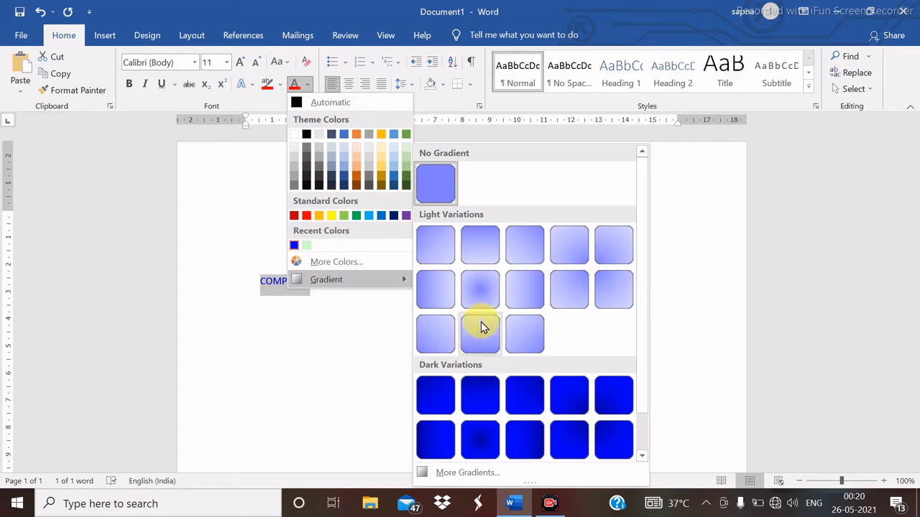
click(295, 311)
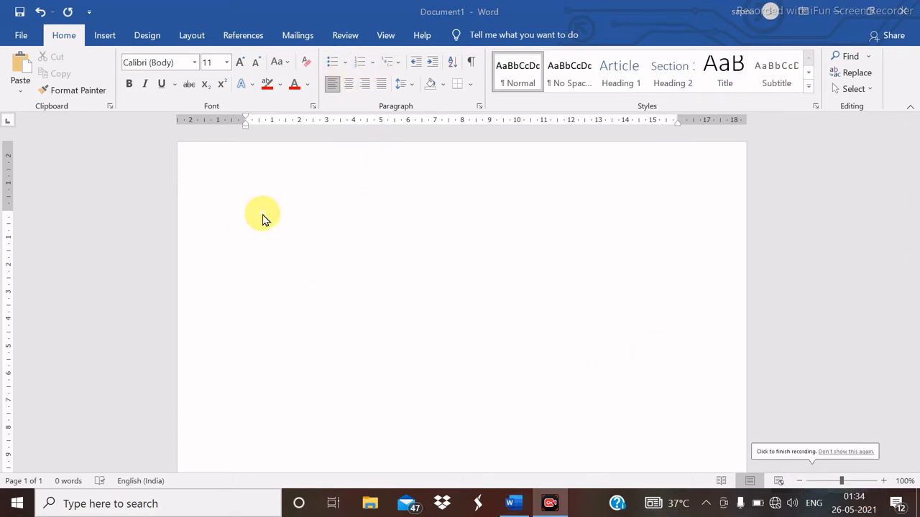
click(344, 64)
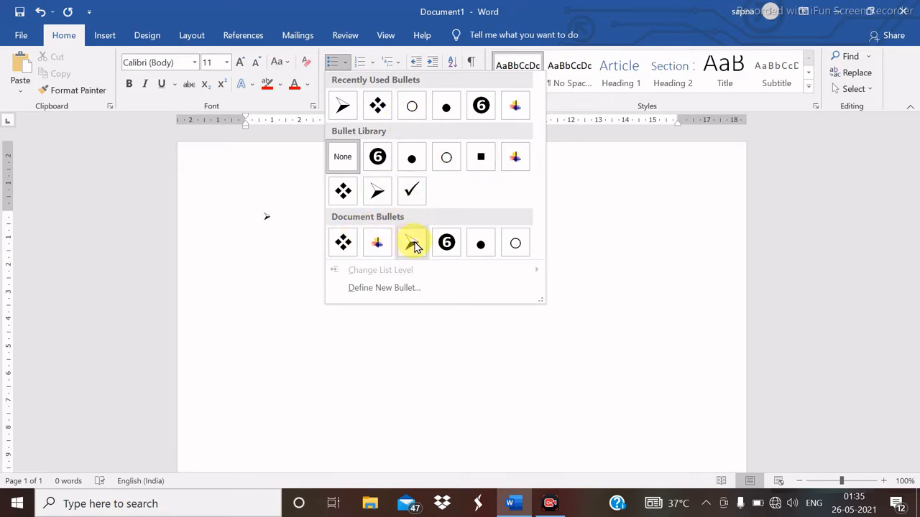
click(412, 245)
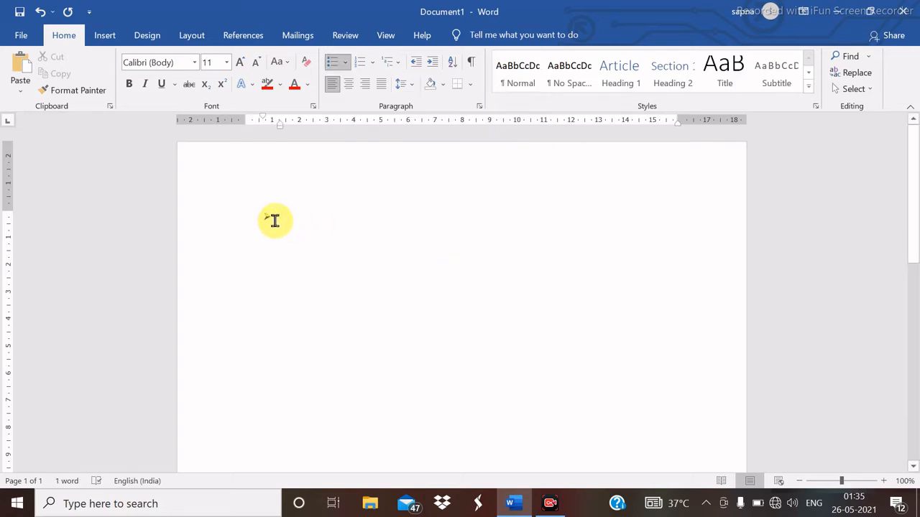
click(265, 218)
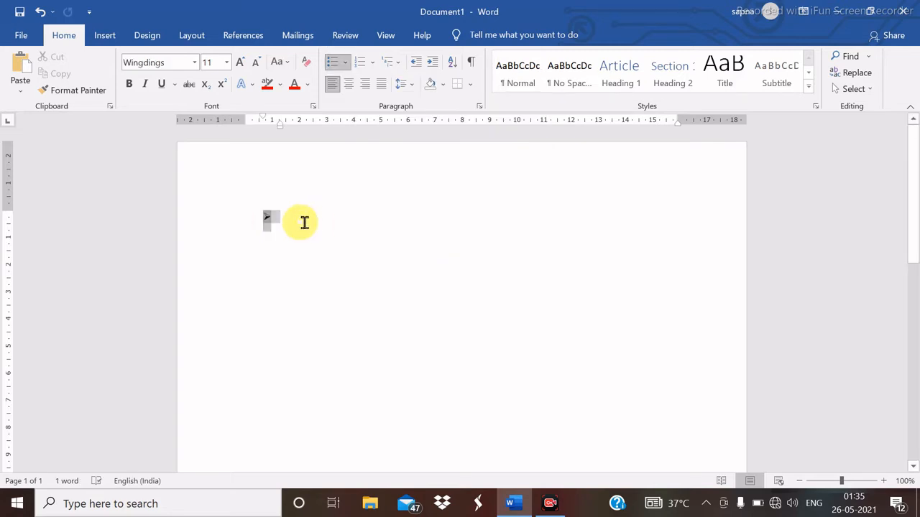
click(346, 64)
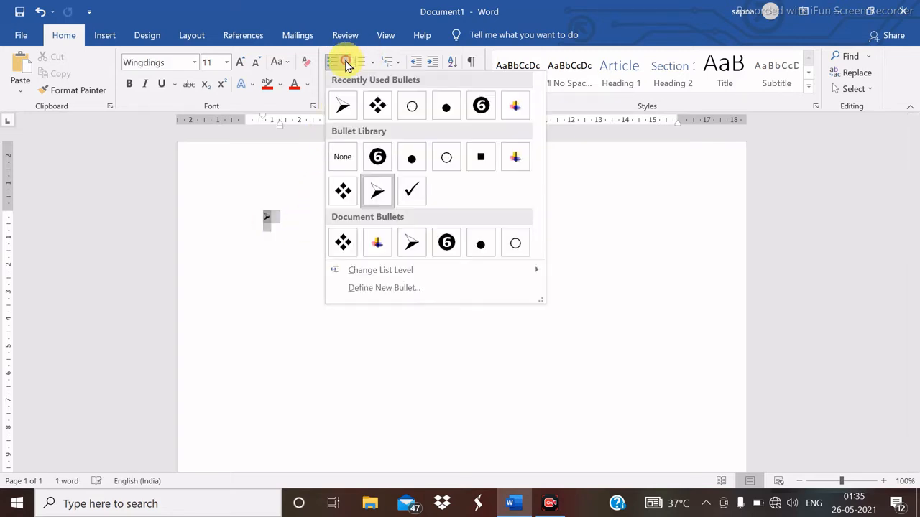
click(344, 158)
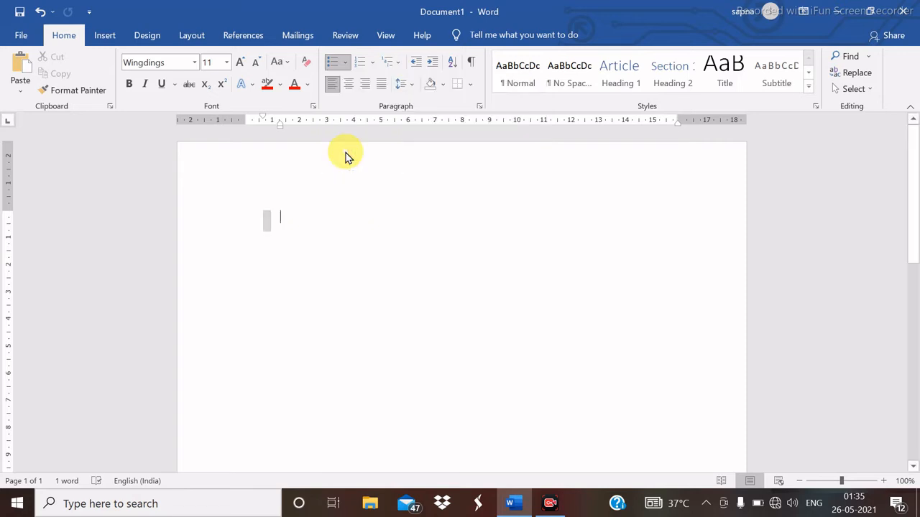
click(370, 64)
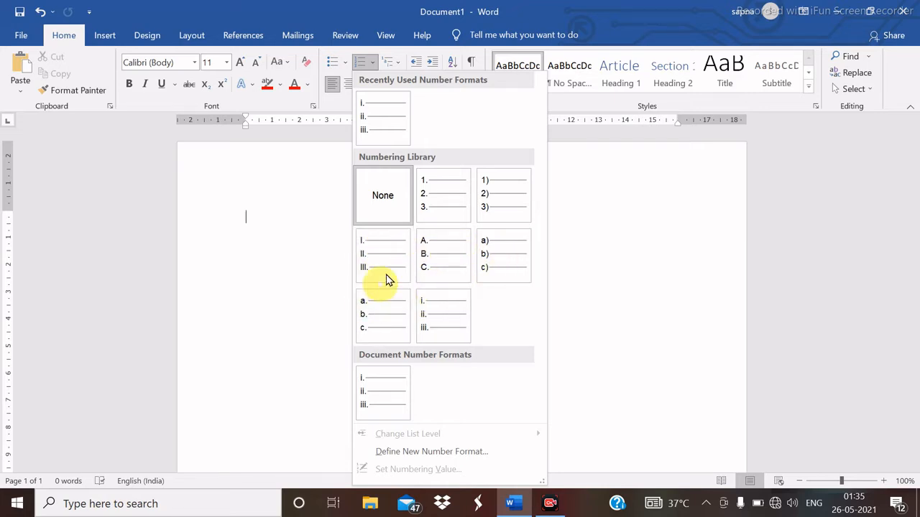
click(442, 266)
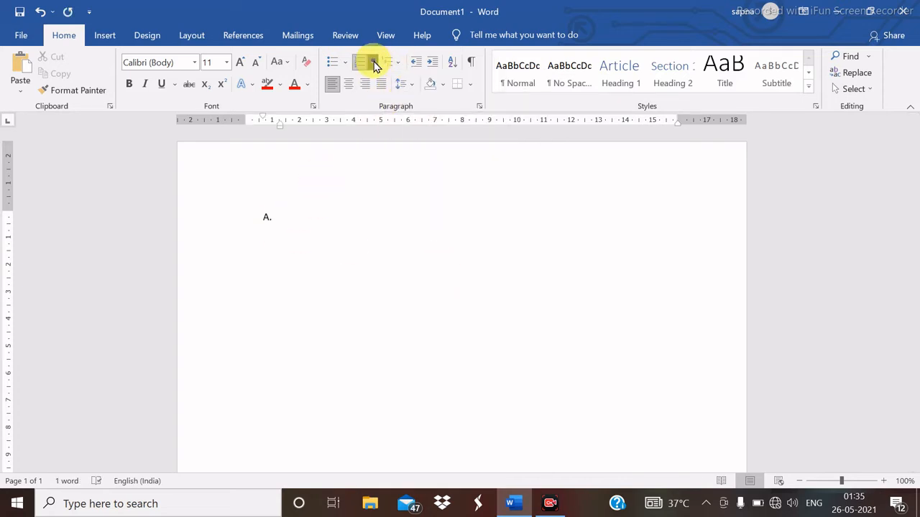
click(372, 63)
click(386, 184)
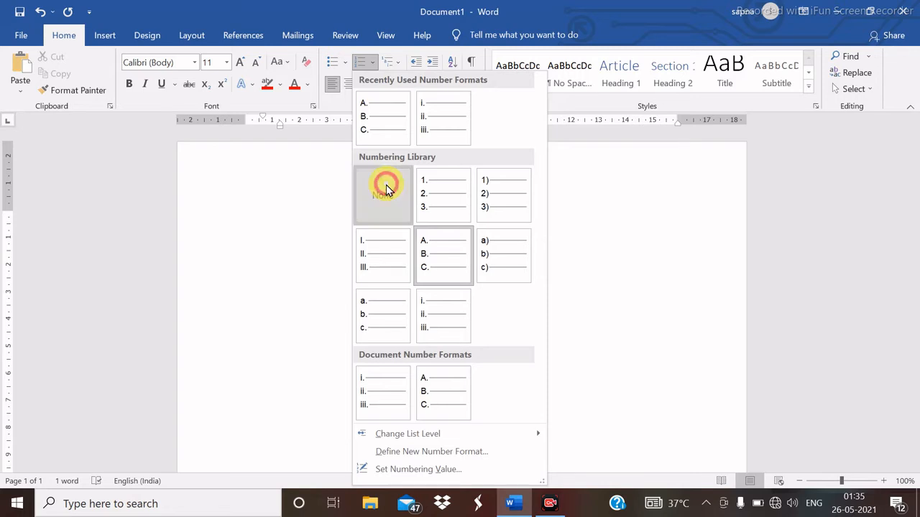
- Apply the Article I./Section 1.01 multilevel list to the empty line, then set it back to None
click(393, 63)
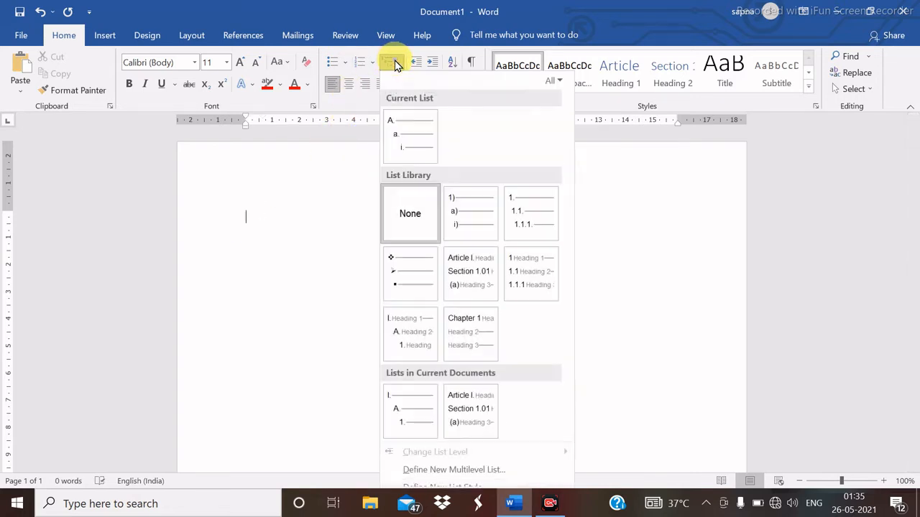
click(396, 66)
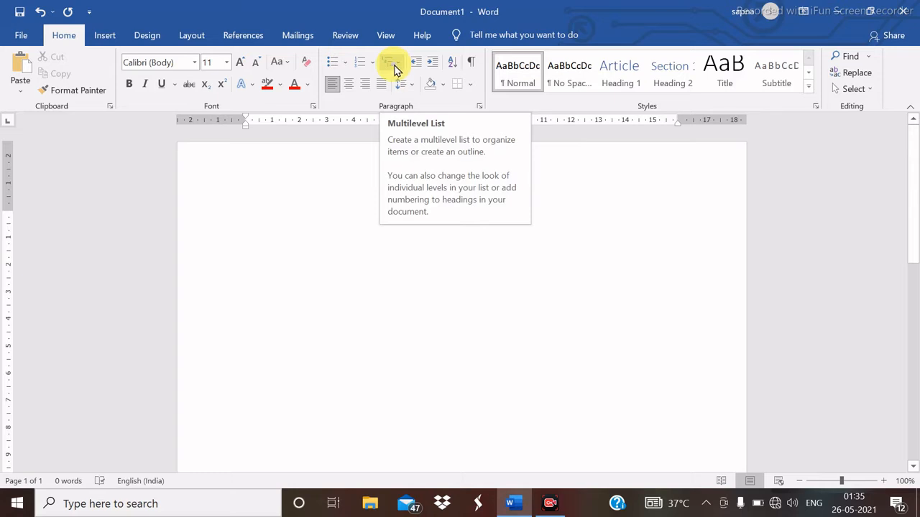
click(397, 65)
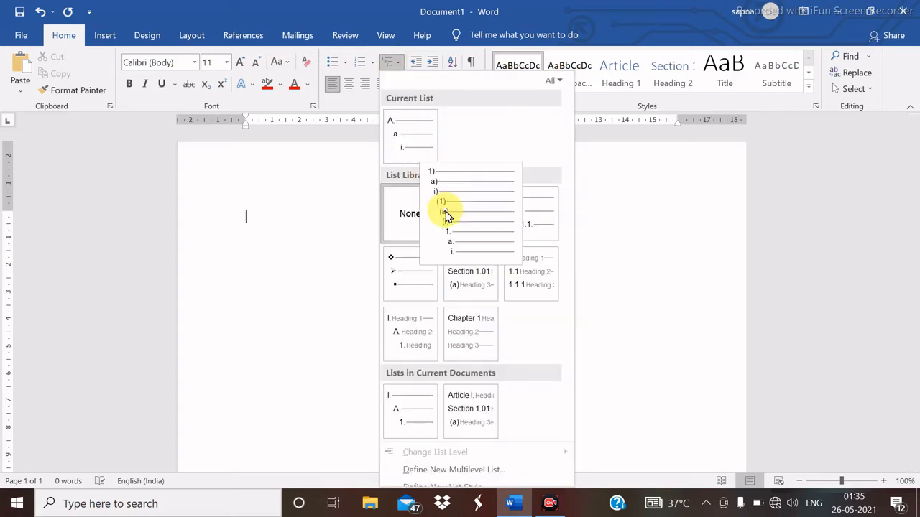
mouse_move(417, 338)
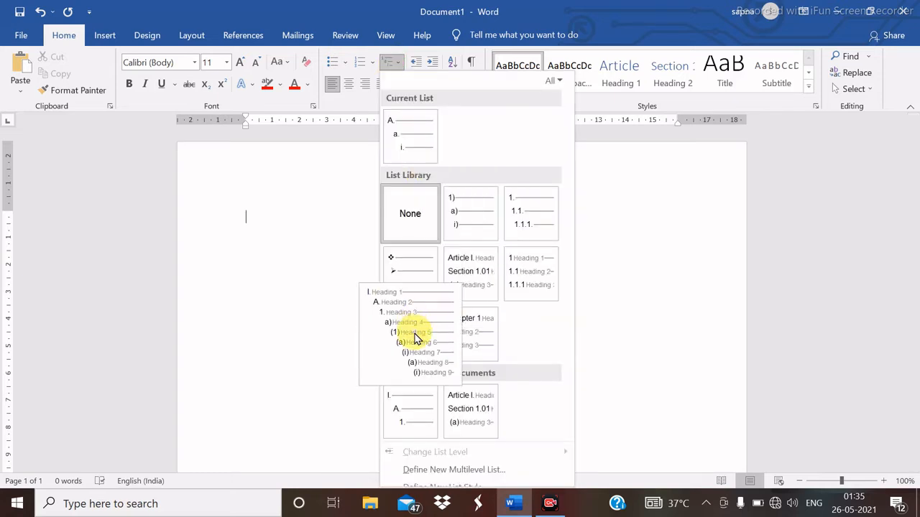
mouse_move(469, 345)
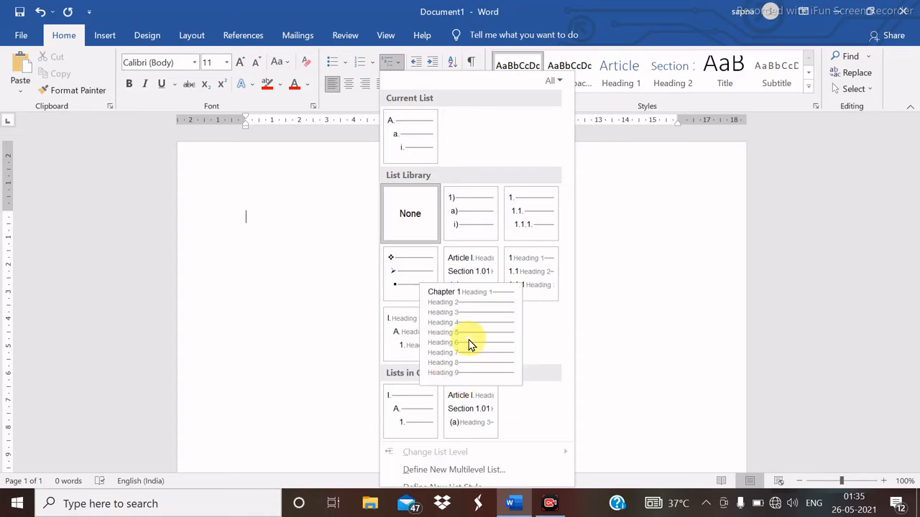
mouse_move(476, 278)
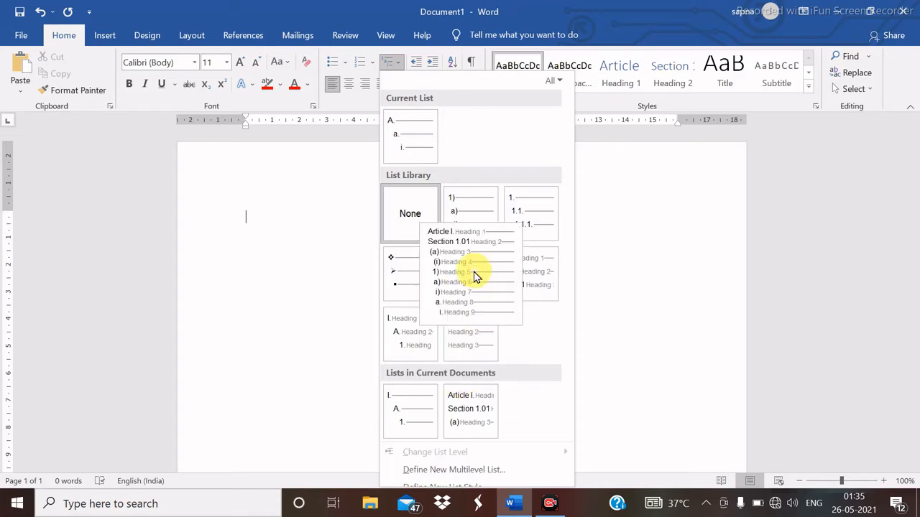
click(476, 277)
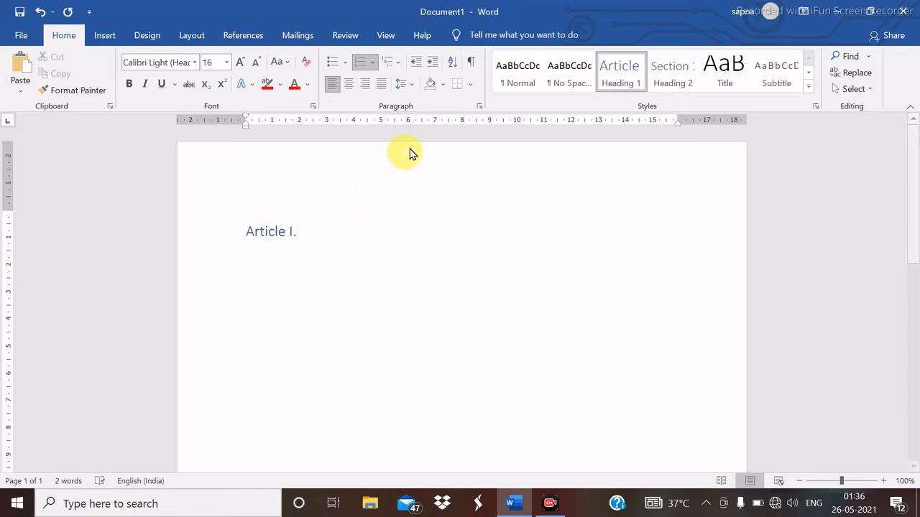
click(399, 67)
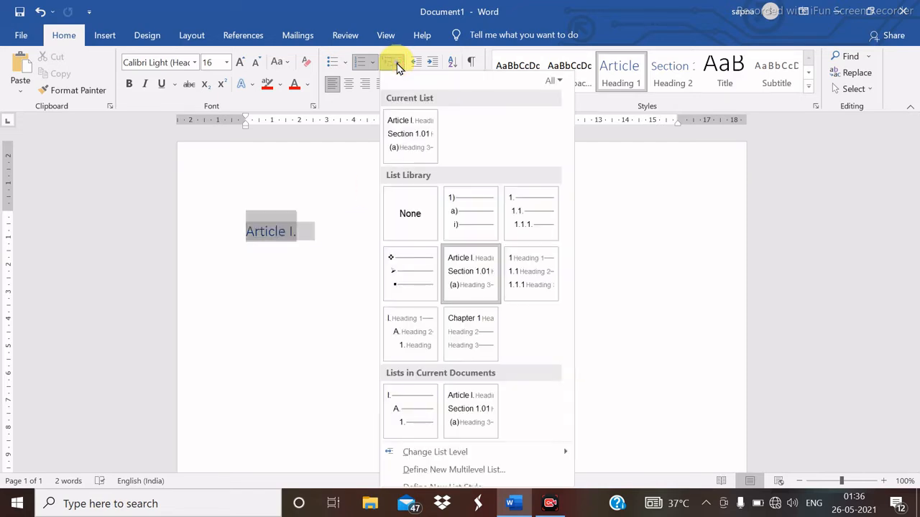
click(420, 229)
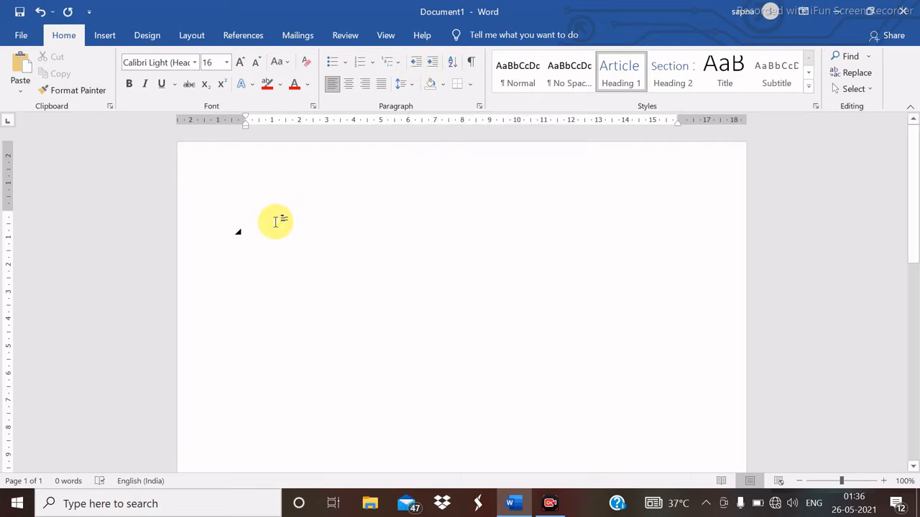
- Type 'computer' and indent the heading seven steps to the right
text(computer)
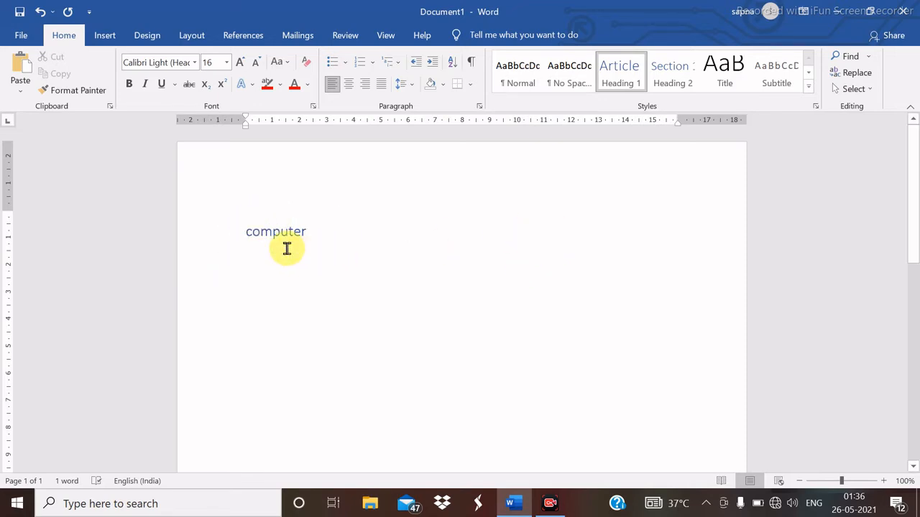
click(431, 64)
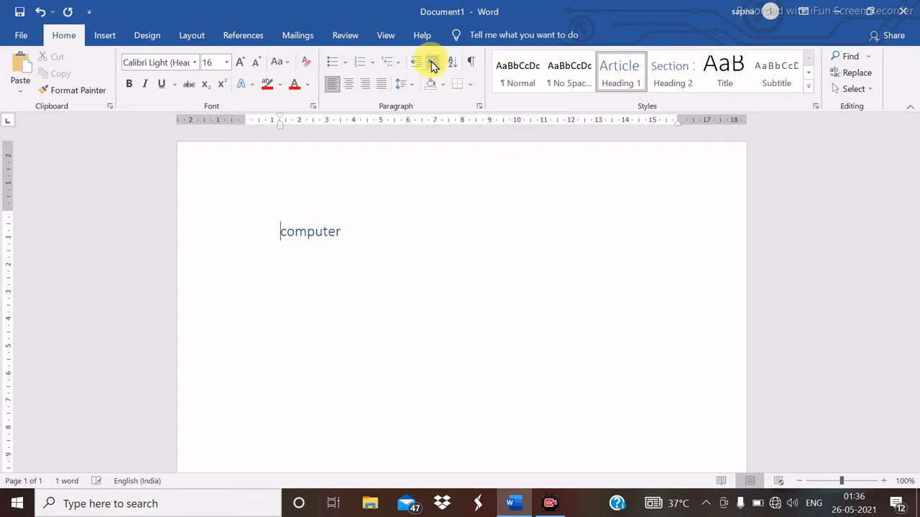
click(431, 64)
click(431, 63)
click(431, 63)
click(431, 63)
click(431, 63)
click(431, 63)
click(431, 63)
click(431, 63)
click(431, 63)
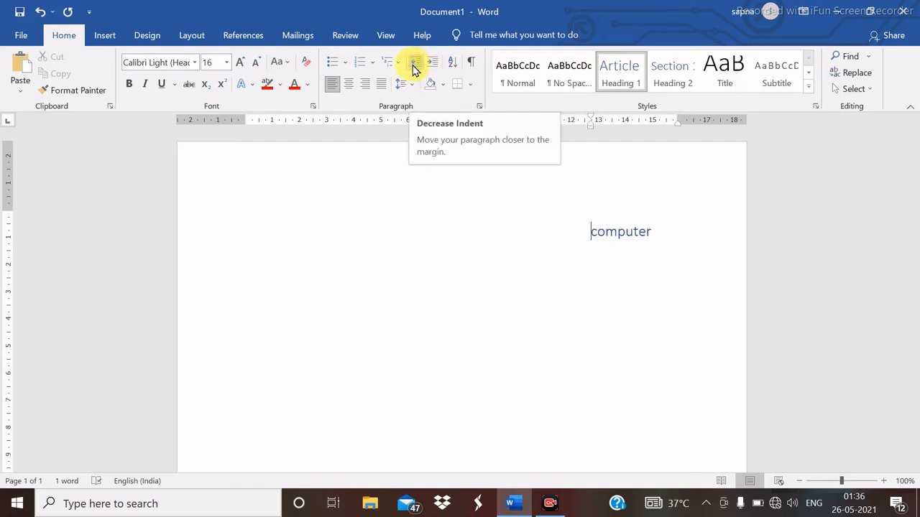
- Decrease the indent back to the left margin and delete the word
click(414, 64)
click(414, 63)
click(414, 64)
click(414, 63)
click(414, 63)
click(414, 63)
click(414, 63)
click(413, 63)
click(414, 63)
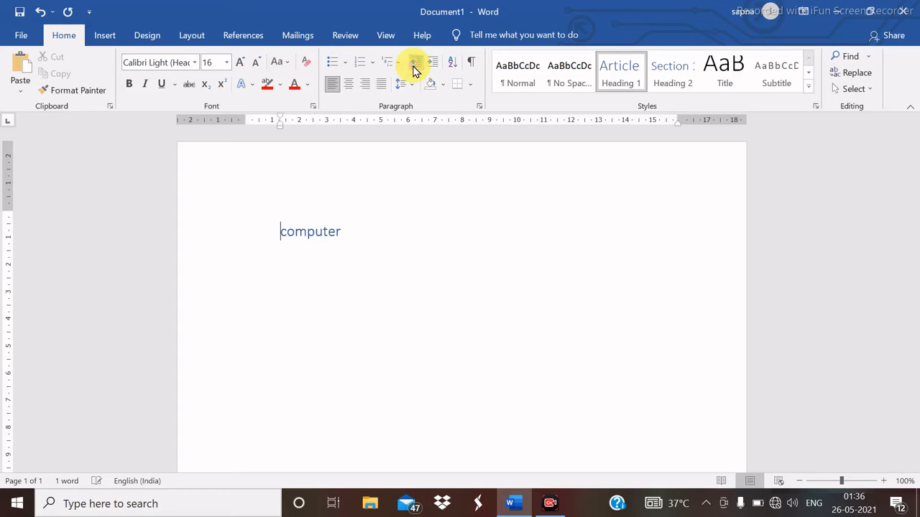
click(414, 63)
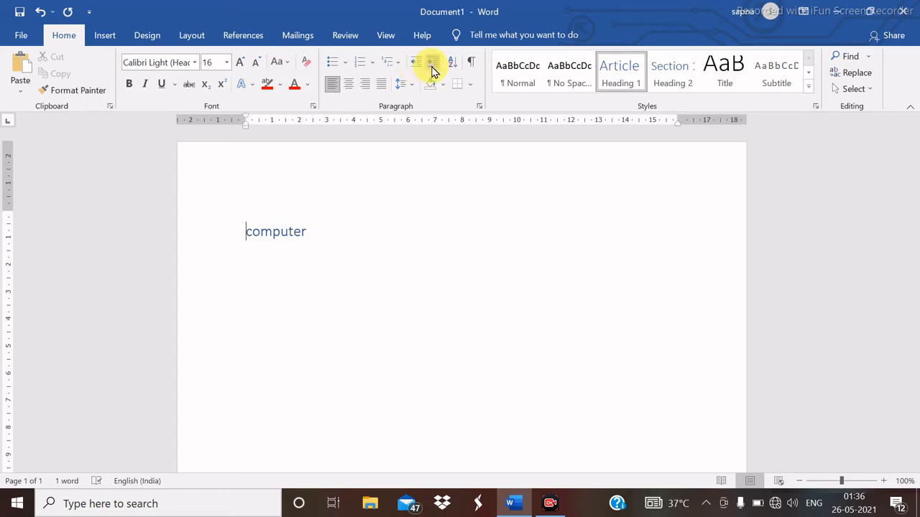
key(BackSpace)
key(BackSpace)
key(BackSpace)
key(BackSpace)
key(BackSpace)
key(BackSpace)
key(BackSpace)
key(BackSpace)
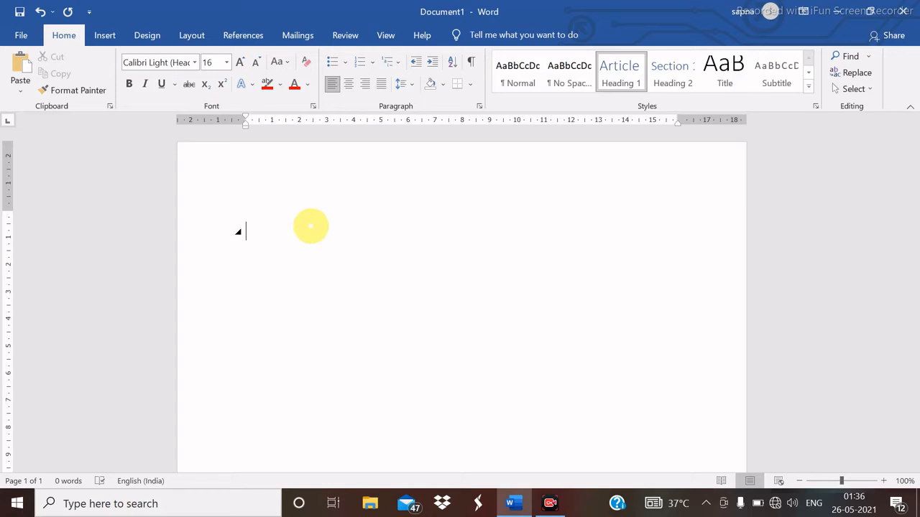
- Type the numbers 10 down to 1 on separate lines and select them all
text(10)
key(Return)
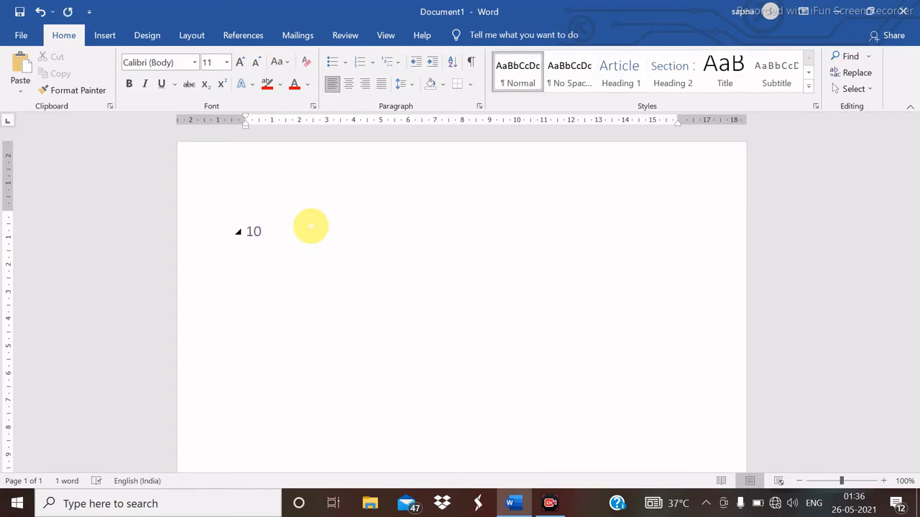
key(Return)
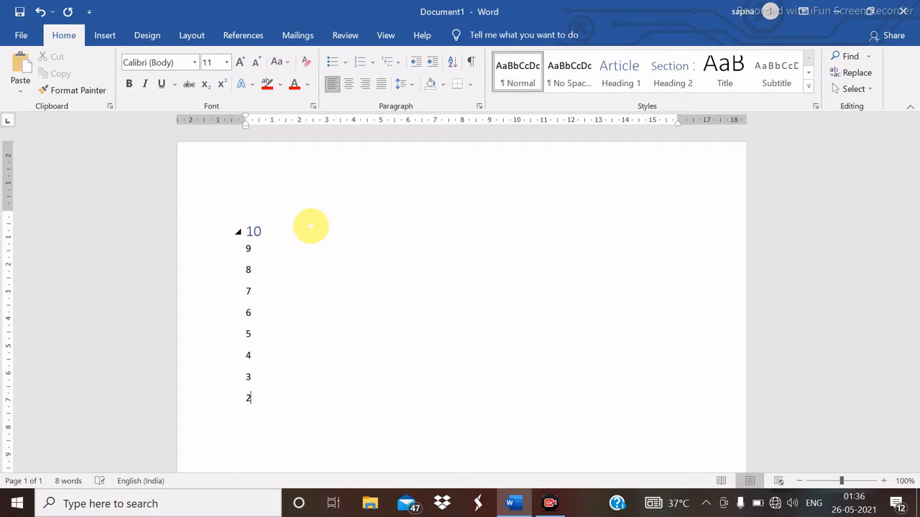
key(Return)
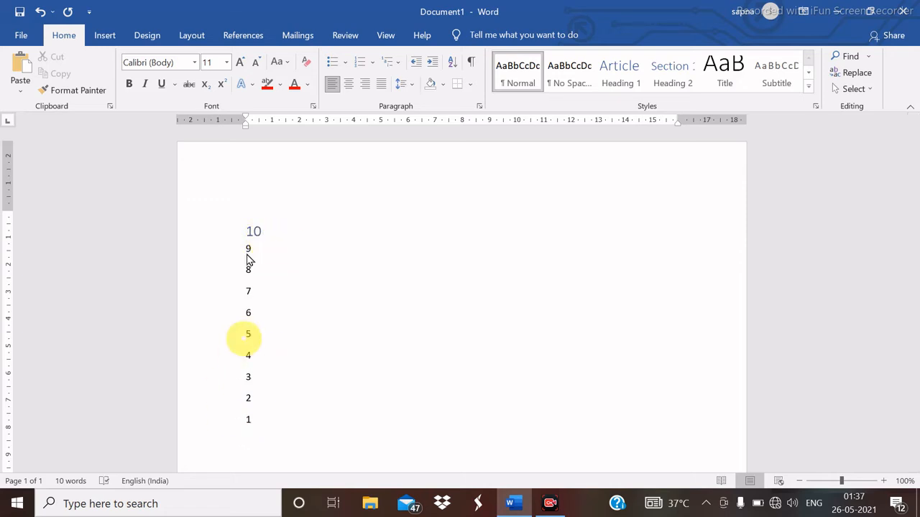
drag(246, 233, 290, 448)
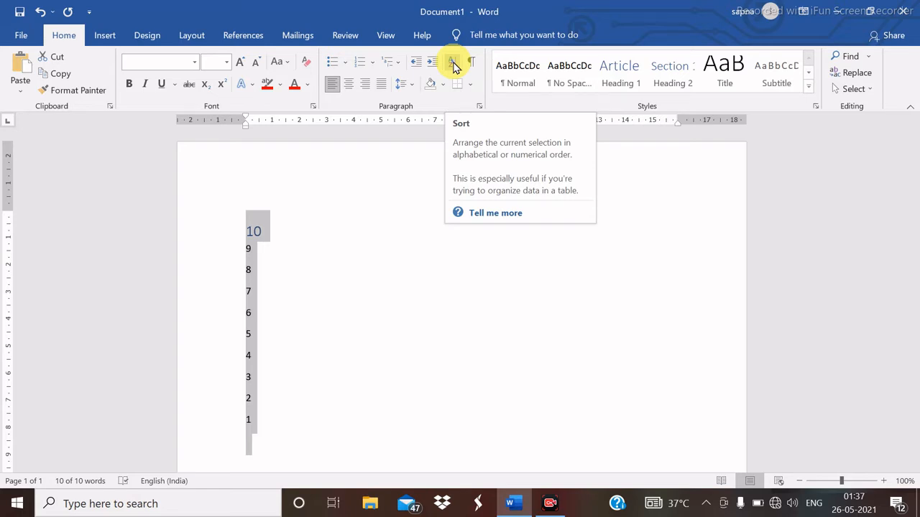
- Sort the number list numerically in ascending order, 1 to 10
click(454, 65)
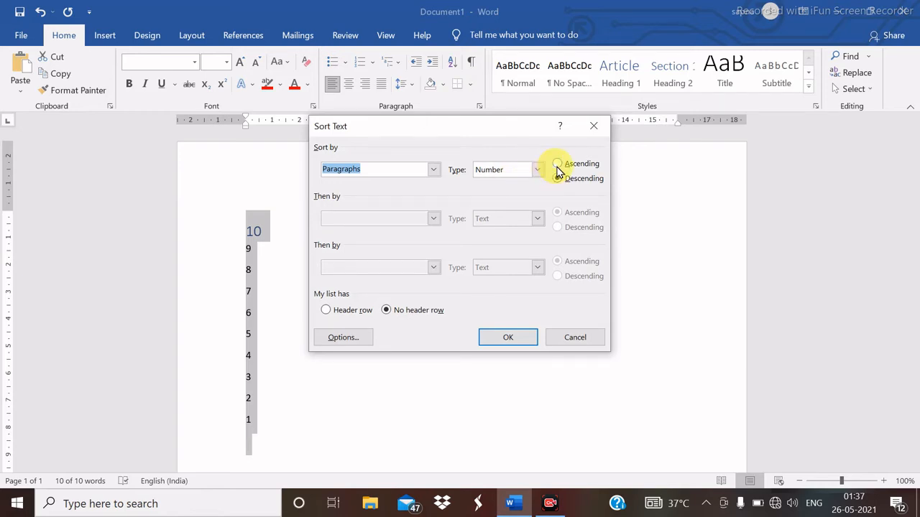
click(558, 165)
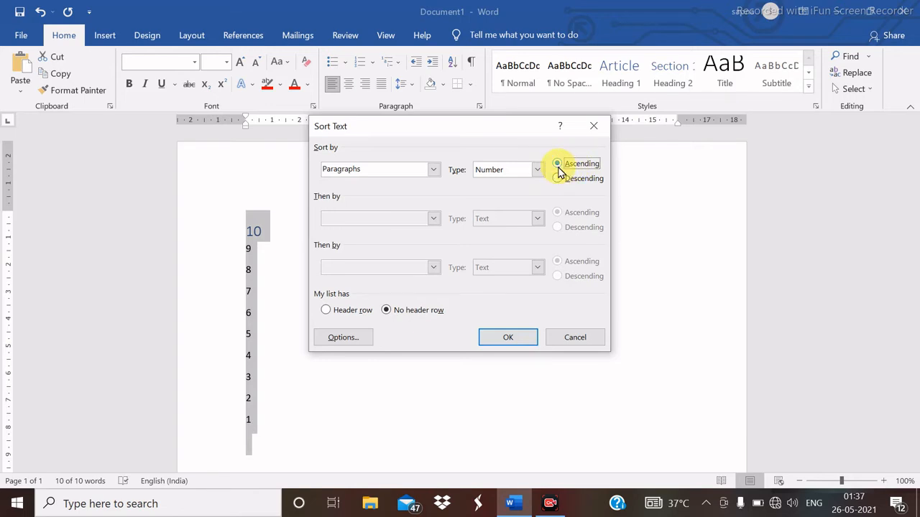
click(508, 339)
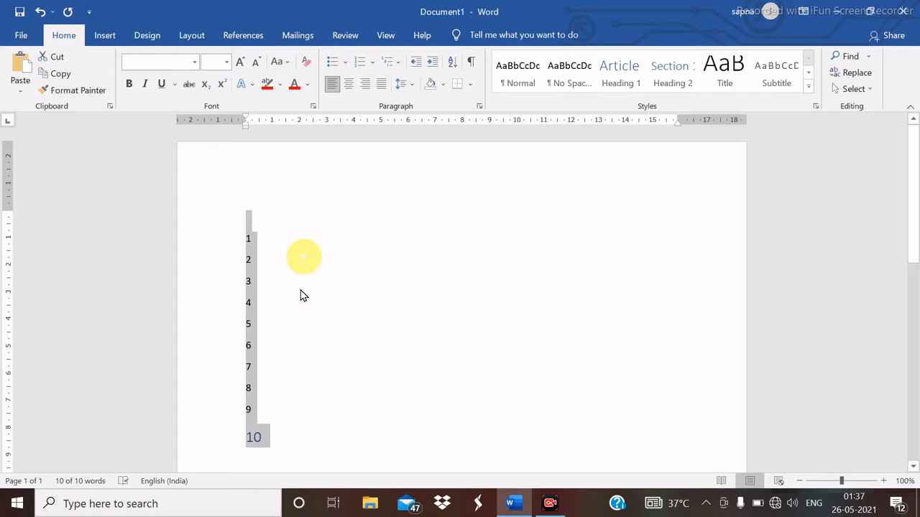
- Reselect the list and sort it descending, from 10 down to 1
click(327, 396)
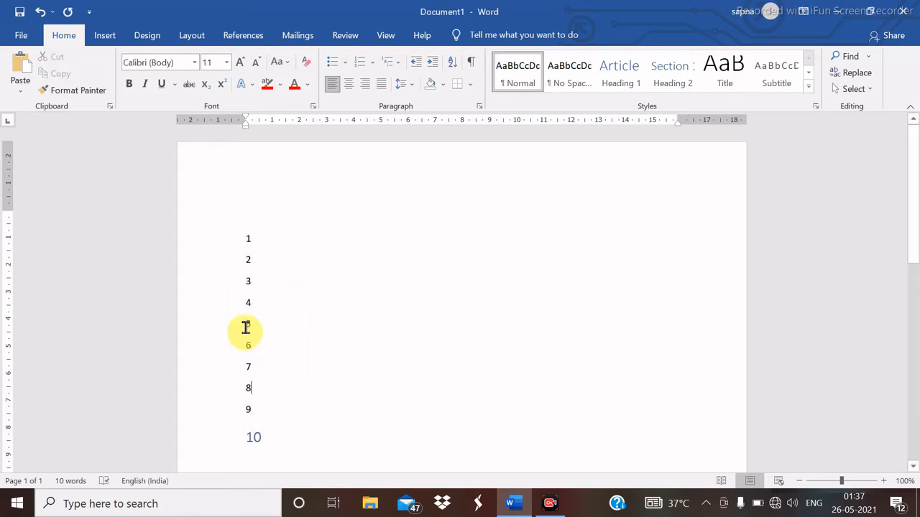
drag(268, 438, 225, 199)
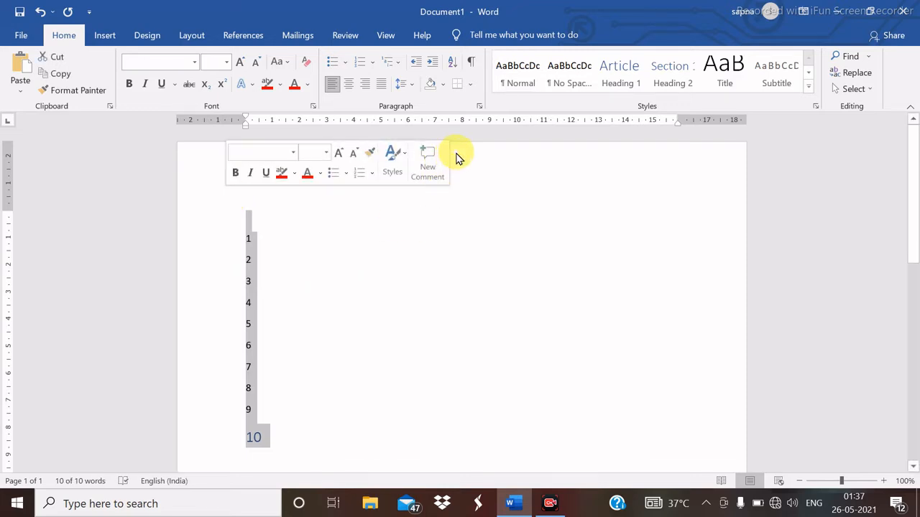
click(451, 64)
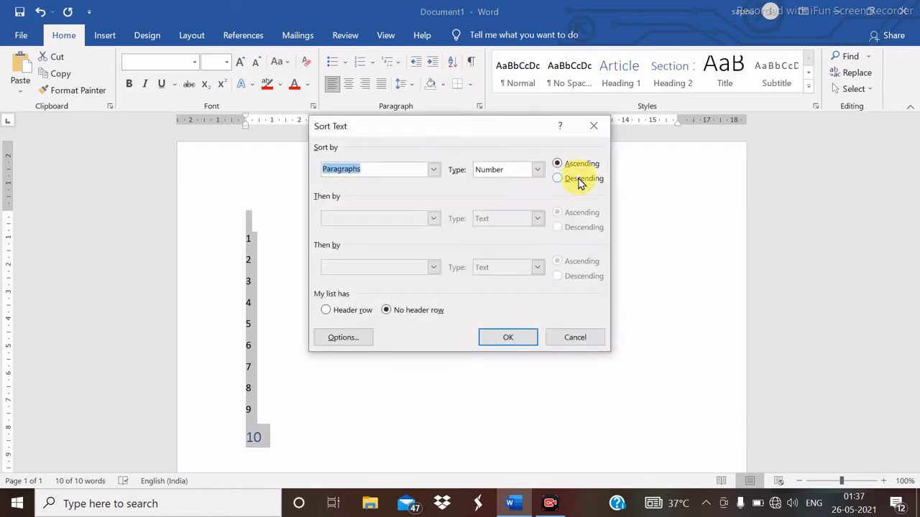
click(574, 181)
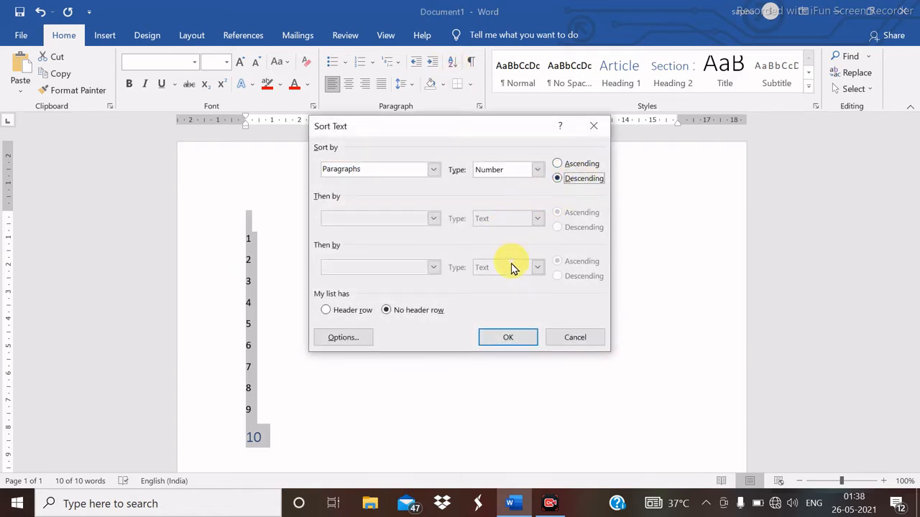
click(500, 338)
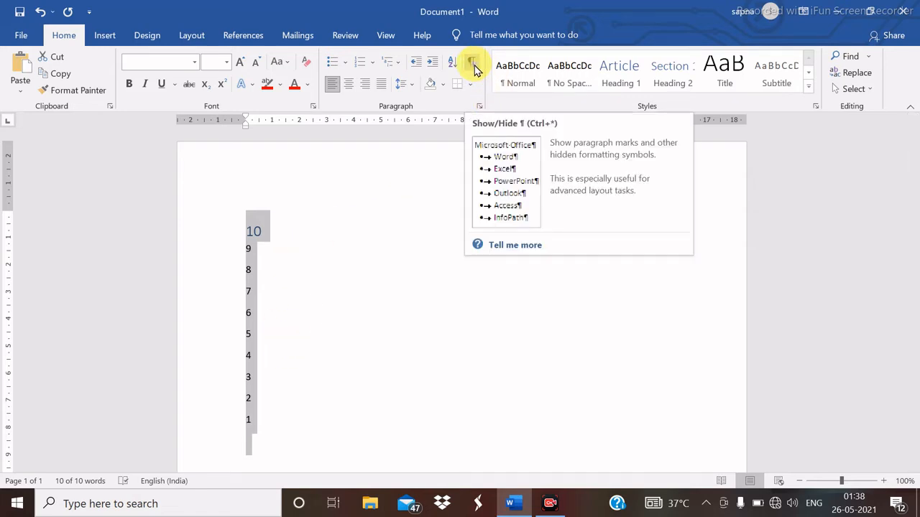
- Delete the number list and generate five sample paragraphs with =rand()
key(Delete)
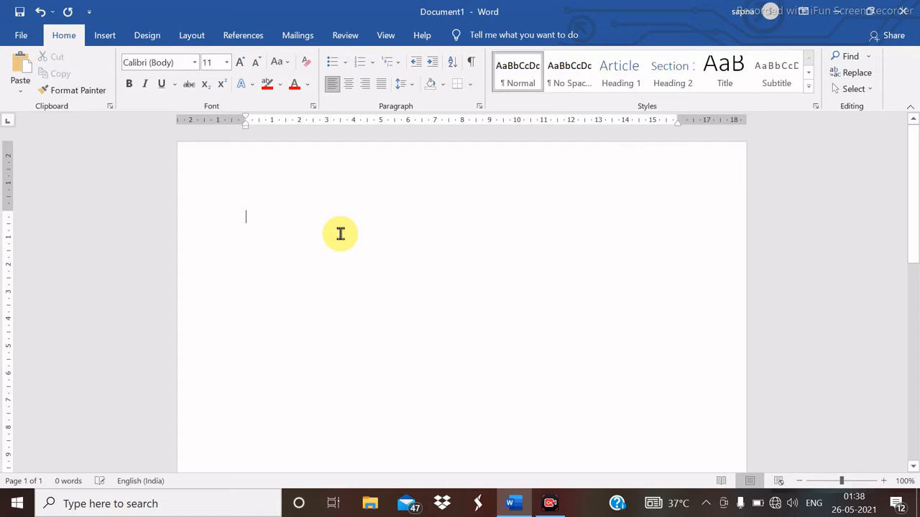
text(=rand()
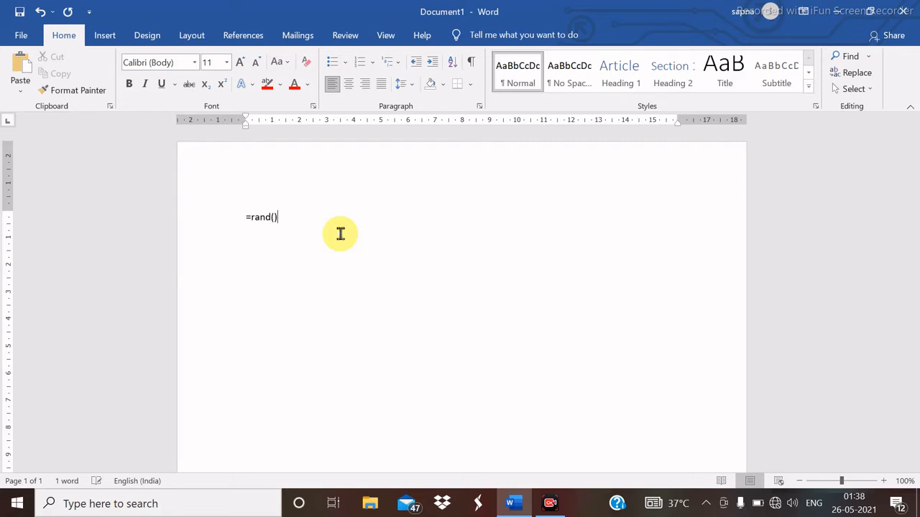
key(Return)
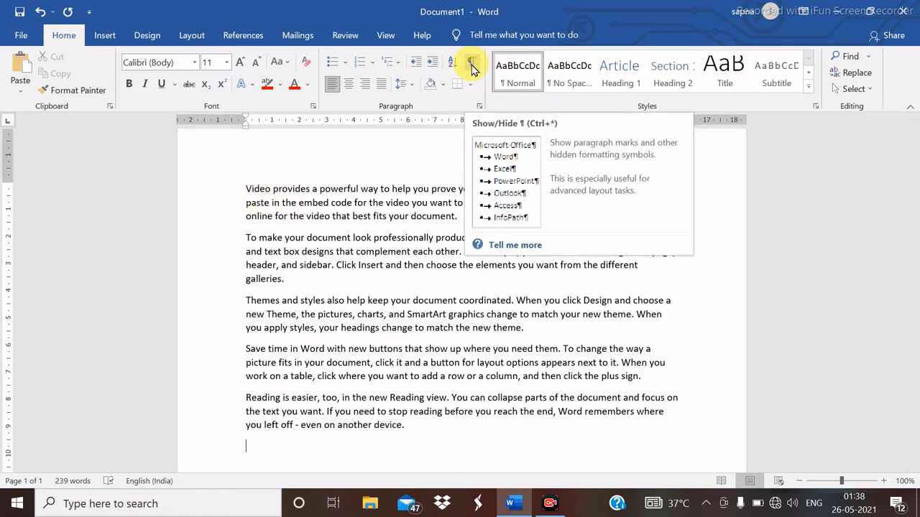
- Select the first sample paragraph and turn on Show/Hide ¶ formatting marks
triple_click(245, 189)
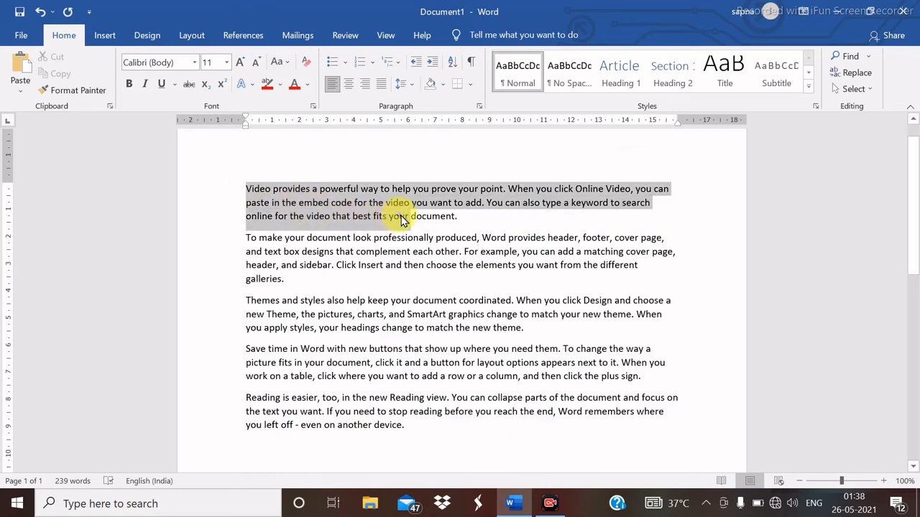
click(472, 66)
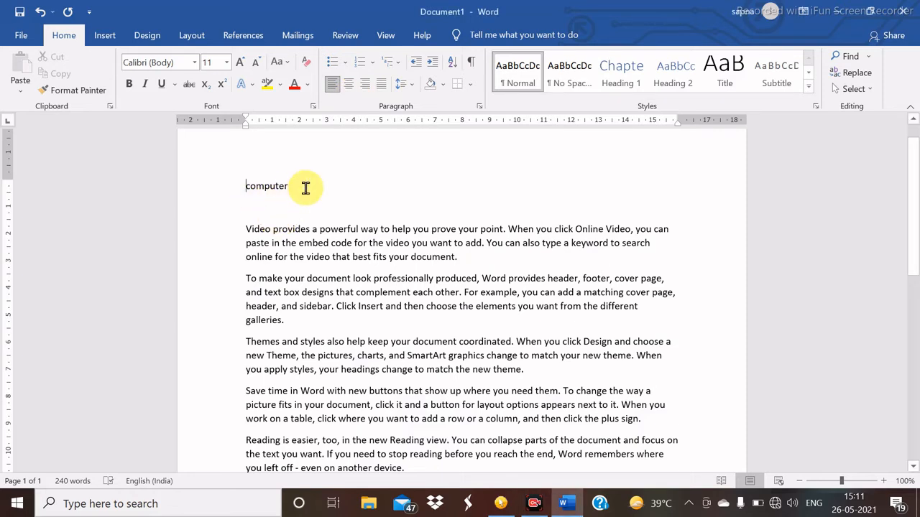
- Apply left, centred, right and justified alignment in turn to the computer line
click(332, 84)
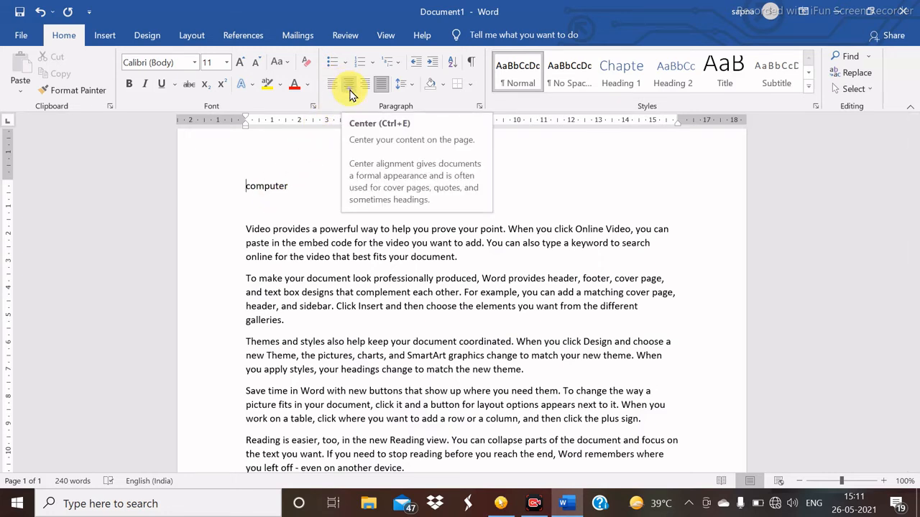
click(348, 84)
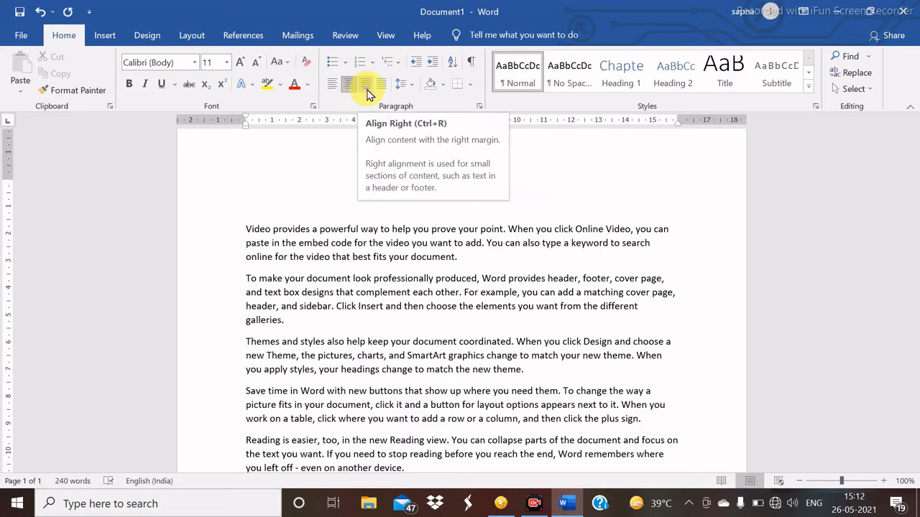
click(365, 84)
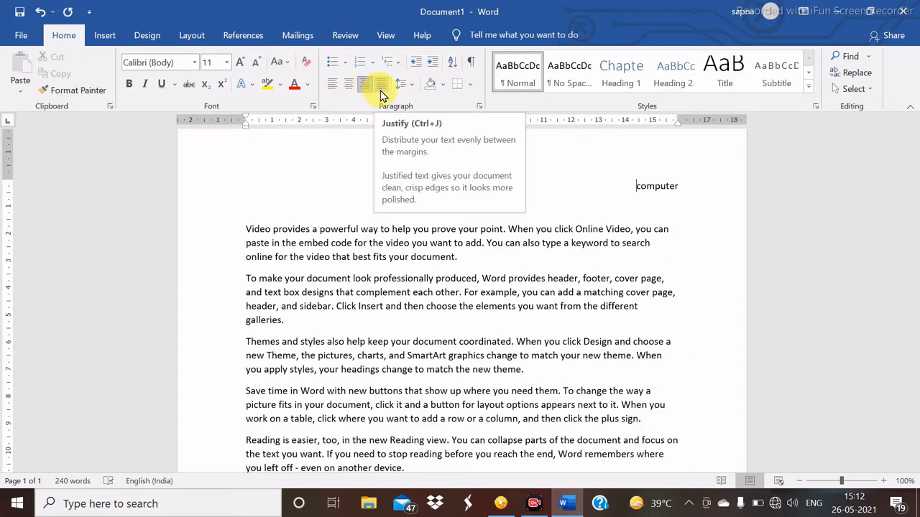
click(381, 84)
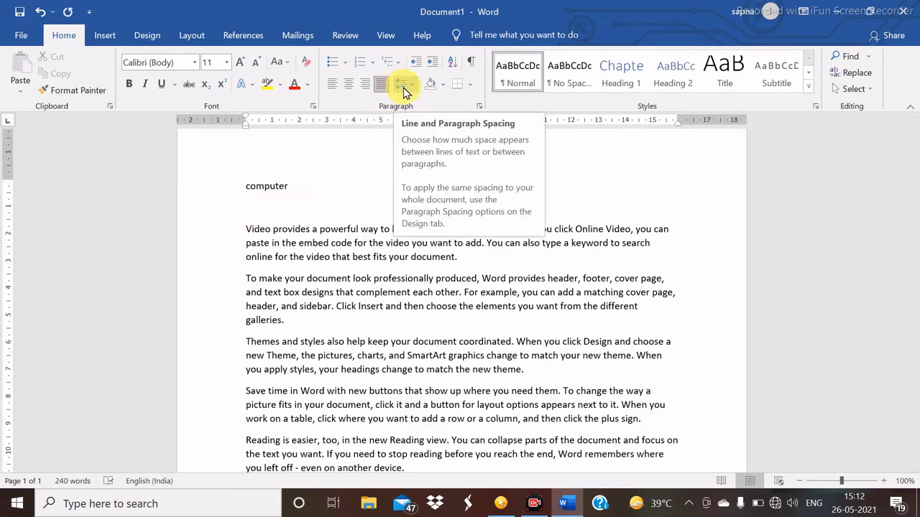
- Delete the word computer and remove the empty first line
click(295, 184)
key(BackSpace)
key(BackSpace)
key(BackSpace)
key(BackSpace)
key(BackSpace)
key(BackSpace)
key(BackSpace)
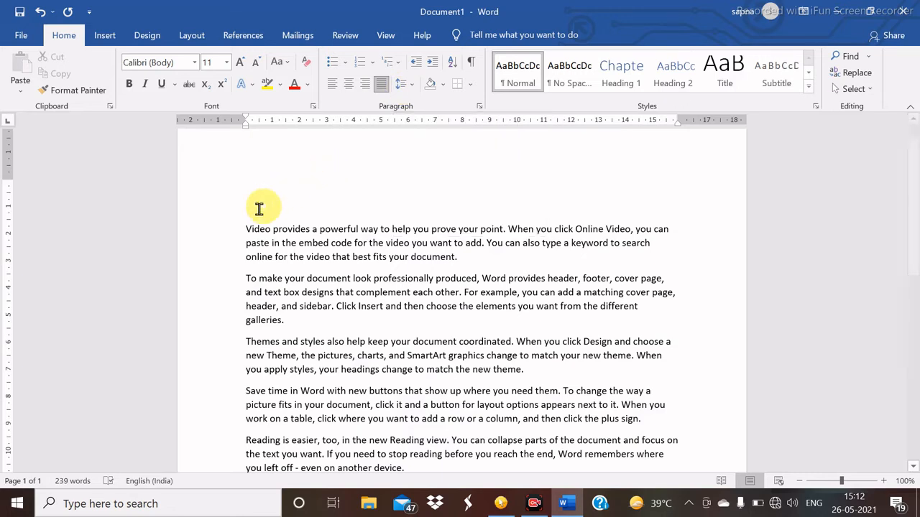
key(Delete)
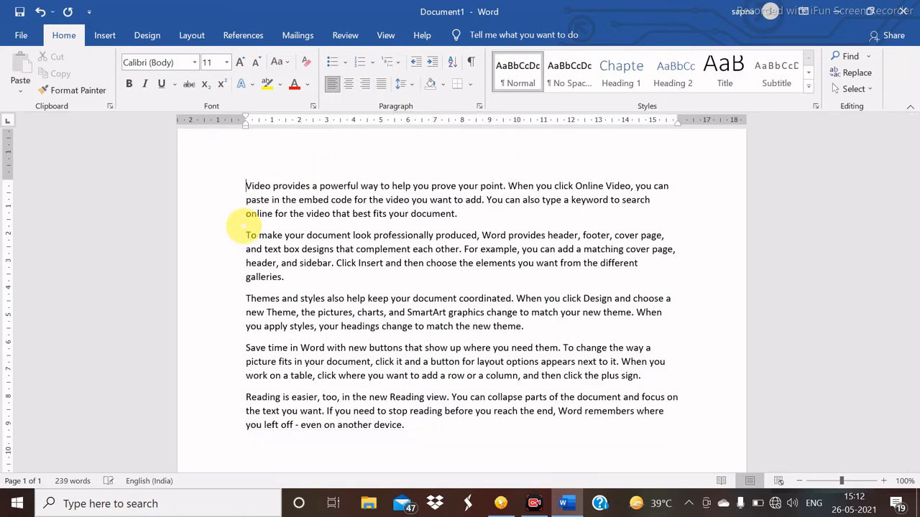
- Set the first paragraph's line spacing to 3.0
drag(247, 186, 529, 217)
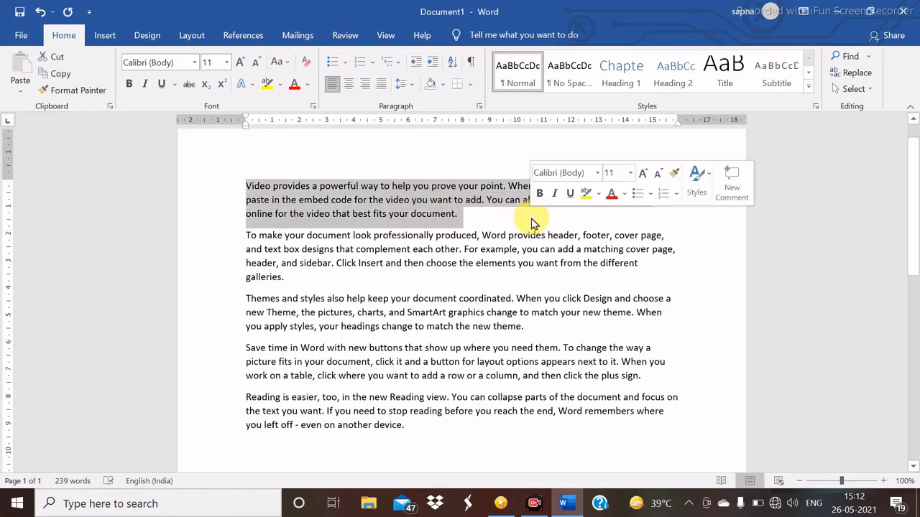
click(413, 88)
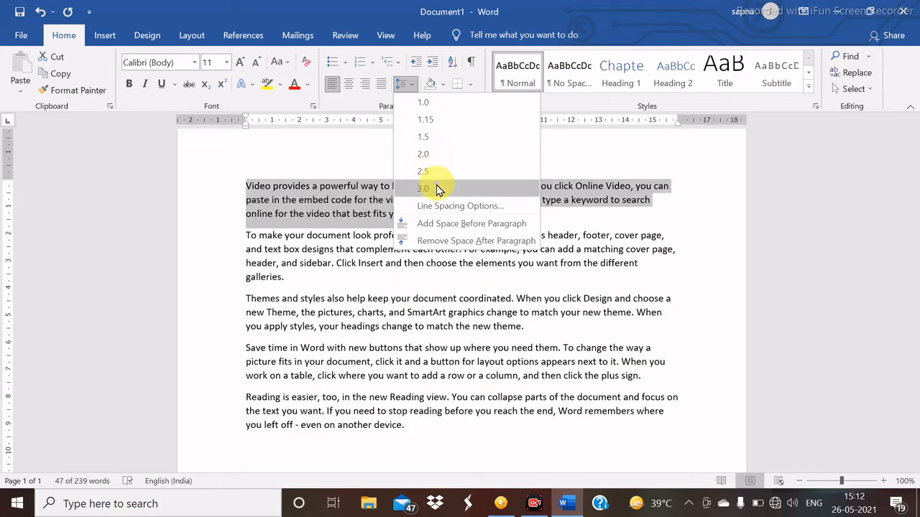
click(436, 188)
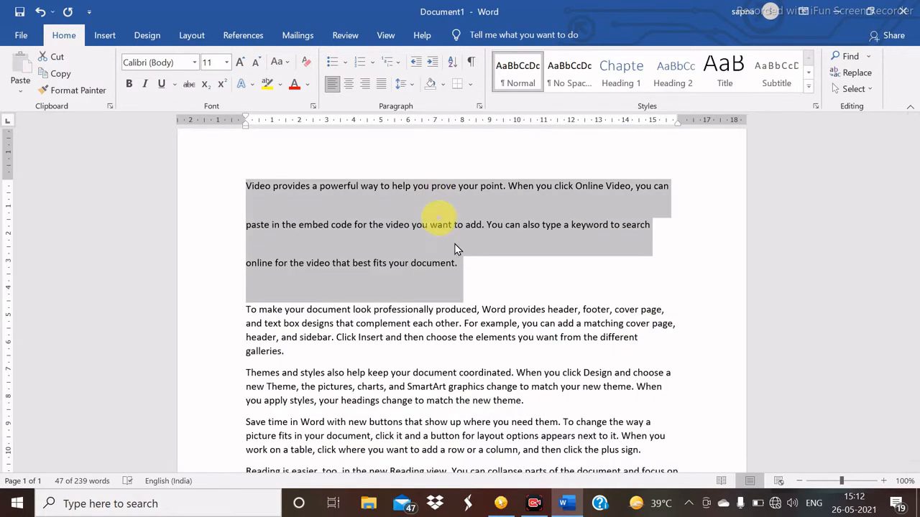
click(473, 264)
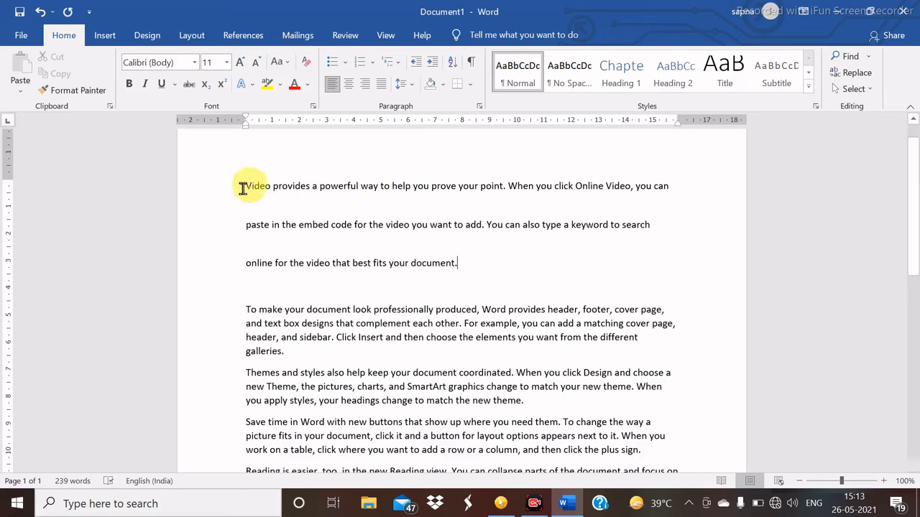
- Return the first paragraph to 1.0 line spacing and reopen the spacing choices
drag(241, 188, 529, 263)
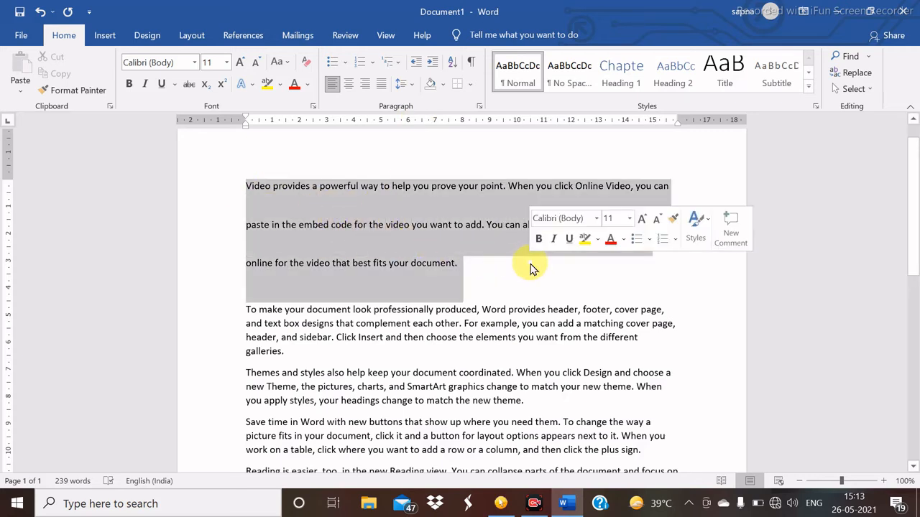
click(413, 86)
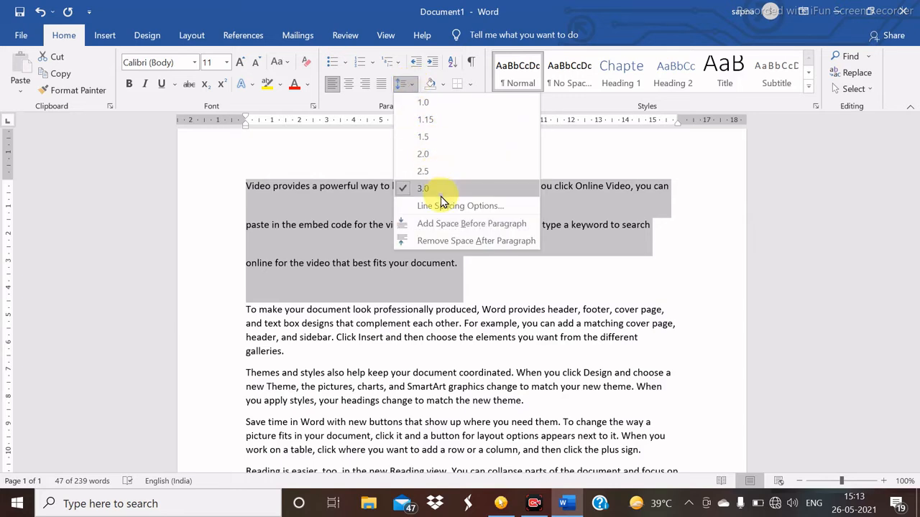
click(434, 104)
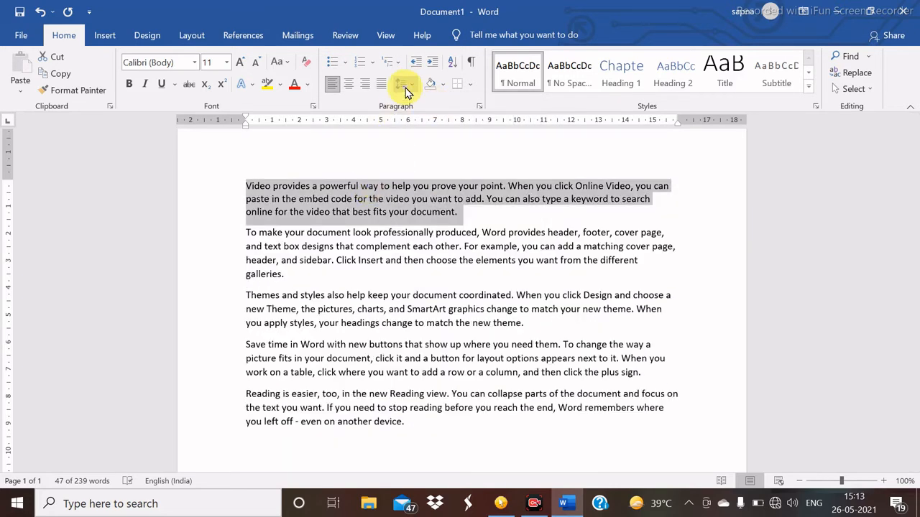
click(411, 86)
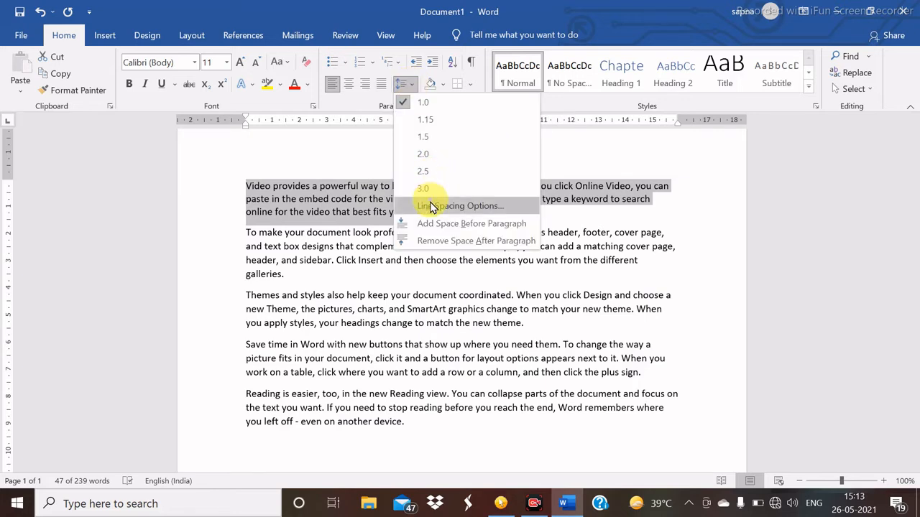
- In the Paragraph dialog, keep Spacing Before at 0 pt and set Spacing After to 6 pt
click(431, 206)
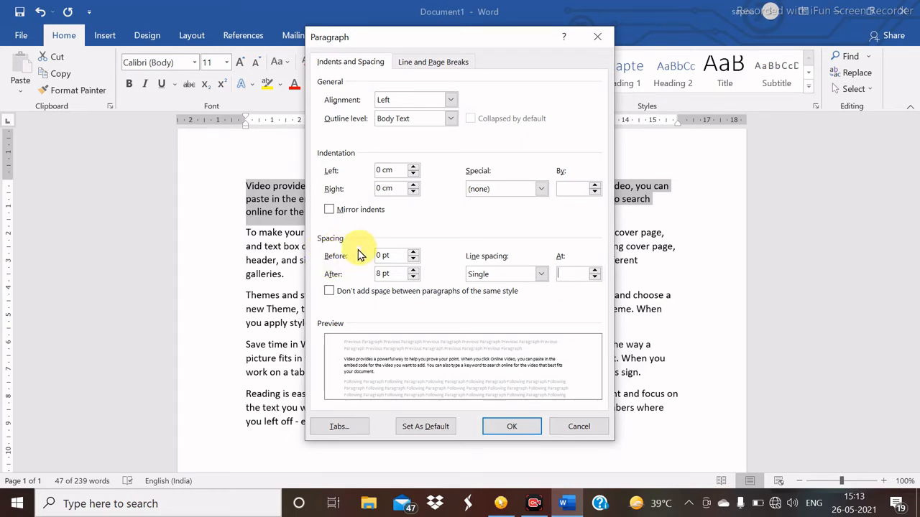
double_click(414, 254)
double_click(414, 258)
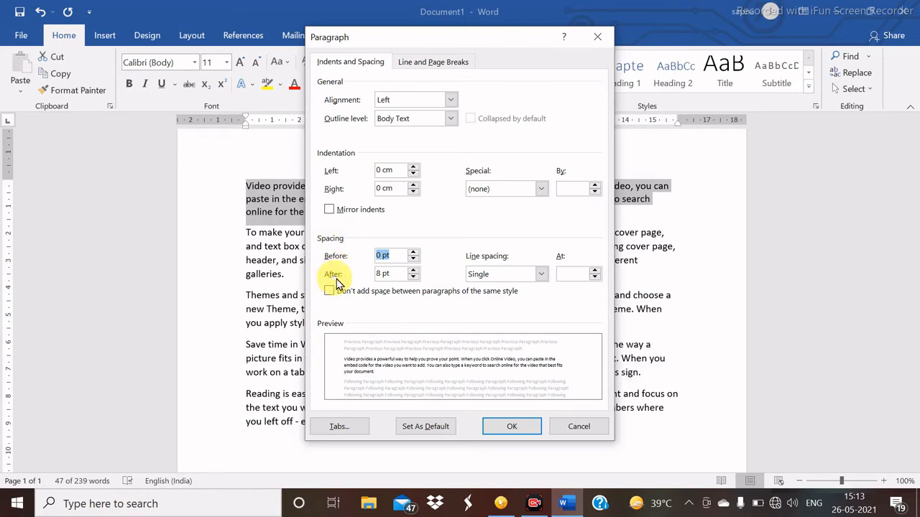
click(415, 271)
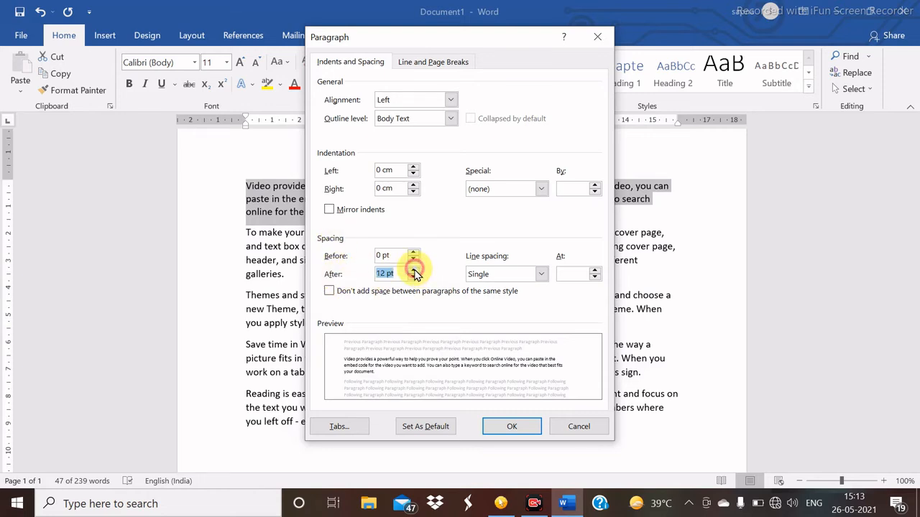
click(415, 272)
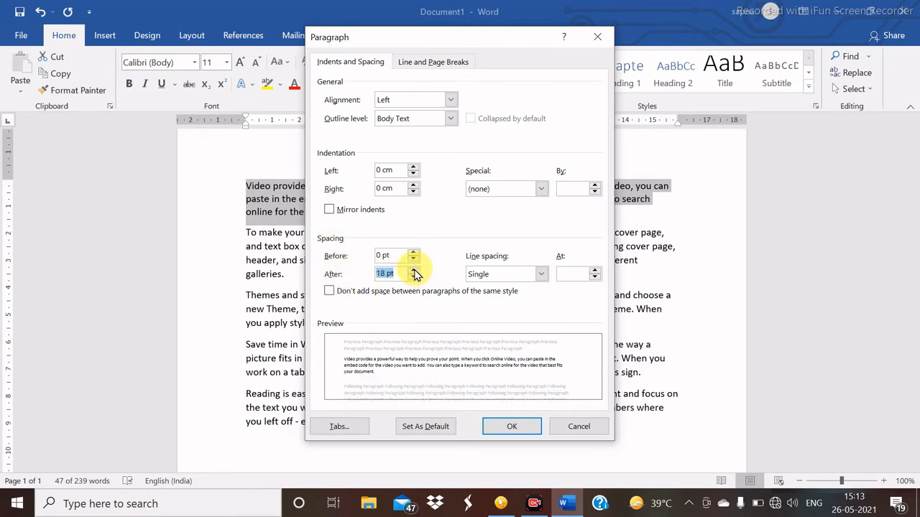
click(414, 271)
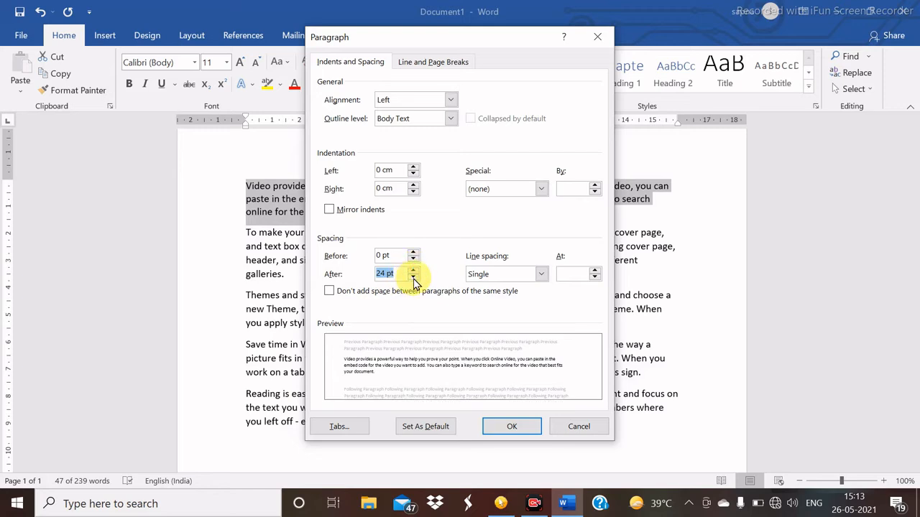
click(414, 278)
click(414, 279)
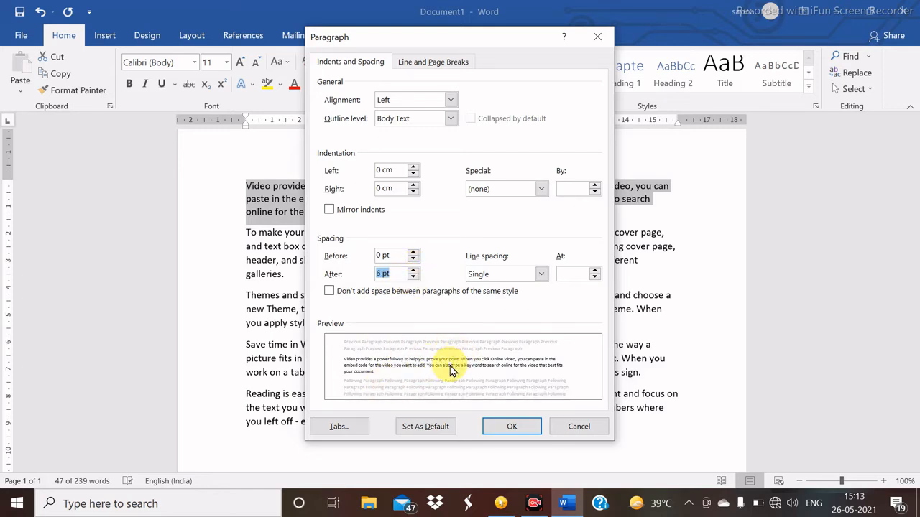
click(505, 428)
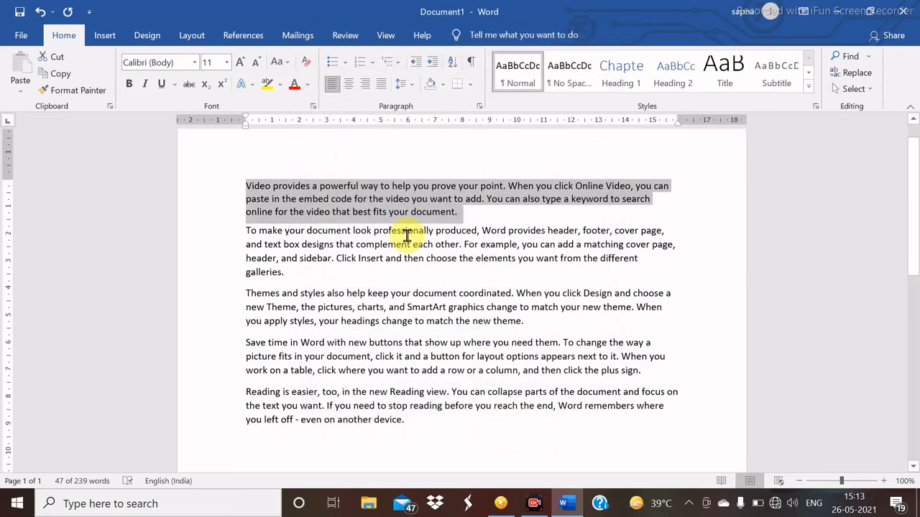
- Close the spacing menu without changes and deselect the first paragraph
click(406, 89)
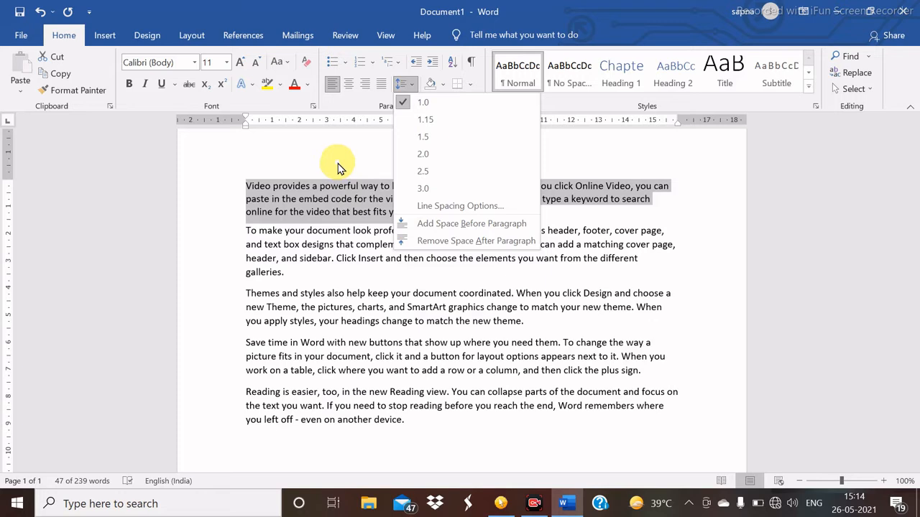
click(344, 160)
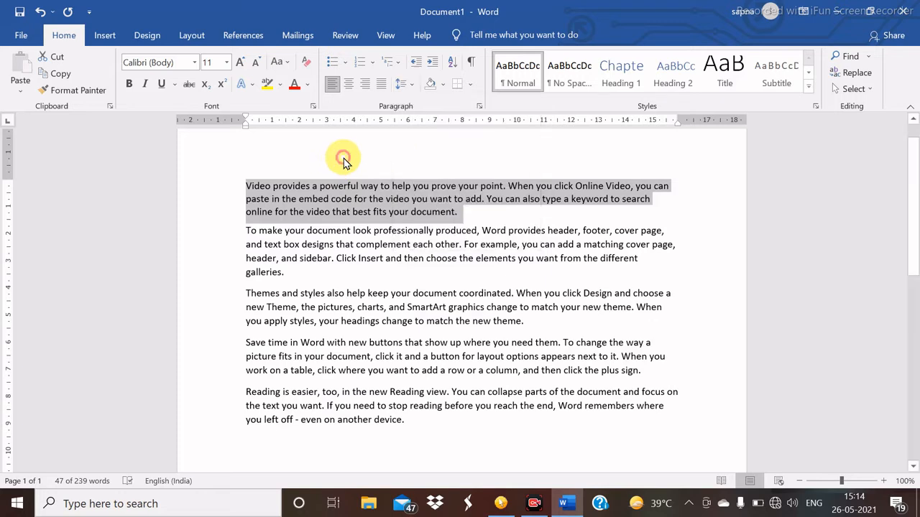
click(480, 227)
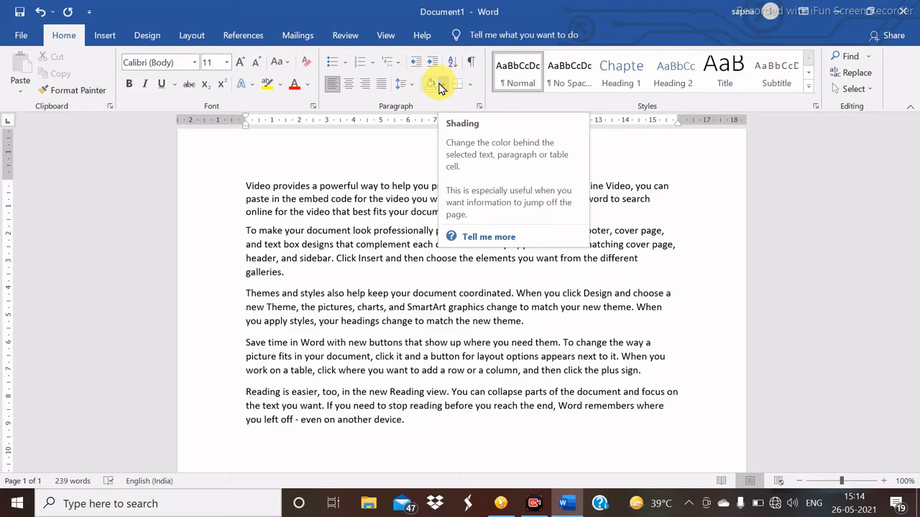
- Shade the first paragraph pale green using a custom colour
mouse_move(240, 181)
mouse_down()
mouse_move(321, 208)
mouse_move(481, 221)
mouse_up()
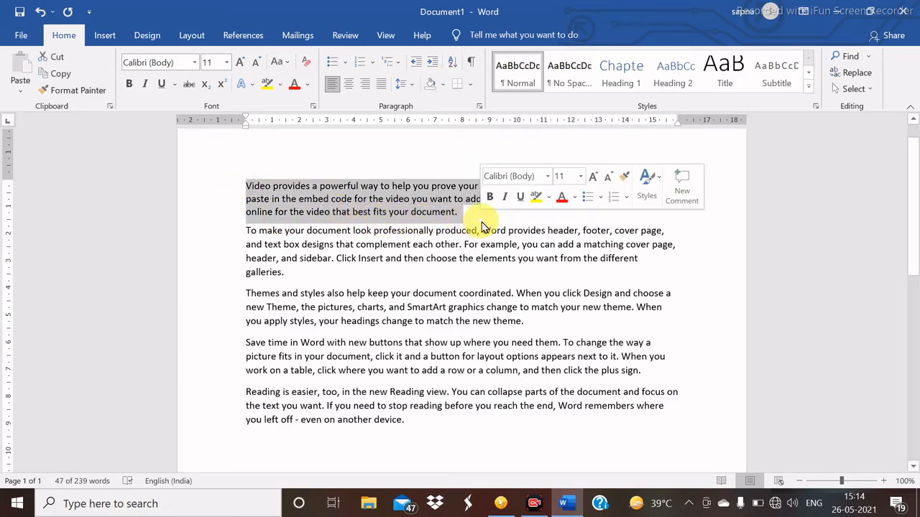
click(441, 86)
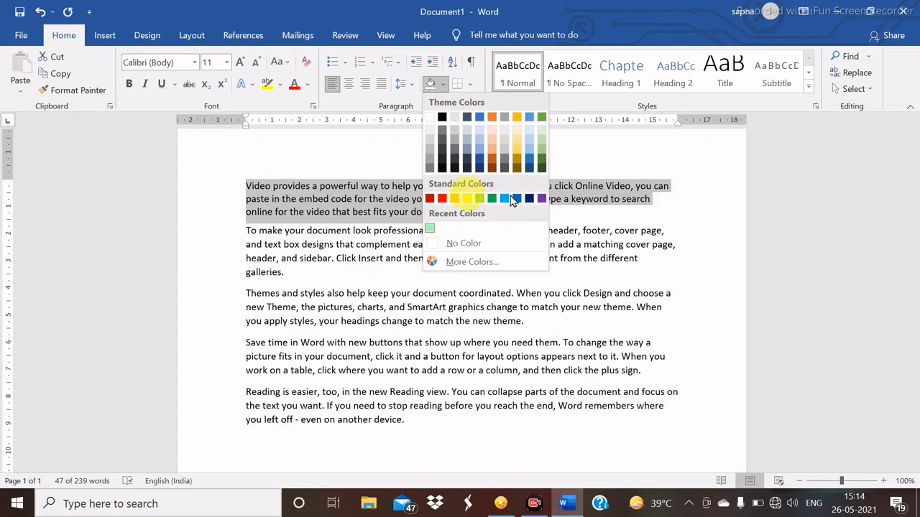
click(481, 263)
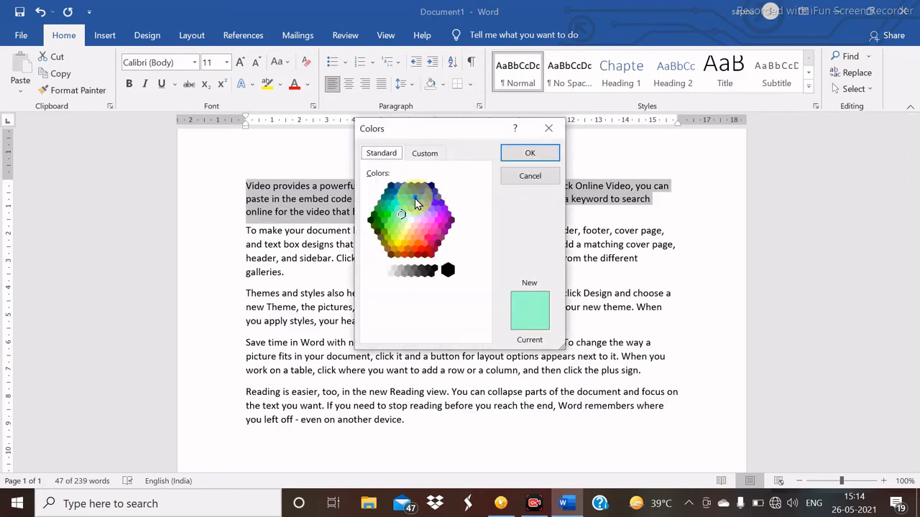
click(416, 198)
click(404, 220)
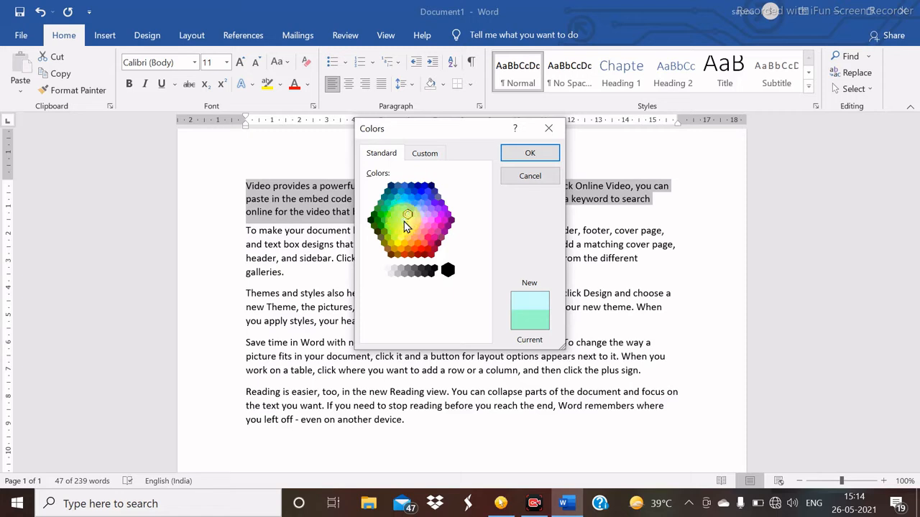
click(526, 153)
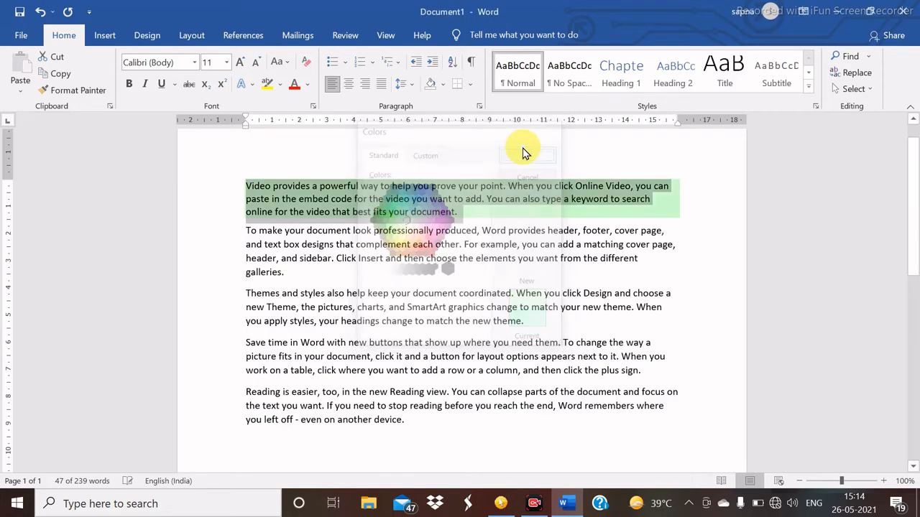
- Change the first paragraph's shading to red from Standard Colors
click(442, 85)
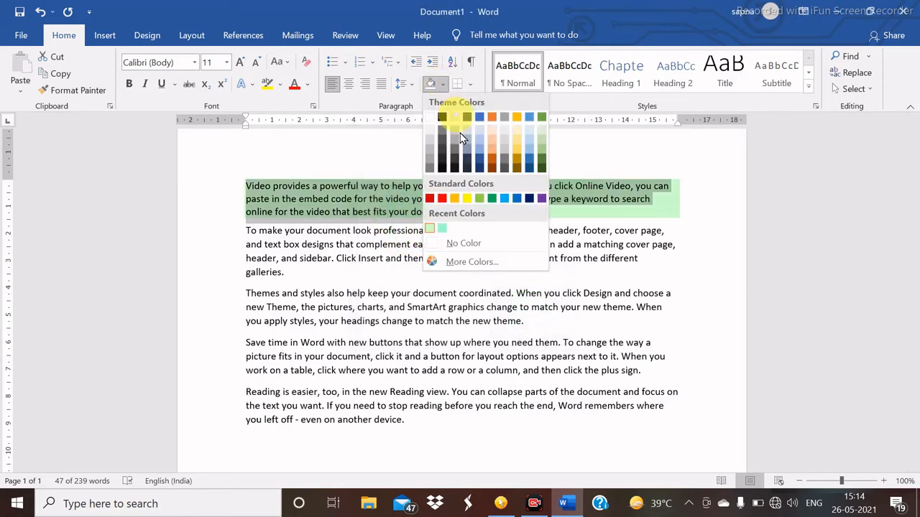
click(441, 198)
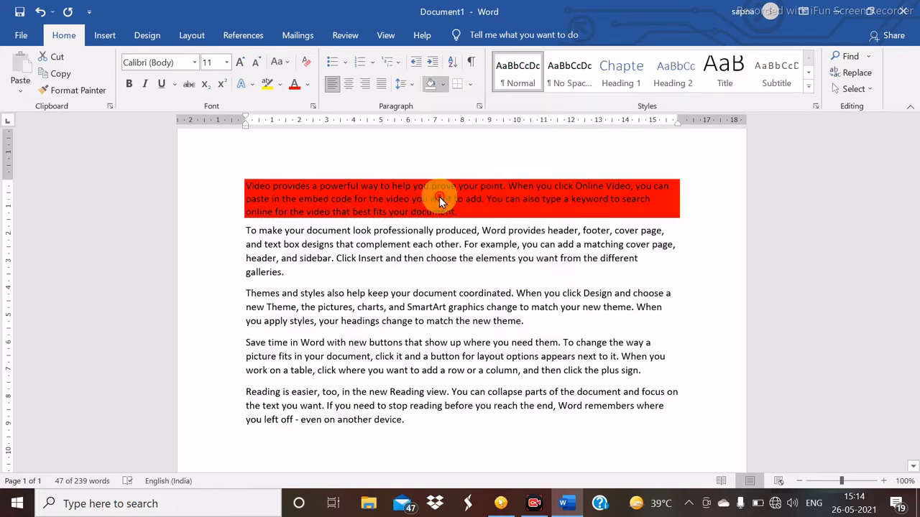
click(438, 247)
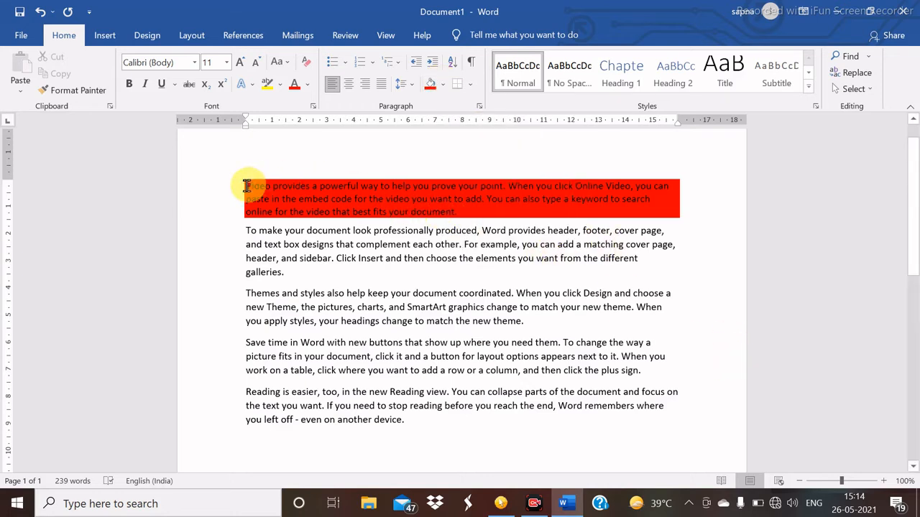
- Set the red paragraph's shading to No Color
drag(246, 186, 692, 223)
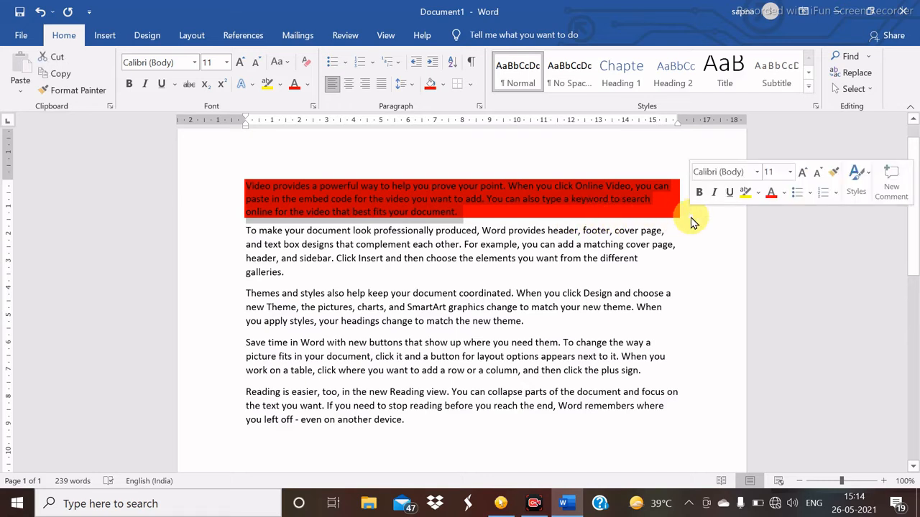
click(442, 86)
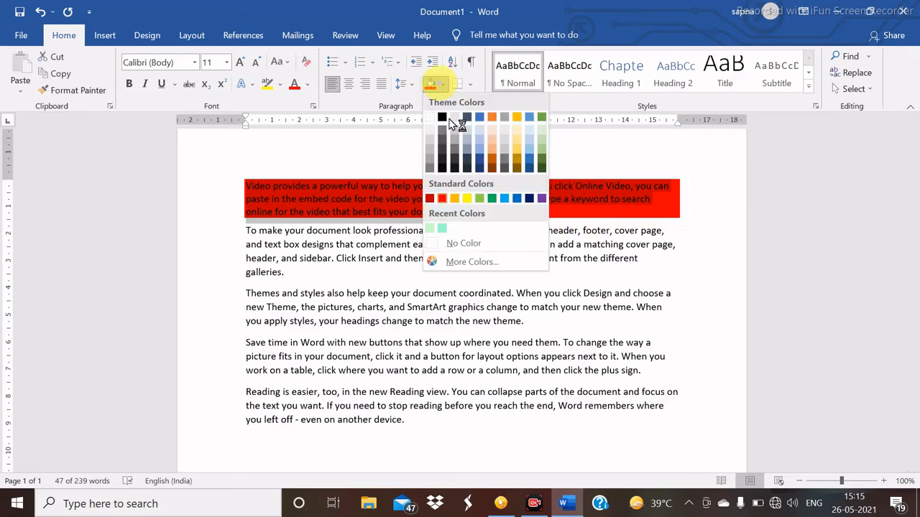
click(463, 243)
click(429, 258)
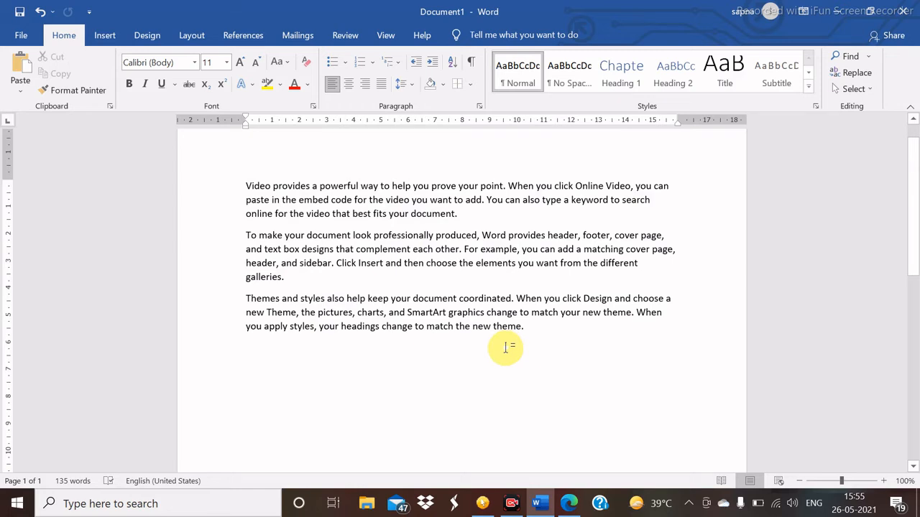
- Select the video, cover page and themes paragraphs and open the Borders dropdown
drag(242, 188, 550, 324)
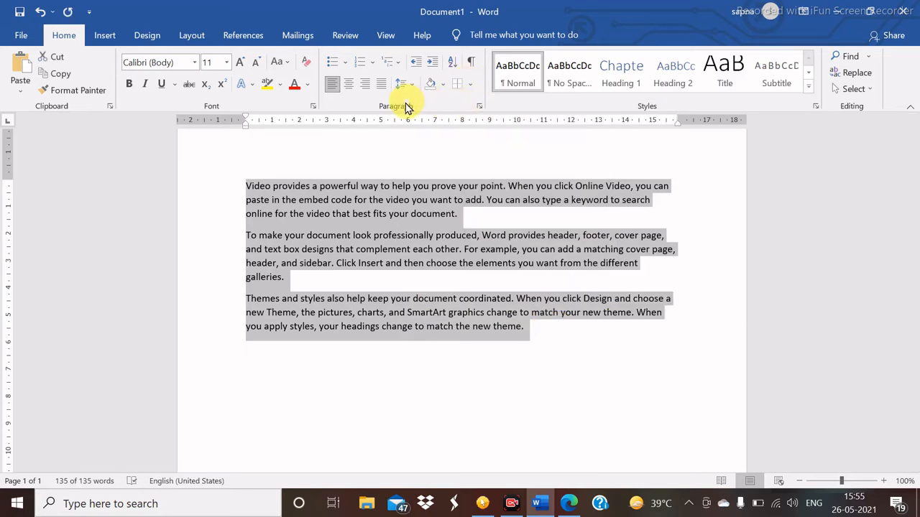
click(471, 86)
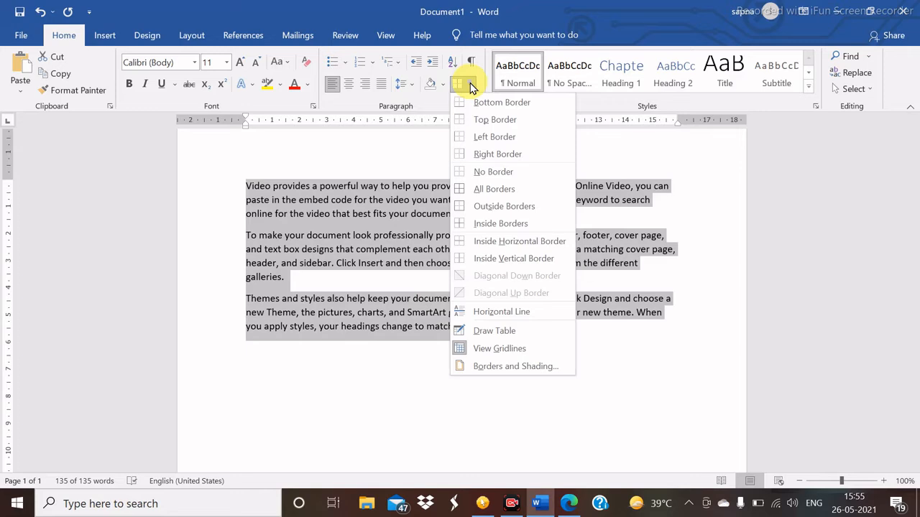
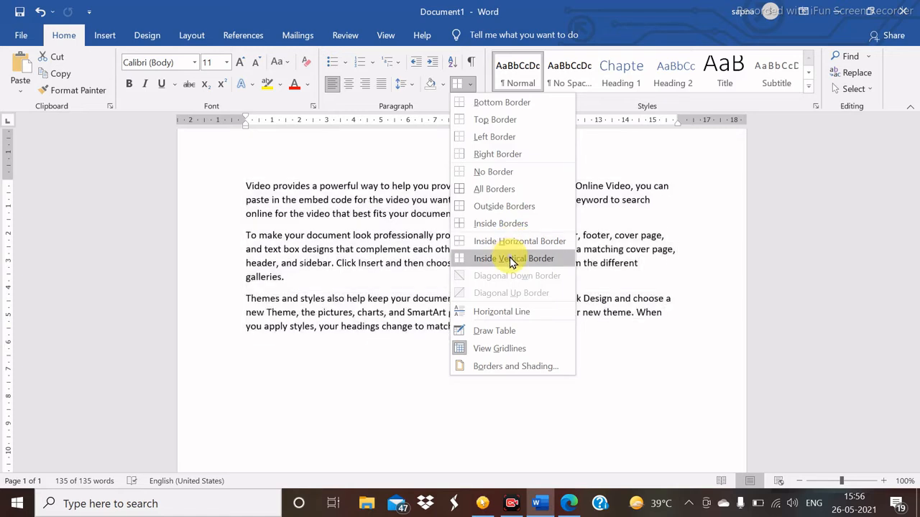
- Select all three sample paragraphs with Ctrl+A
key(ctrl+a)
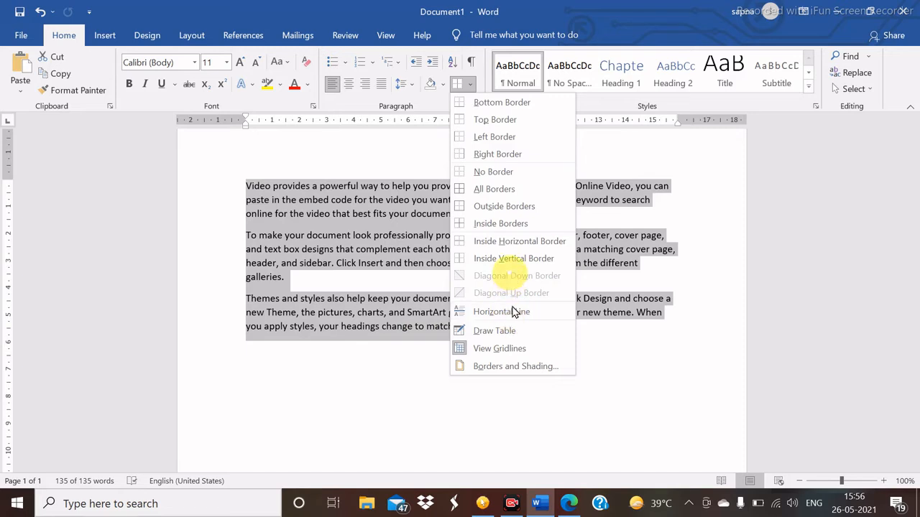
- Draw a one-cell table freehand below the last paragraph
click(487, 333)
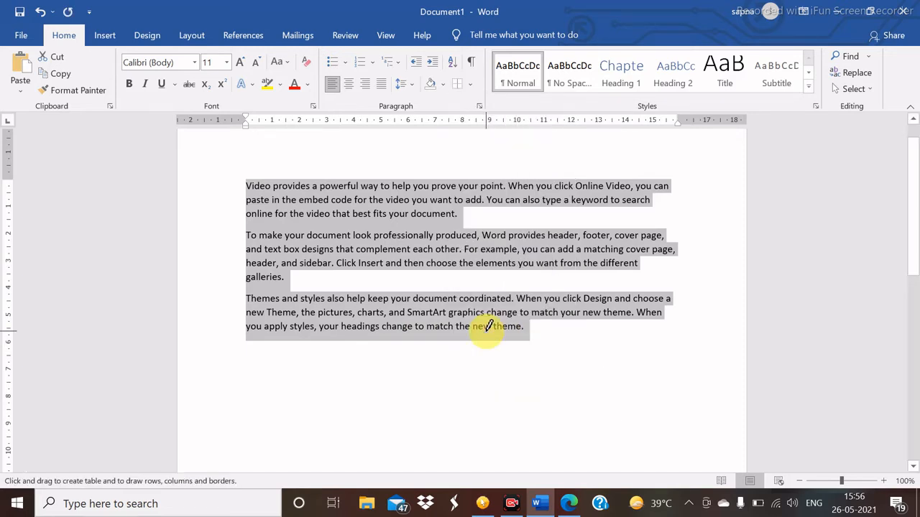
mouse_move(288, 364)
mouse_down()
mouse_move(474, 436)
mouse_move(571, 436)
mouse_up()
drag(628, 441, 658, 456)
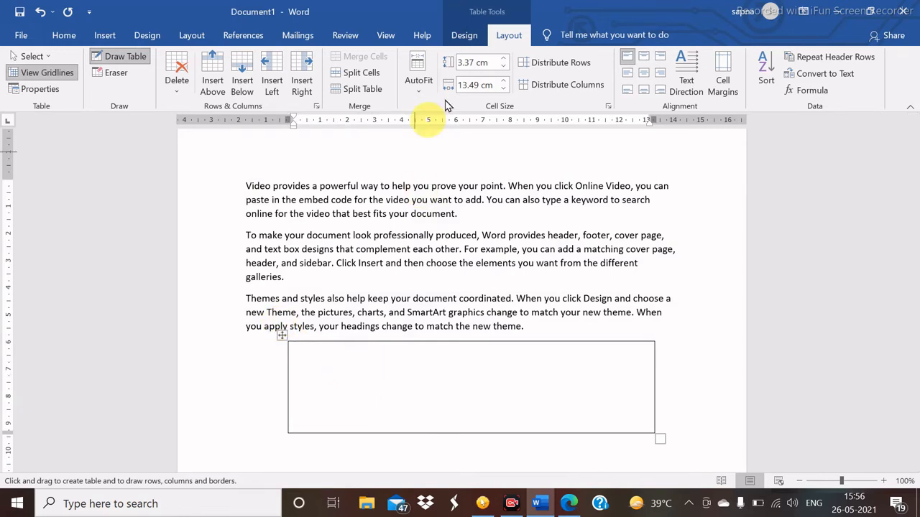
- Give the table cell Diagonal Down, Diagonal Up and Horizontal Line borders
click(65, 36)
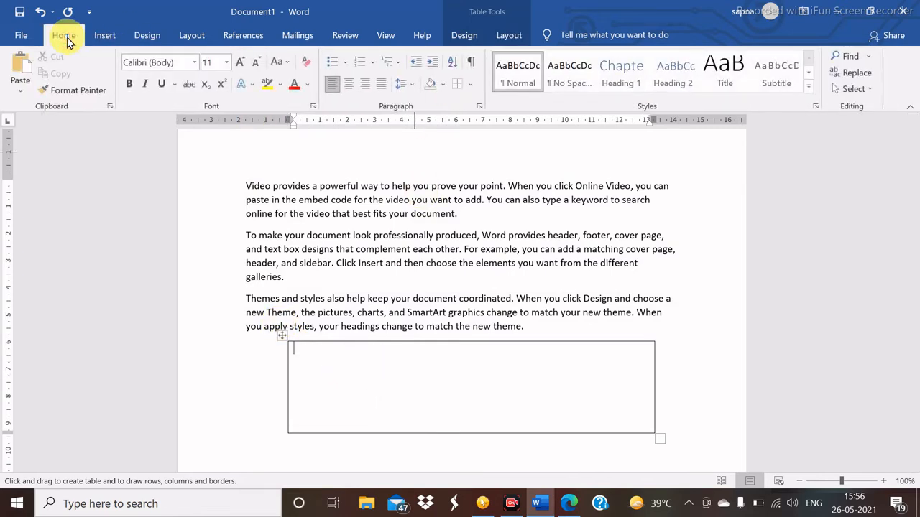
click(471, 85)
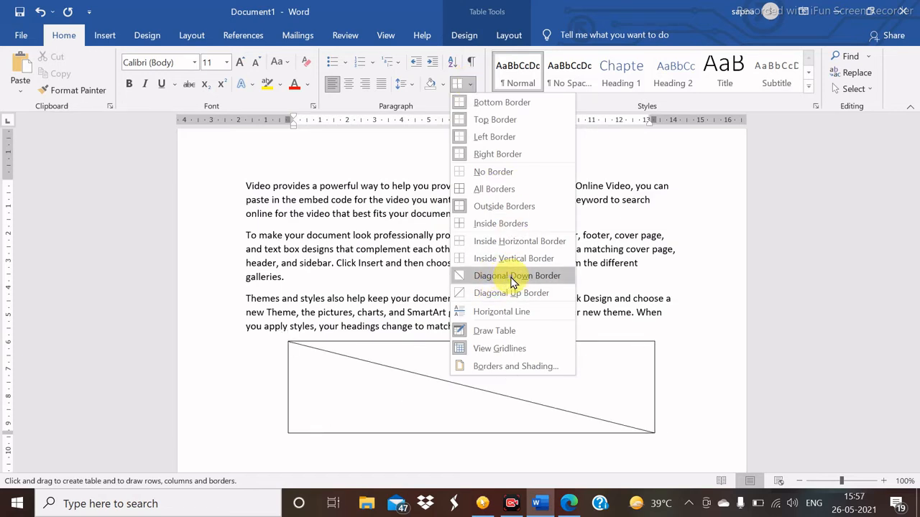
click(510, 277)
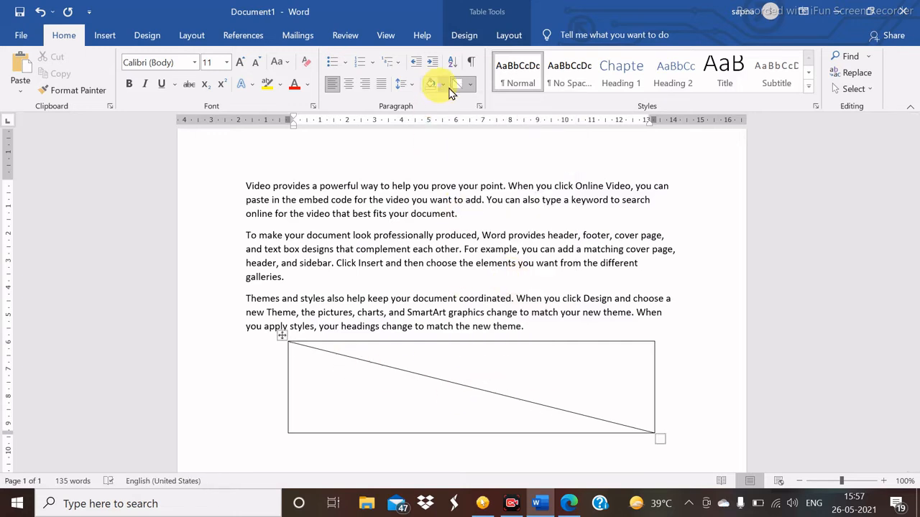
click(473, 86)
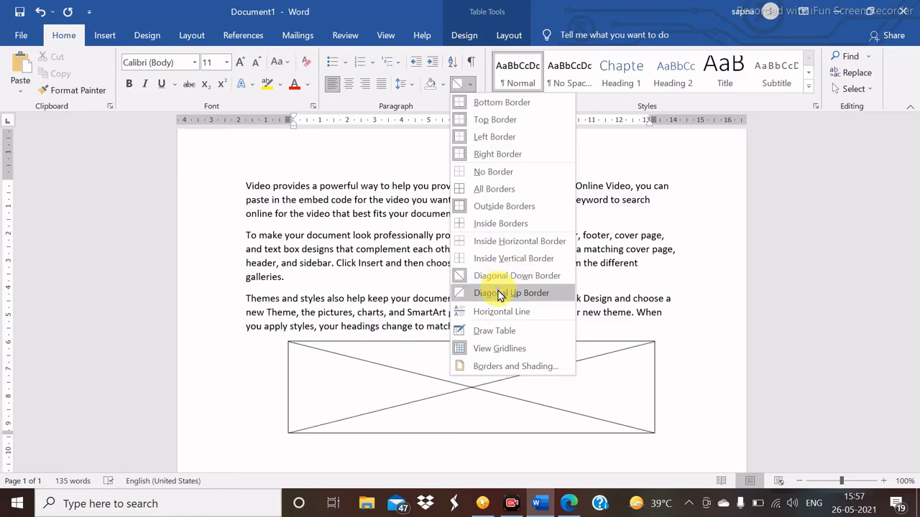
click(500, 293)
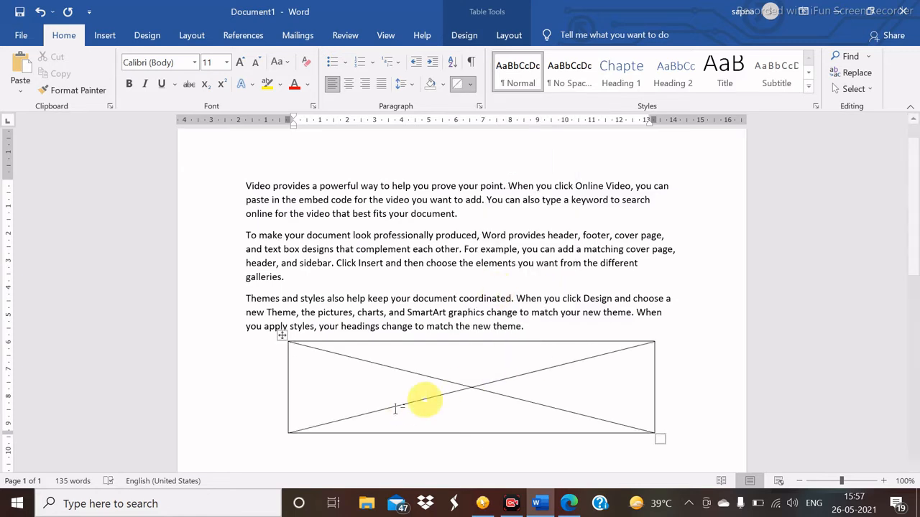
click(471, 84)
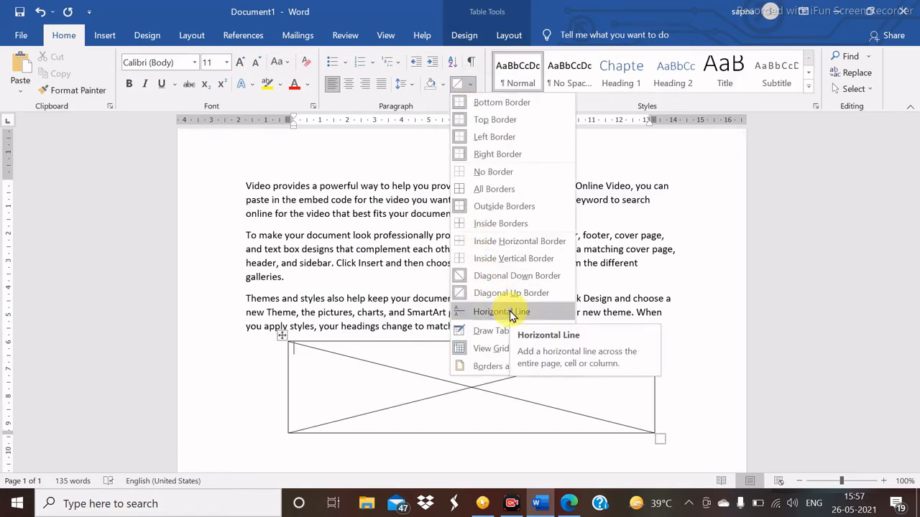
click(510, 310)
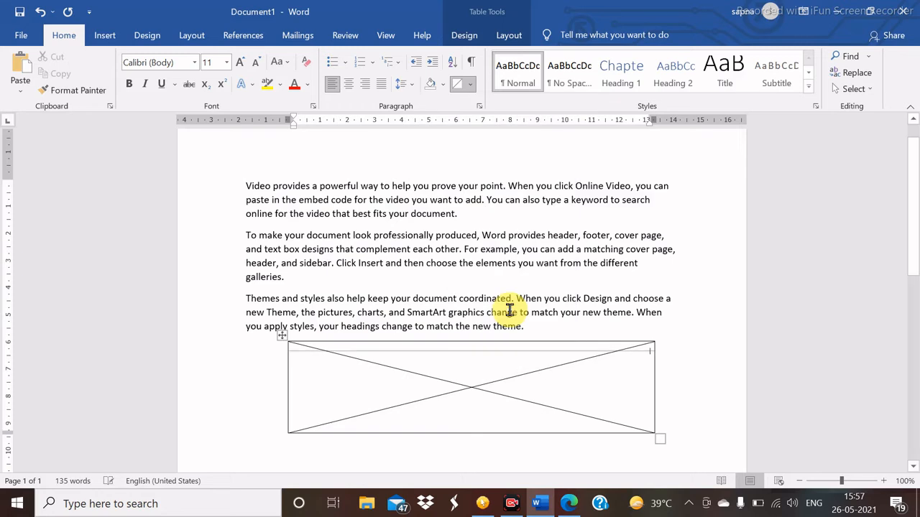
- Insert a horizontal line above the first paragraph
click(253, 163)
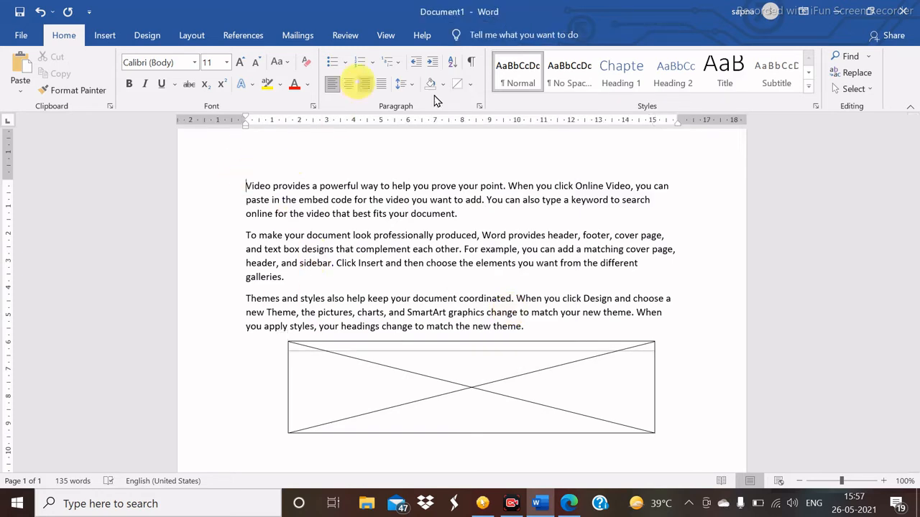
click(469, 86)
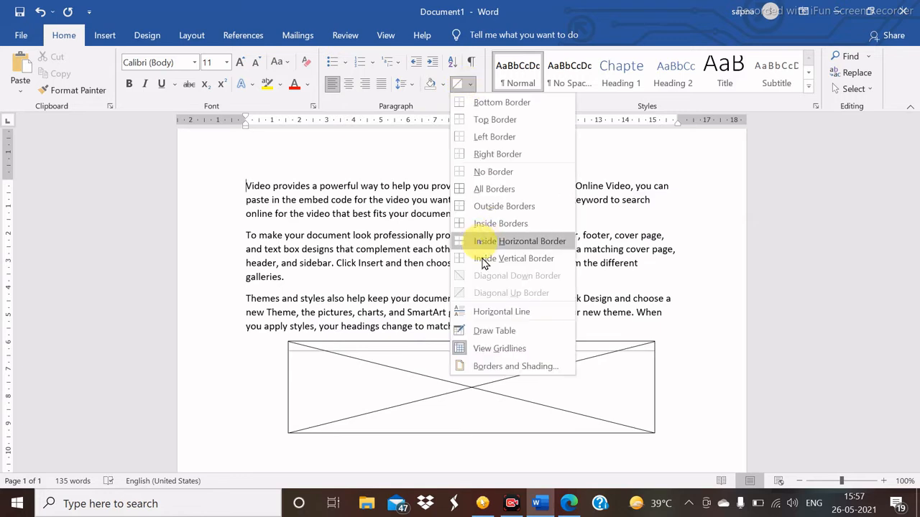
click(494, 314)
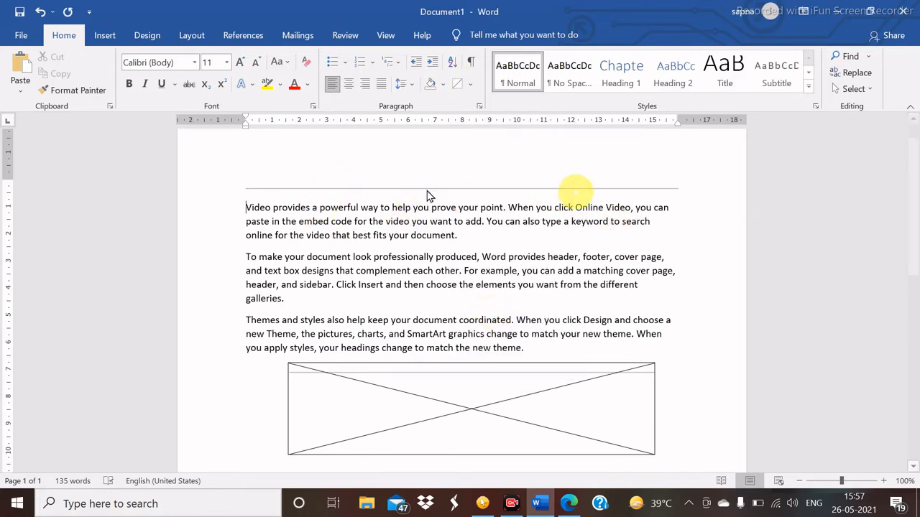
- Delete all text and the table, leaving an empty page
click(471, 86)
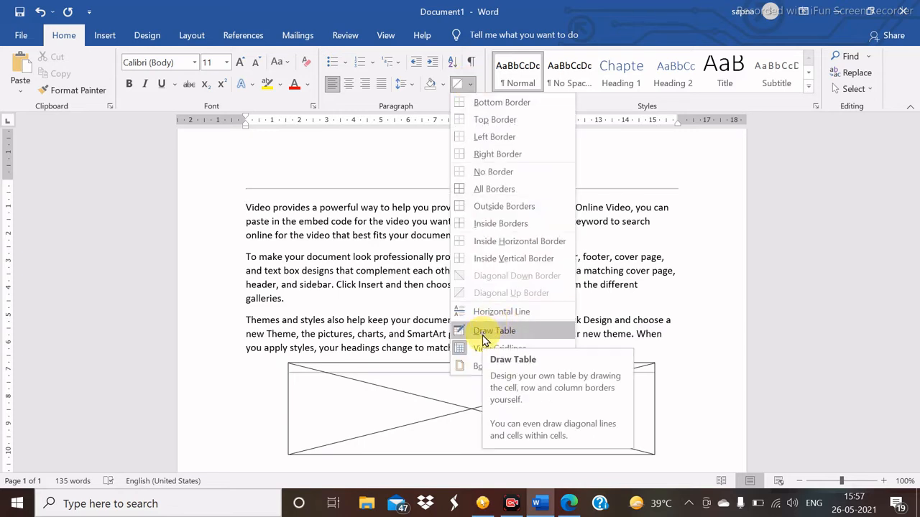
click(226, 291)
key(ctrl+a)
key(Delete)
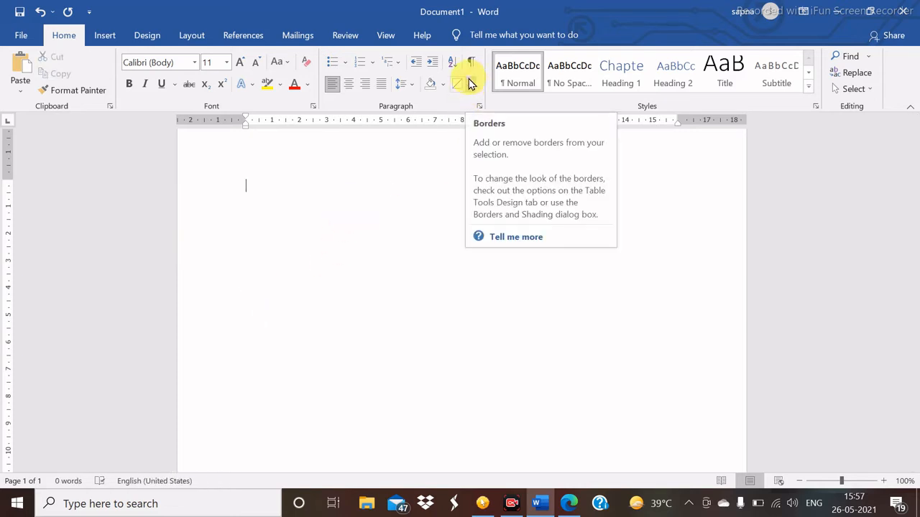
- Draw a freehand table outline, then split it with three column lines and two row lines
click(470, 84)
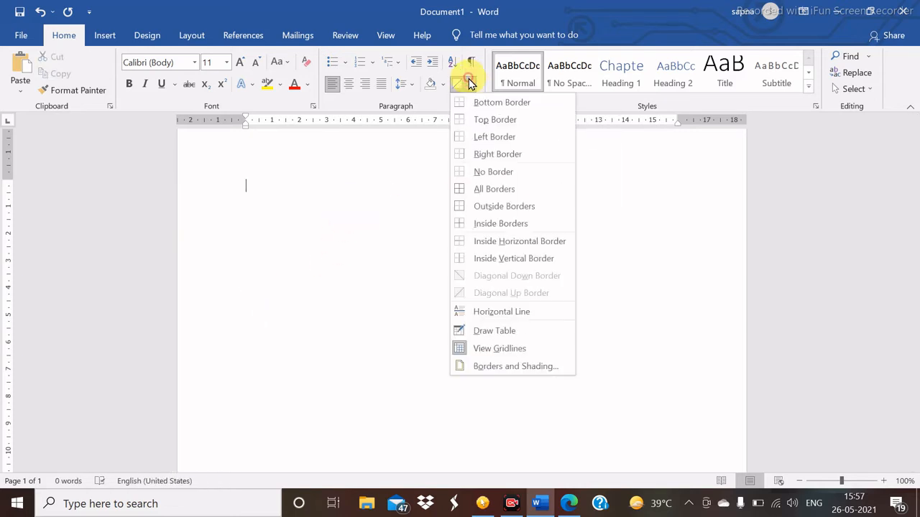
click(495, 332)
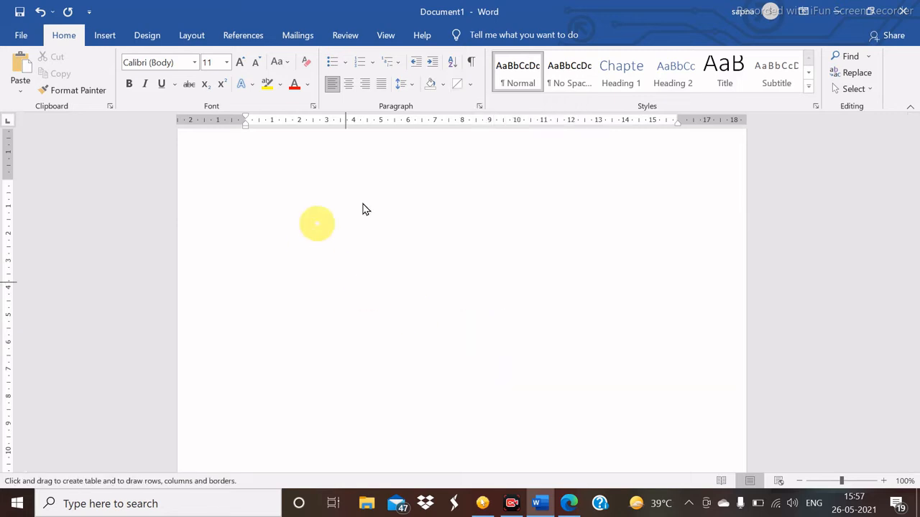
mouse_move(258, 182)
mouse_down()
mouse_move(293, 224)
mouse_move(412, 290)
mouse_move(530, 302)
mouse_move(618, 330)
mouse_move(616, 367)
mouse_move(574, 345)
mouse_up()
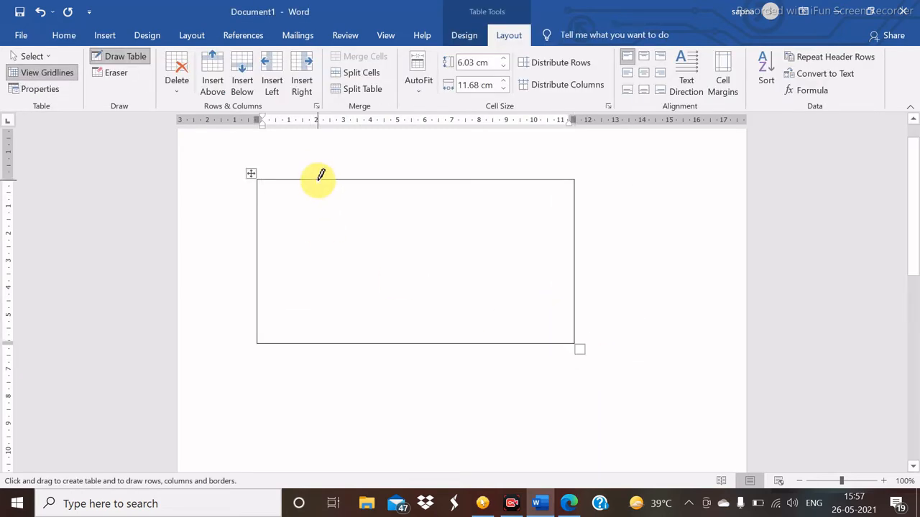
mouse_move(318, 181)
mouse_down()
mouse_move(317, 382)
mouse_move(423, 260)
mouse_move(357, 286)
mouse_move(323, 343)
mouse_up()
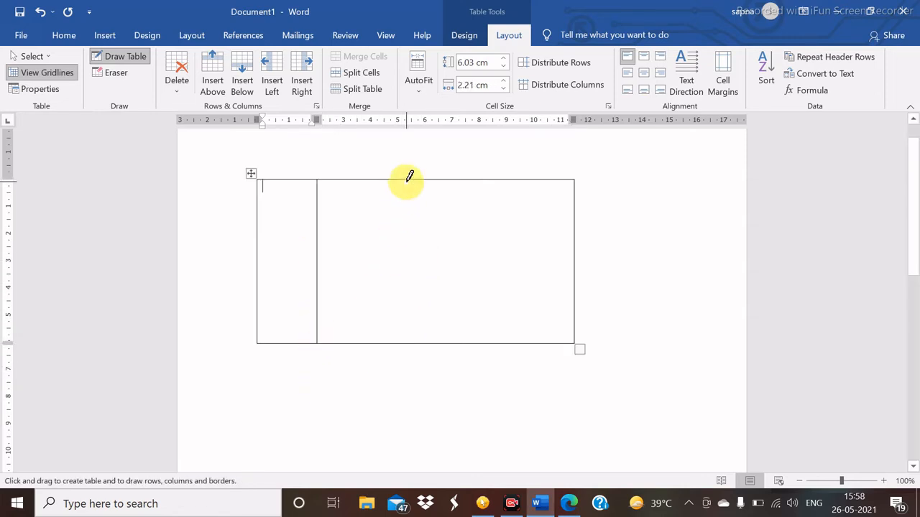
drag(408, 179, 415, 321)
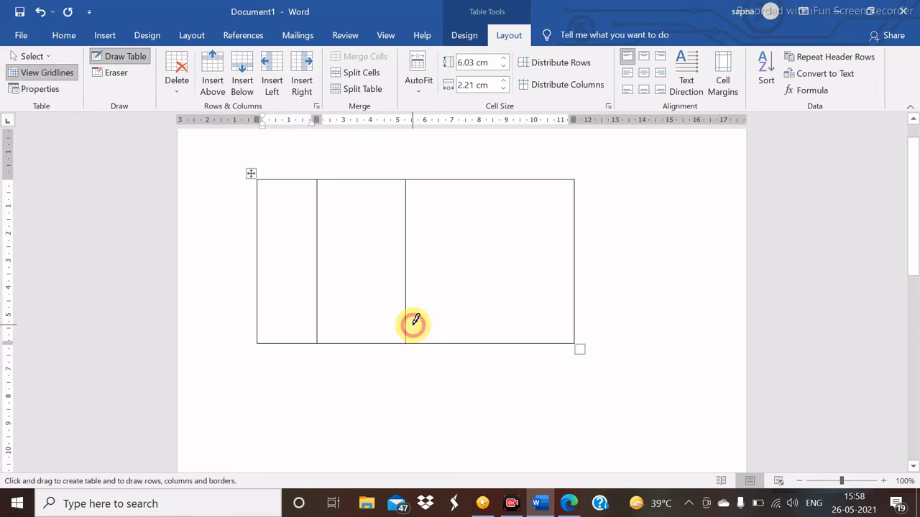
drag(501, 178, 498, 305)
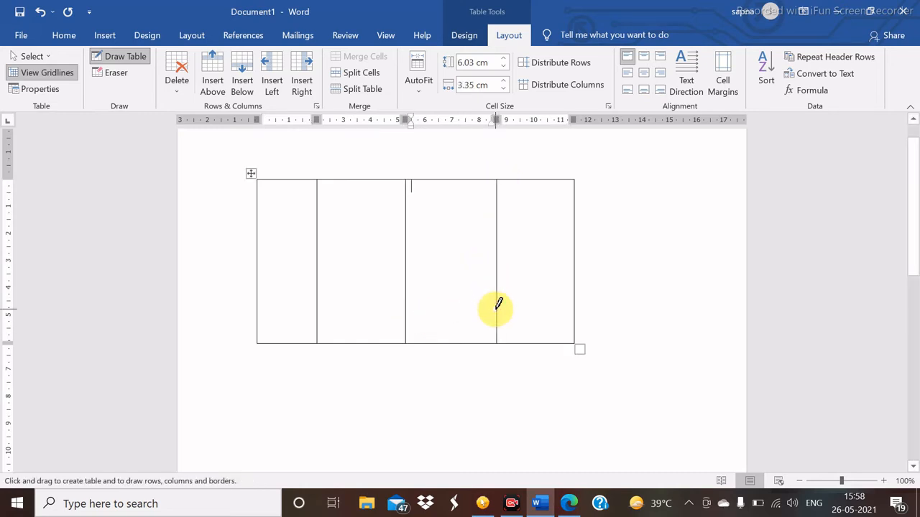
drag(259, 232, 578, 238)
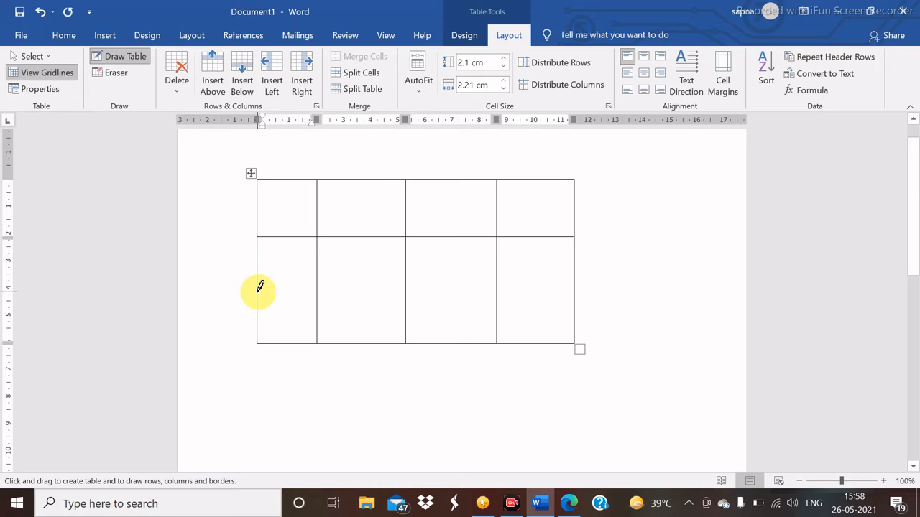
mouse_move(260, 288)
mouse_down()
mouse_move(545, 286)
mouse_move(604, 289)
mouse_move(607, 304)
mouse_up()
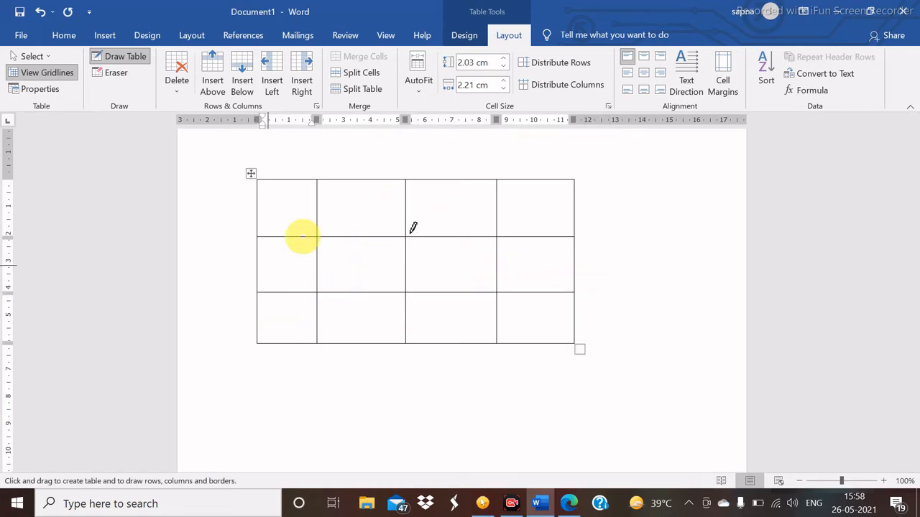
- Enter a first name and a surname in the first two top-row cells
click(298, 199)
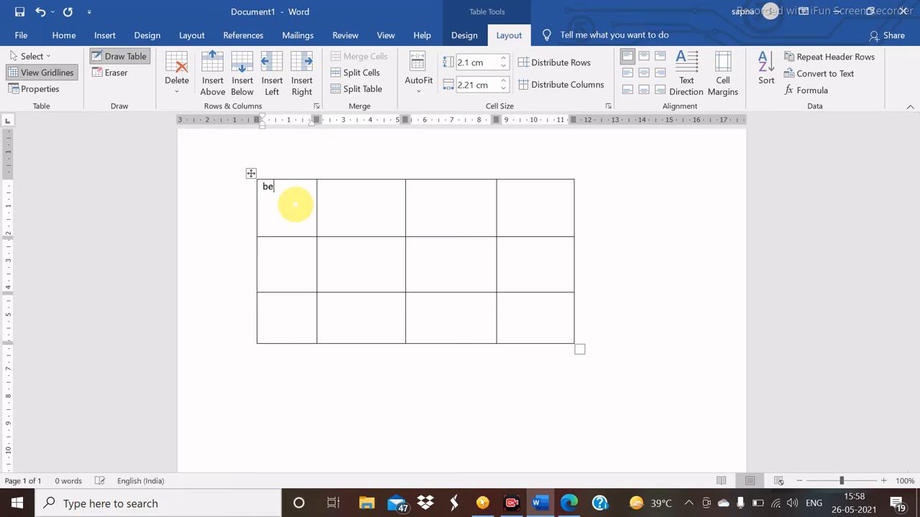
click(355, 217)
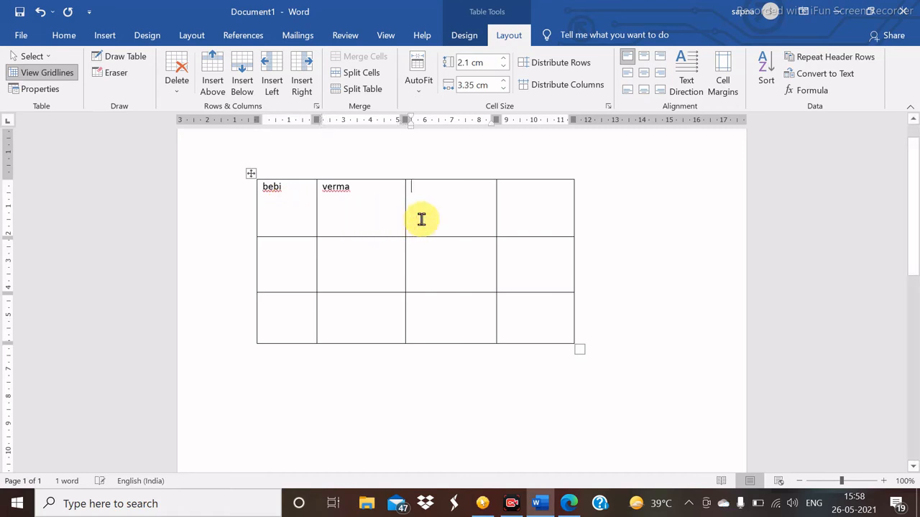
text(computer)
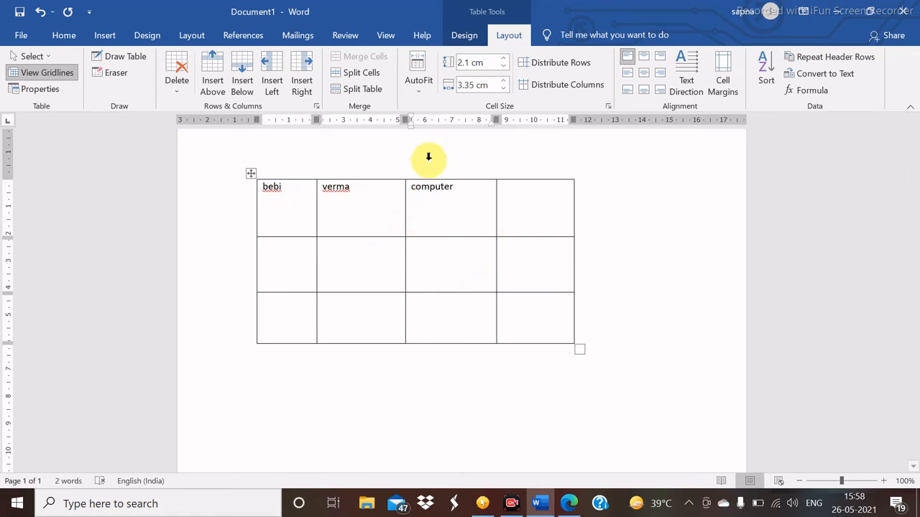
click(66, 37)
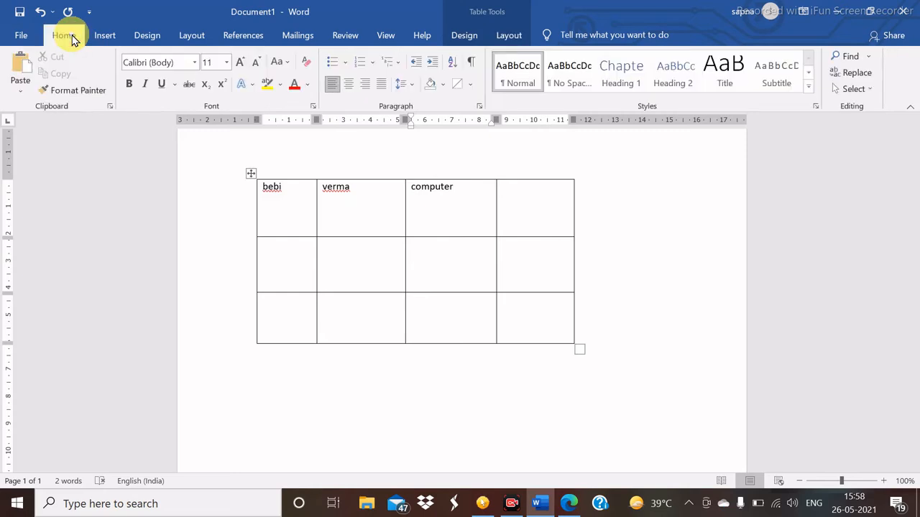
click(471, 85)
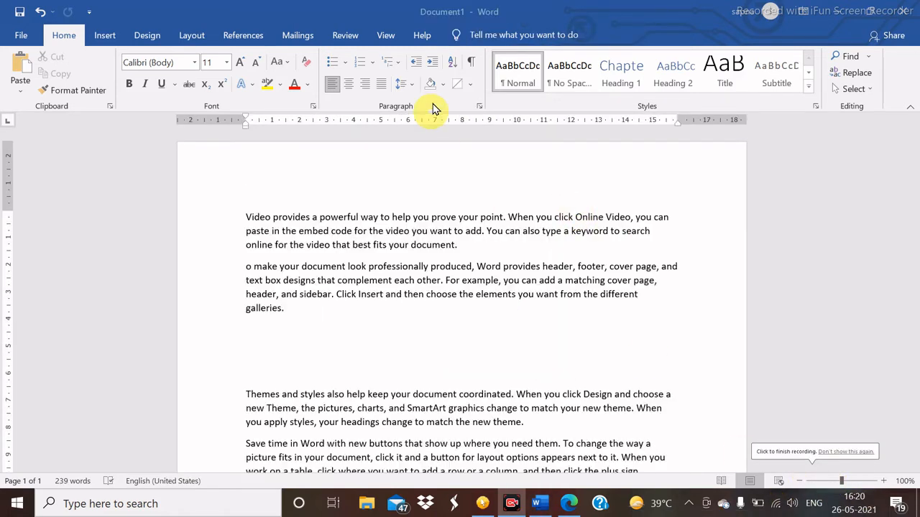
- Insert a blue Explosion shape from Shapes below the paragraph ending 'galleries.'
click(469, 87)
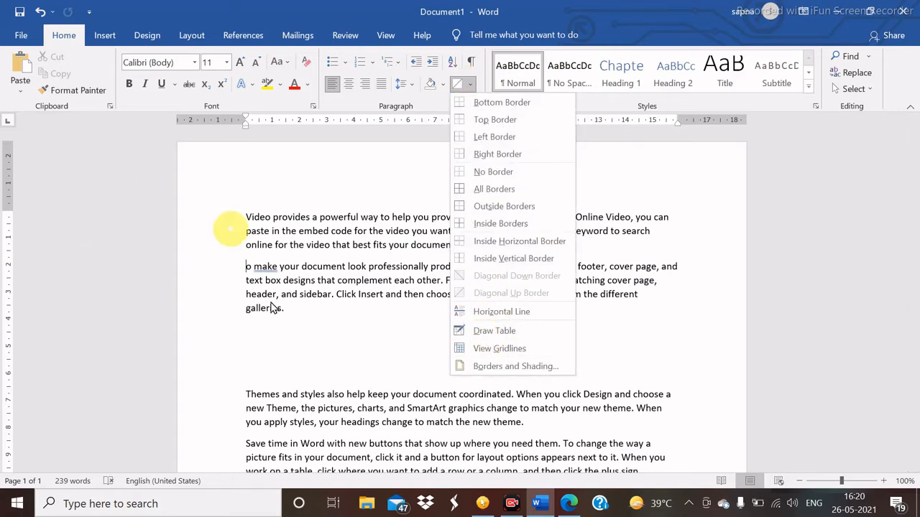
click(273, 335)
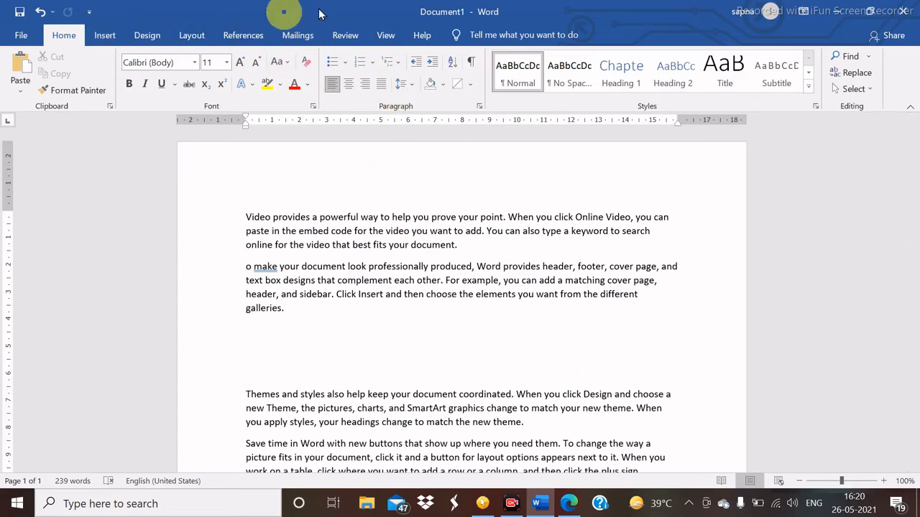
click(108, 37)
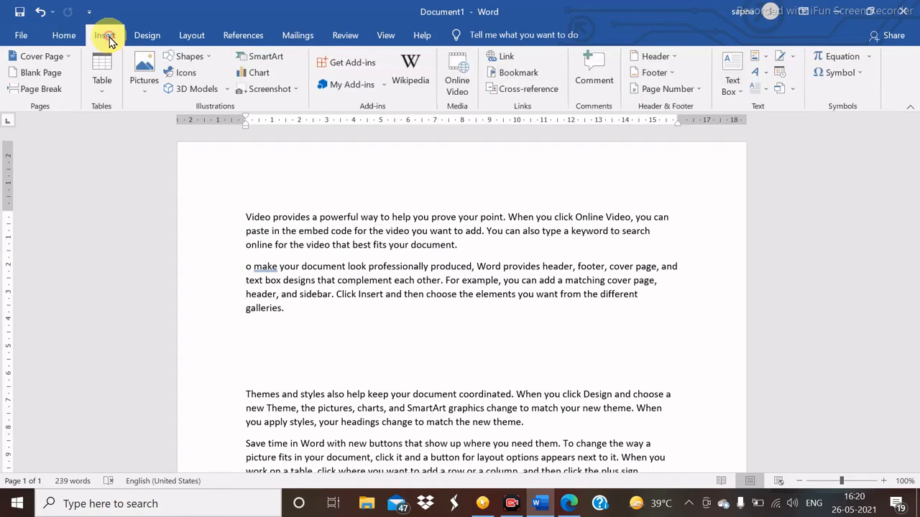
click(189, 57)
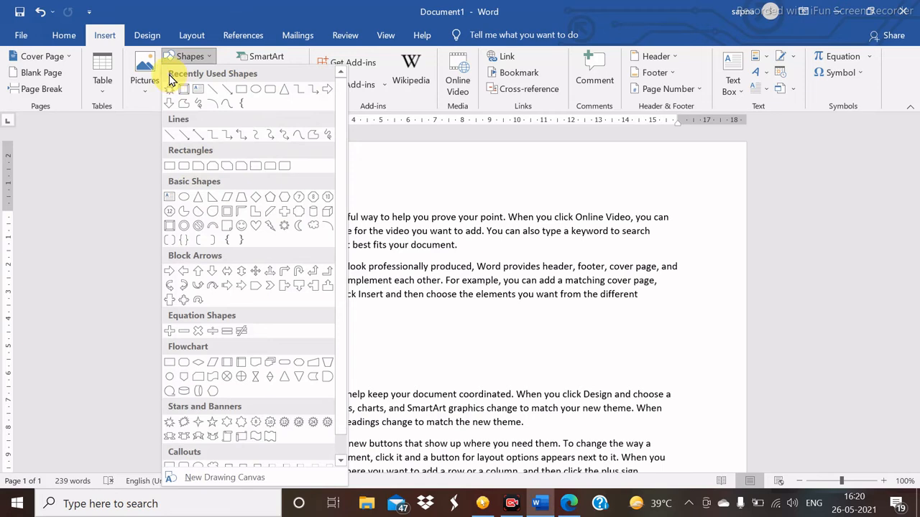
click(169, 93)
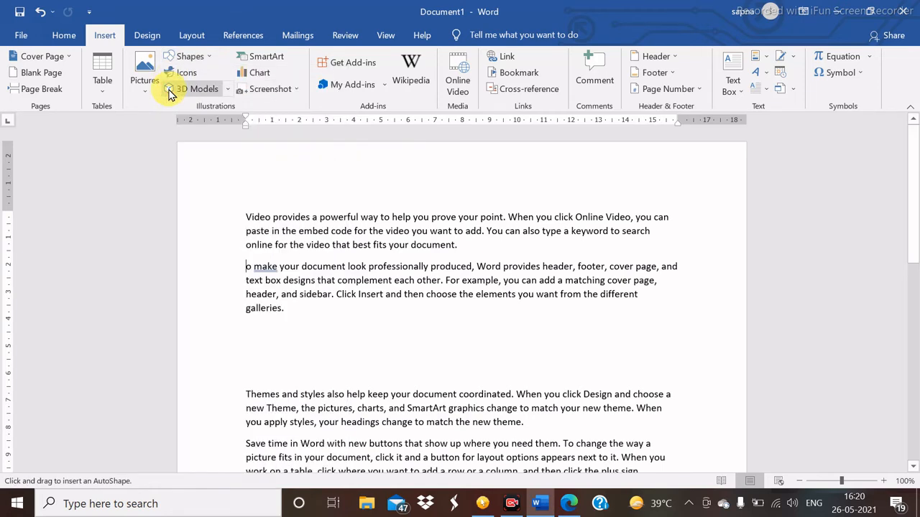
drag(281, 332, 401, 388)
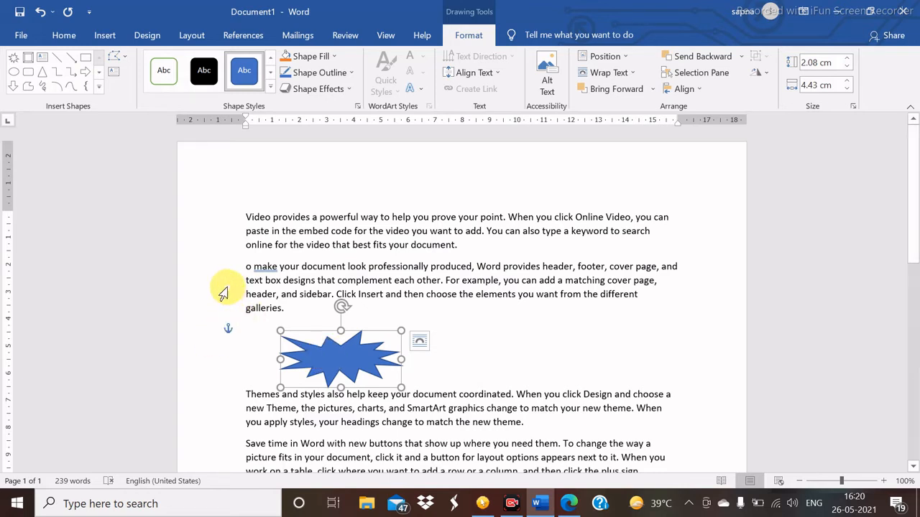
- Duplicate the explosion star twice and space the three copies evenly in a row
key(ctrl+d)
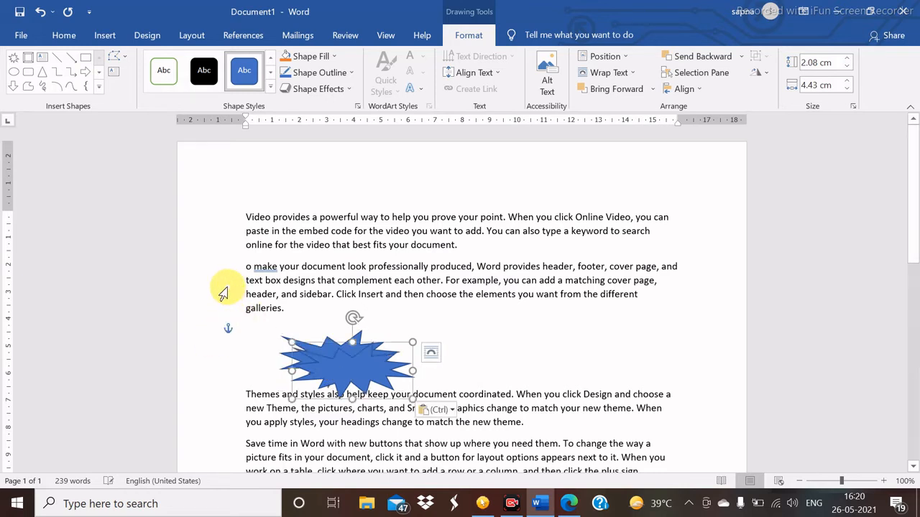
key(ctrl+v)
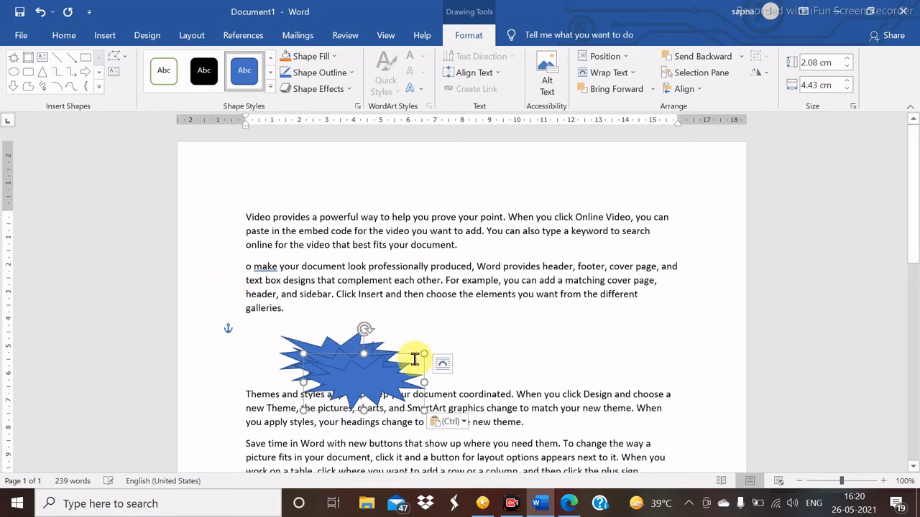
drag(374, 380, 577, 359)
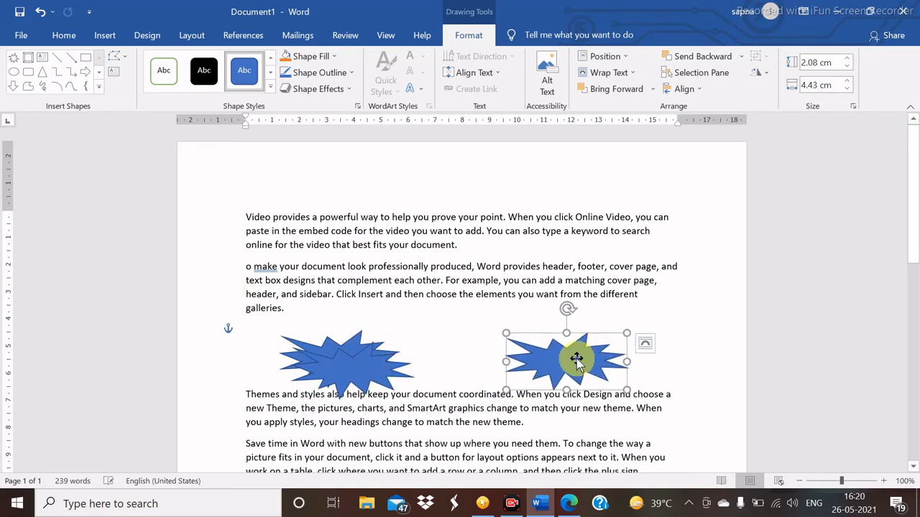
drag(372, 362, 472, 362)
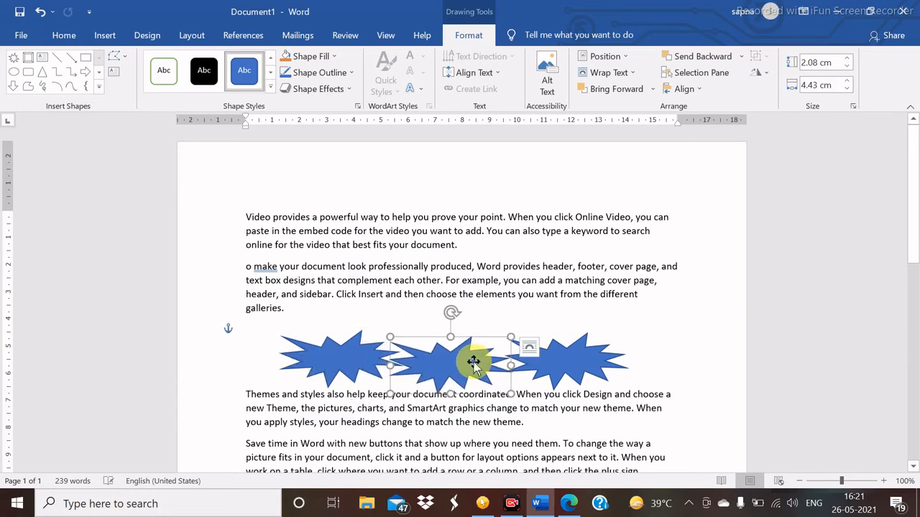
click(324, 363)
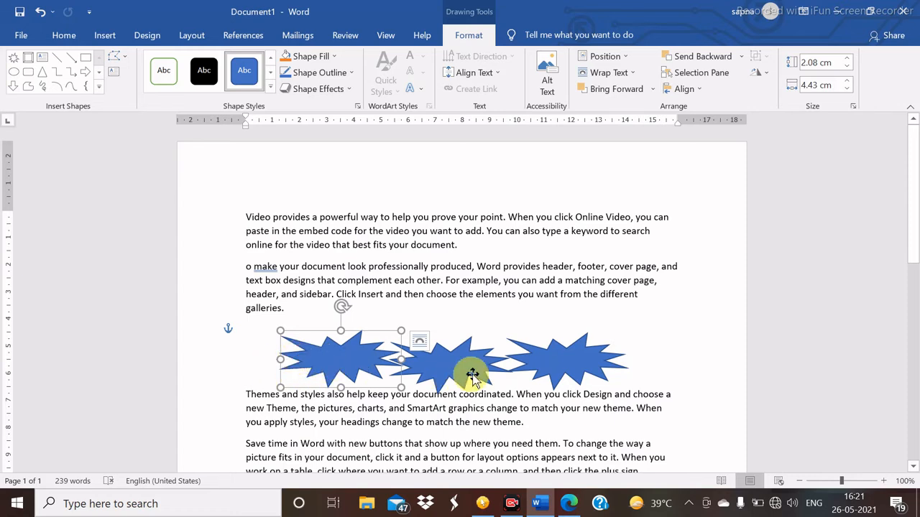
drag(568, 368, 631, 366)
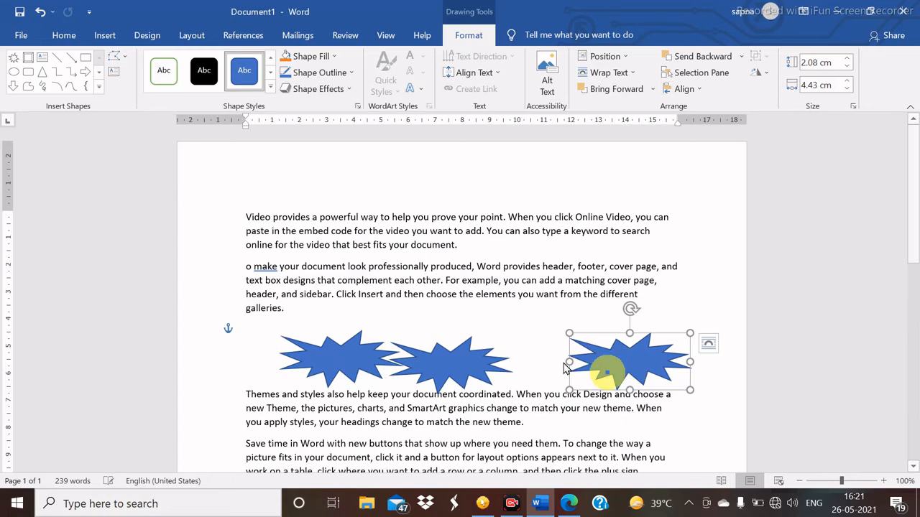
drag(467, 363, 491, 357)
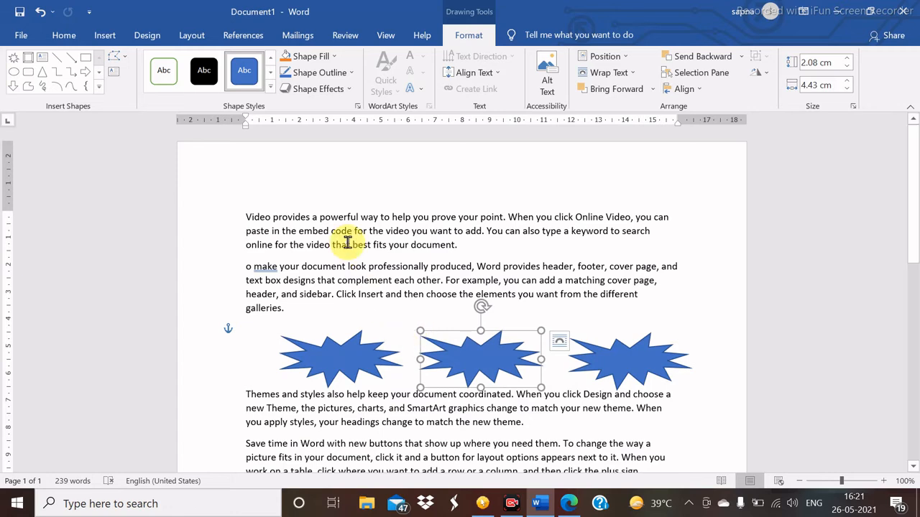
- Turn on Gridlines in the View tab's Show group
click(386, 36)
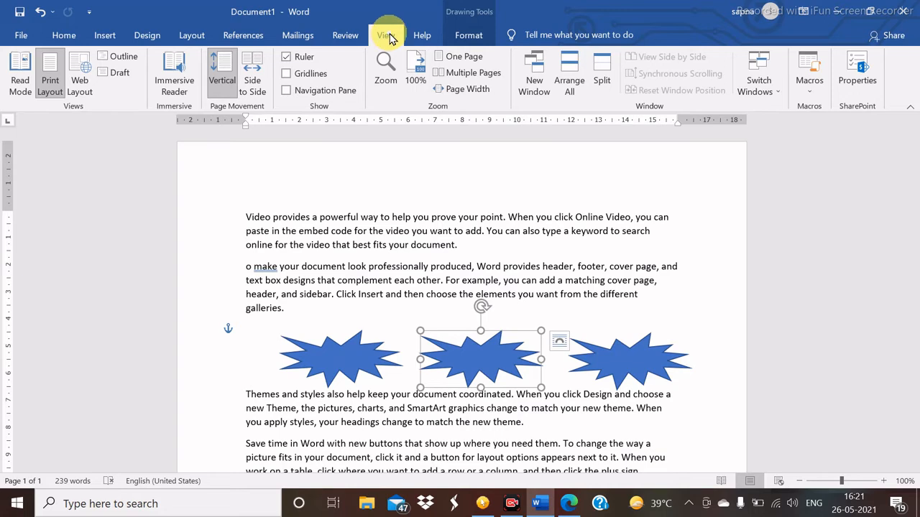
click(286, 75)
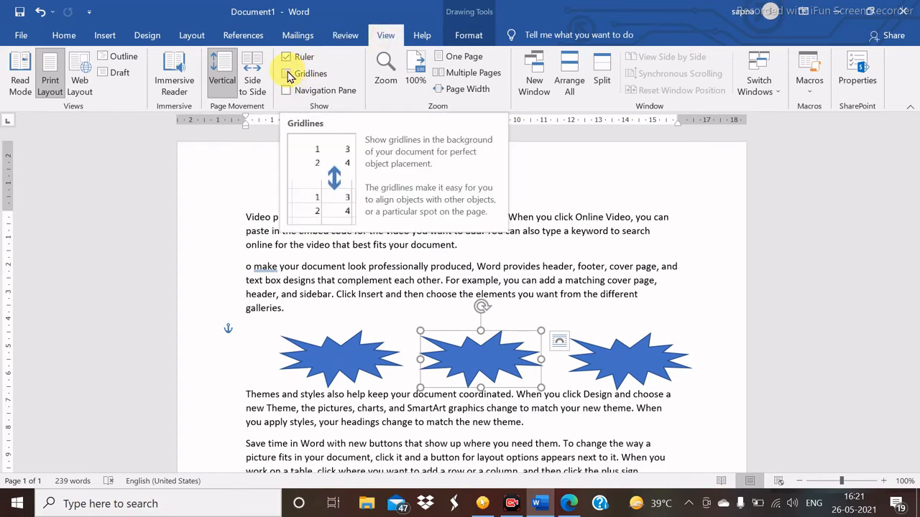
click(287, 75)
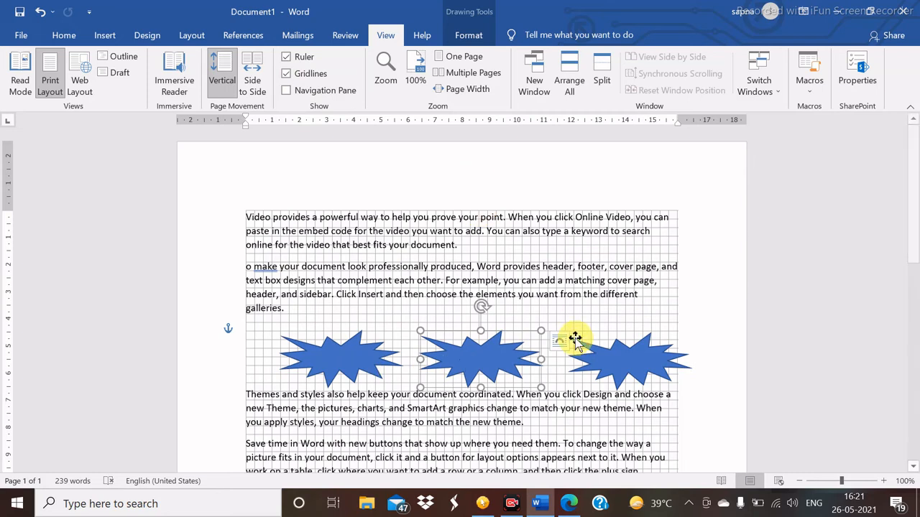
drag(915, 209, 913, 181)
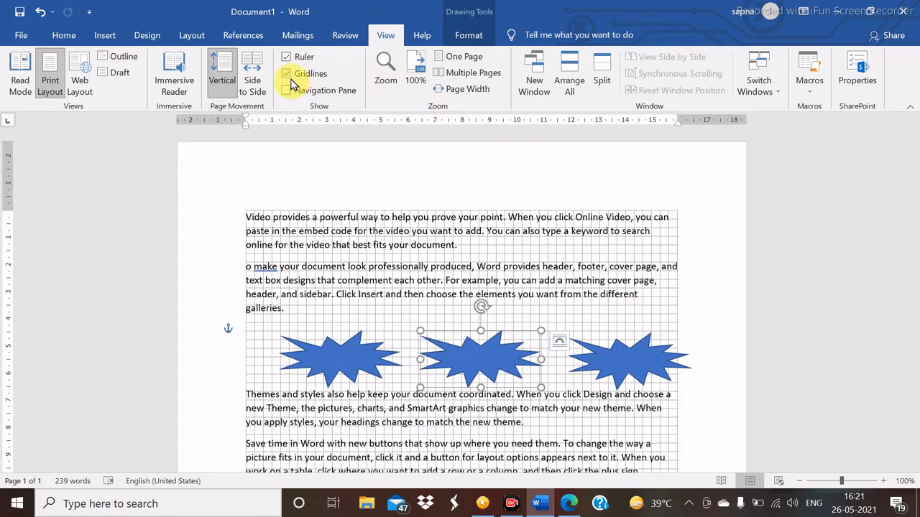
click(287, 76)
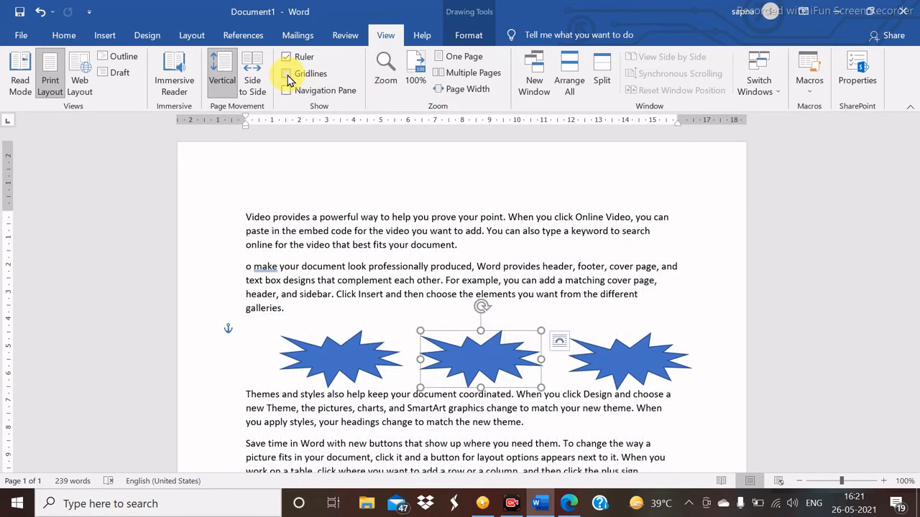
click(287, 75)
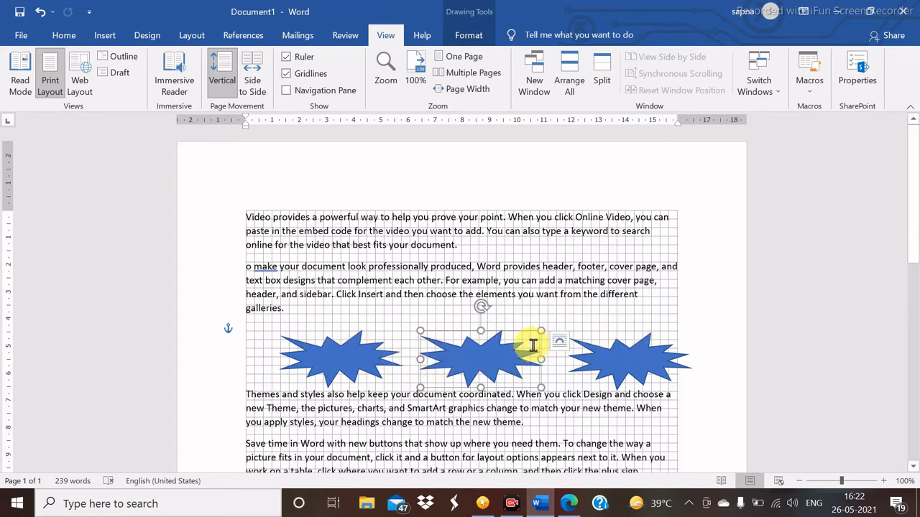
- Move the right explosion star slightly left so it aligns with the gridlines
click(621, 351)
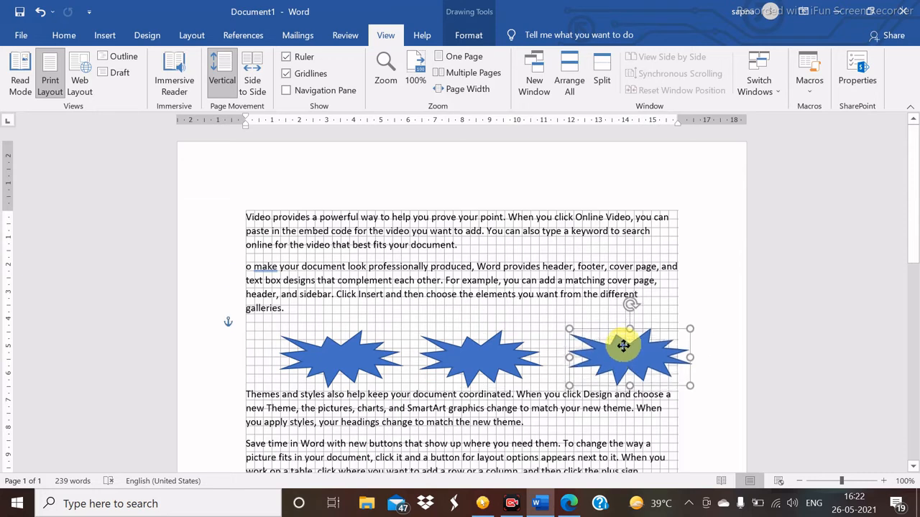
mouse_move(619, 351)
mouse_down()
mouse_move(540, 363)
mouse_move(626, 365)
mouse_move(622, 352)
mouse_up()
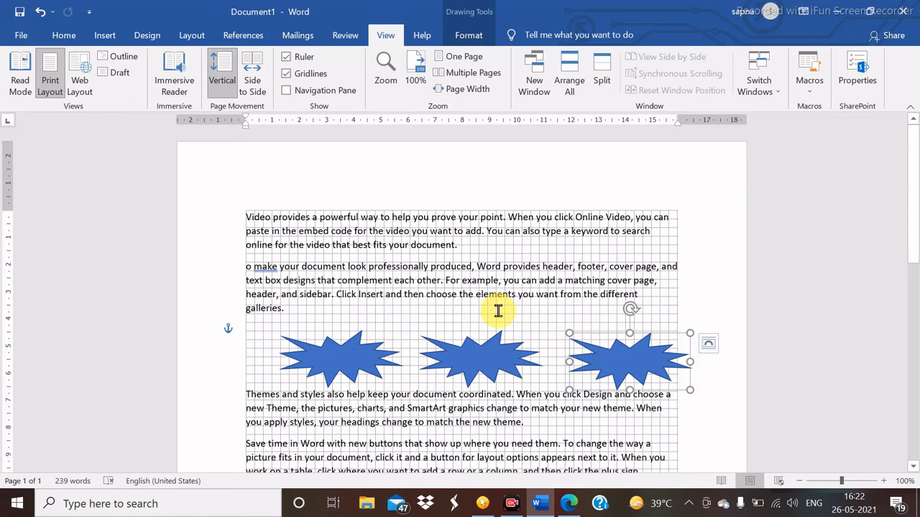
drag(635, 366, 617, 367)
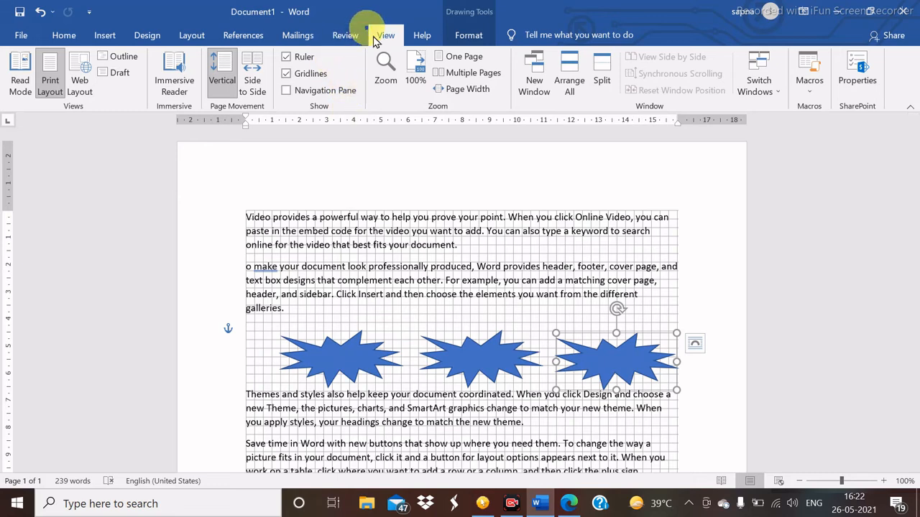
- Turn Gridlines off and return to the document text on the Home tab
click(286, 73)
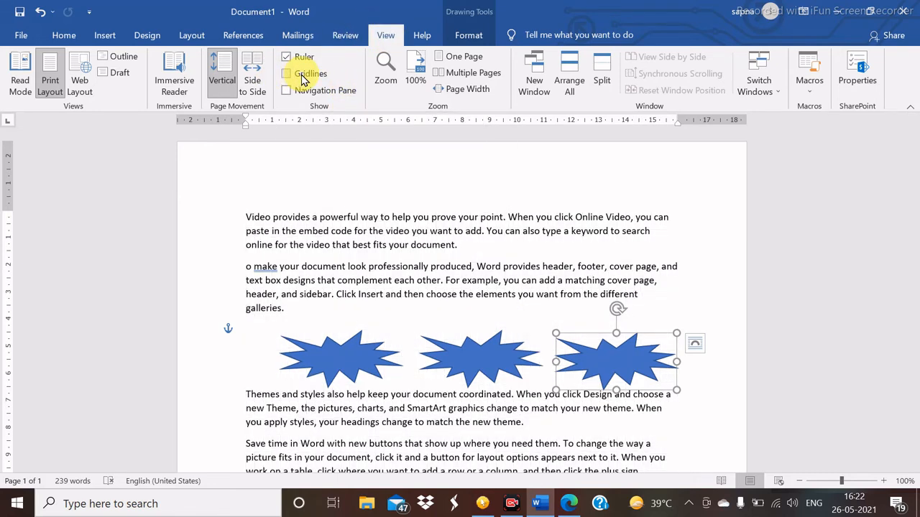
click(694, 409)
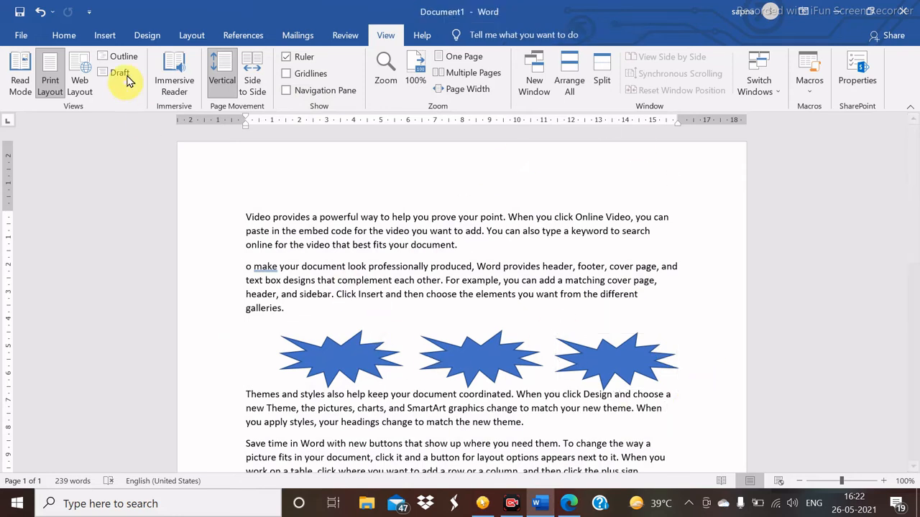
click(64, 37)
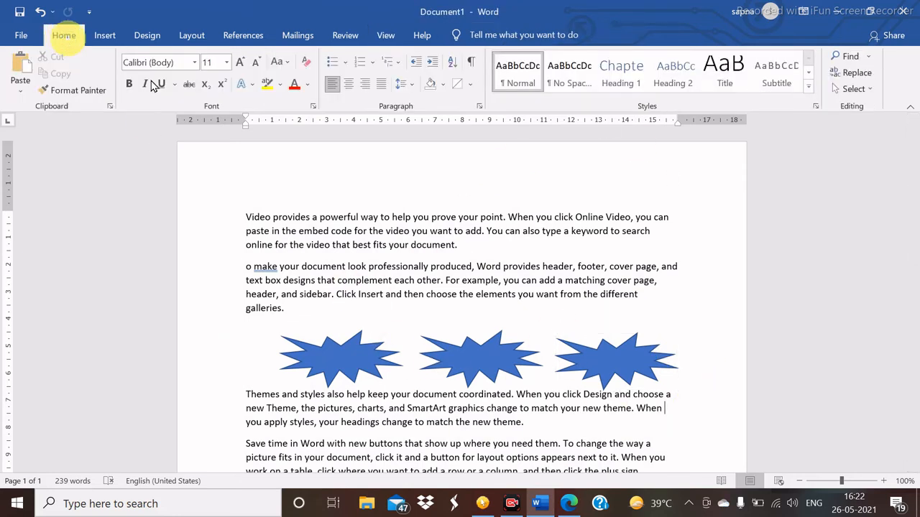
click(469, 86)
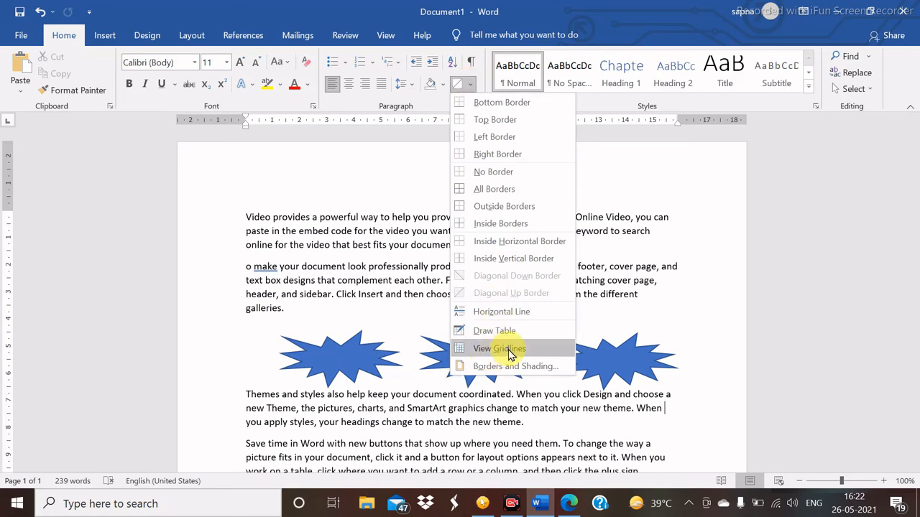
click(609, 298)
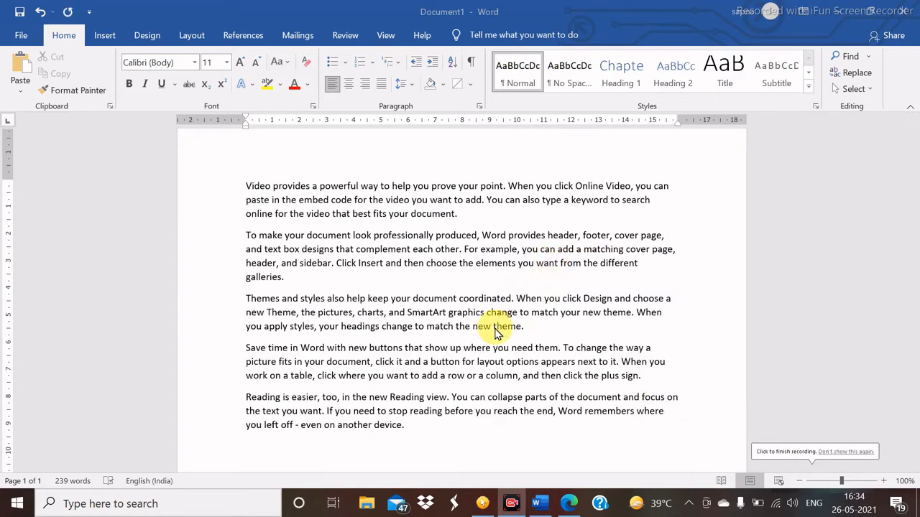
- Select the whole first paragraph and show its list of border options
click(470, 86)
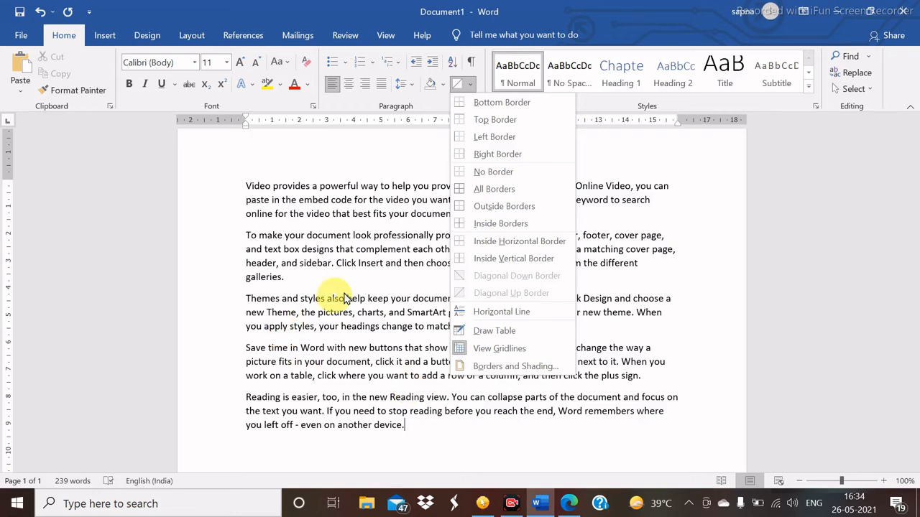
click(353, 322)
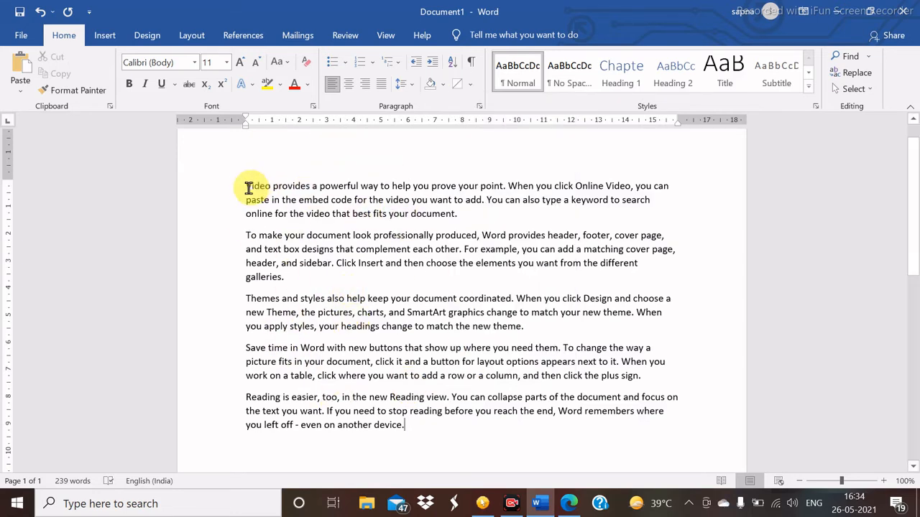
drag(245, 186, 505, 216)
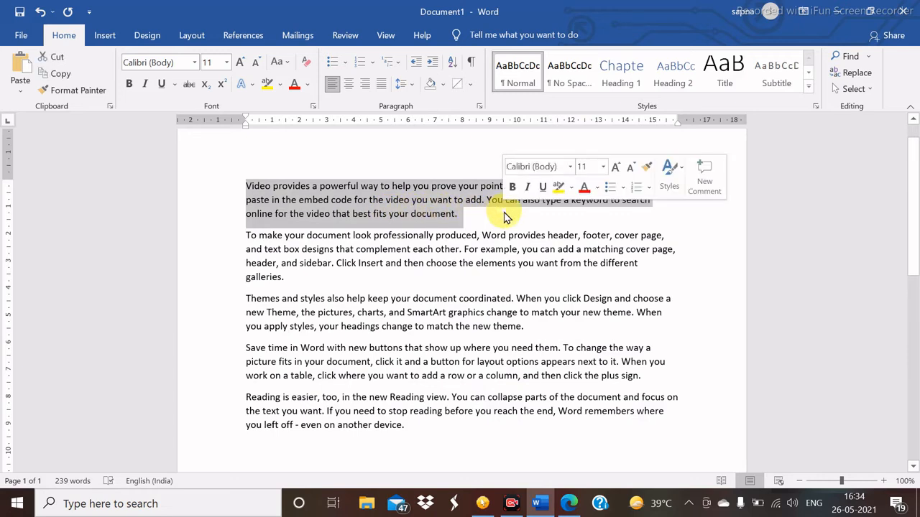
click(470, 84)
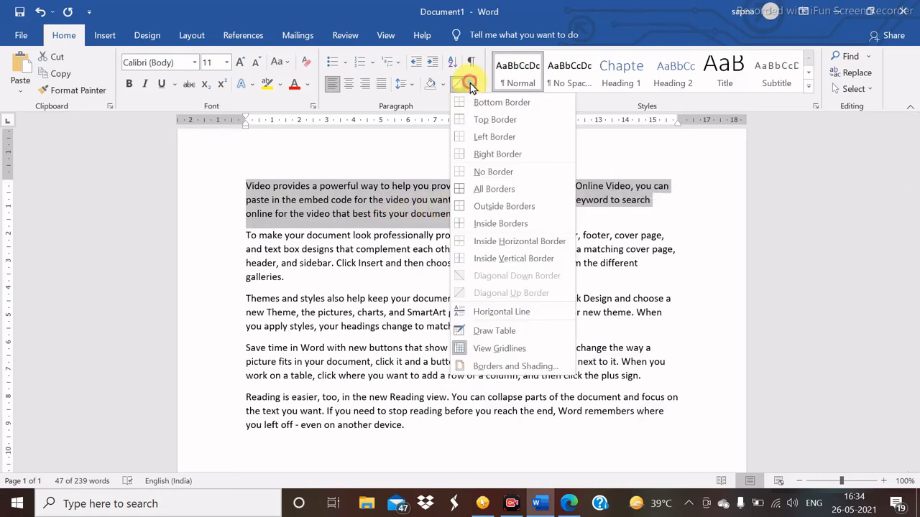
- Open Borders and Shading and try the Box, Shadow and 3-D settings on the paragraph
click(514, 367)
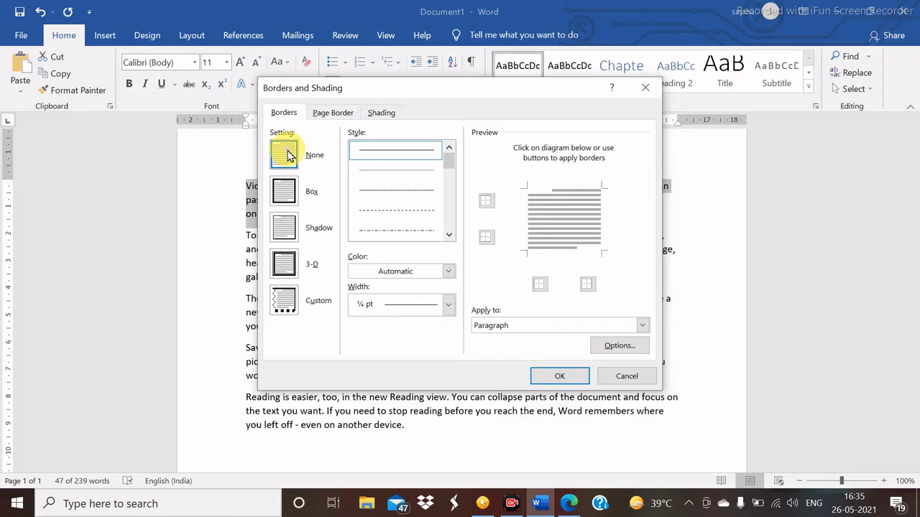
click(287, 198)
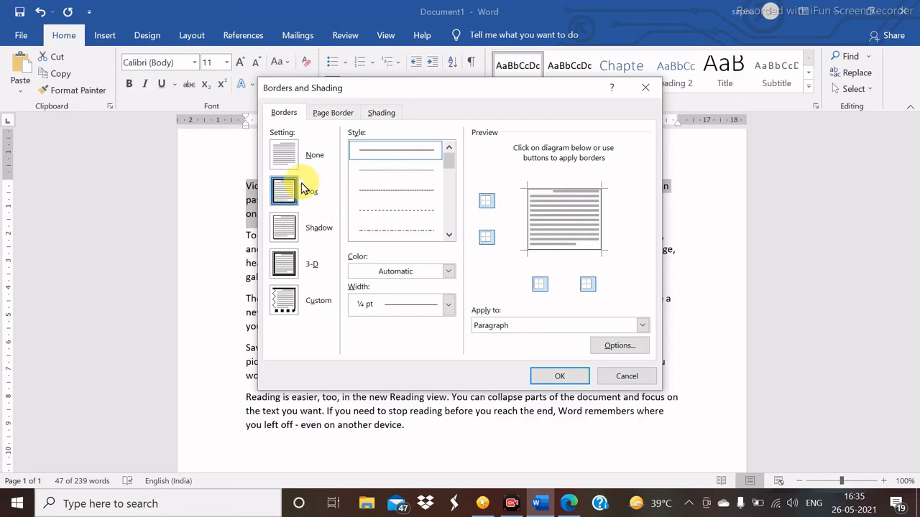
click(284, 228)
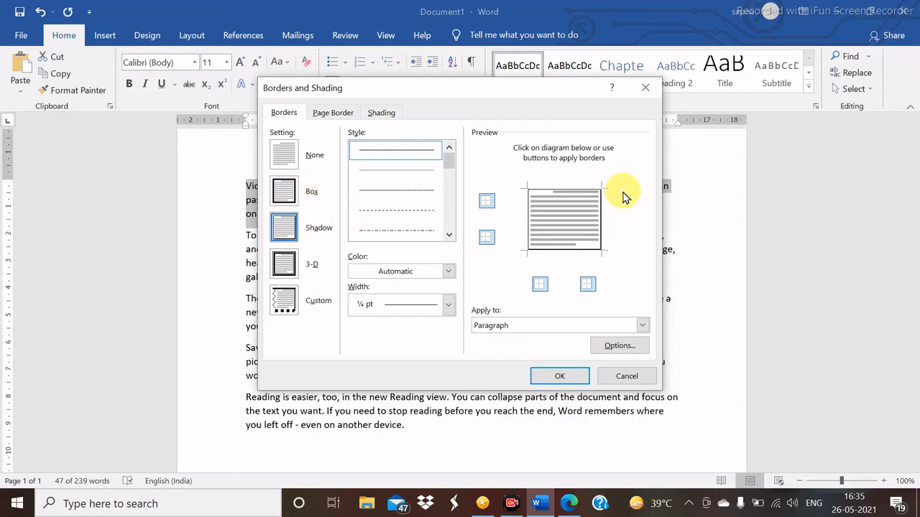
click(283, 264)
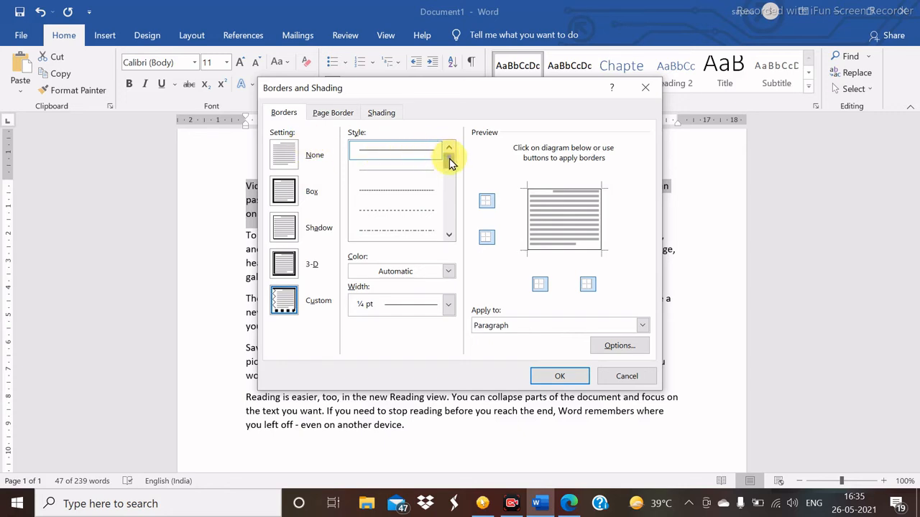
- Pick the double wavy line style from the Style list
drag(449, 159, 451, 223)
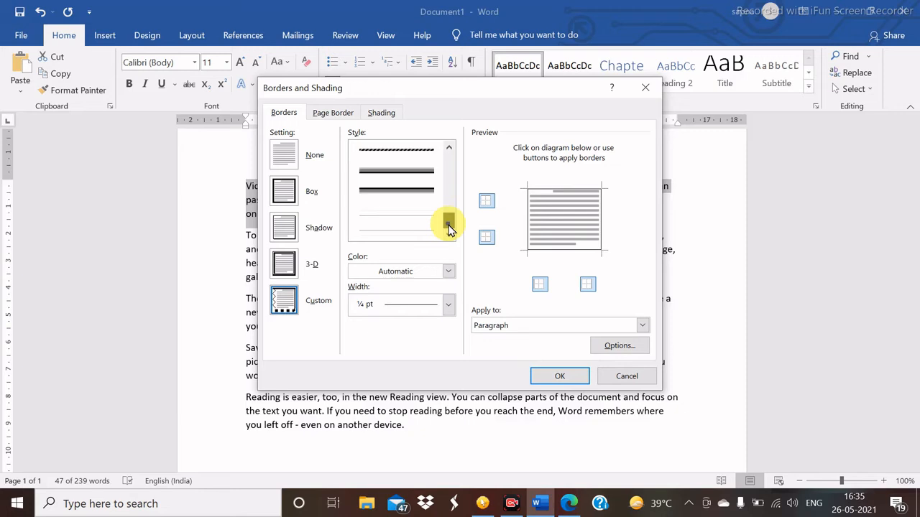
scroll(401, 214, up, 3)
scroll(400, 175, down, 2)
scroll(409, 206, up, 1)
scroll(409, 195, down, 1)
scroll(409, 209, down, 1)
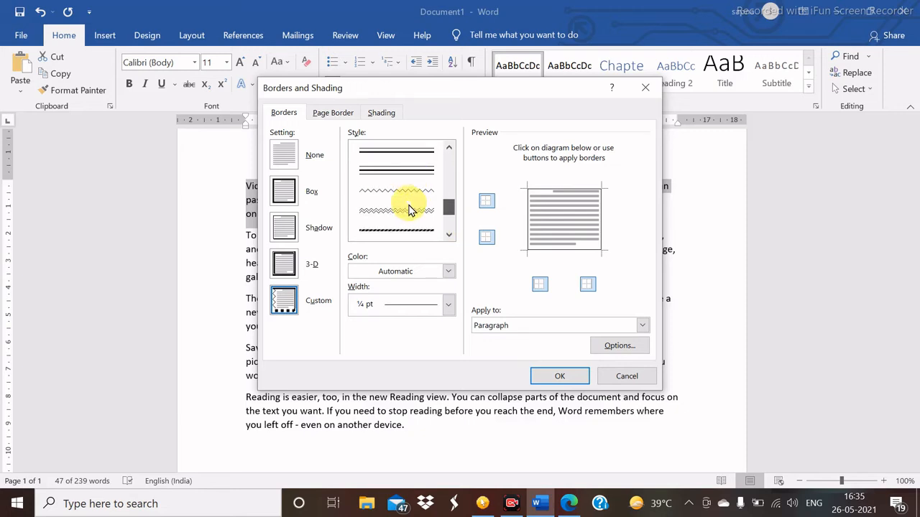
click(409, 212)
scroll(409, 212, up, 1)
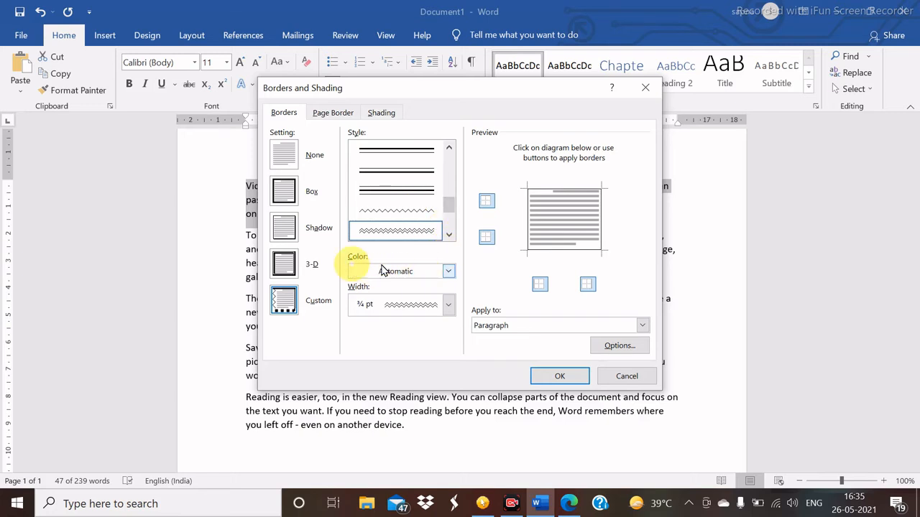
- Make the wavy paragraph border red and keep its width at ¾ pt
click(447, 273)
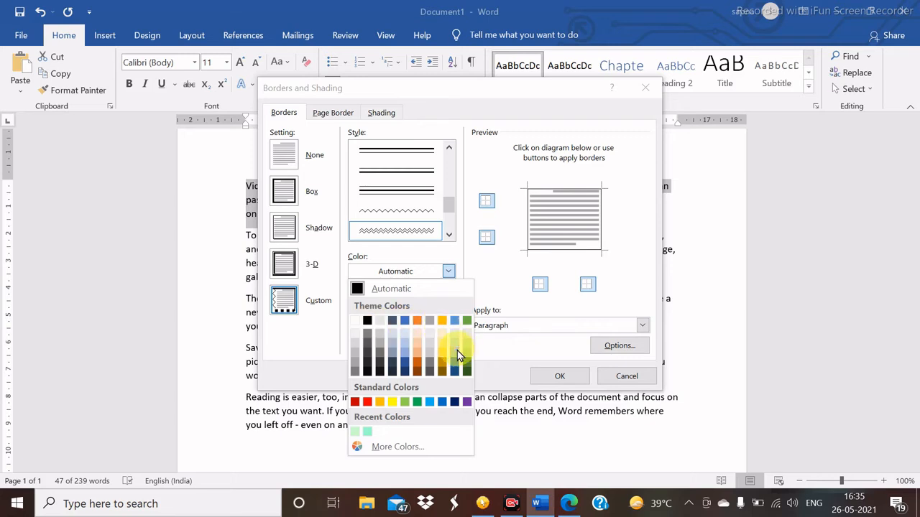
click(367, 402)
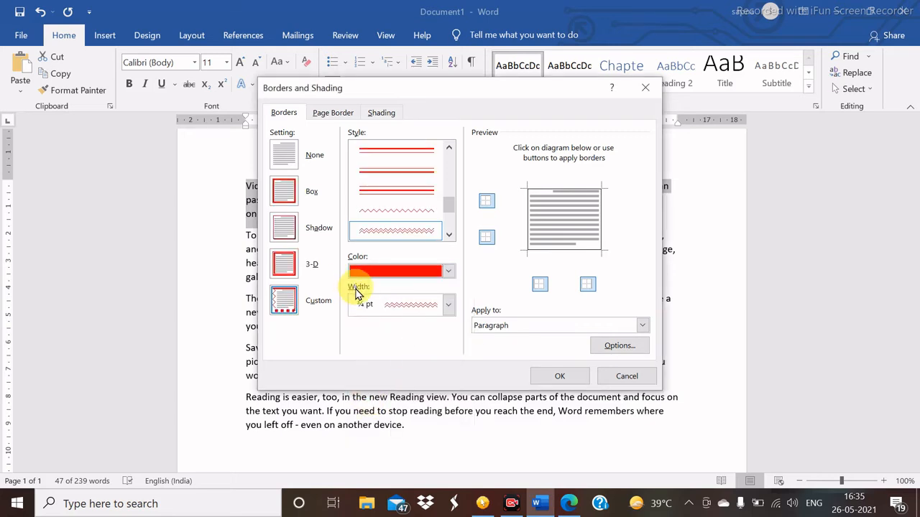
click(447, 305)
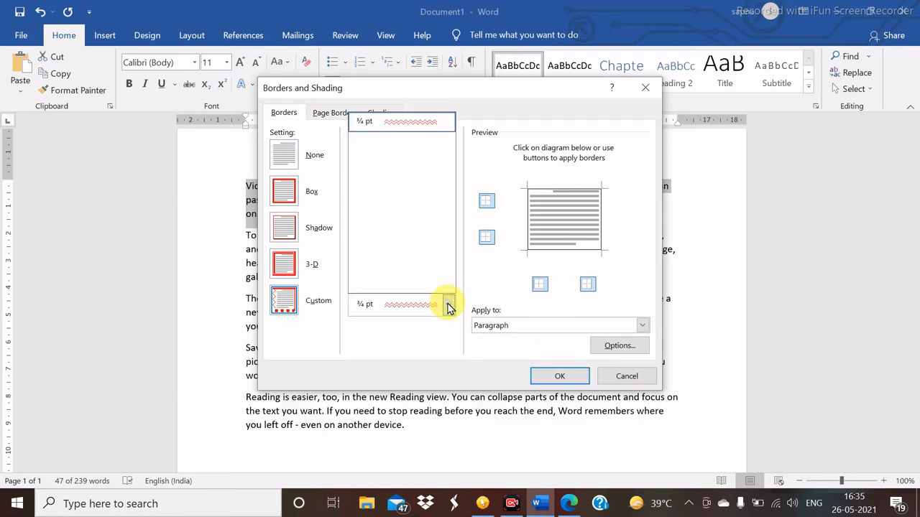
click(447, 306)
click(447, 305)
click(447, 306)
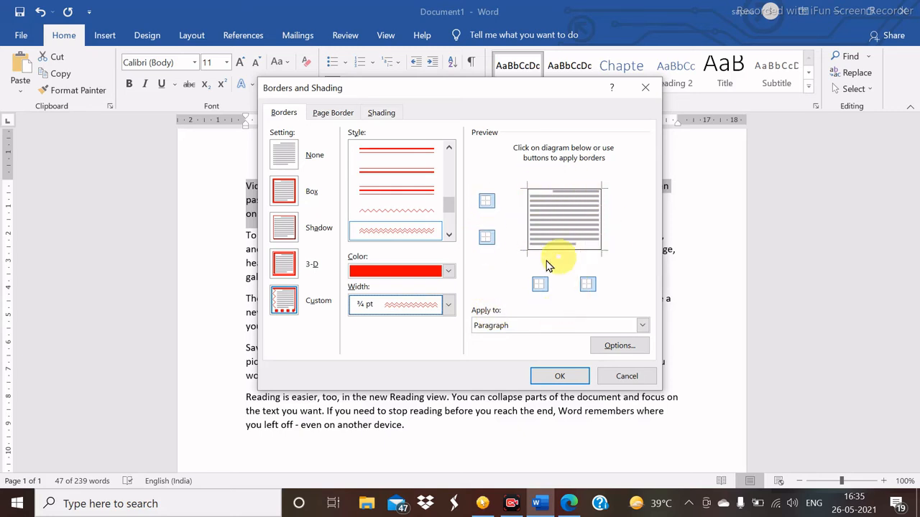
- Remove the top and left preview edges, choose 3-D, and apply the red wavy border
click(488, 203)
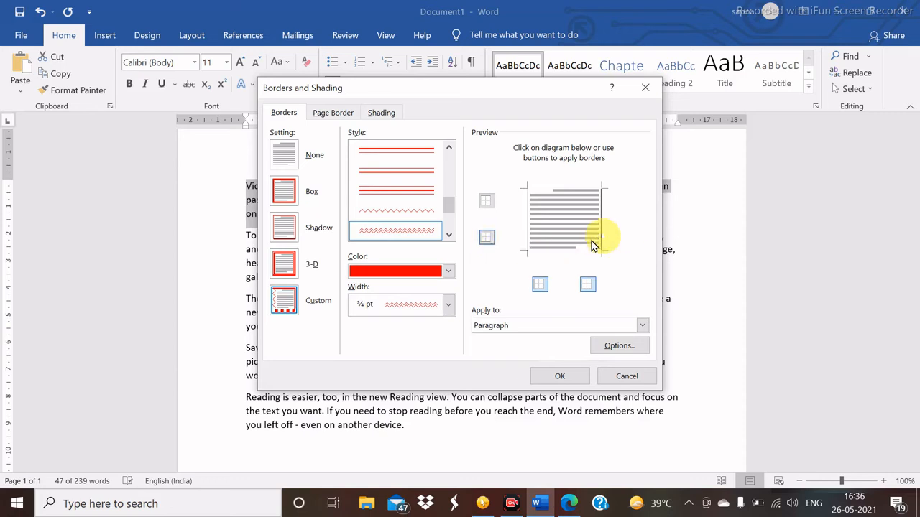
click(540, 285)
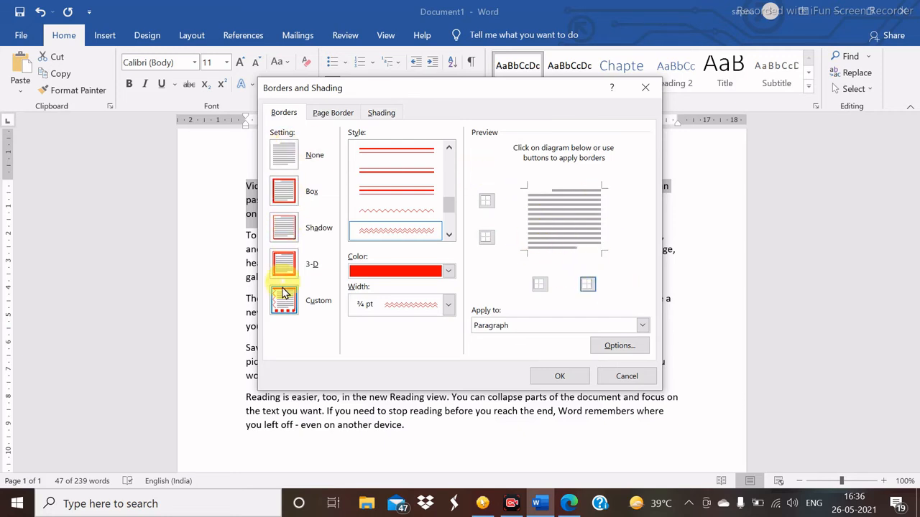
click(286, 264)
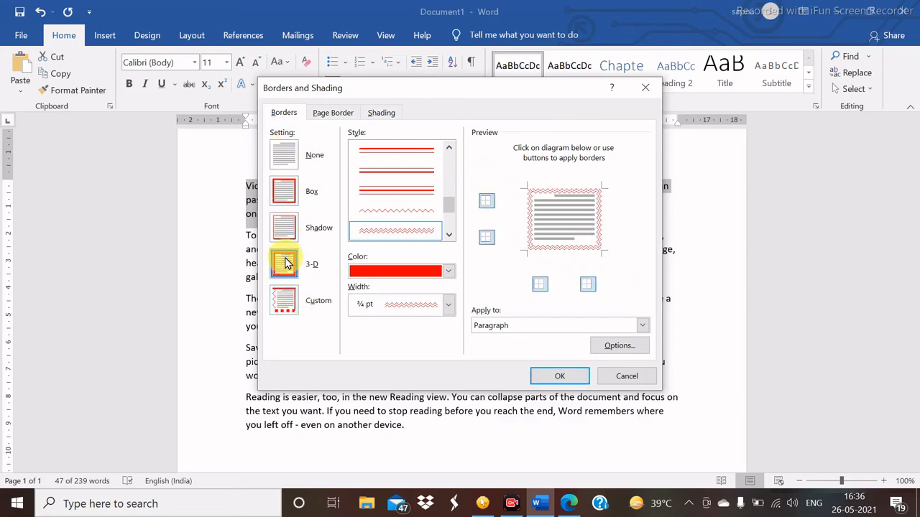
click(553, 375)
click(379, 256)
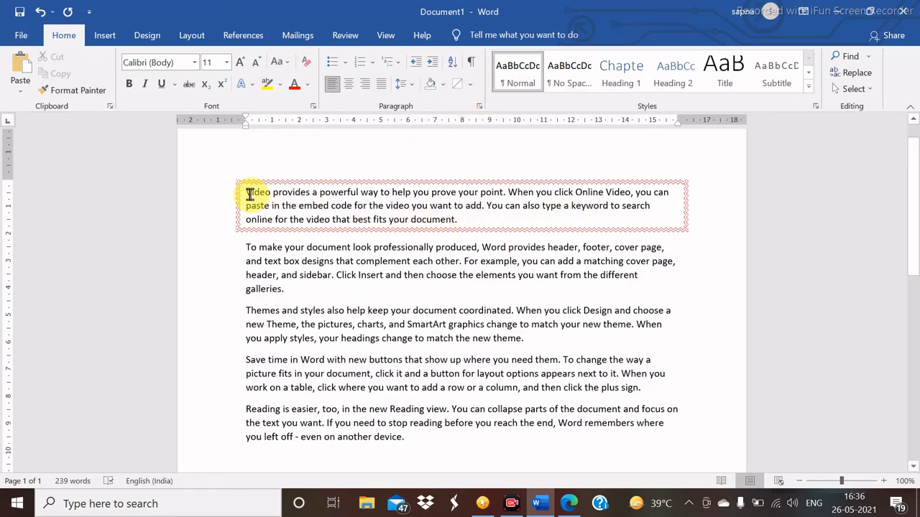
- Reopen the Borders and Shading dialog from the Borders list
click(471, 88)
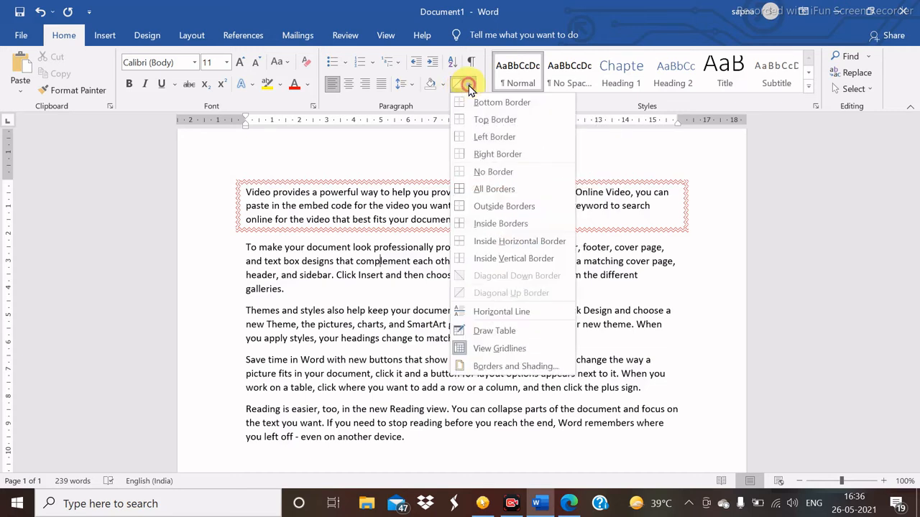
click(505, 367)
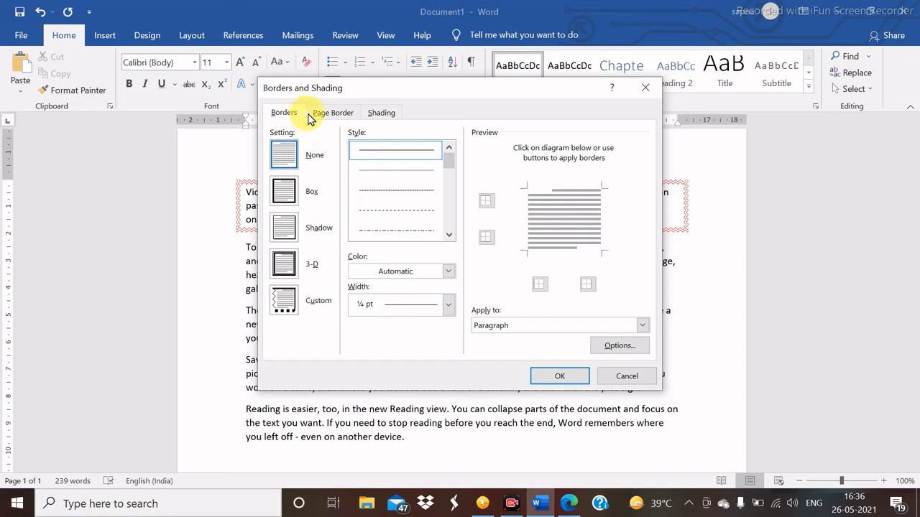
- On Page Border, try Box, Shadow, 3-D and Custom, then pick a thick 3 pt line style
click(332, 112)
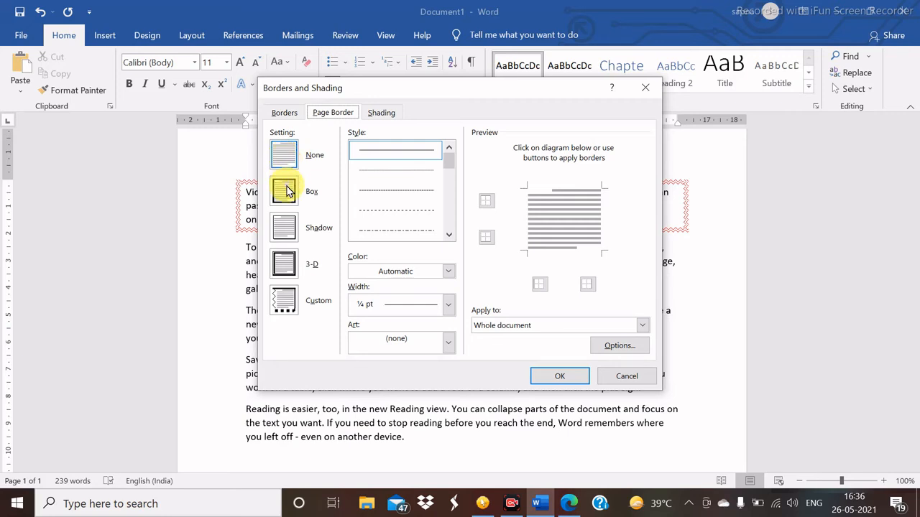
click(285, 189)
click(285, 228)
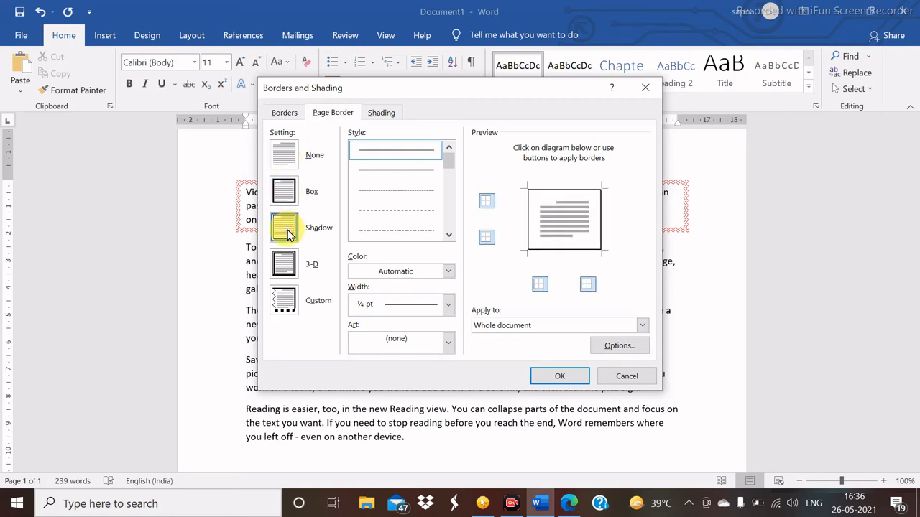
click(285, 266)
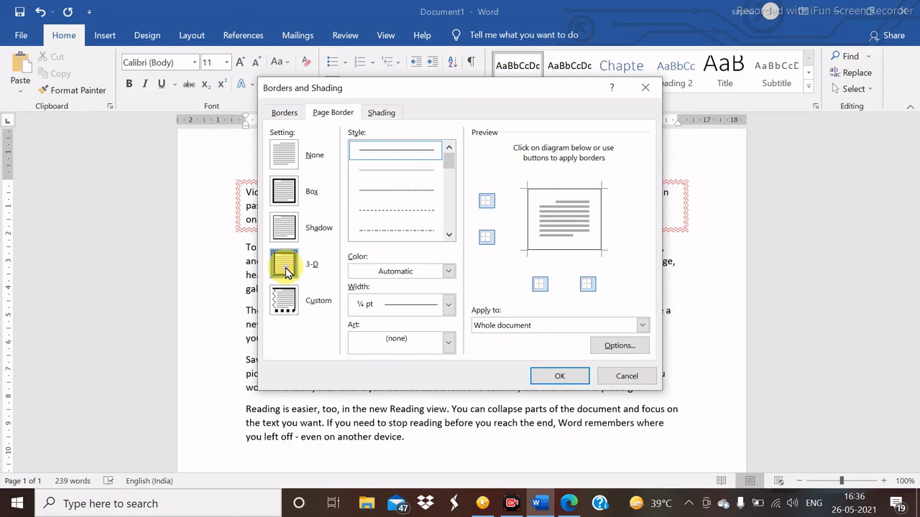
click(286, 301)
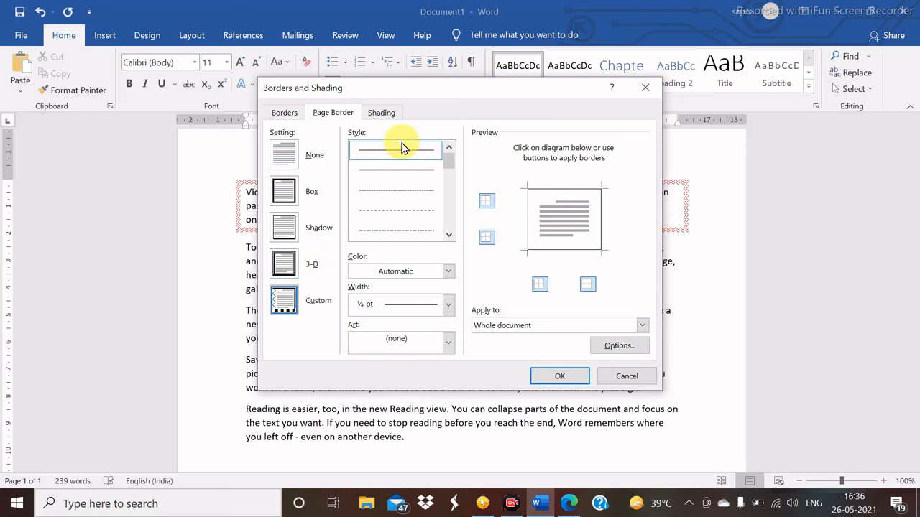
drag(448, 166, 404, 196)
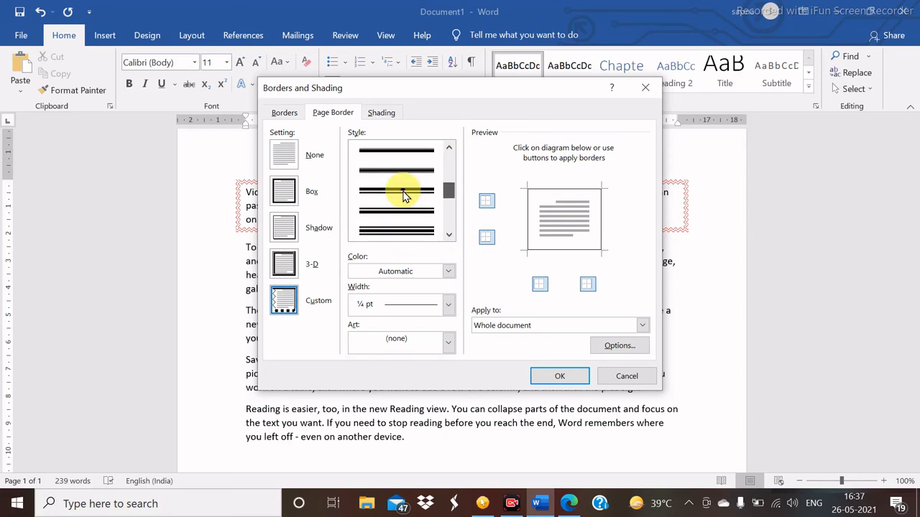
click(394, 193)
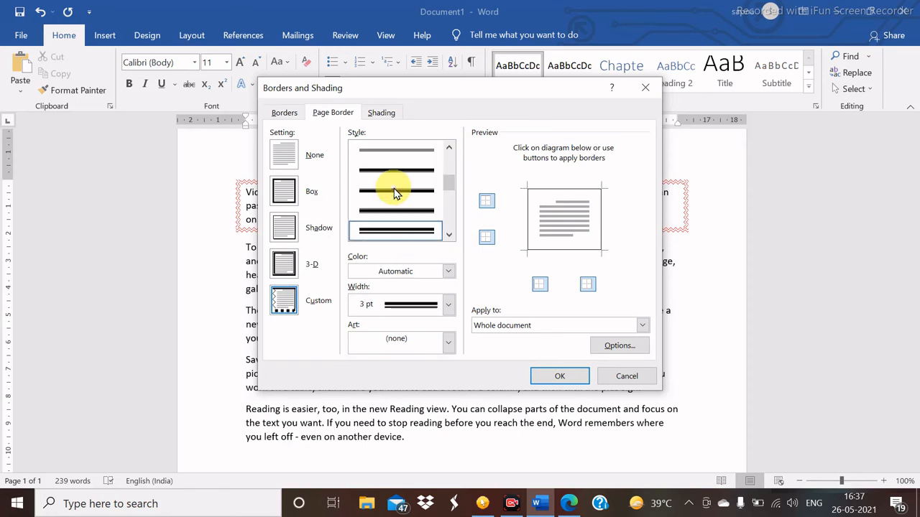
click(449, 273)
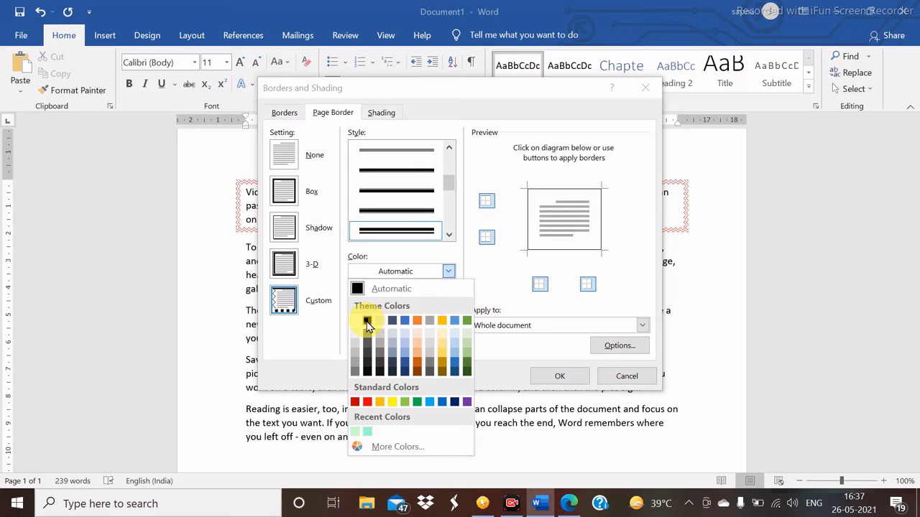
- Make the page border green, 4 ½ pt wide and 3-D, then apply it to the document
click(467, 319)
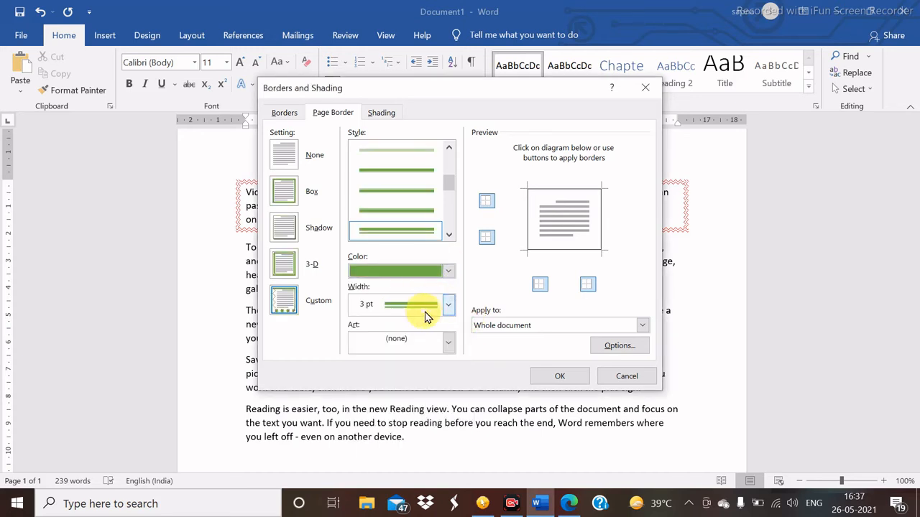
click(448, 305)
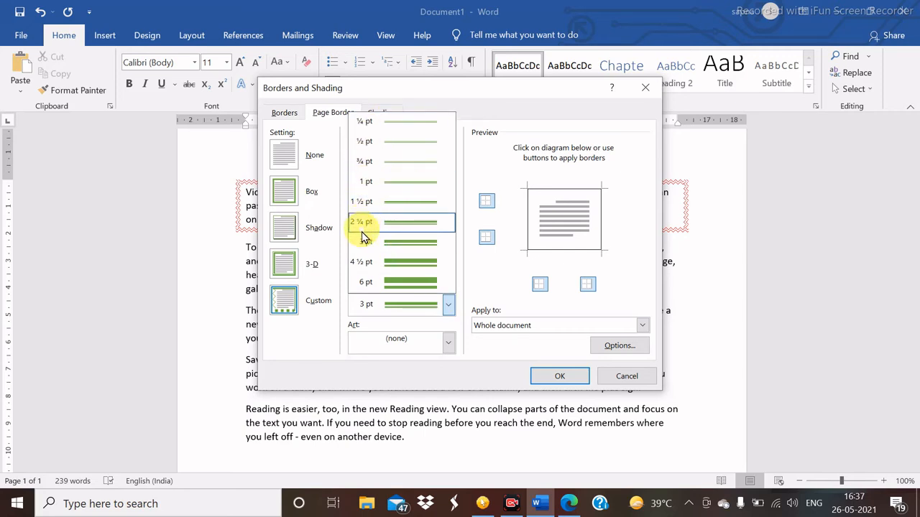
click(361, 266)
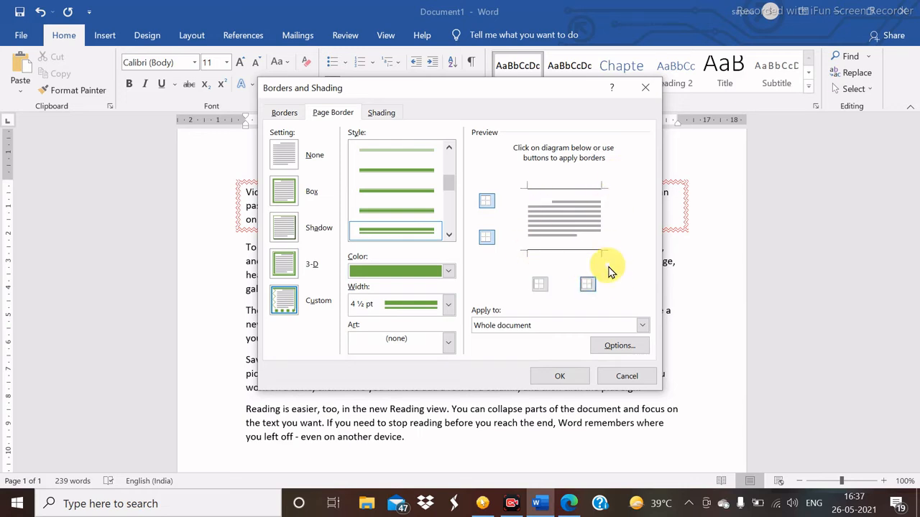
click(489, 203)
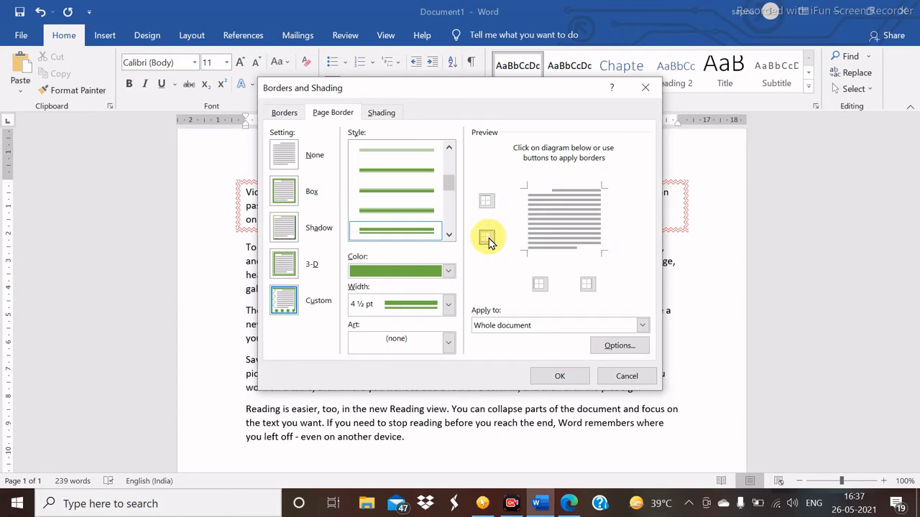
click(286, 263)
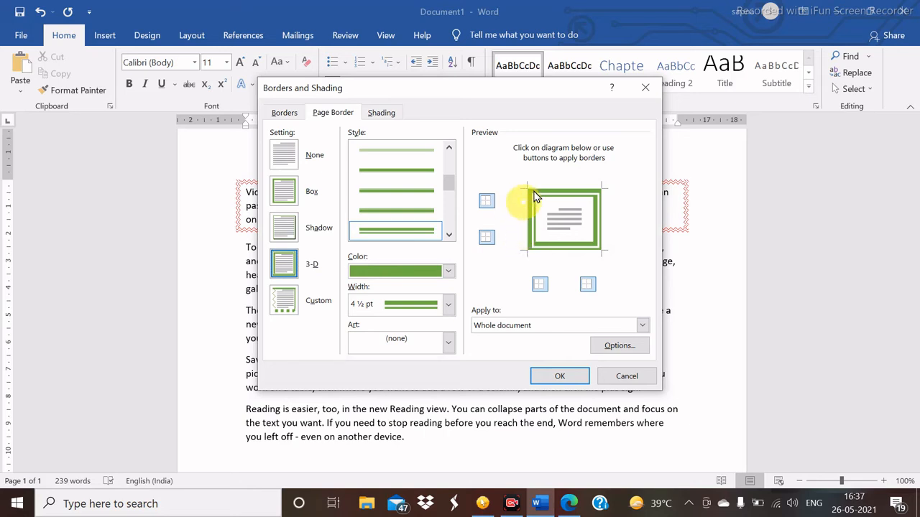
click(560, 376)
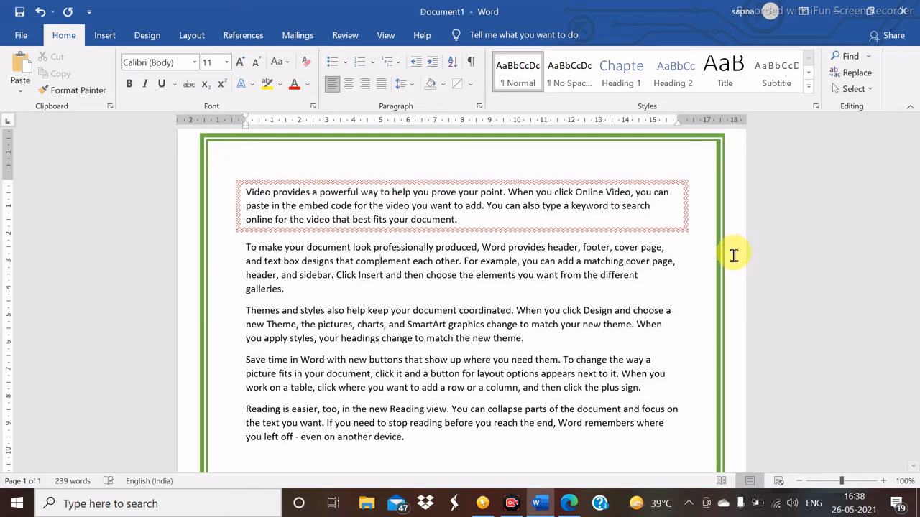
- Replace the page border with the 12 pt red art-shapes design
click(467, 83)
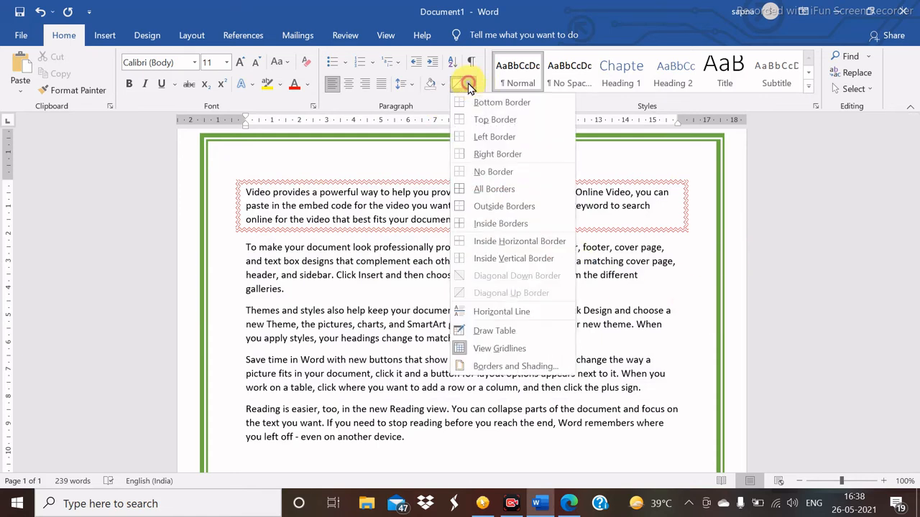
click(500, 369)
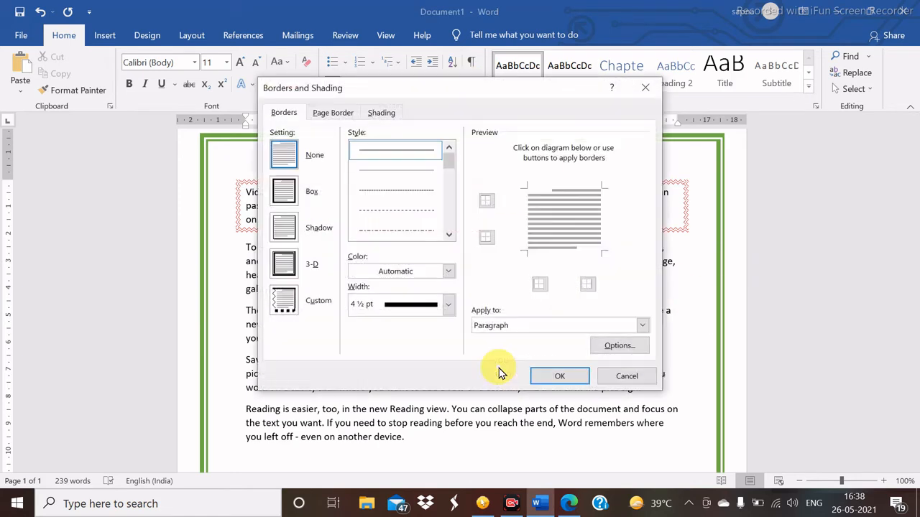
click(341, 113)
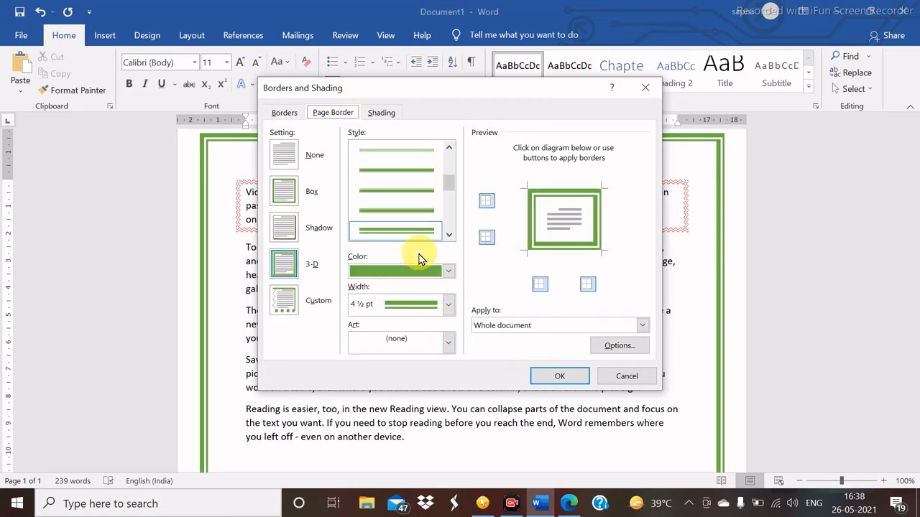
click(448, 343)
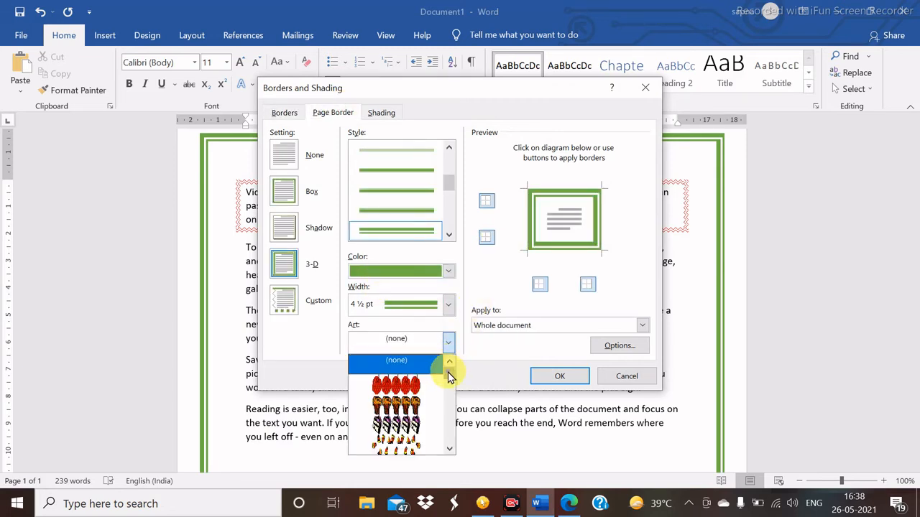
drag(449, 374, 428, 388)
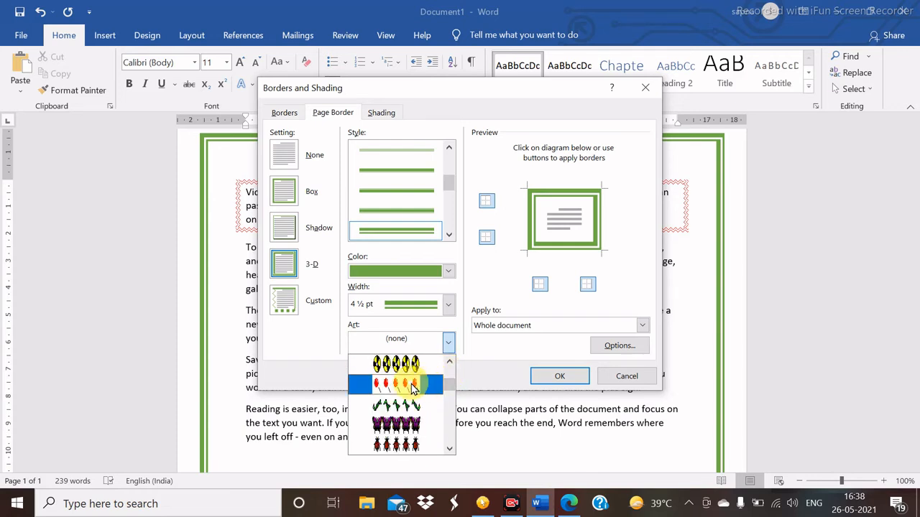
click(412, 388)
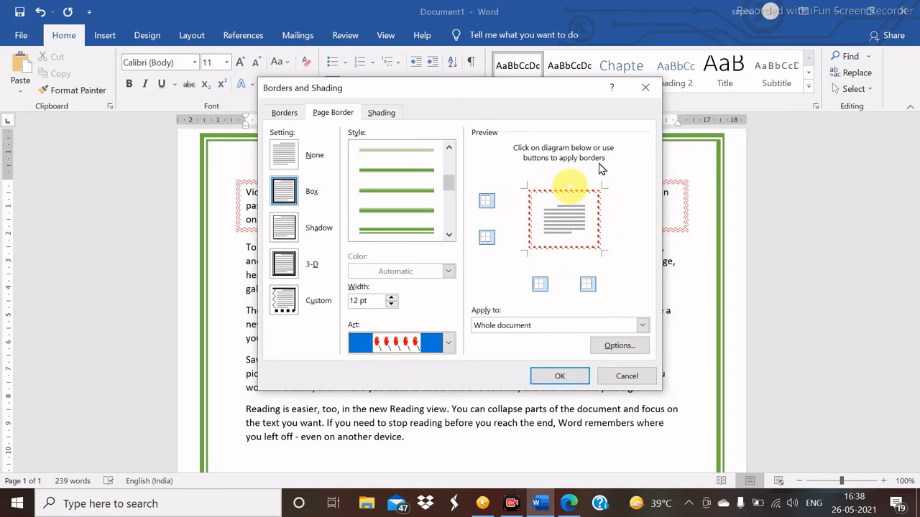
click(557, 377)
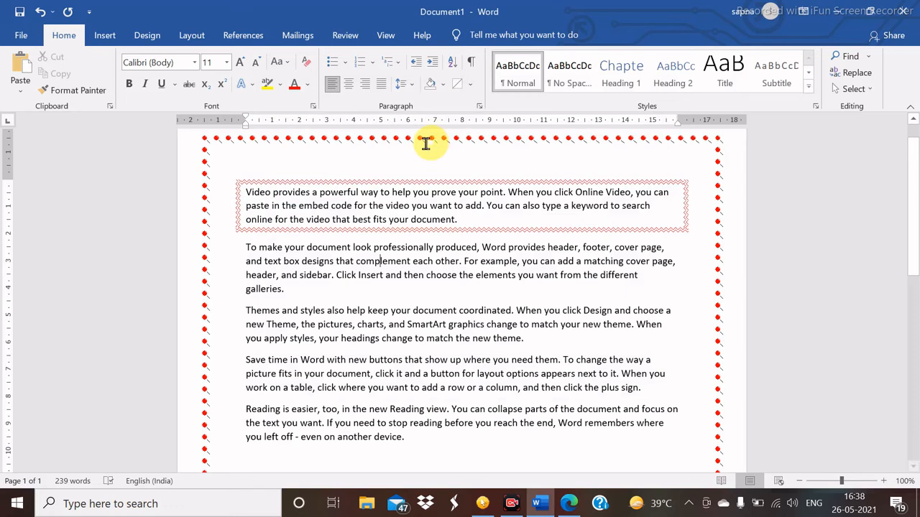
- Change the page border to the 16 pt yellow-and-black symbol art design
click(471, 87)
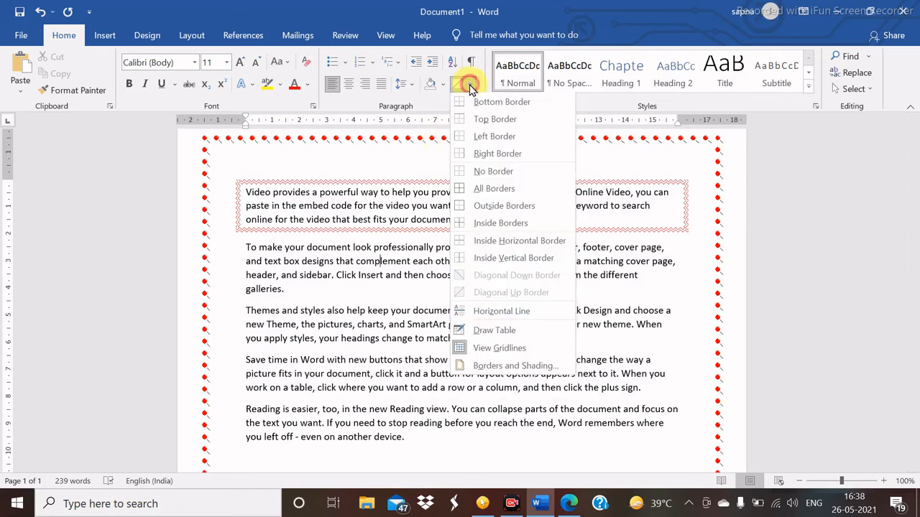
click(501, 368)
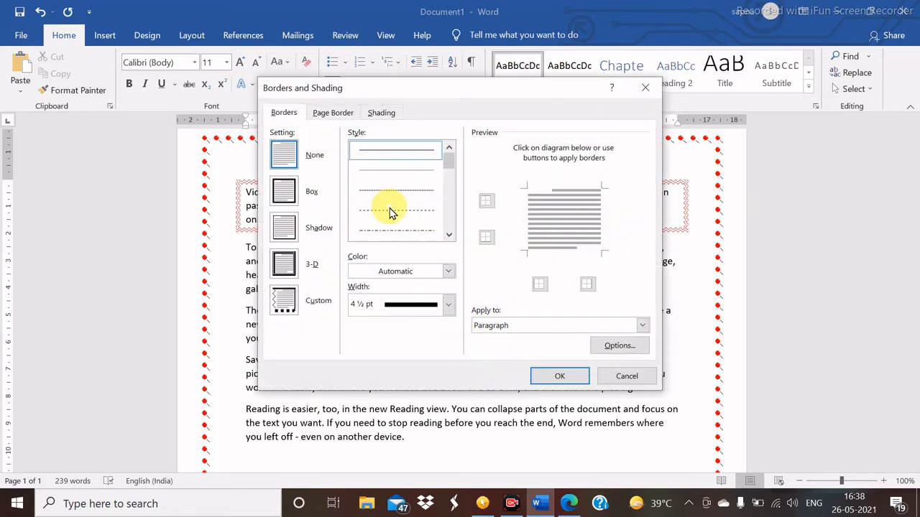
click(337, 113)
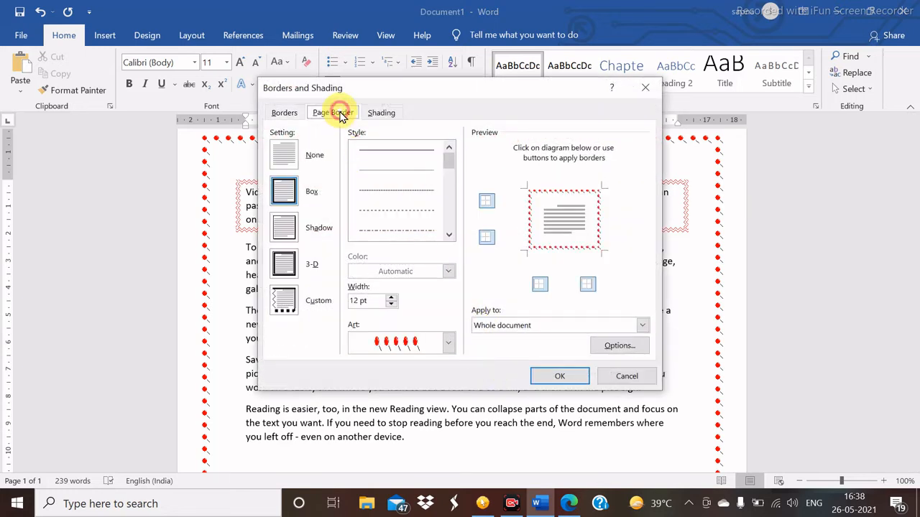
click(449, 347)
click(410, 424)
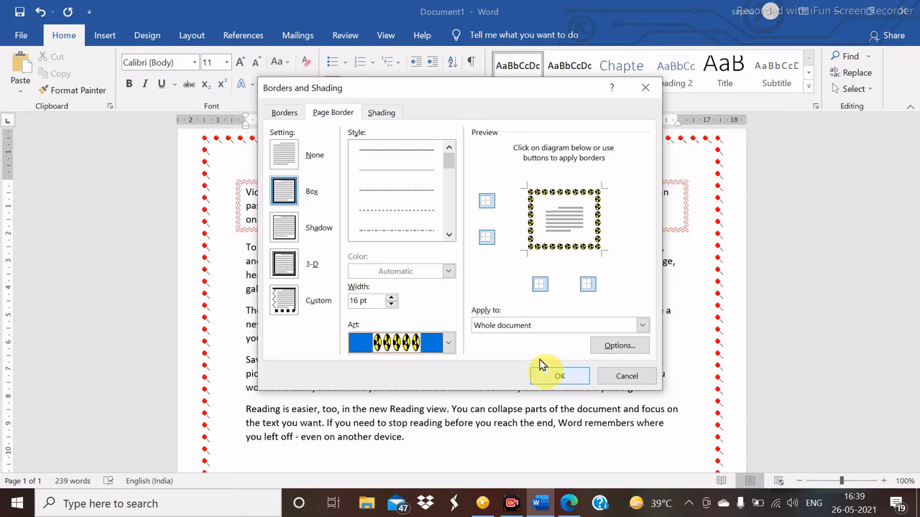
click(562, 379)
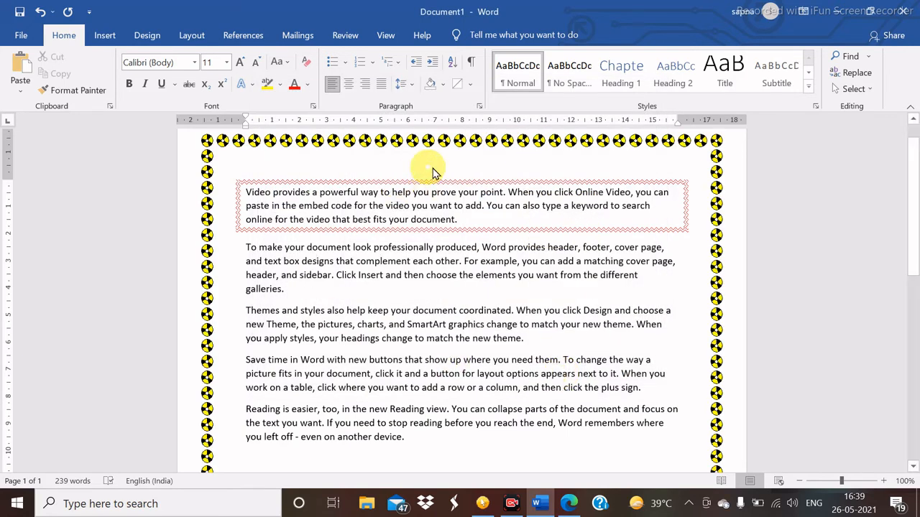
- Set the page border to None, removing the art border
click(472, 86)
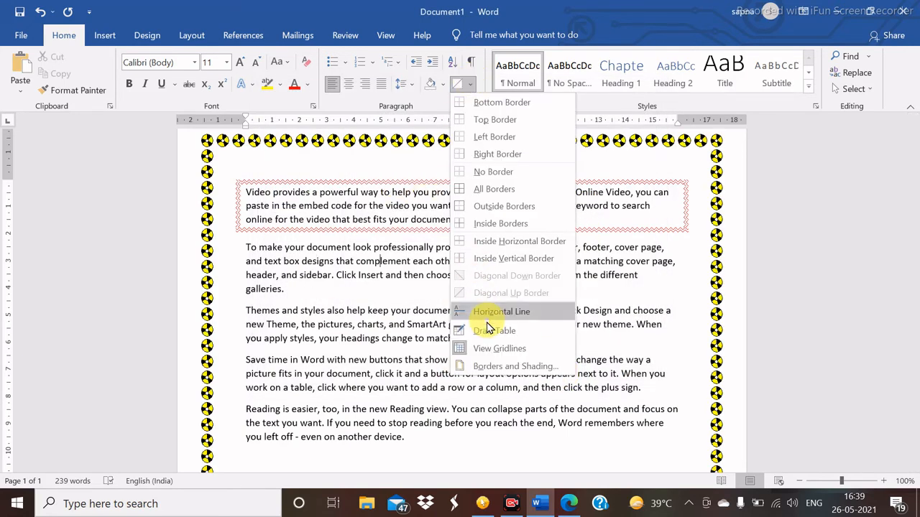
click(498, 368)
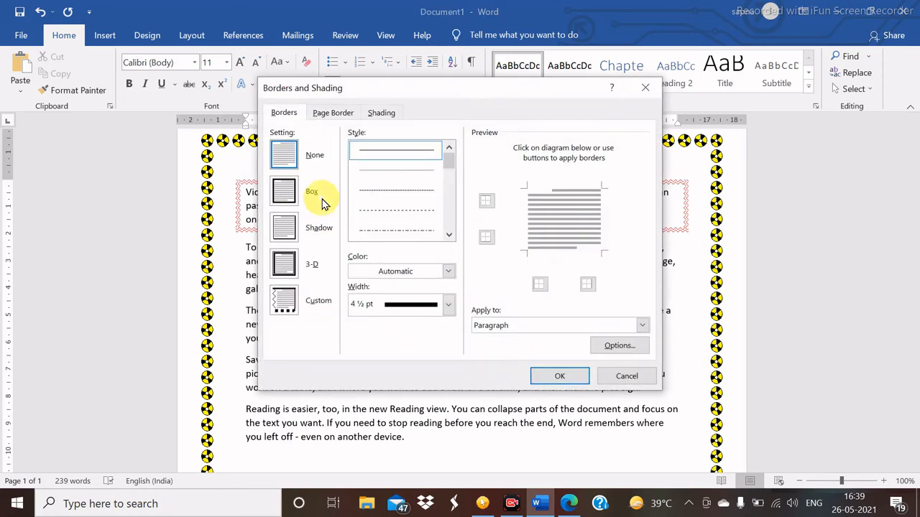
click(334, 116)
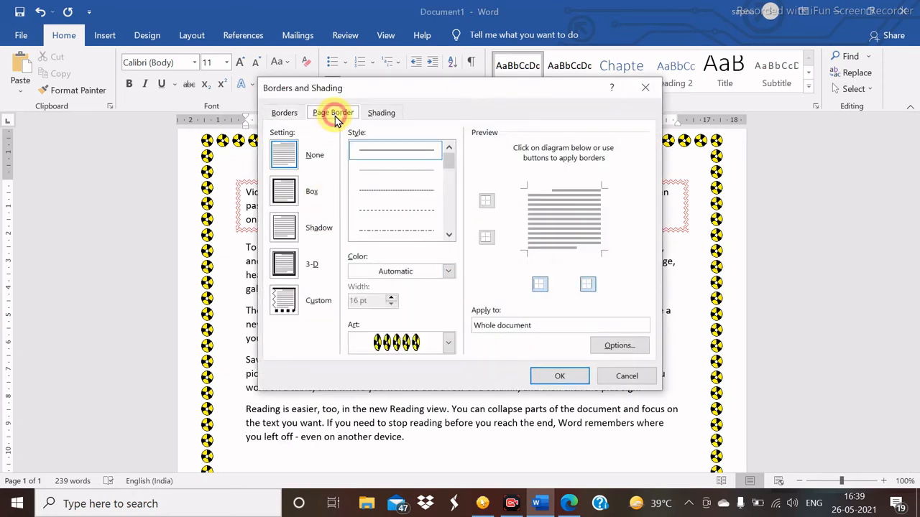
click(284, 158)
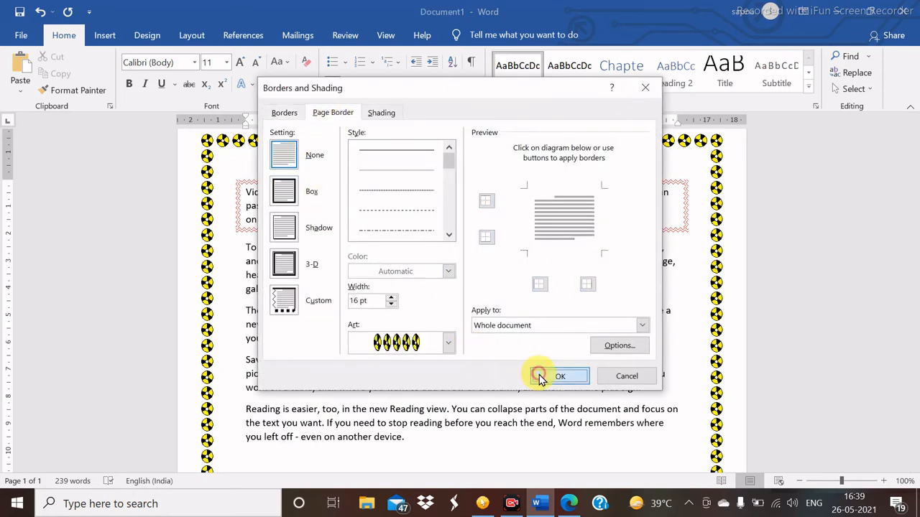
click(540, 376)
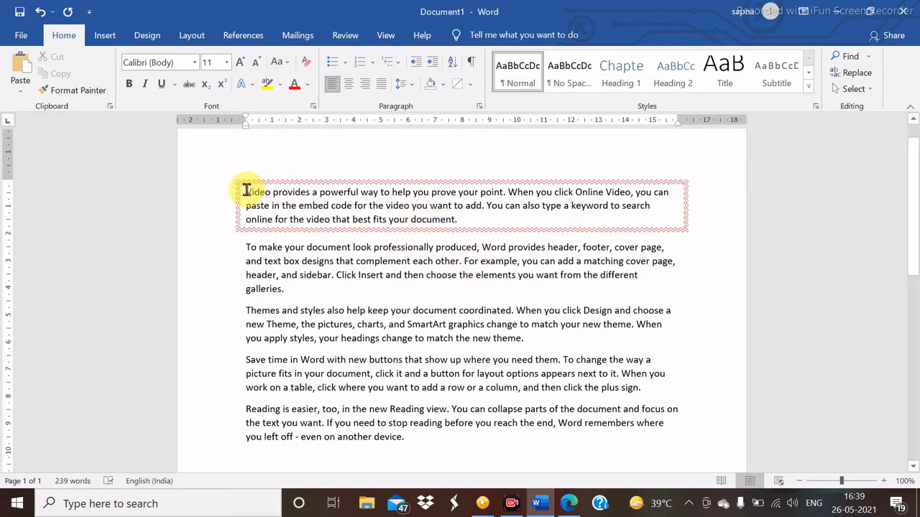
- Set the first paragraph's border to None, removing its red wavy border
drag(246, 190, 466, 233)
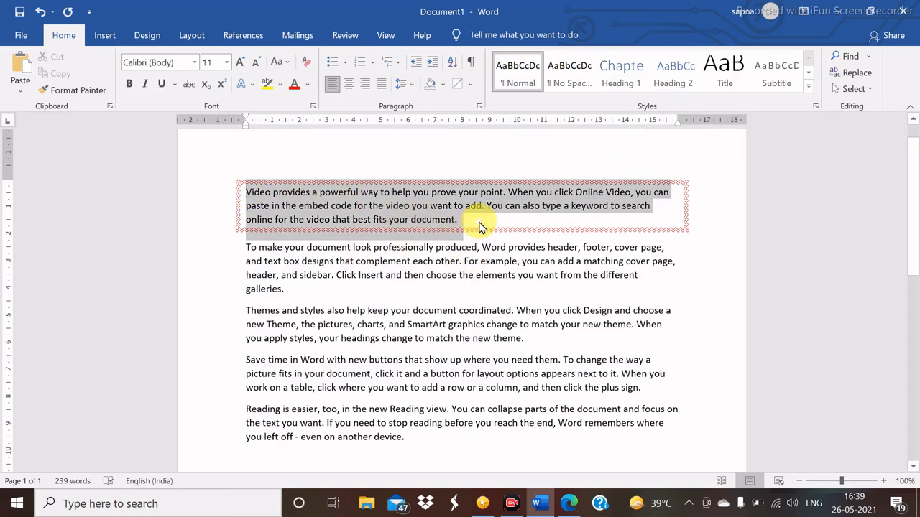
click(471, 84)
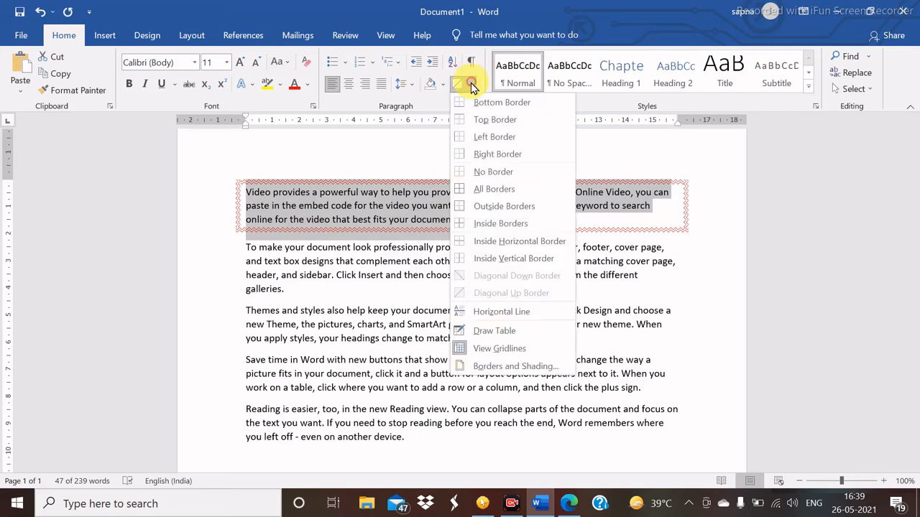
click(505, 369)
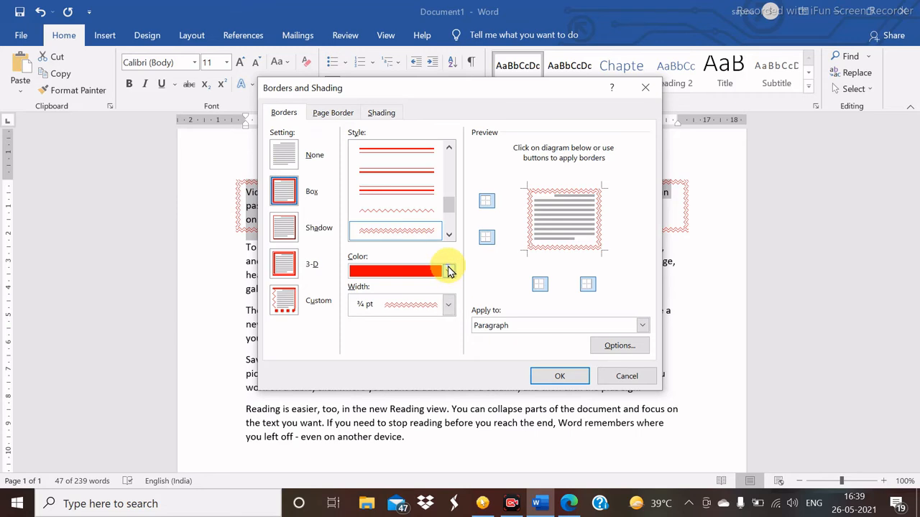
click(291, 148)
click(558, 375)
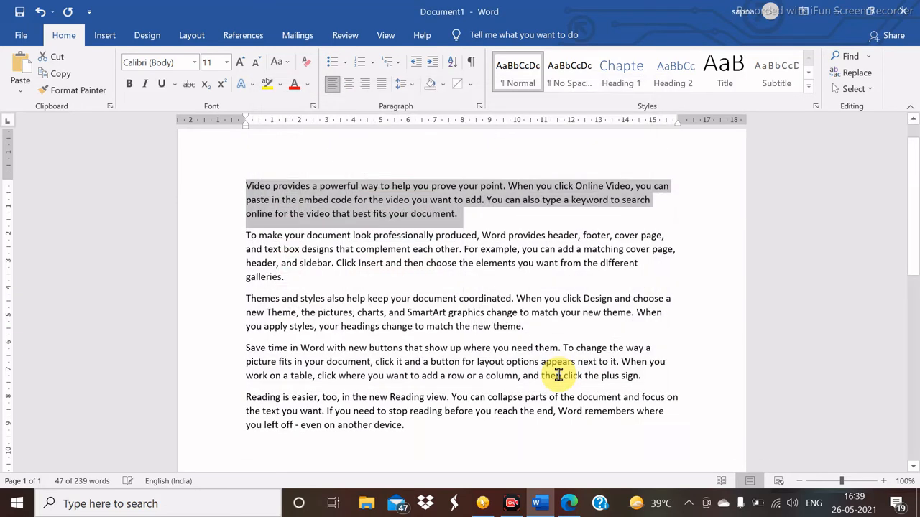
click(417, 215)
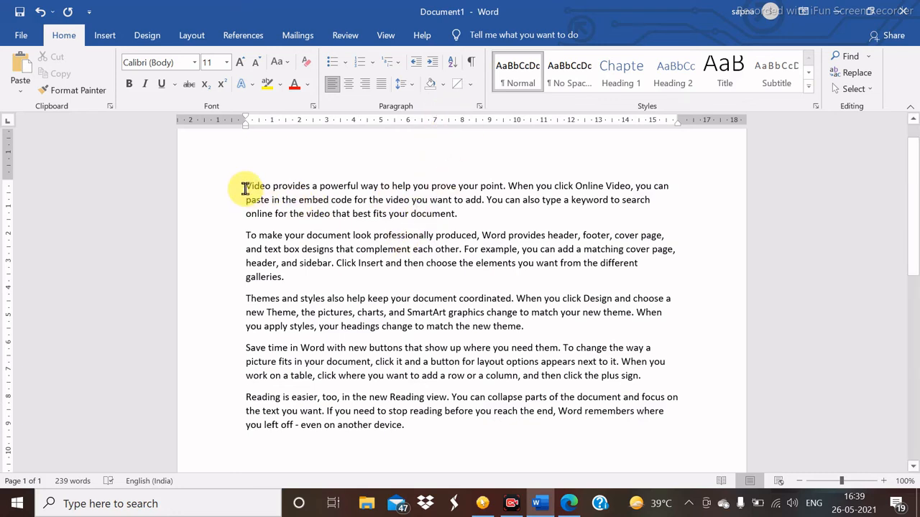
- Select the first paragraph and give it a red fill in Borders and Shading
drag(246, 189, 514, 225)
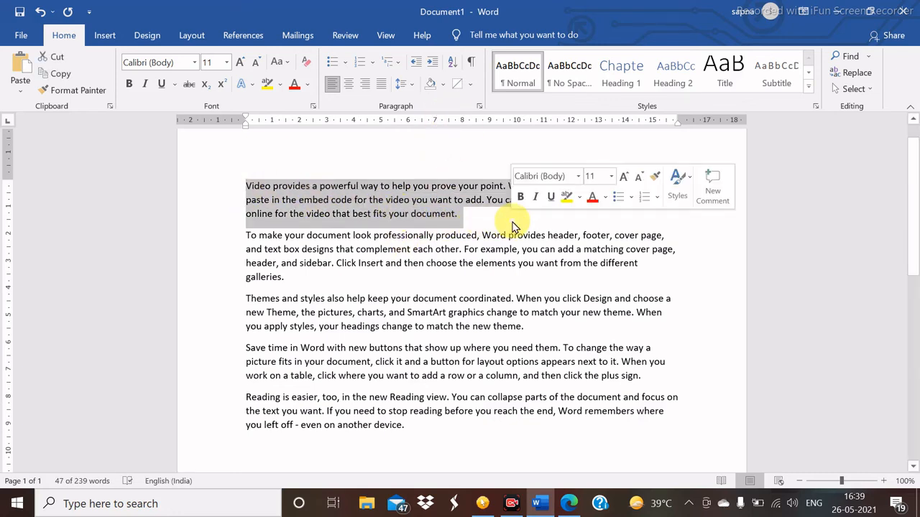
click(471, 86)
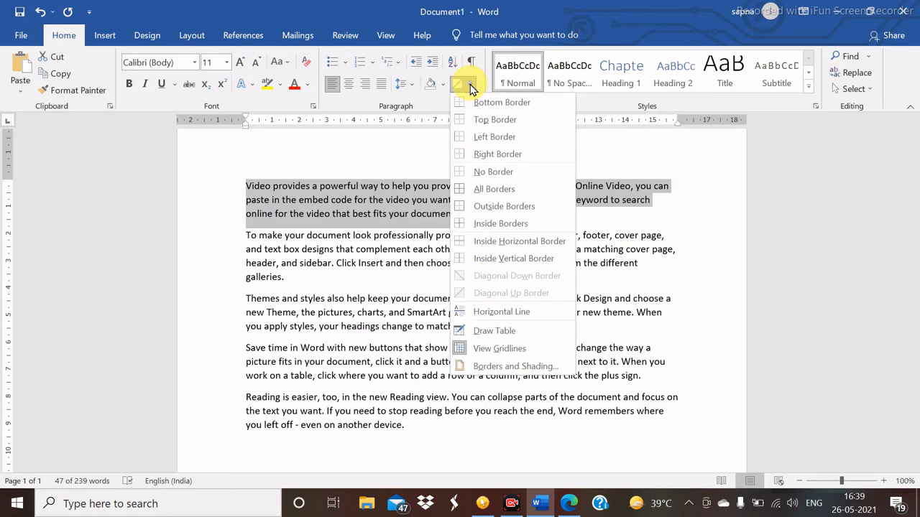
click(519, 366)
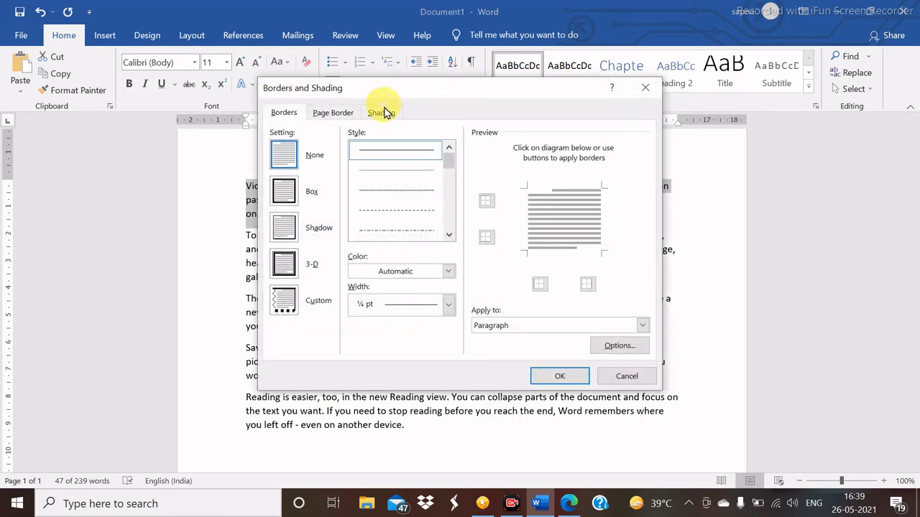
click(386, 114)
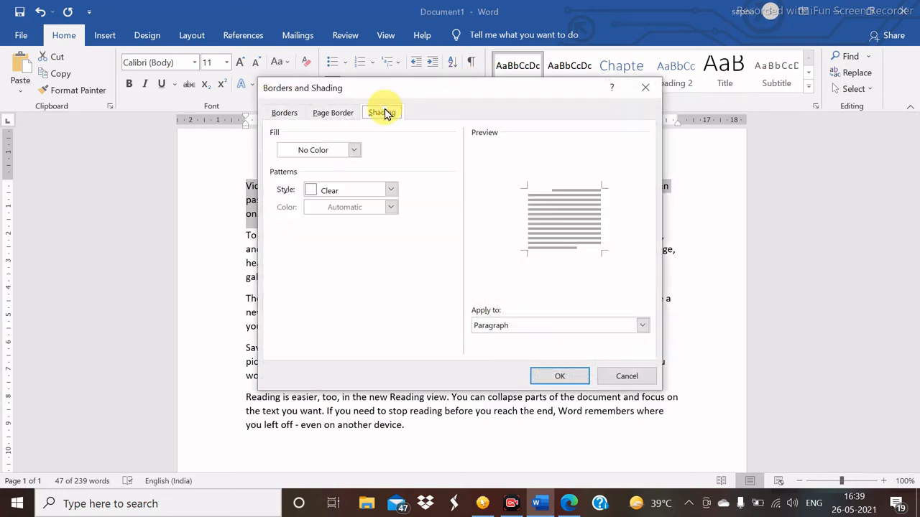
click(355, 151)
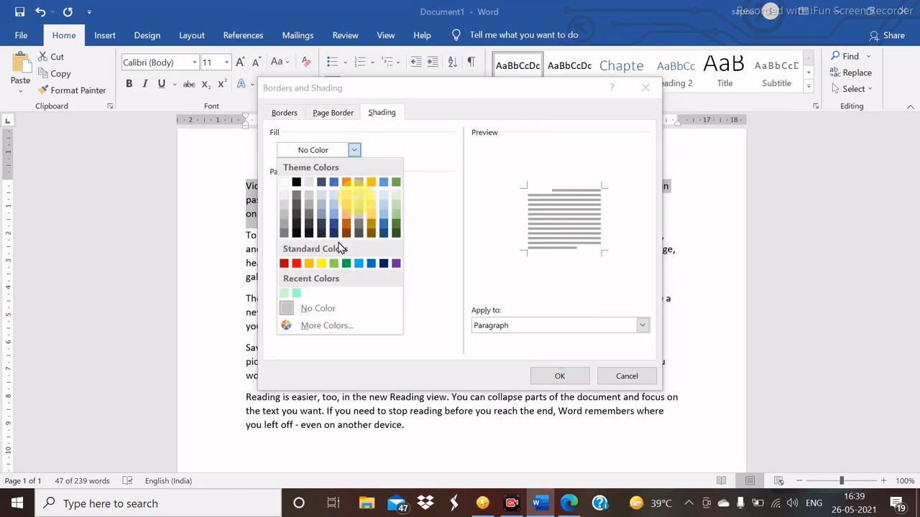
click(297, 264)
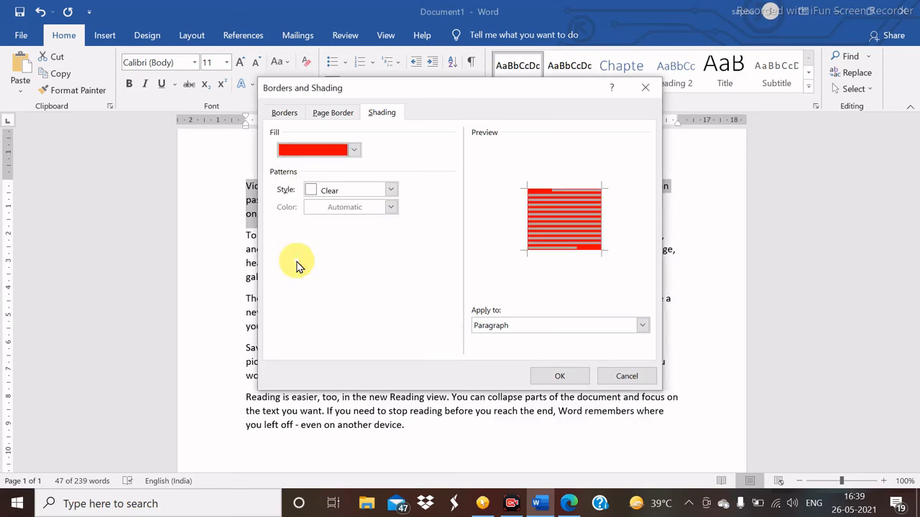
- Set a 20% pattern style in red, after trying yellow and green, and apply the shading
click(391, 191)
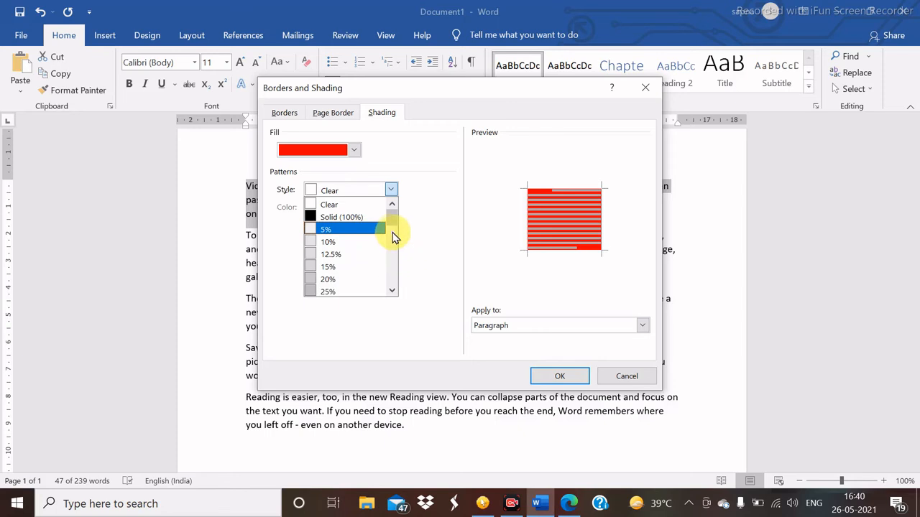
mouse_move(392, 225)
mouse_down()
mouse_move(395, 257)
mouse_move(392, 228)
mouse_up()
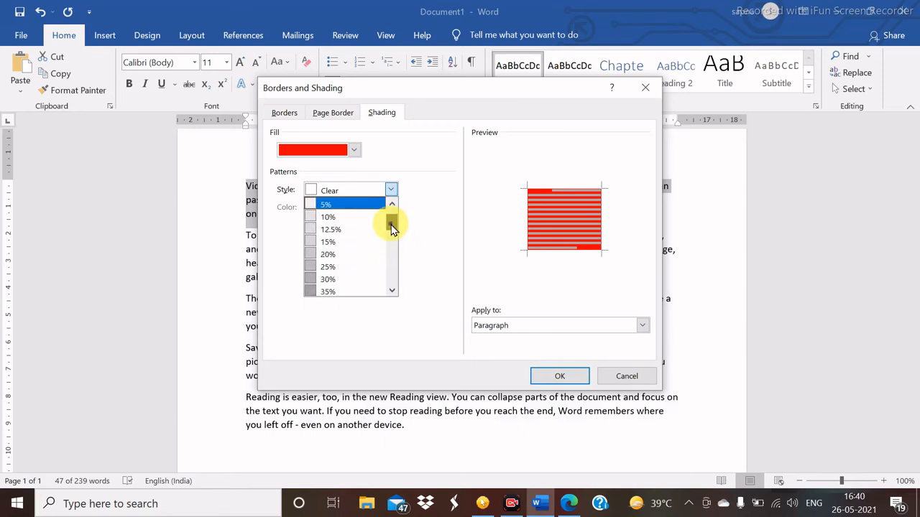
click(336, 255)
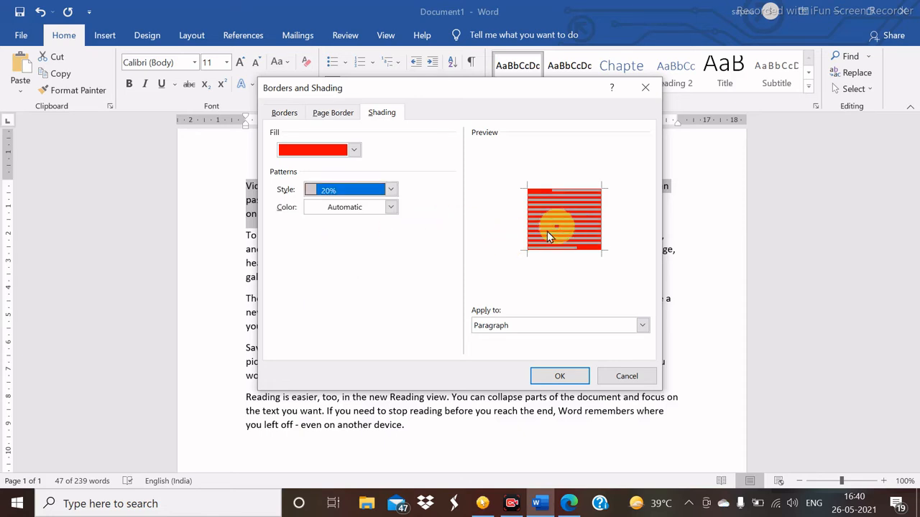
click(389, 207)
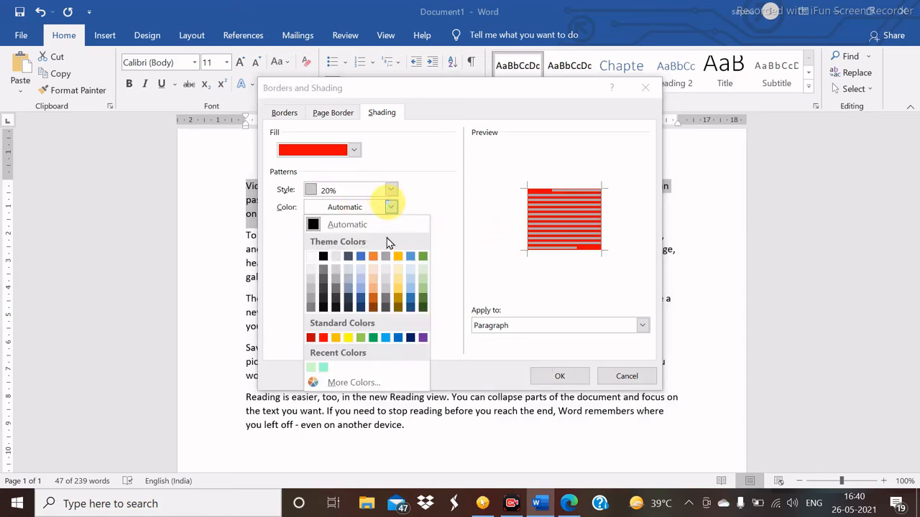
click(349, 339)
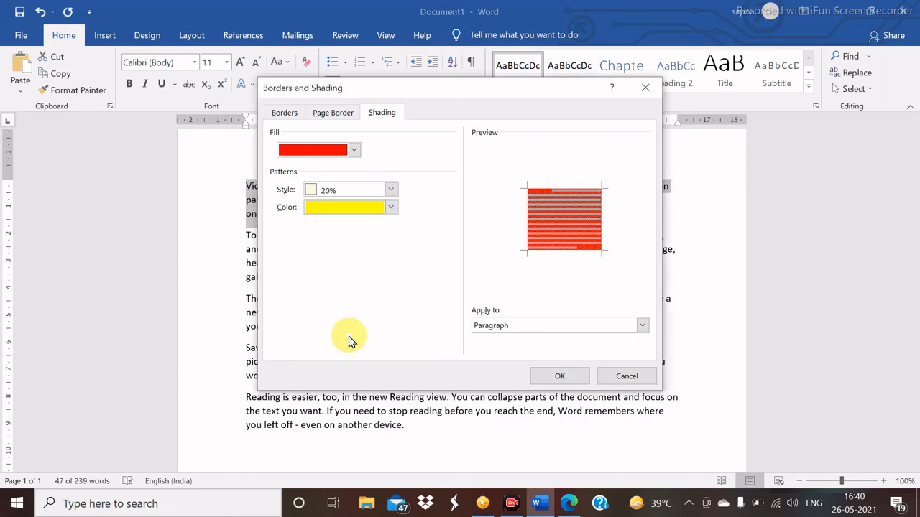
click(392, 207)
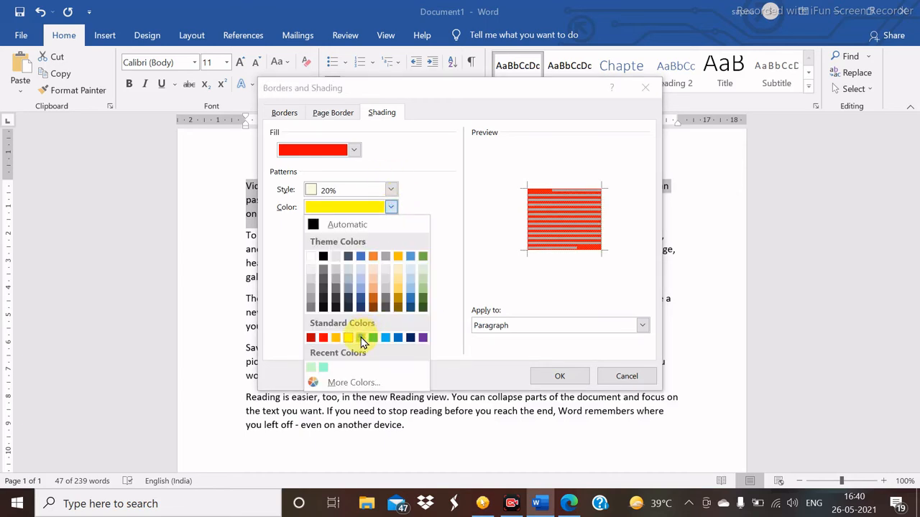
click(361, 338)
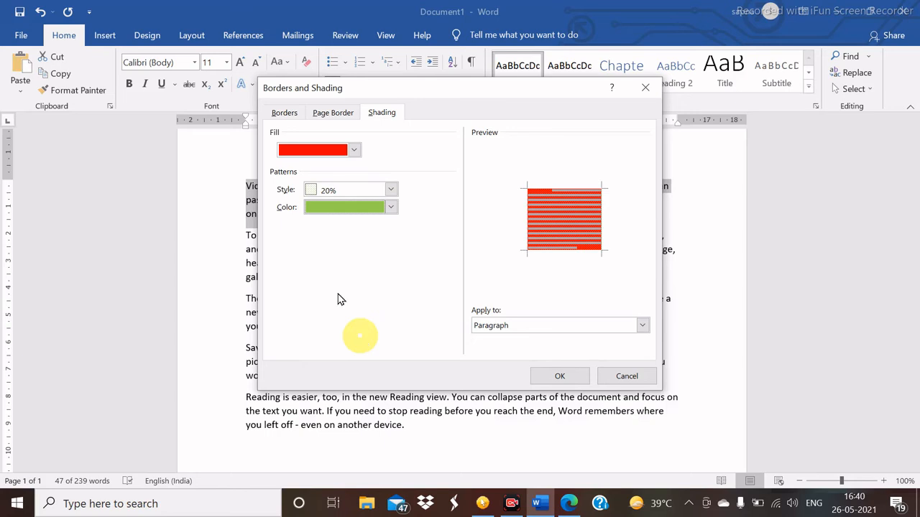
click(391, 207)
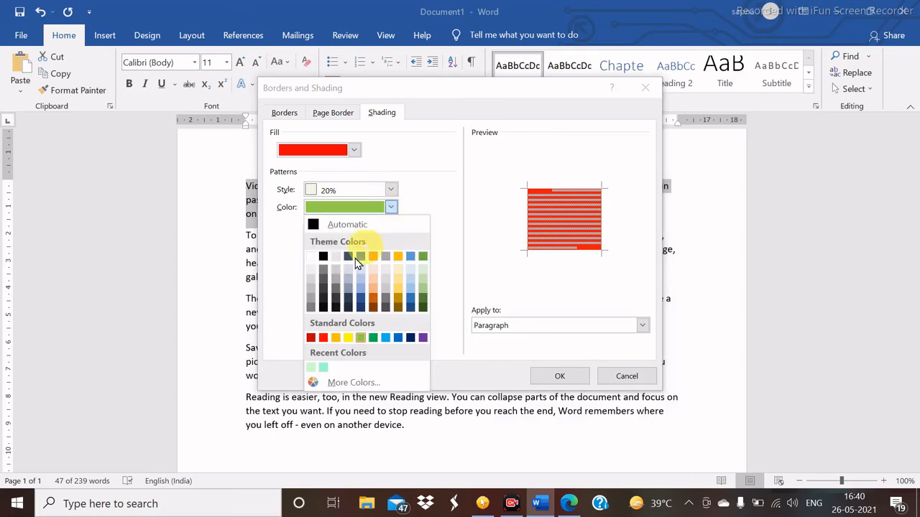
click(324, 339)
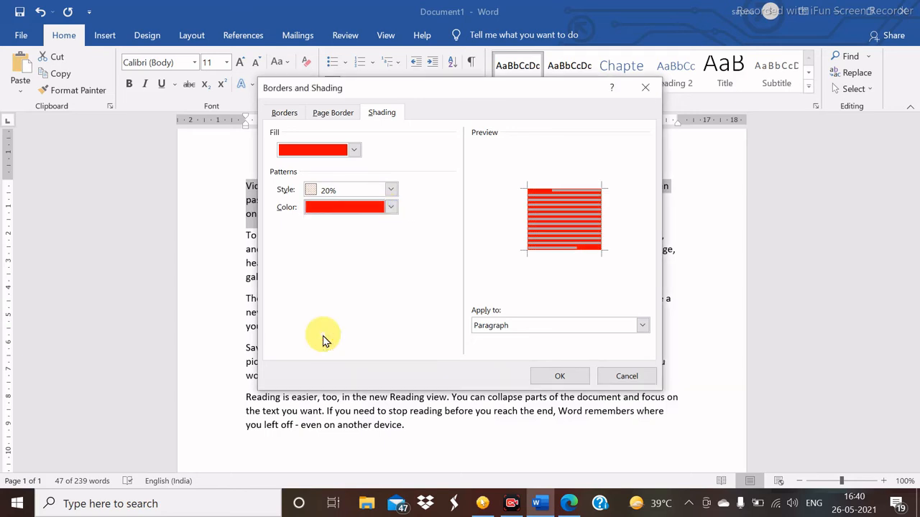
click(558, 377)
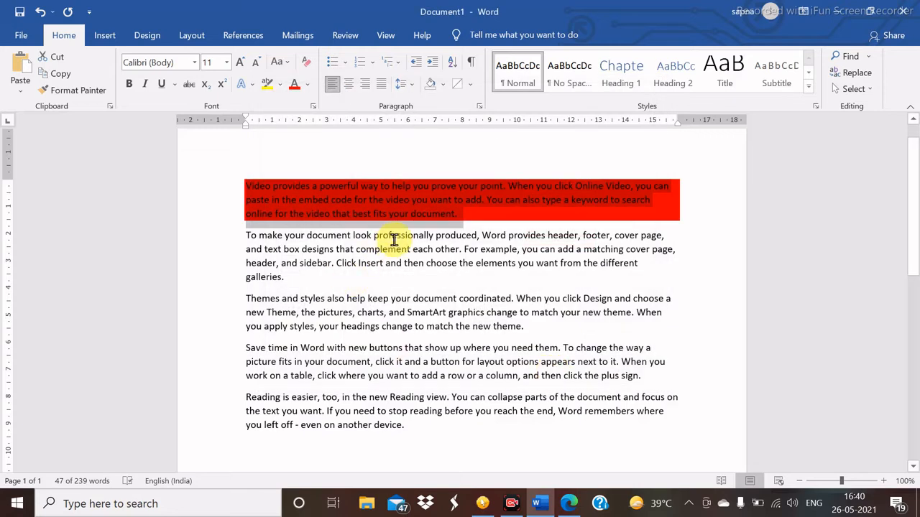
click(394, 240)
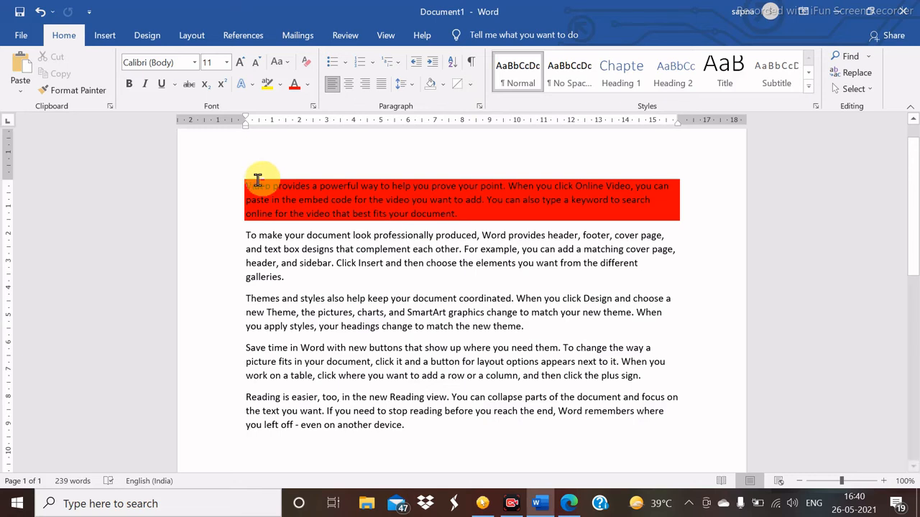
- Select the red-shaded first paragraph and use Clear All Formatting to make it plain text
drag(244, 184, 540, 220)
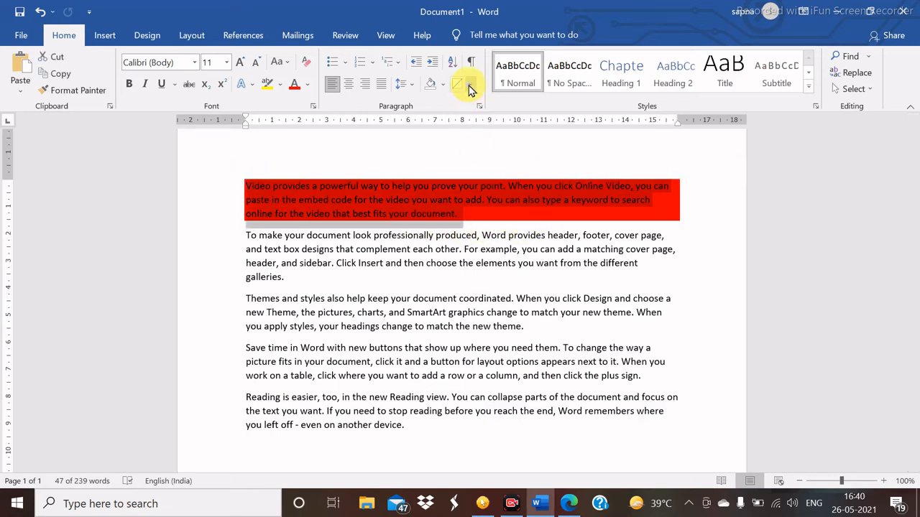
click(305, 64)
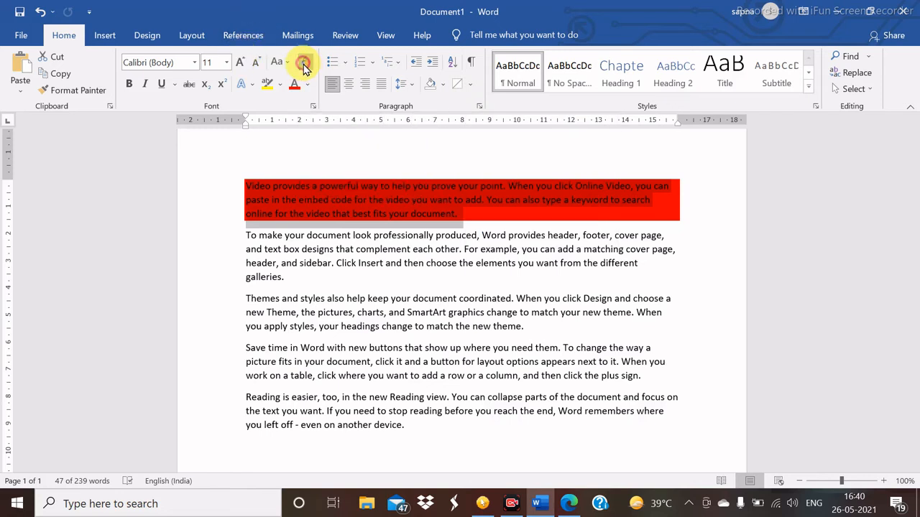
click(354, 282)
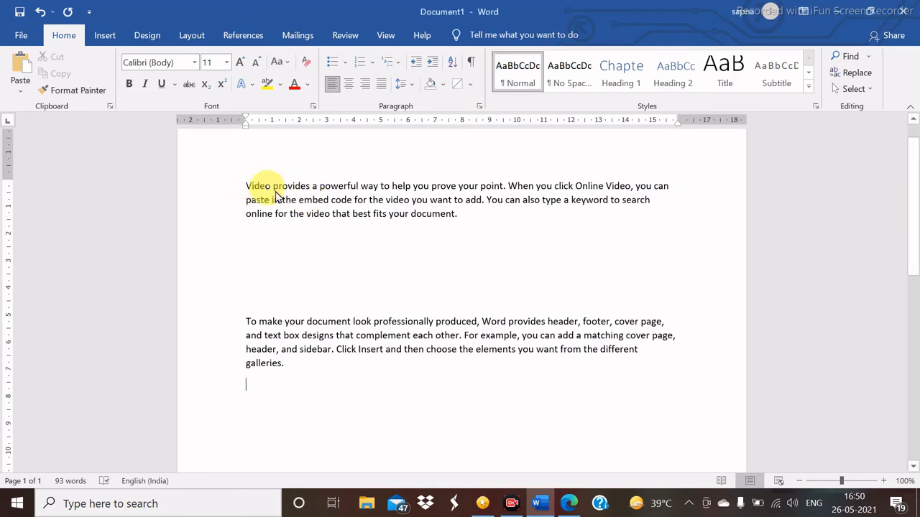
- Apply the Intense Quote style to the first paragraph, then clear it back to Normal text
triple_click(322, 205)
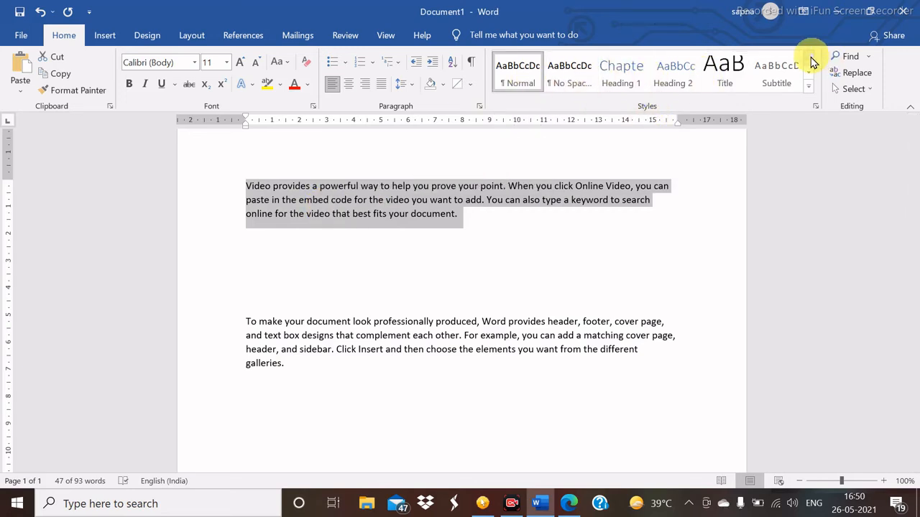
click(809, 61)
click(808, 87)
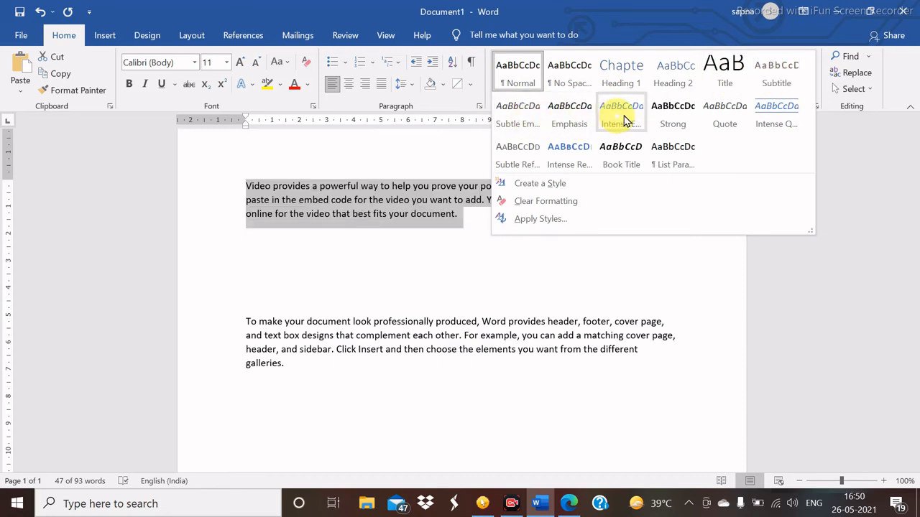
click(776, 115)
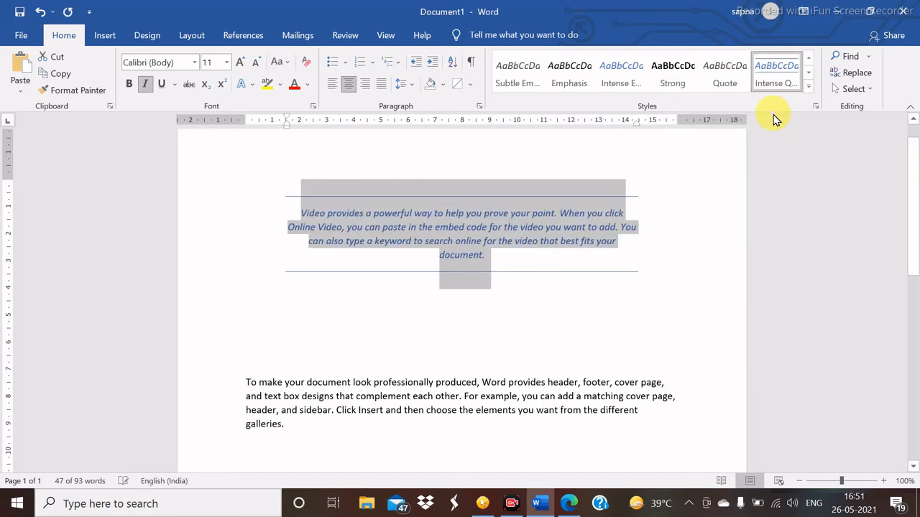
click(684, 217)
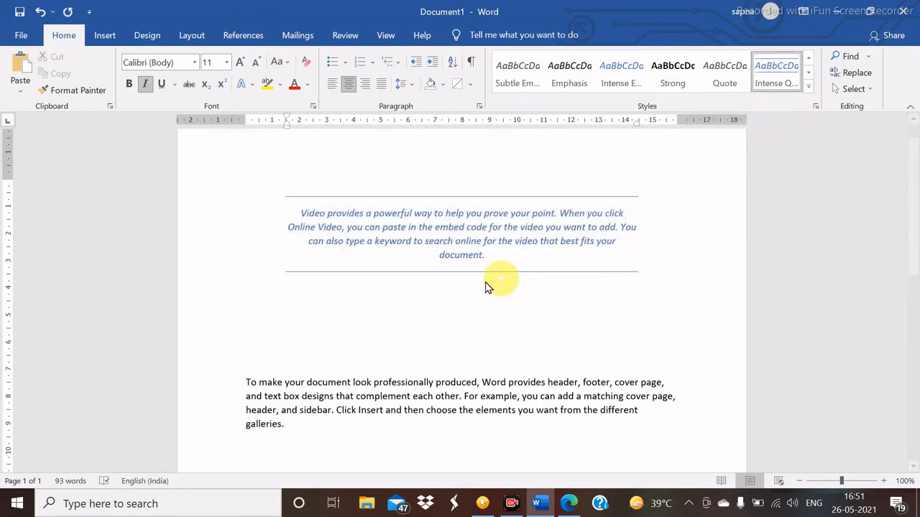
click(810, 89)
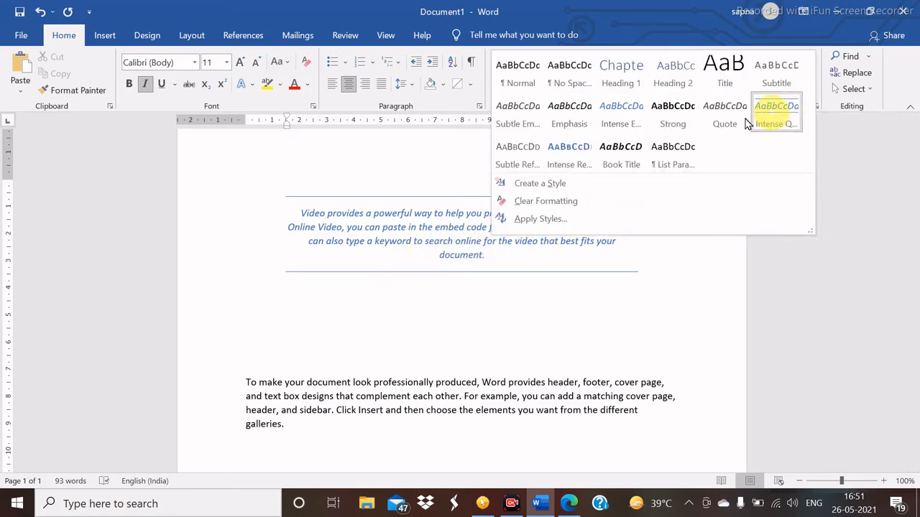
click(540, 207)
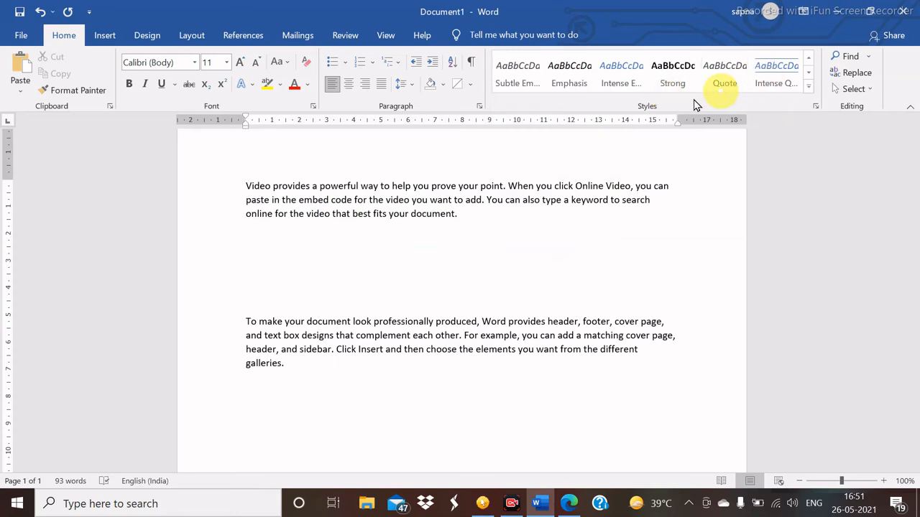
drag(241, 191, 459, 222)
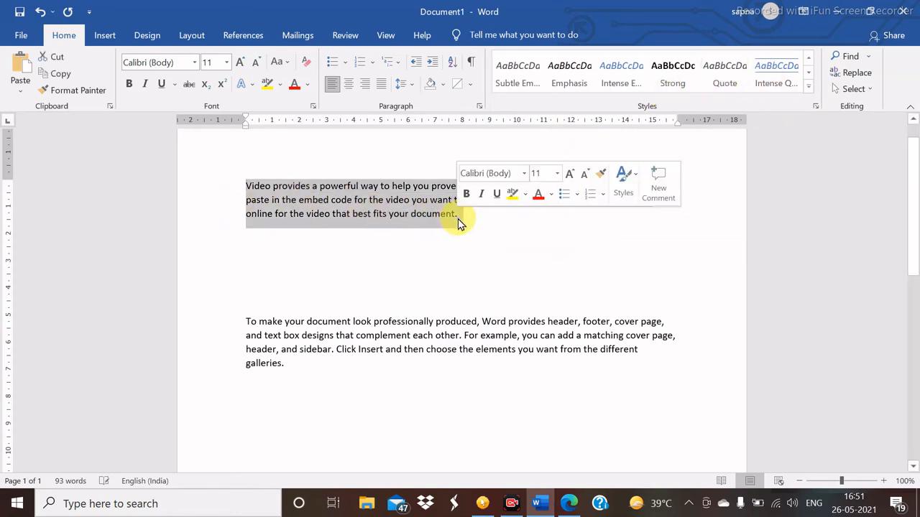
click(808, 85)
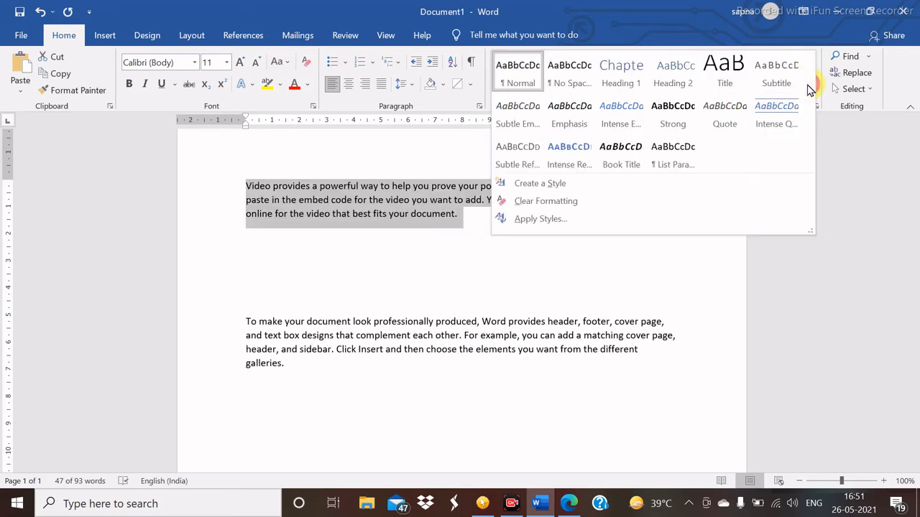
click(629, 121)
click(435, 260)
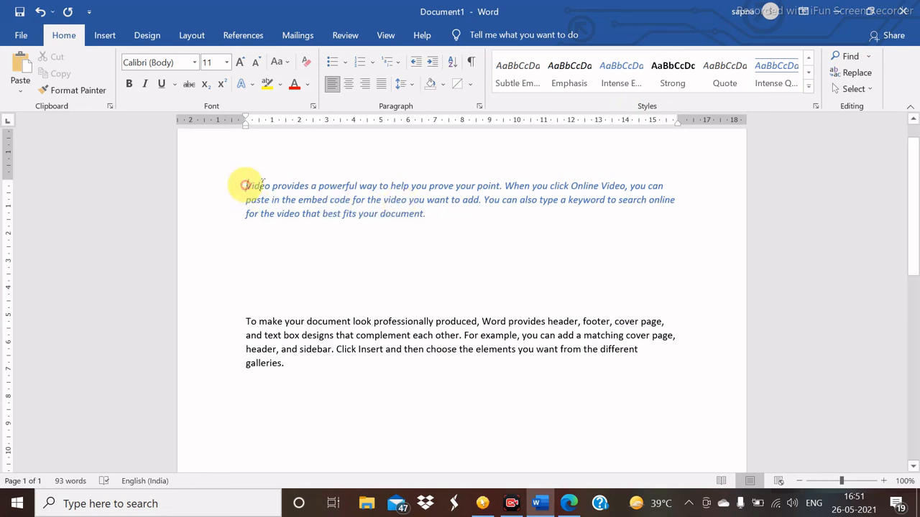
drag(245, 186, 421, 219)
click(429, 232)
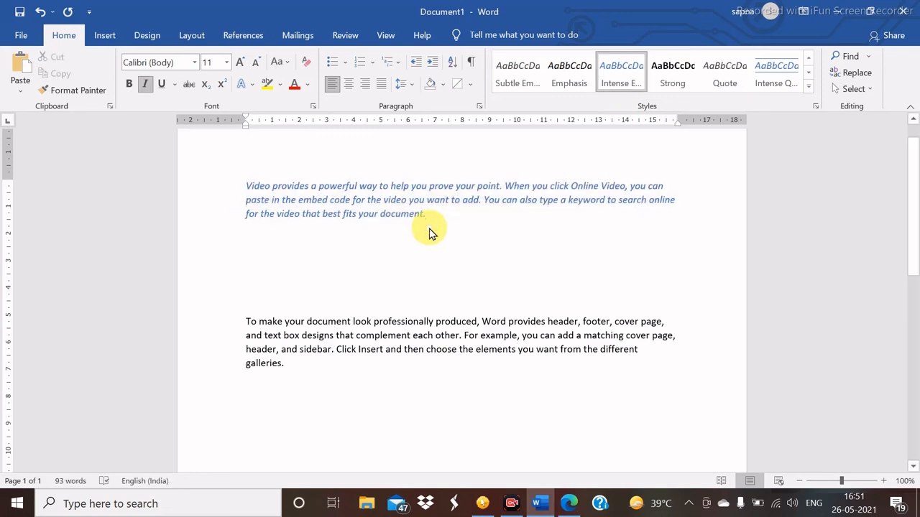
drag(242, 185, 421, 226)
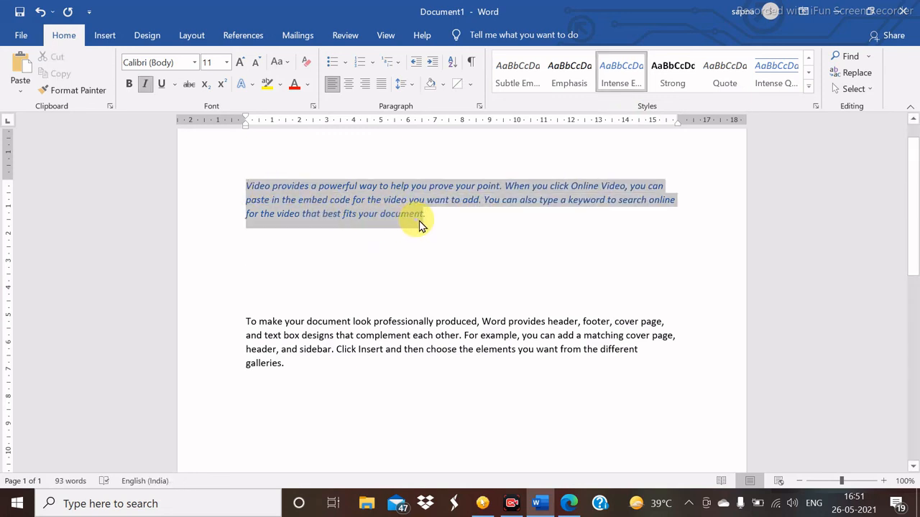
click(429, 225)
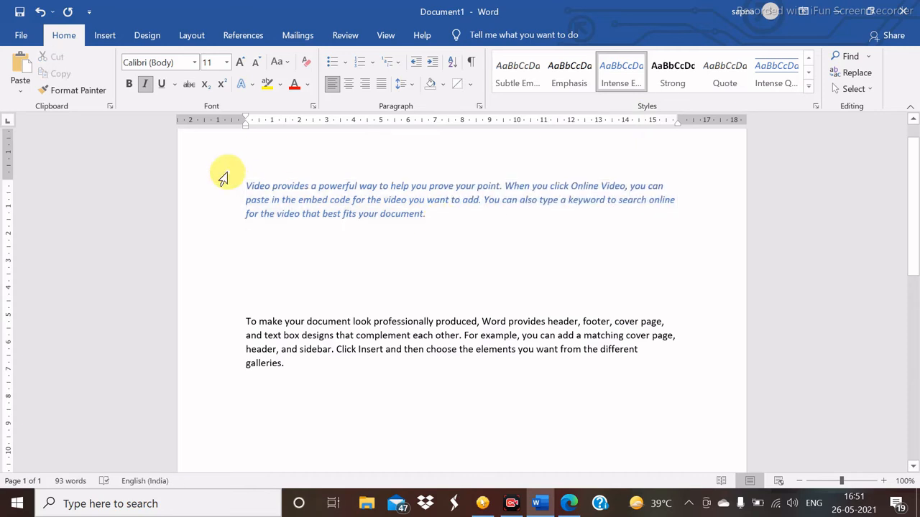
drag(242, 184, 441, 232)
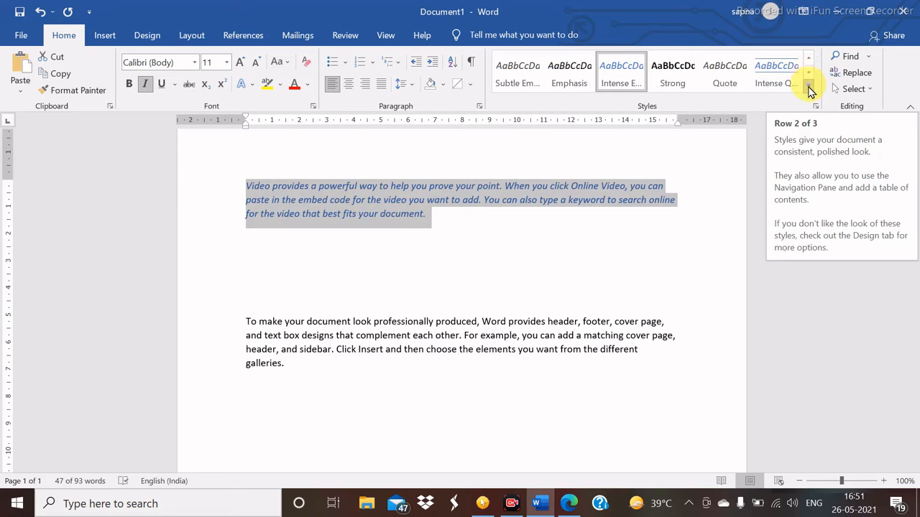
click(808, 88)
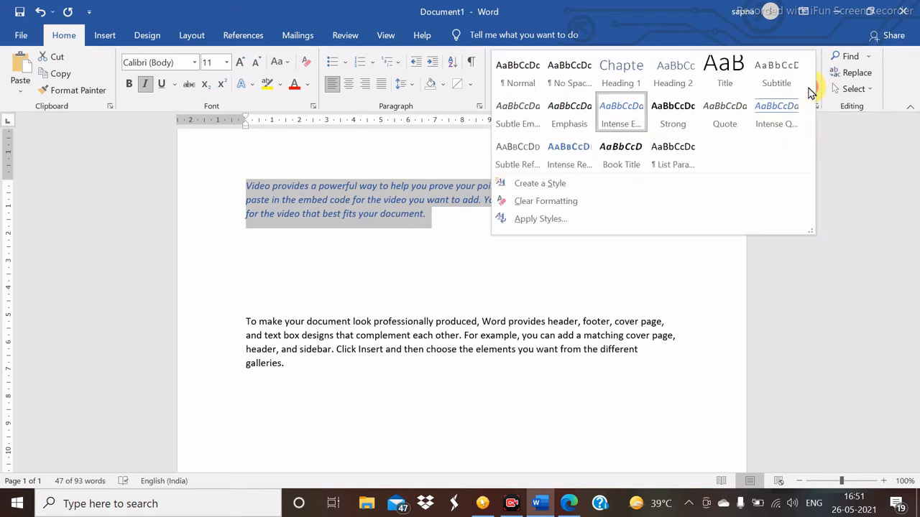
click(537, 206)
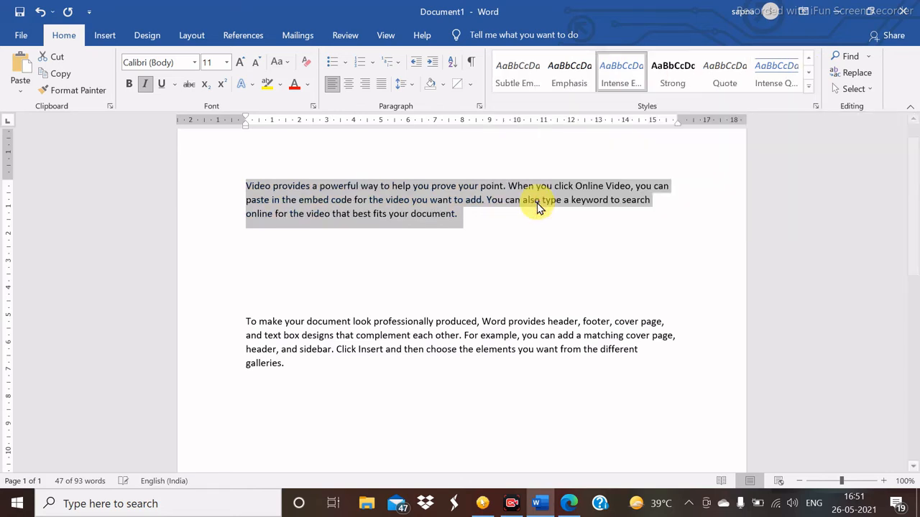
click(469, 232)
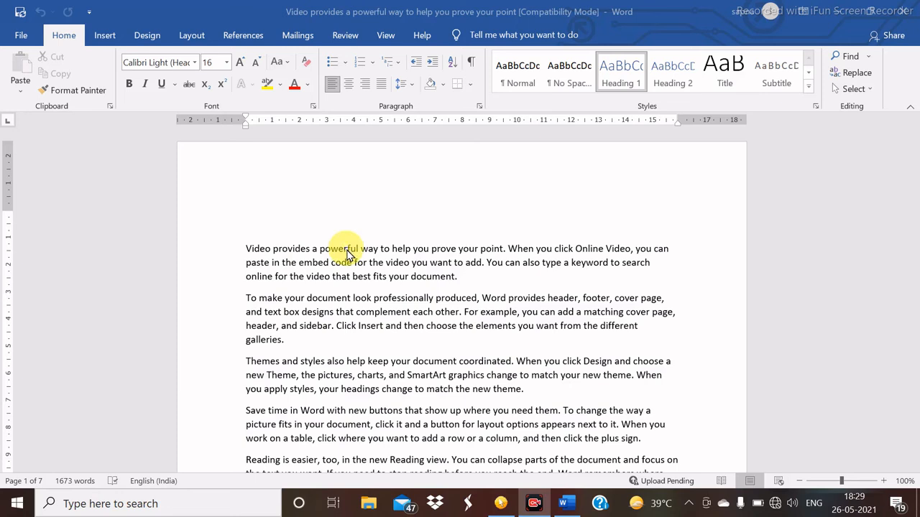
- Open the Navigation pane from the Find dropdown in the Editing group
click(869, 59)
click(869, 58)
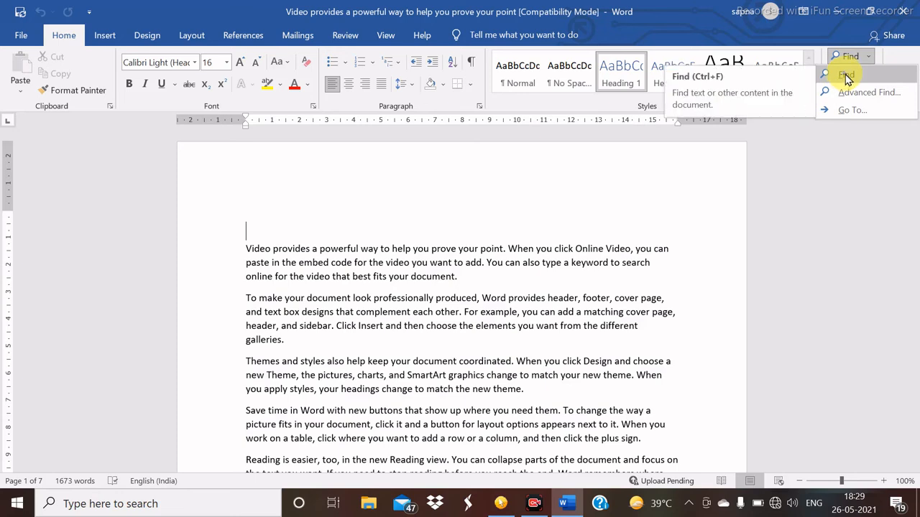
click(846, 75)
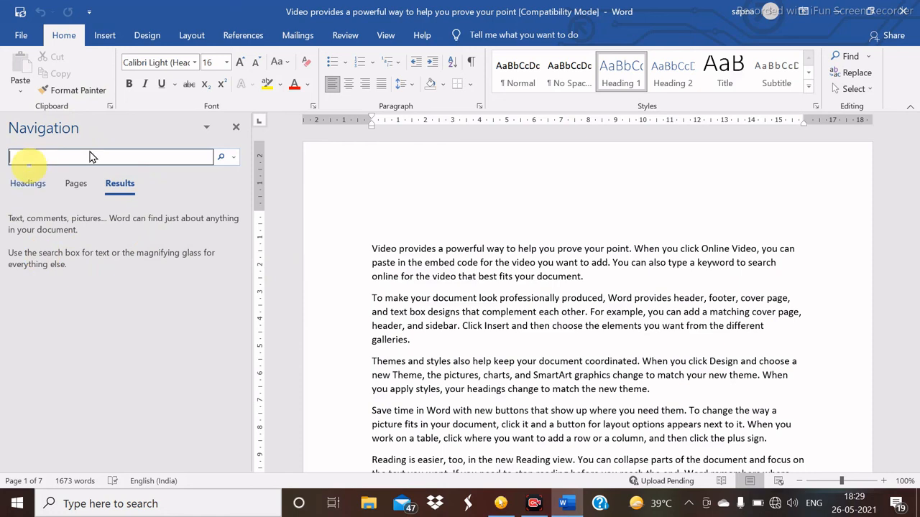
- Type the heading 'Article 1' on the empty Heading 1 line, viewing the Headings list
click(29, 184)
click(411, 212)
text(ar)
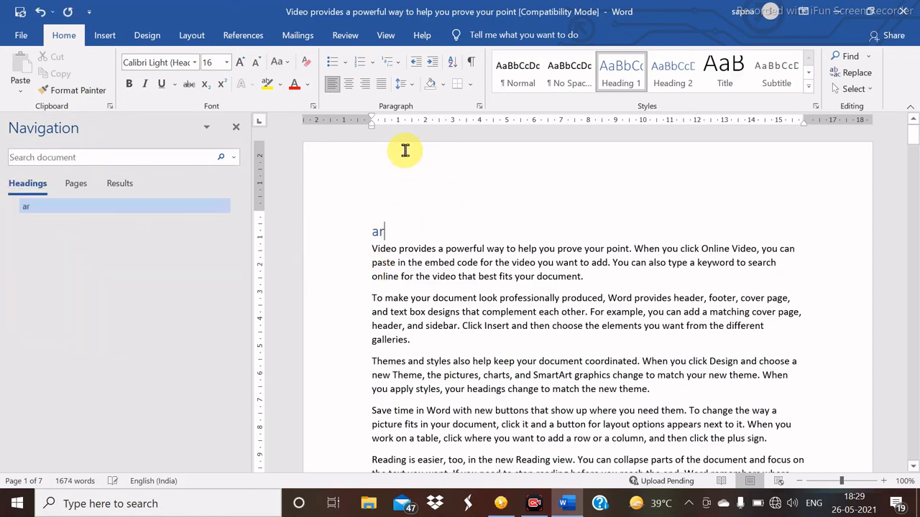
text(ticle 1)
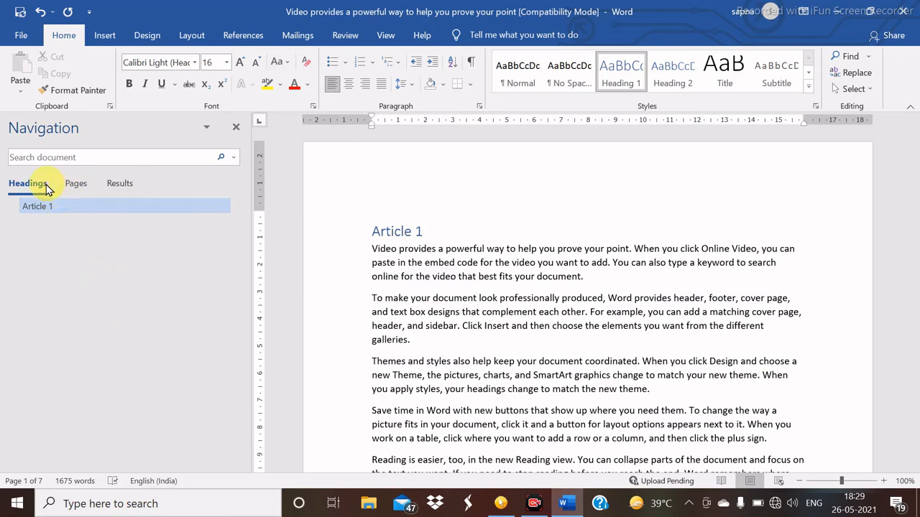
- Browse page thumbnails through pages 2, 3 and 4, return to page 1, then show Results
click(74, 184)
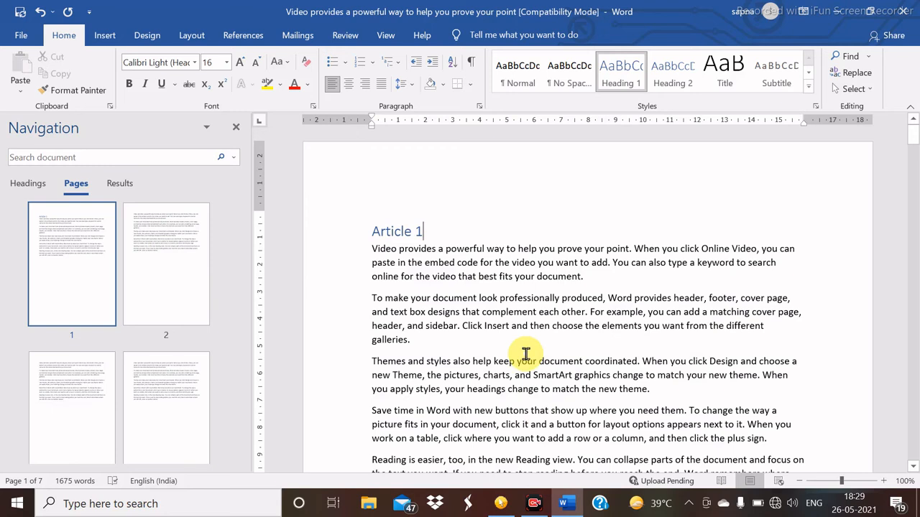
drag(482, 350, 307, 342)
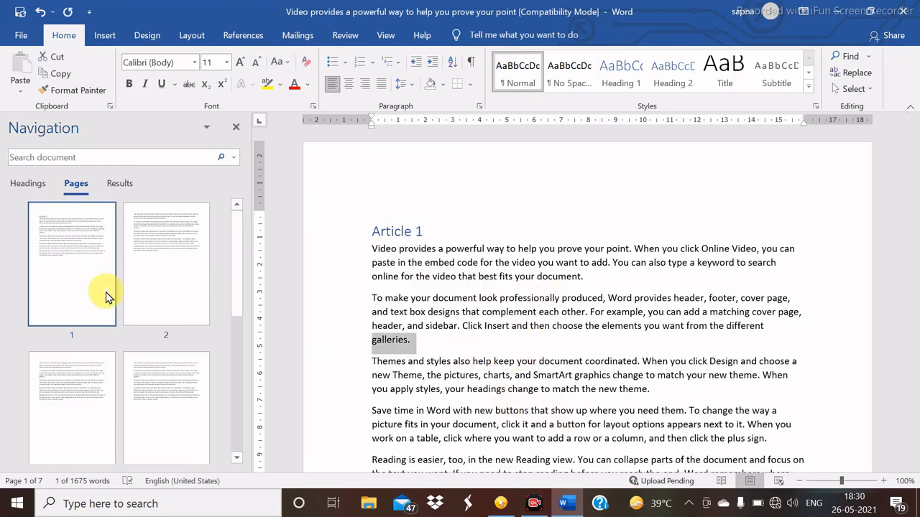
click(158, 280)
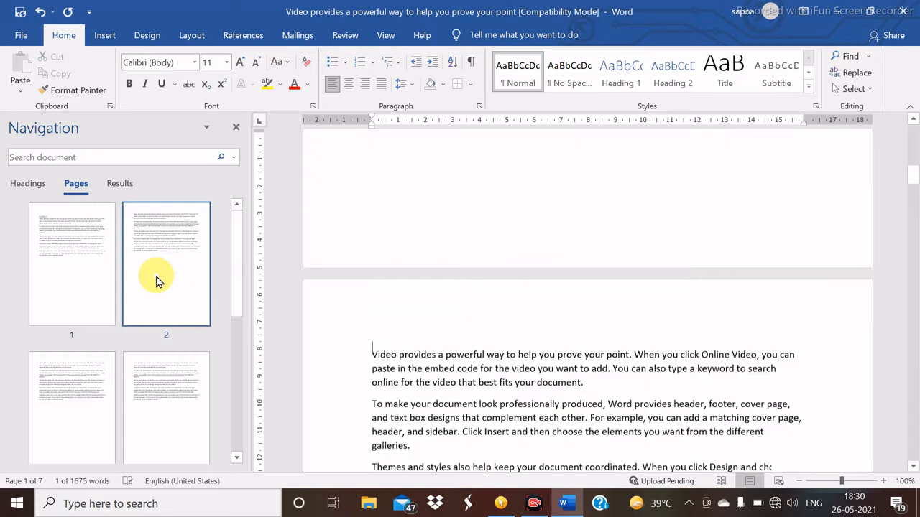
click(97, 388)
click(147, 397)
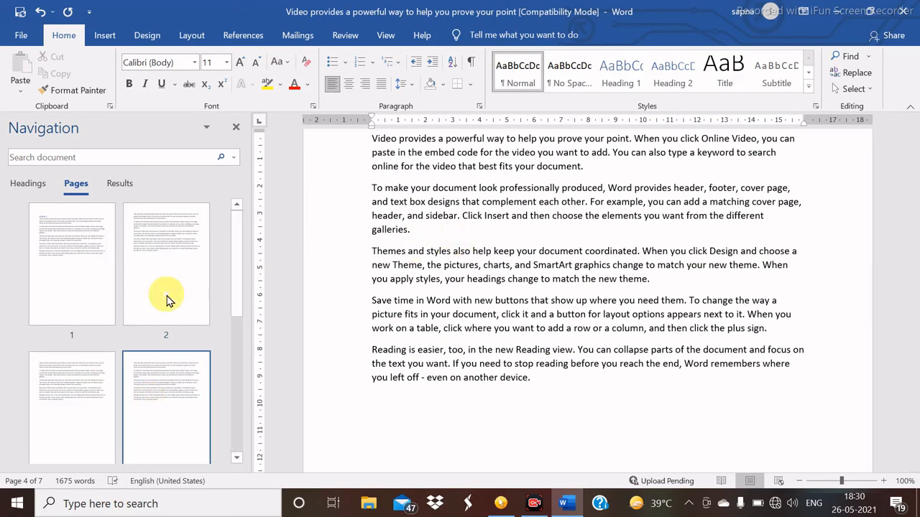
click(79, 264)
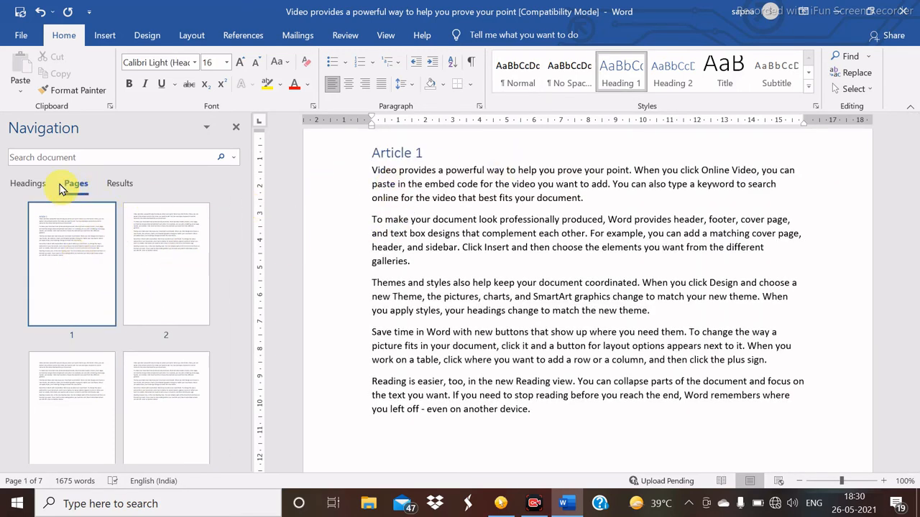
click(131, 188)
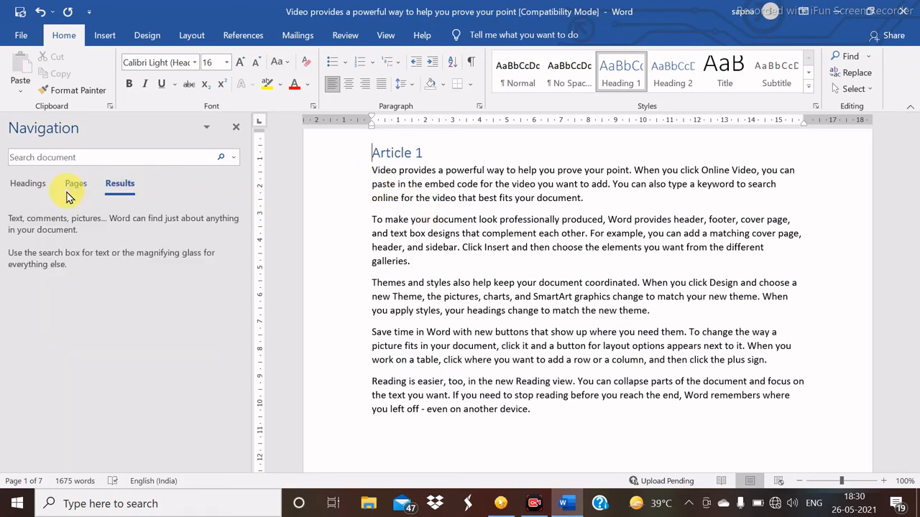
- Search the document for 'video', then for 'to' (98 results), and jump to a match
click(65, 157)
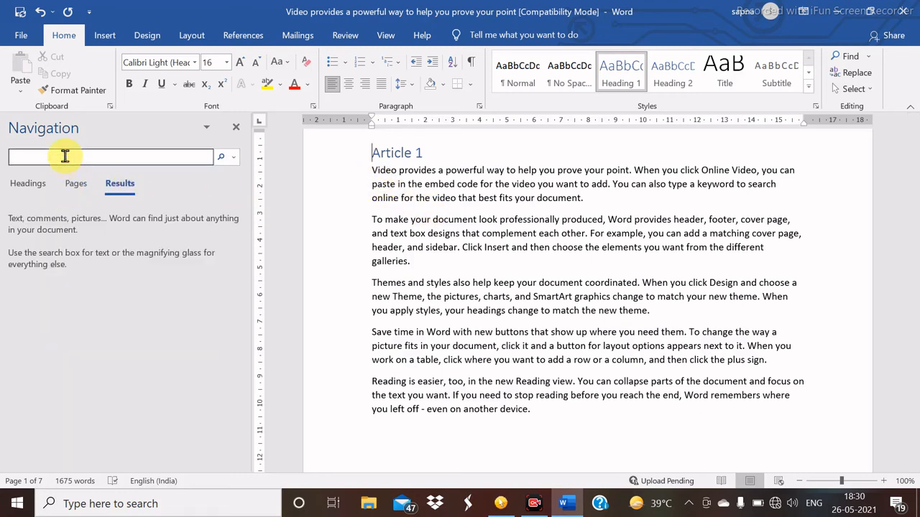
text(video)
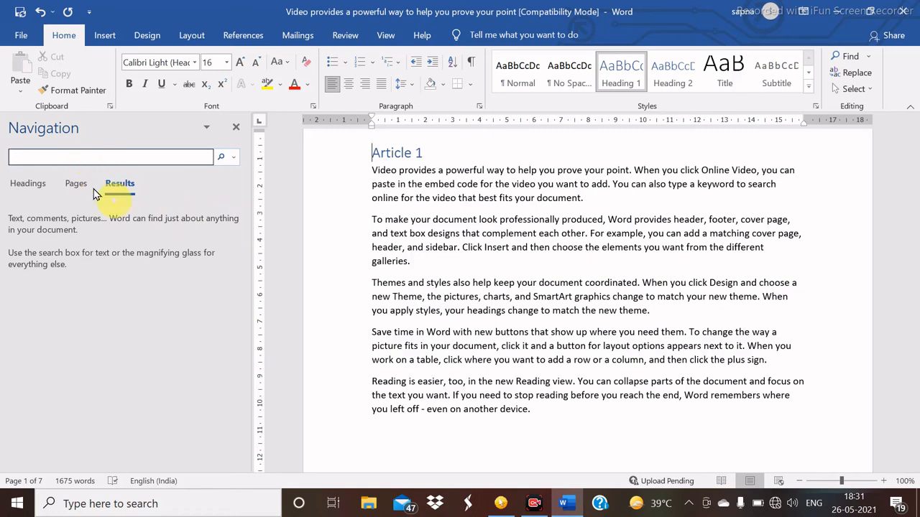
click(65, 158)
text(t)
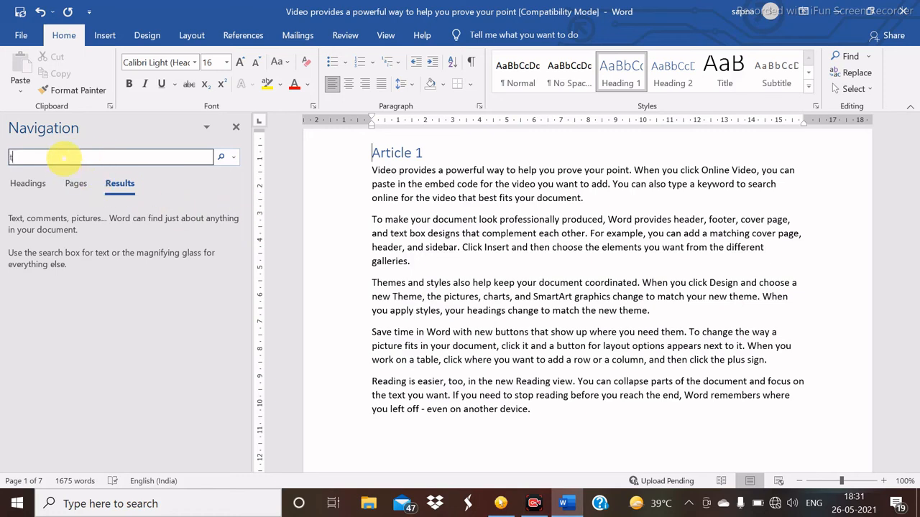
text(o)
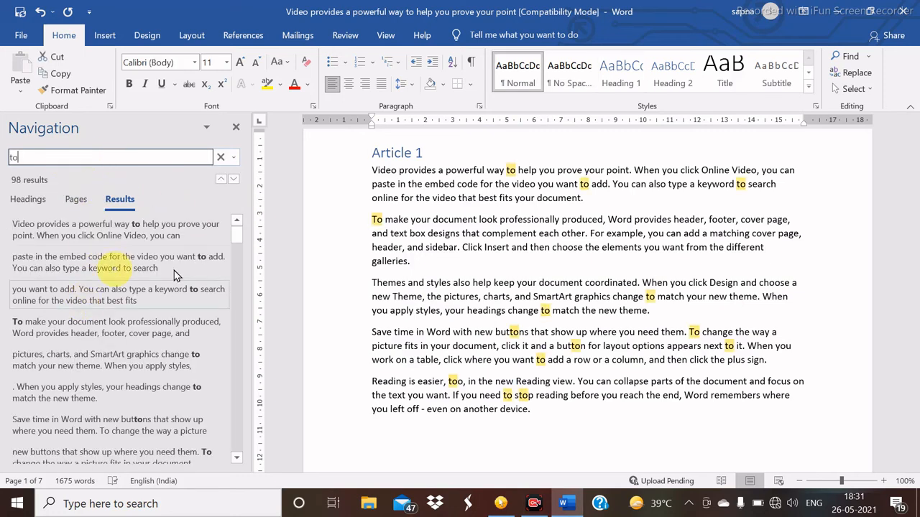
click(176, 275)
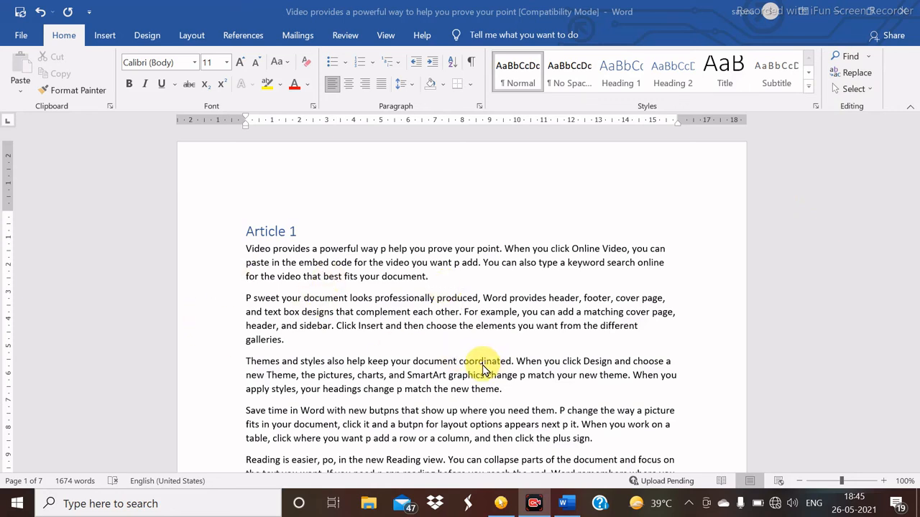
- Open Advanced Find and find the next occurrence of 'your'
click(870, 59)
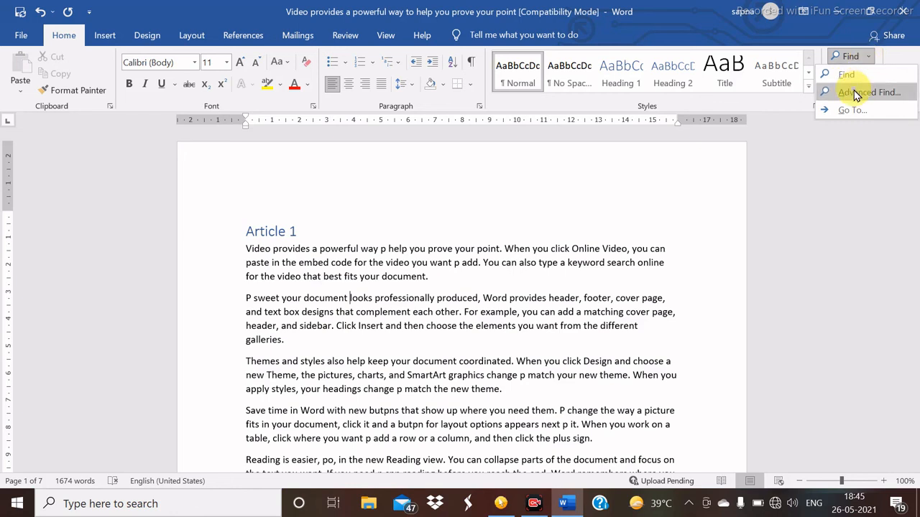
click(857, 94)
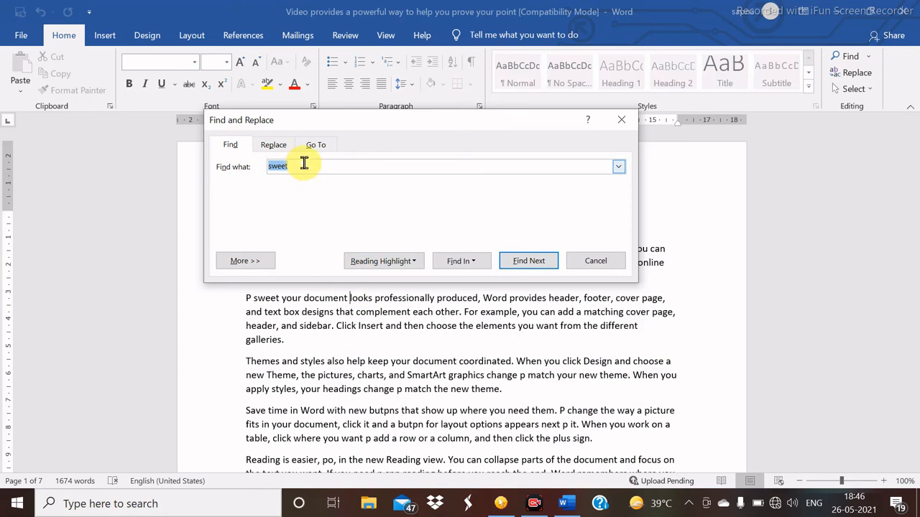
key(BackSpace)
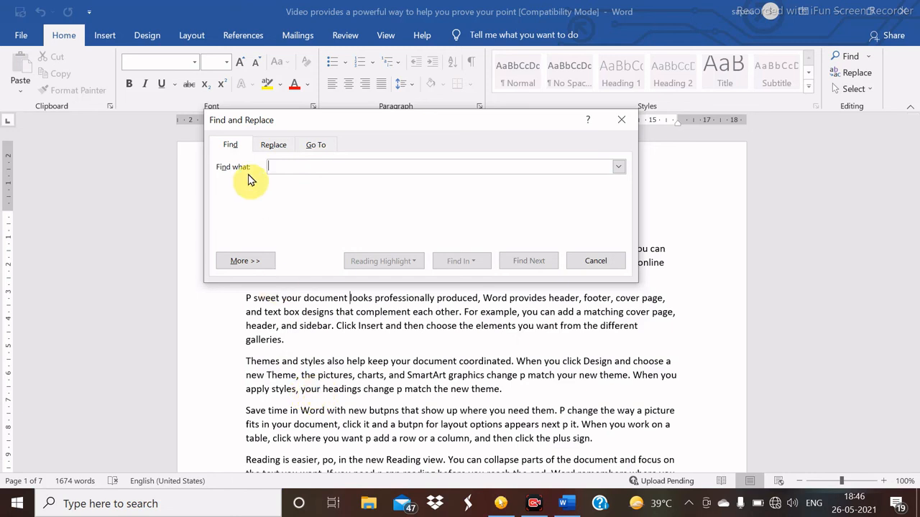
text(your)
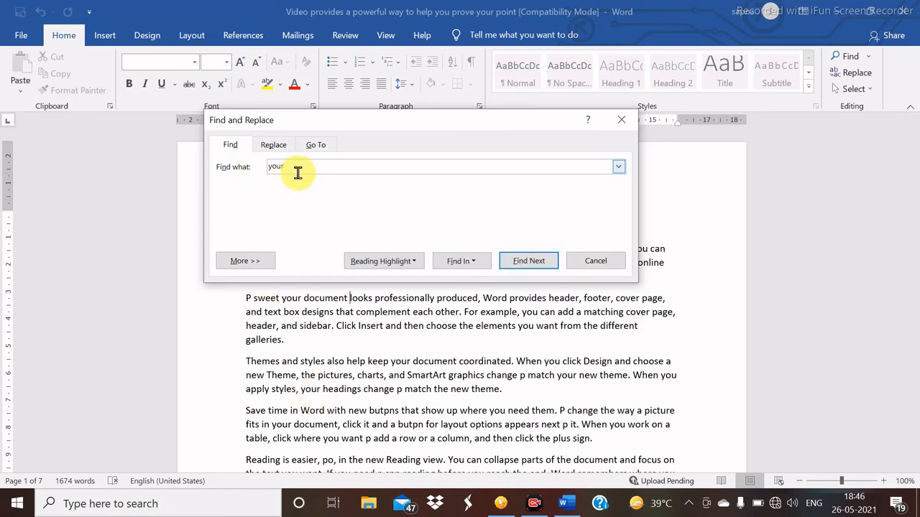
click(522, 262)
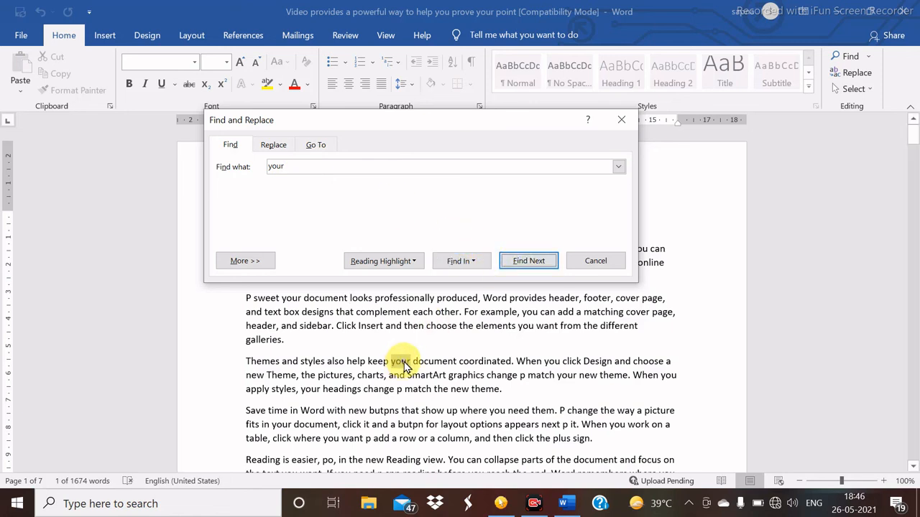
- Search for 'new' and step through three successive matches
click(306, 161)
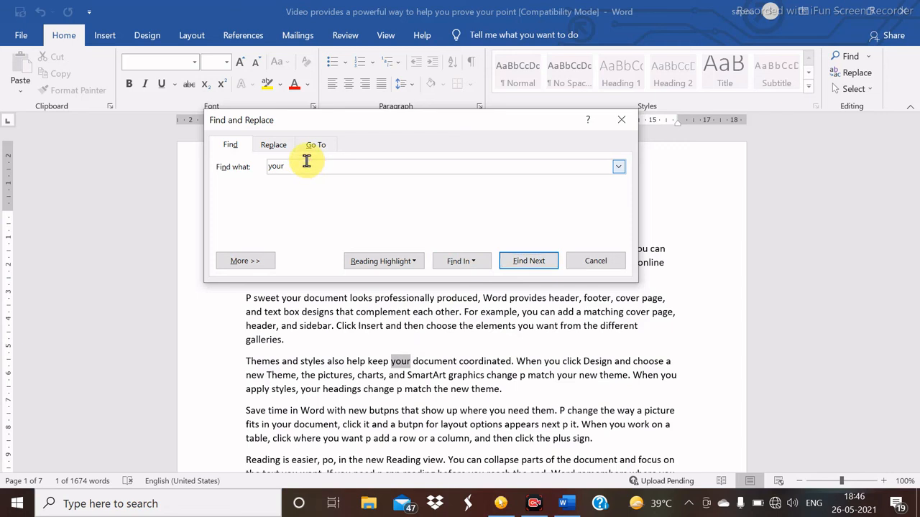
key(BackSpace)
key(BackSpace)
key(BackSpace)
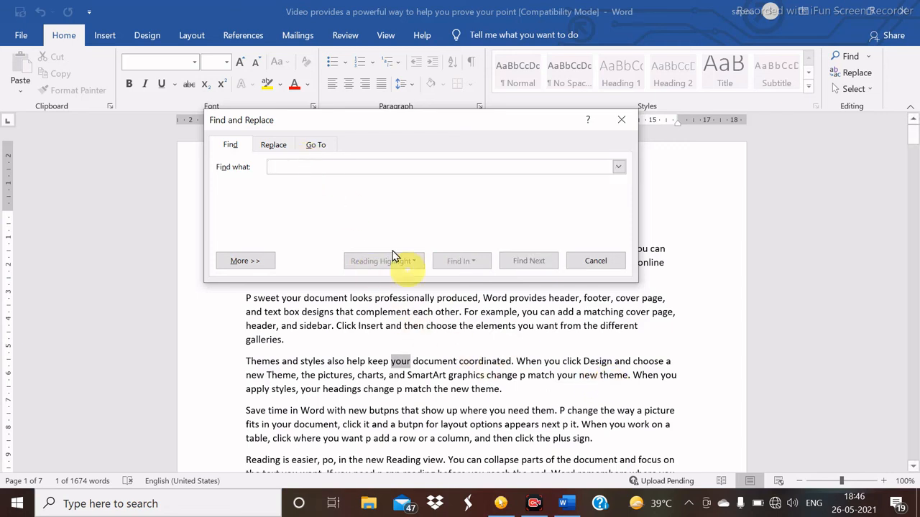
text(new)
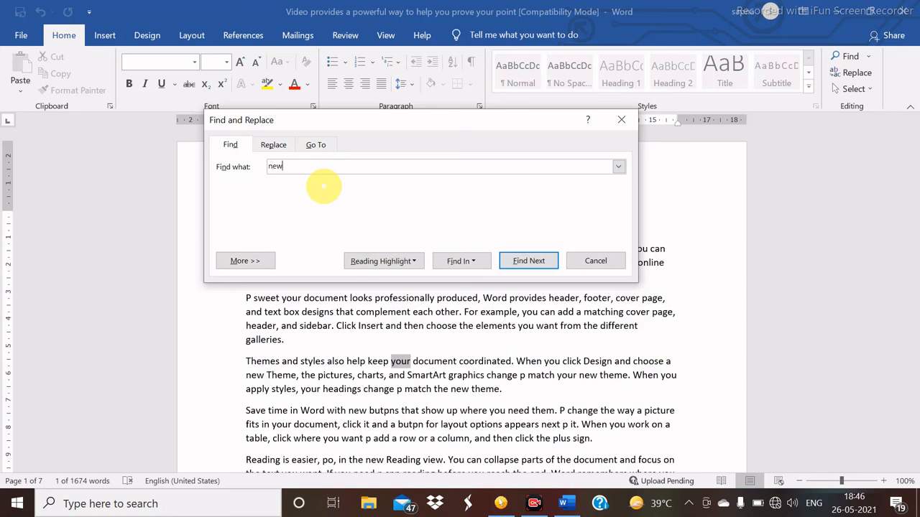
click(528, 261)
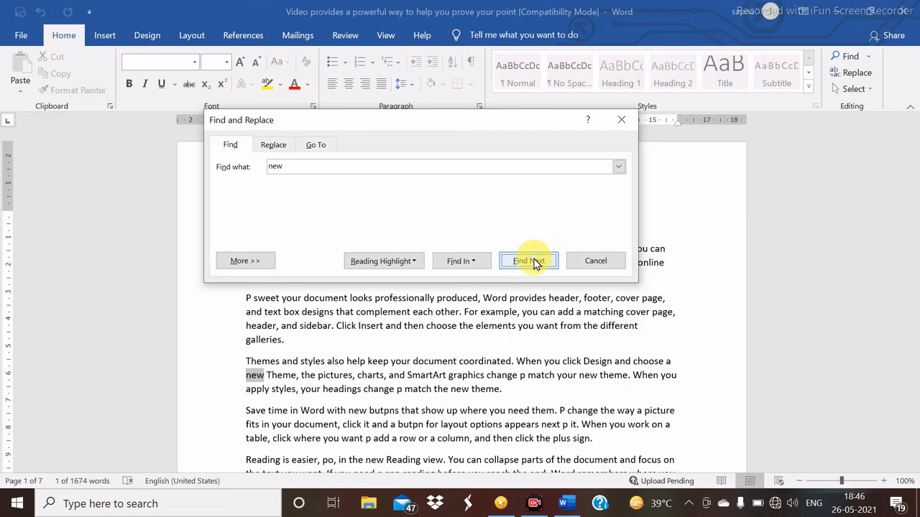
click(528, 261)
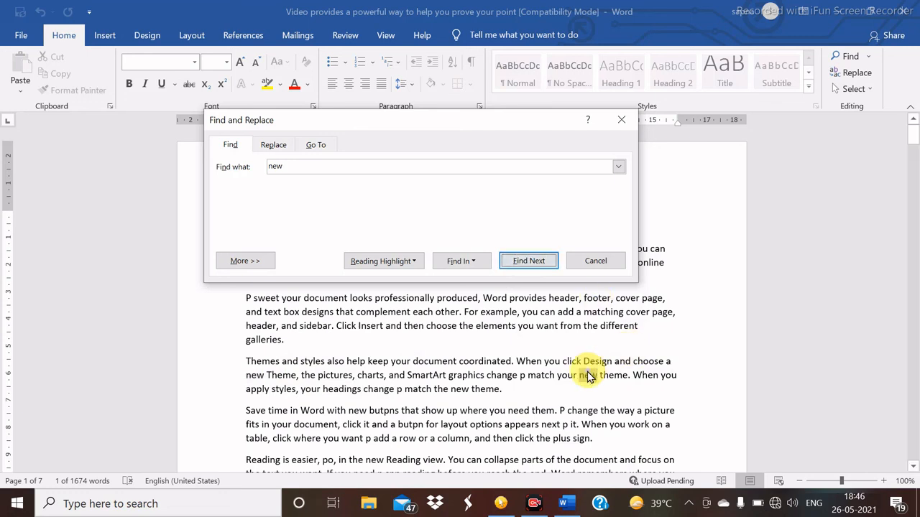
click(540, 263)
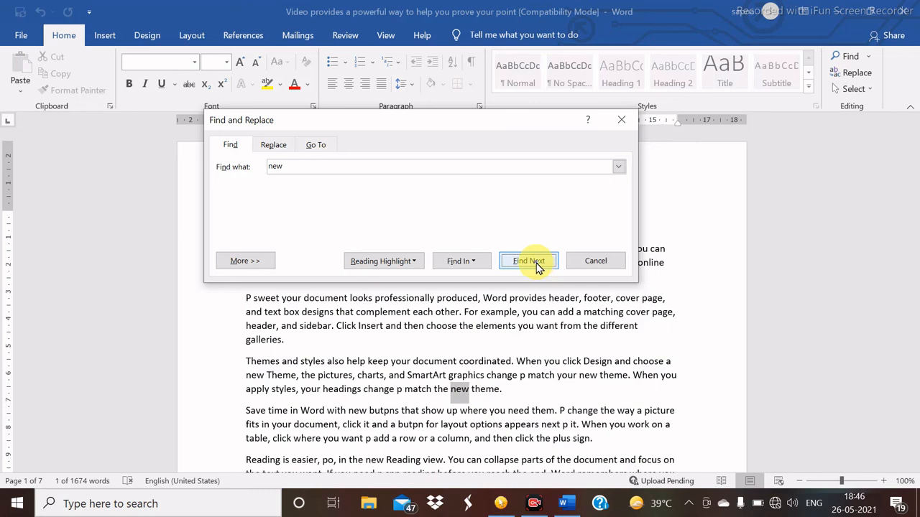
- On the Replace tab, swap three successive 'new' matches for 'to' individually
click(281, 147)
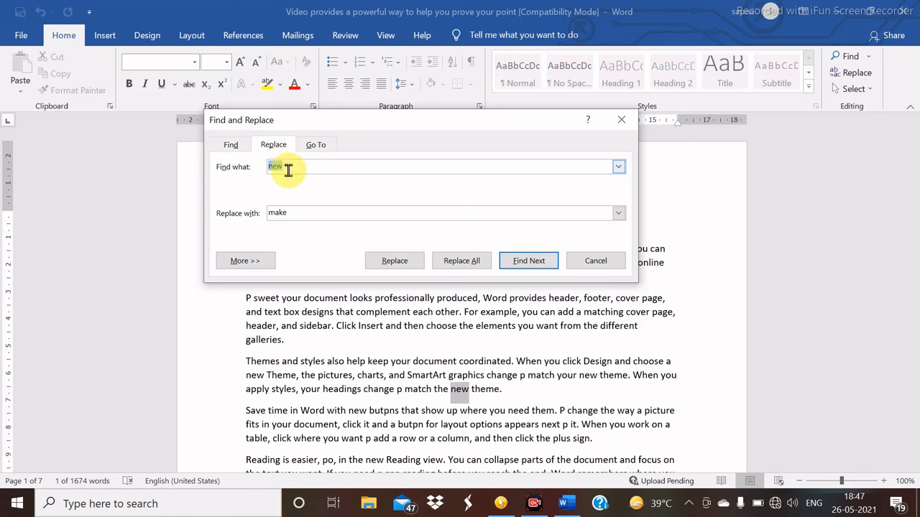
click(288, 169)
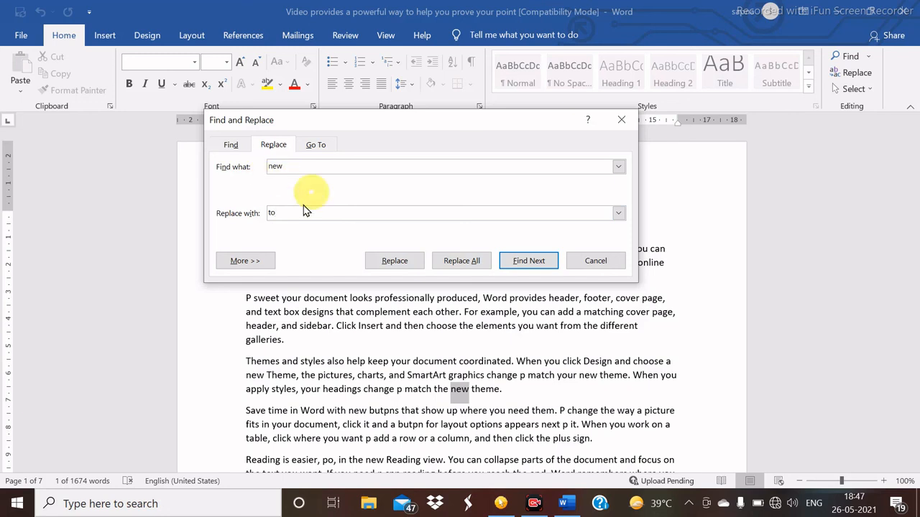
click(406, 264)
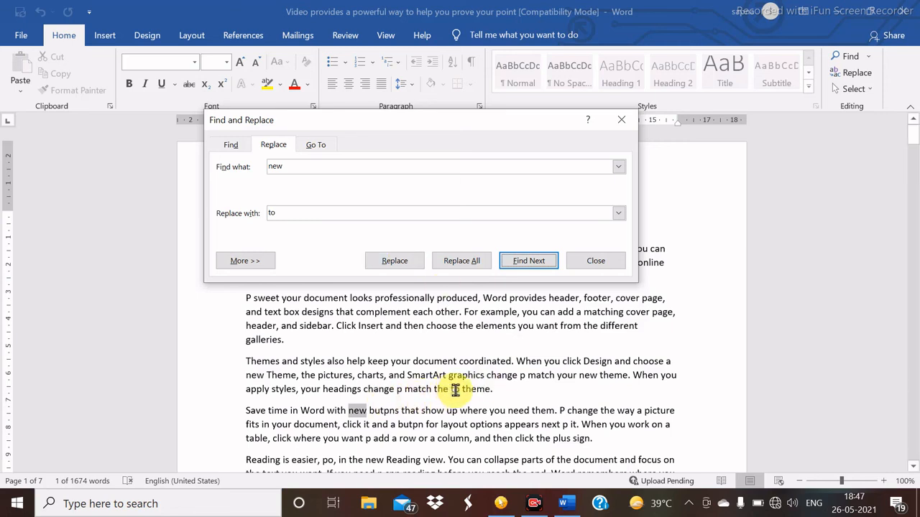
click(403, 262)
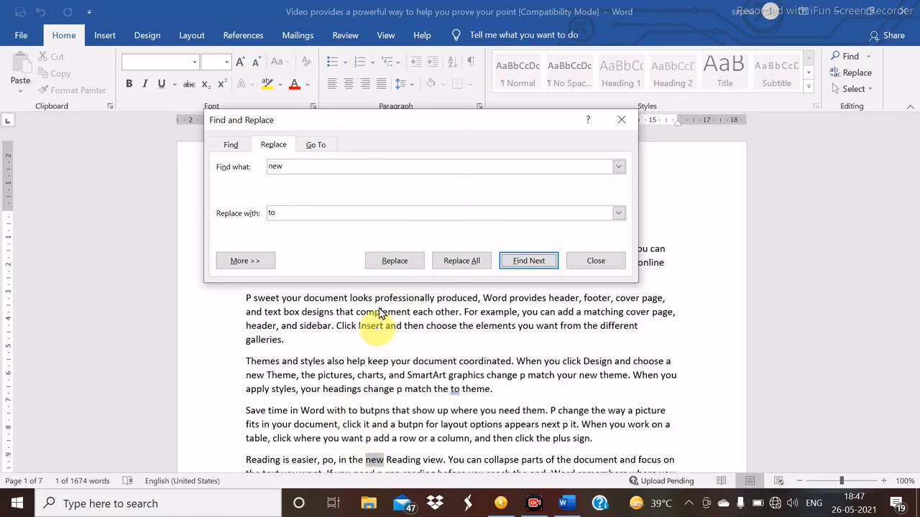
click(400, 265)
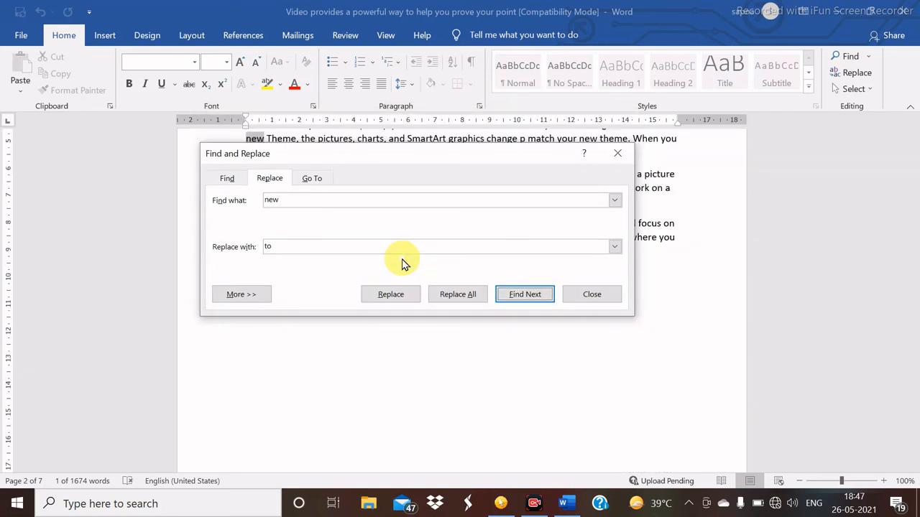
click(913, 205)
drag(914, 205, 912, 96)
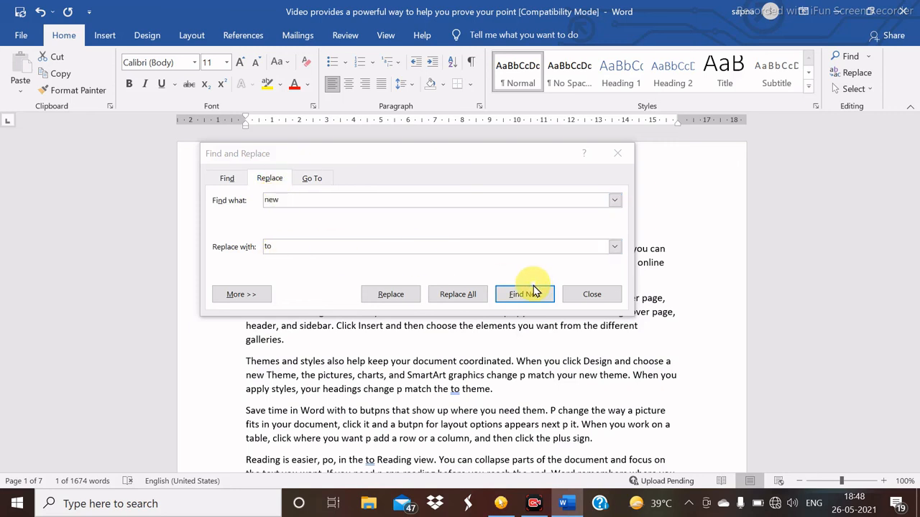
- Use the Go To tab to jump to page 3
click(314, 180)
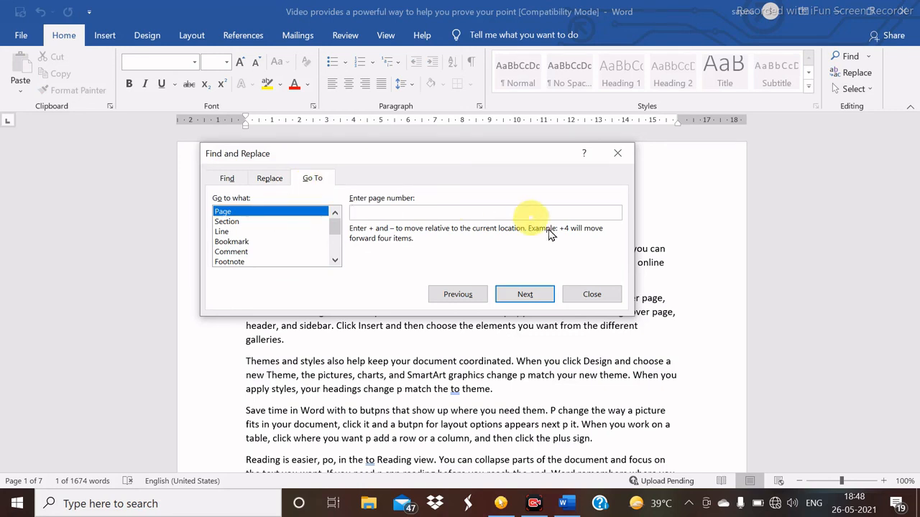
click(371, 210)
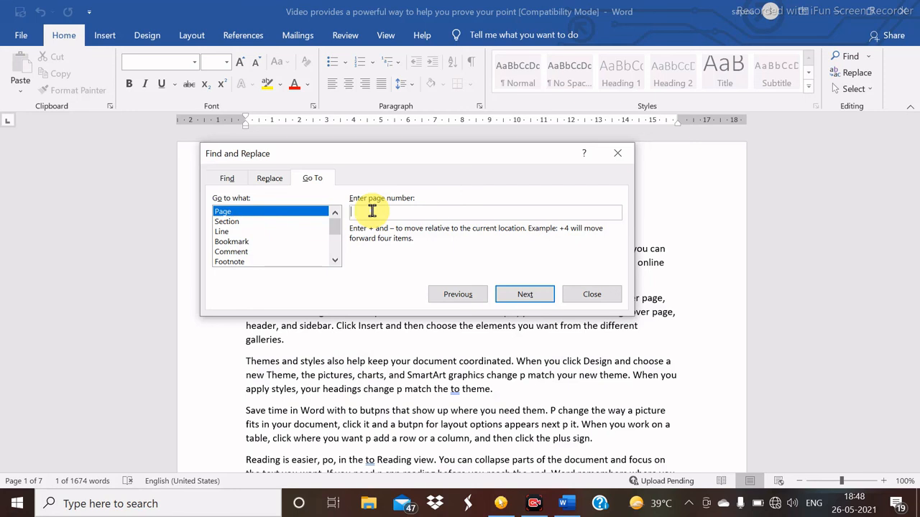
text(3)
click(519, 293)
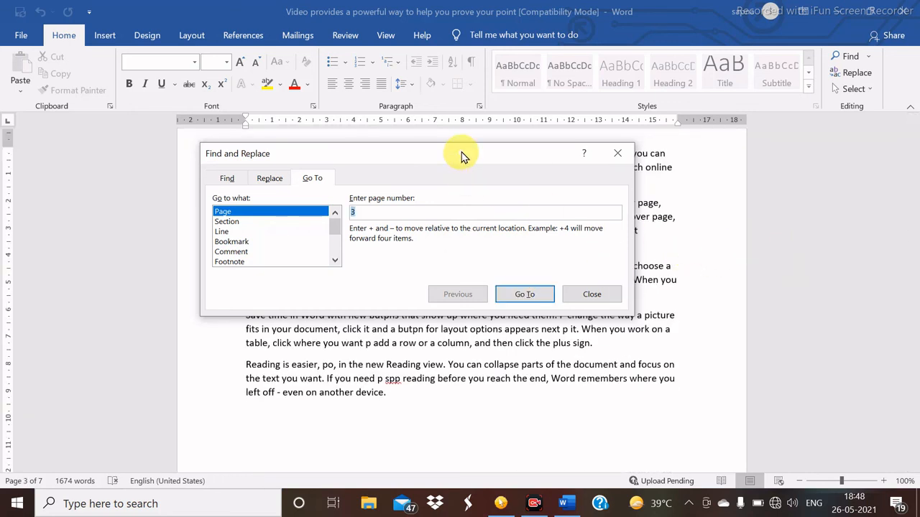
- Move the dialog aside and go back to page 1
drag(462, 155, 476, 261)
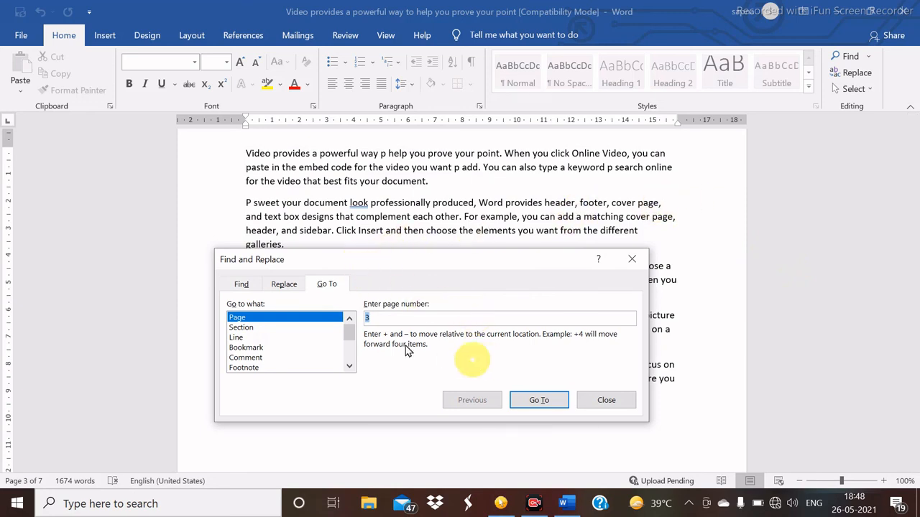
key(BackSpace)
text(1)
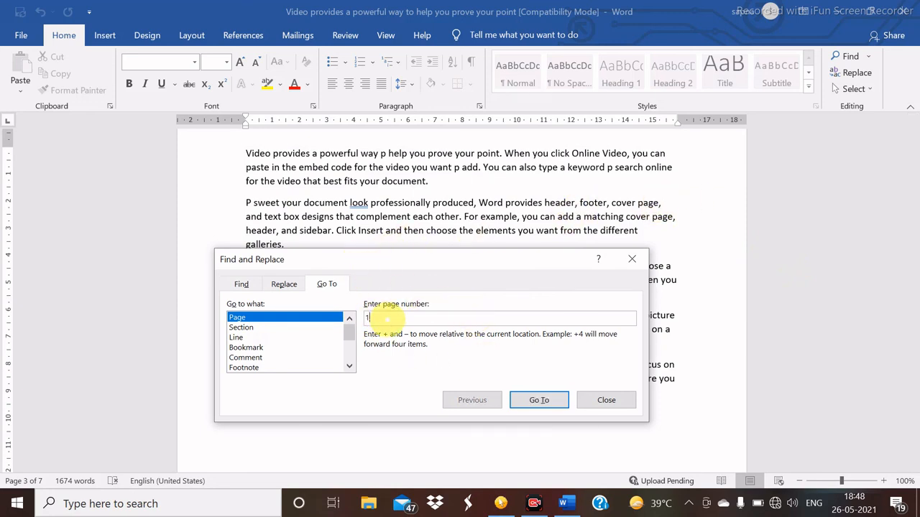
click(539, 400)
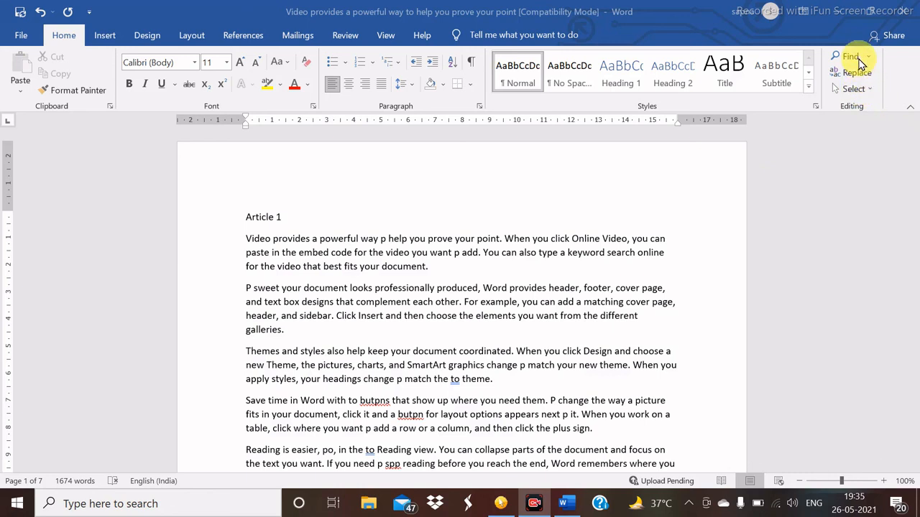
- Select all the document's text with Select > Select All, scrolling and repeating it once
click(870, 94)
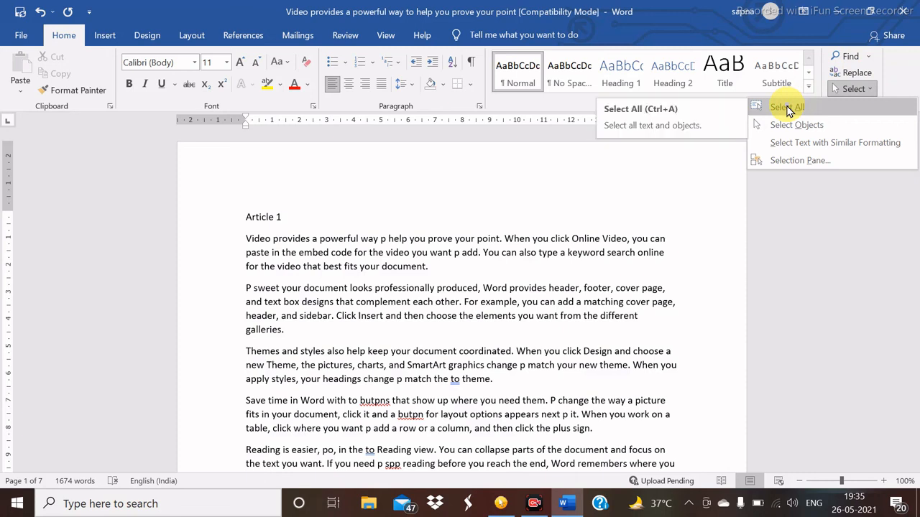
click(712, 152)
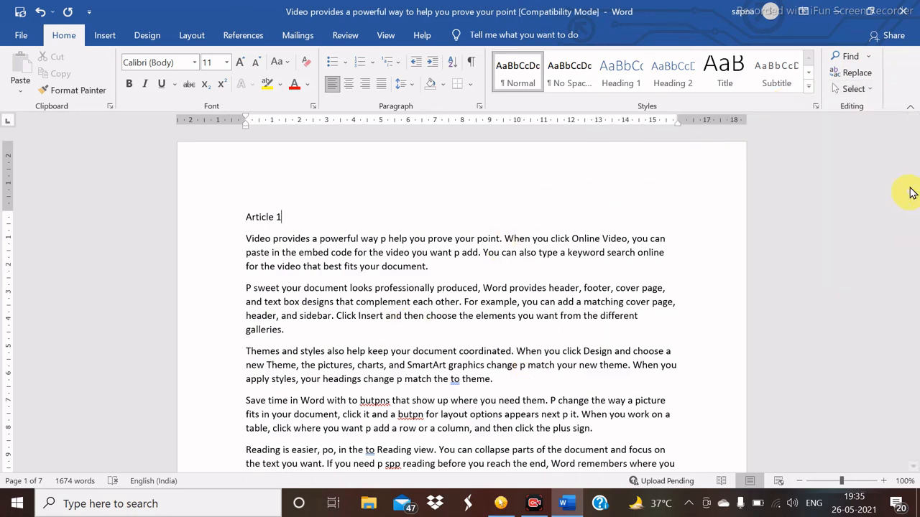
mouse_move(915, 140)
mouse_down()
mouse_move(903, 380)
mouse_move(912, 390)
mouse_move(912, 136)
mouse_up()
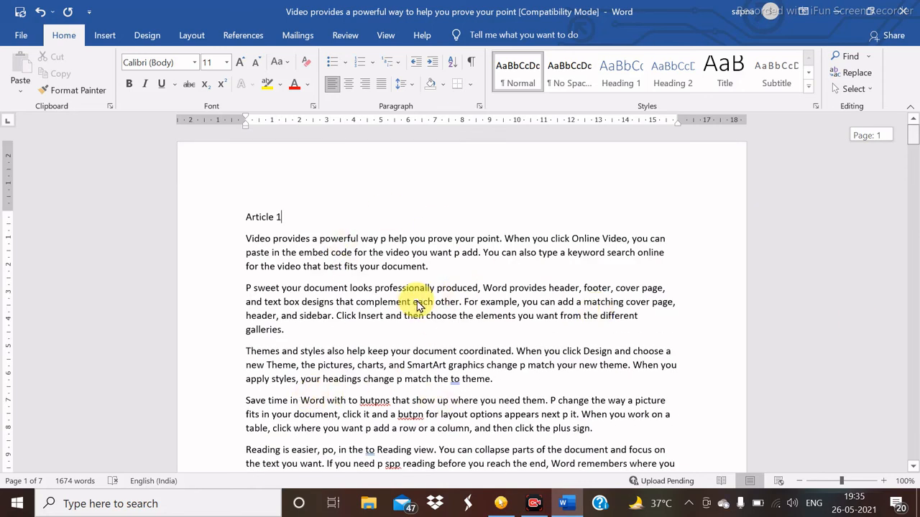
click(866, 89)
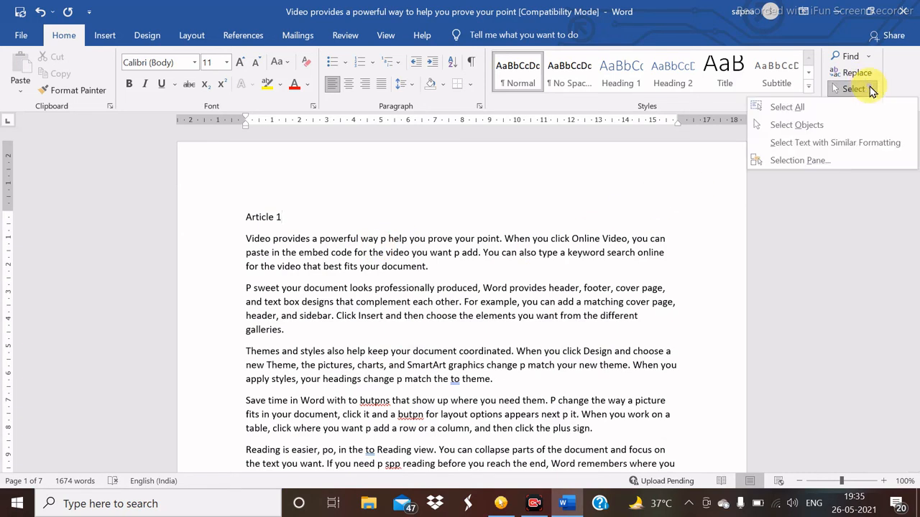
click(799, 107)
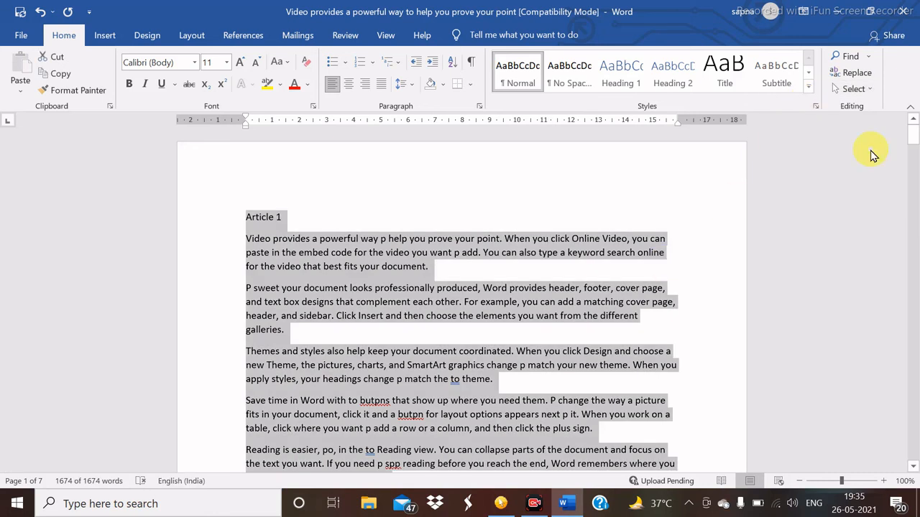
drag(910, 129, 905, 285)
drag(902, 281, 903, 113)
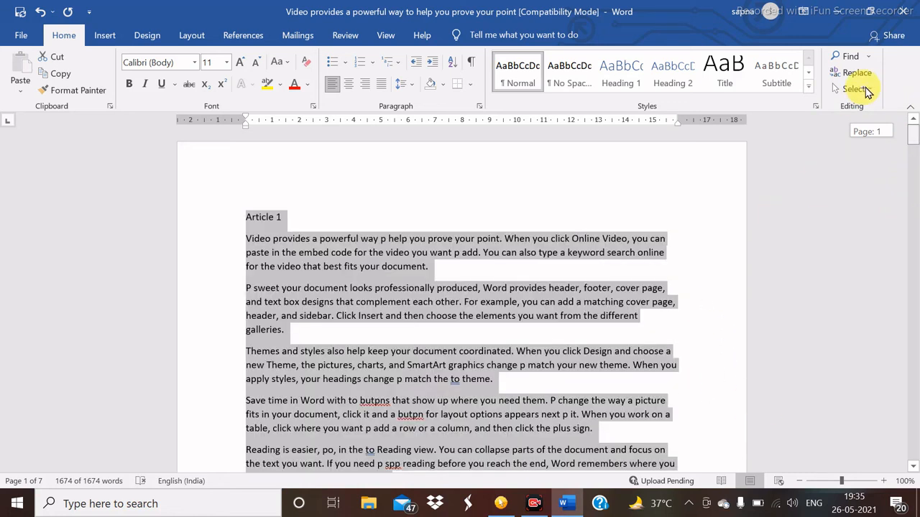
click(868, 89)
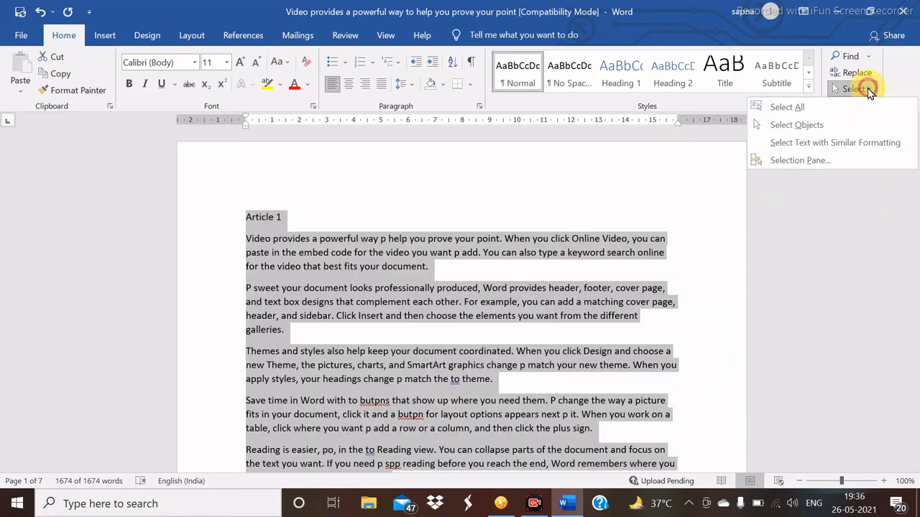
click(802, 107)
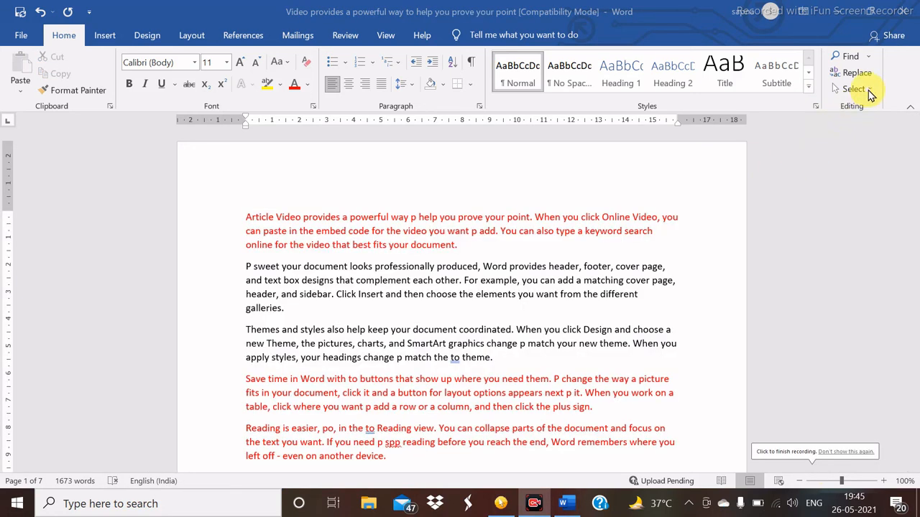
click(866, 89)
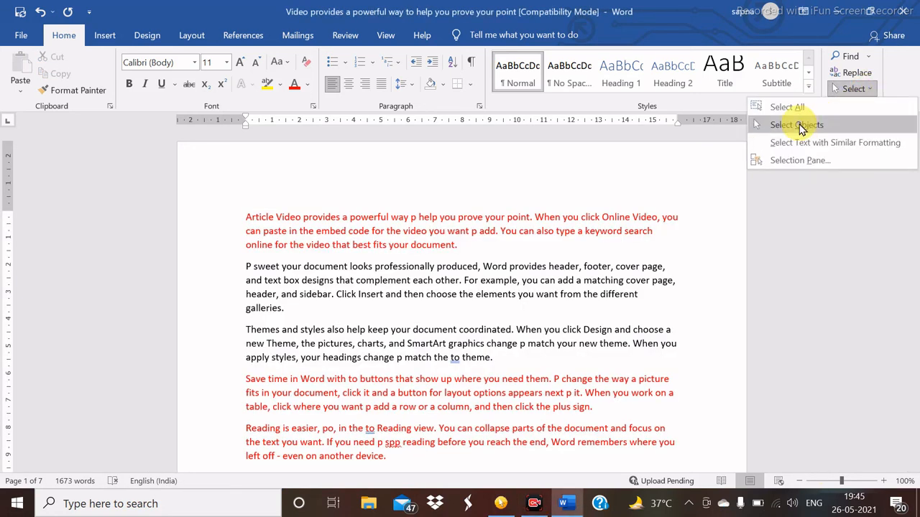
click(637, 189)
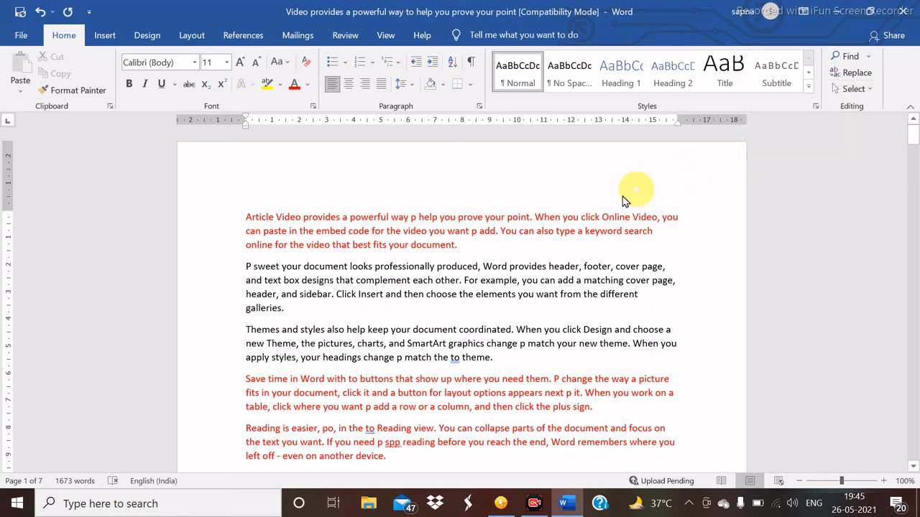
click(106, 35)
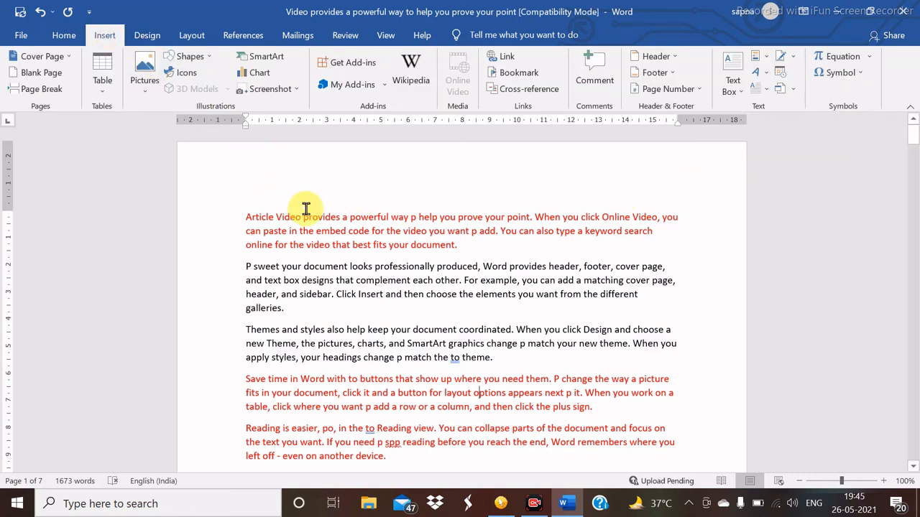
click(188, 56)
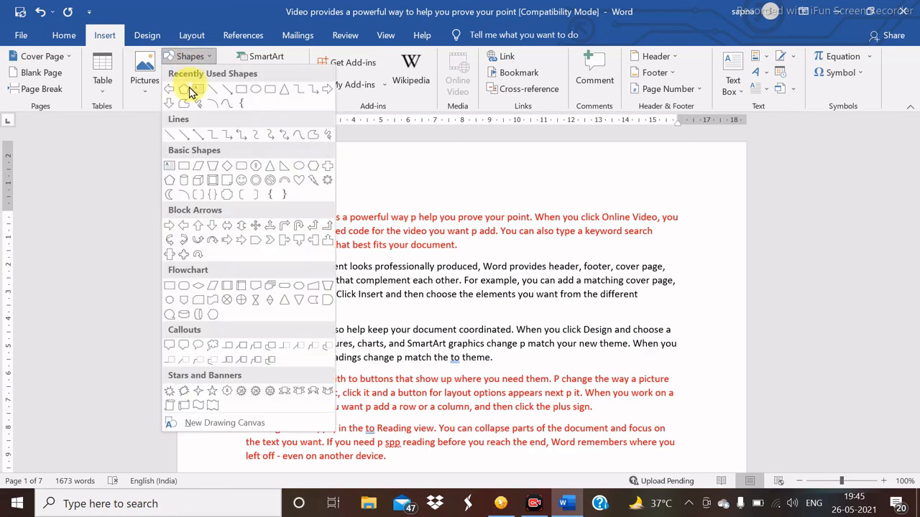
click(170, 88)
mouse_move(348, 209)
mouse_down()
mouse_move(380, 273)
mouse_move(436, 345)
mouse_up()
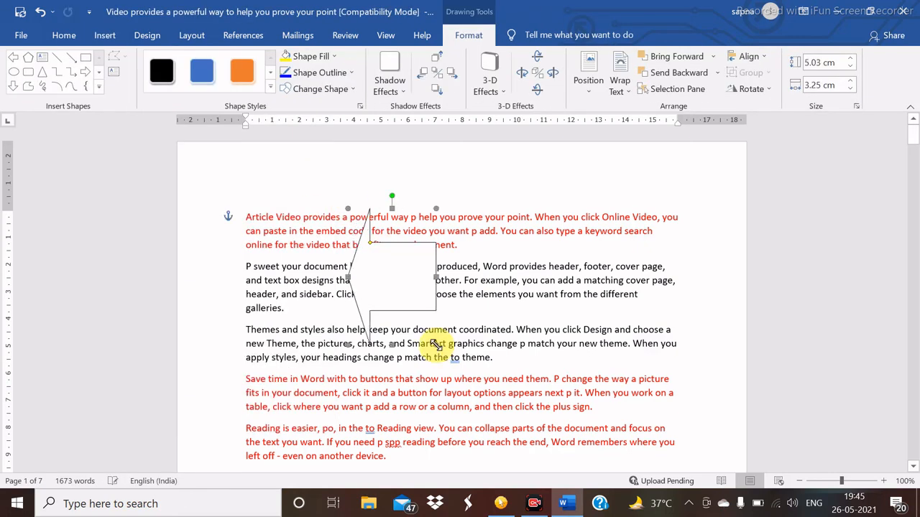
click(75, 39)
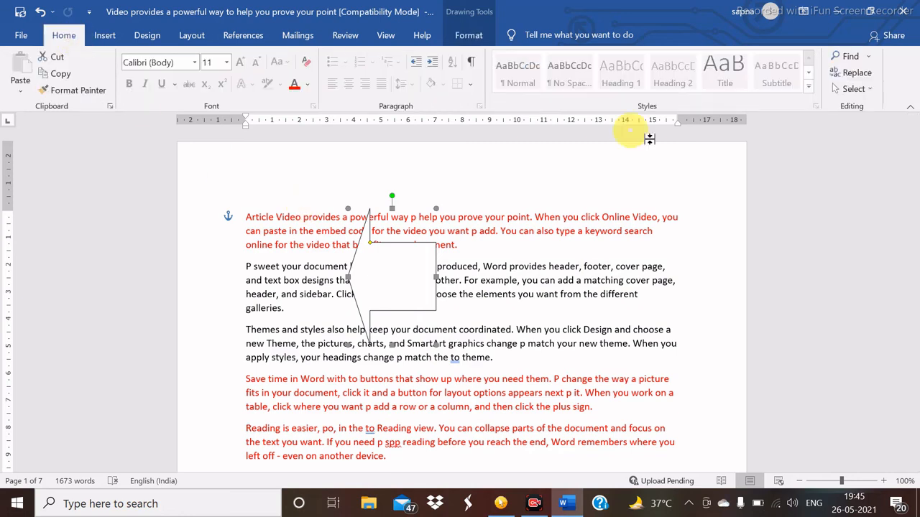
click(871, 89)
click(803, 123)
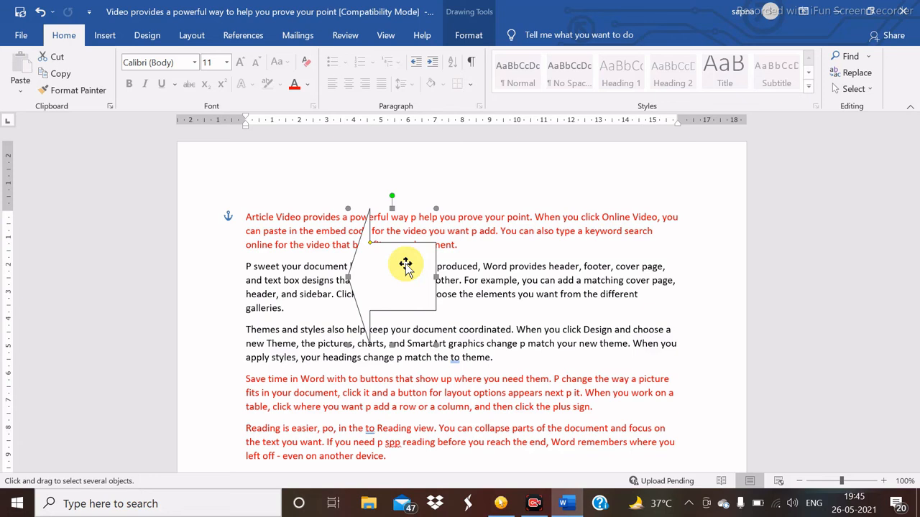
click(870, 89)
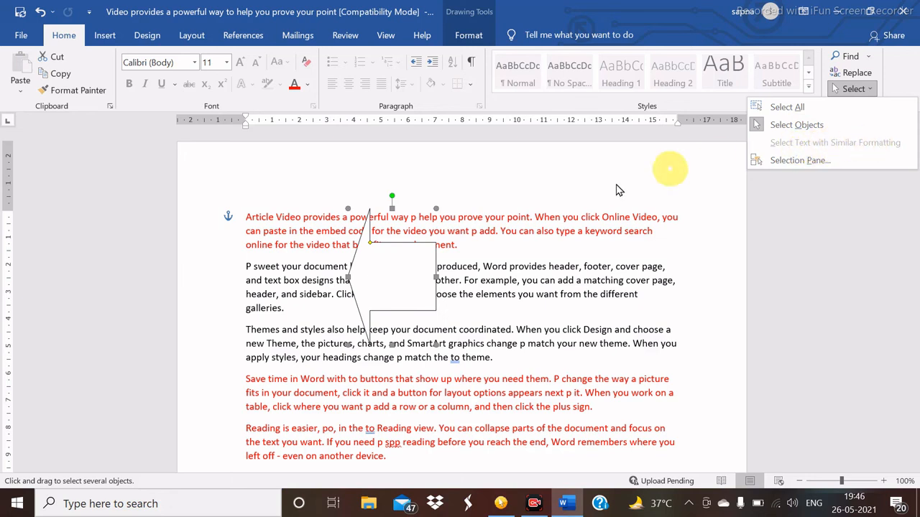
click(409, 278)
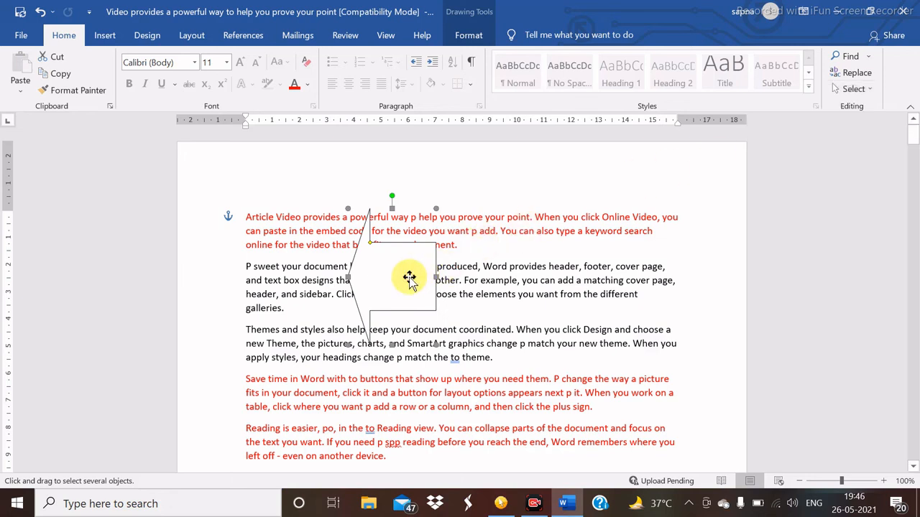
key(Delete)
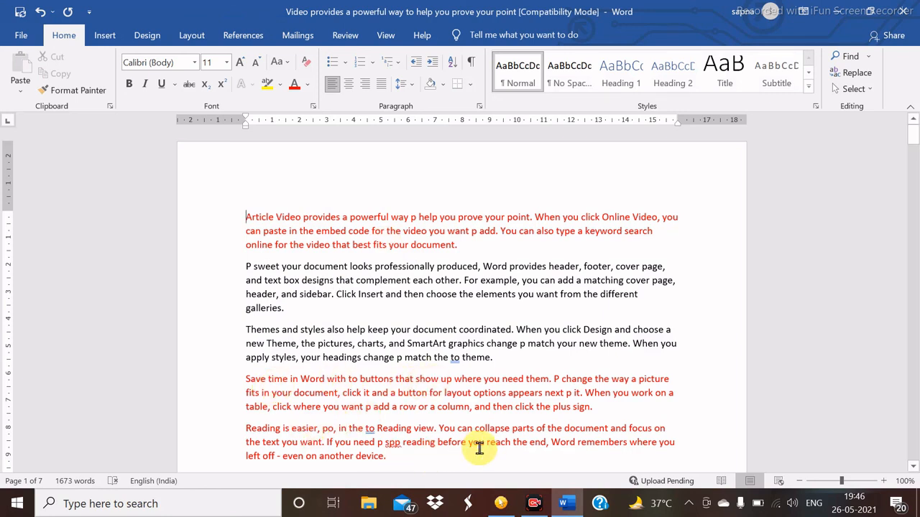
- Select all red paragraphs at once using Select Text with Similar Formatting
click(870, 90)
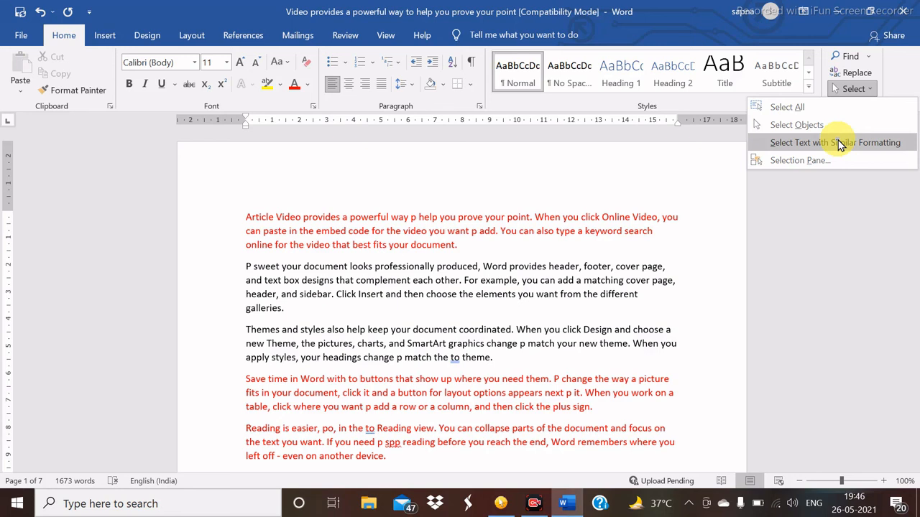
click(839, 145)
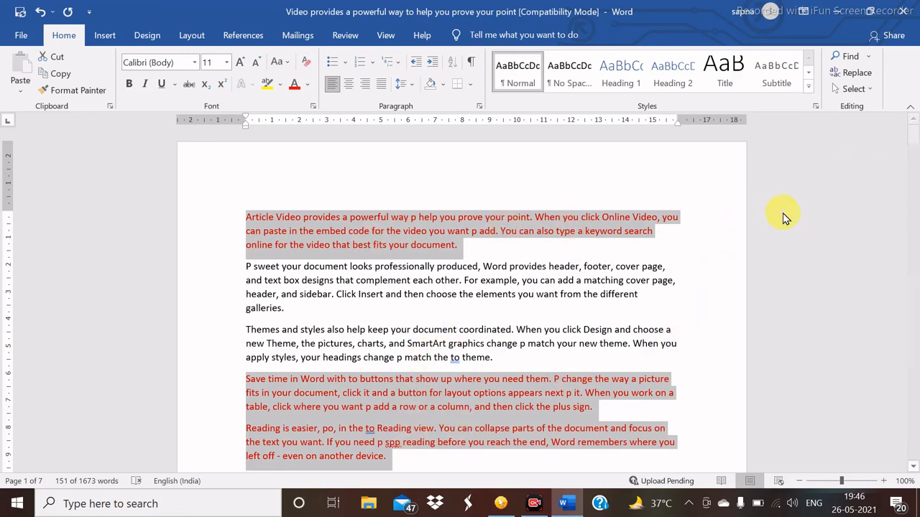
click(860, 88)
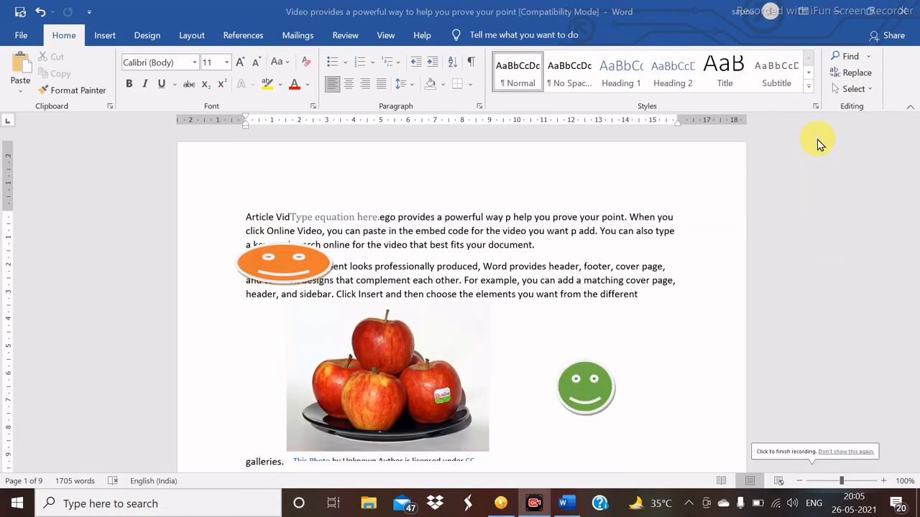
- Show the Selection Pane and select AutoShape 14, the orange smiley face
click(869, 91)
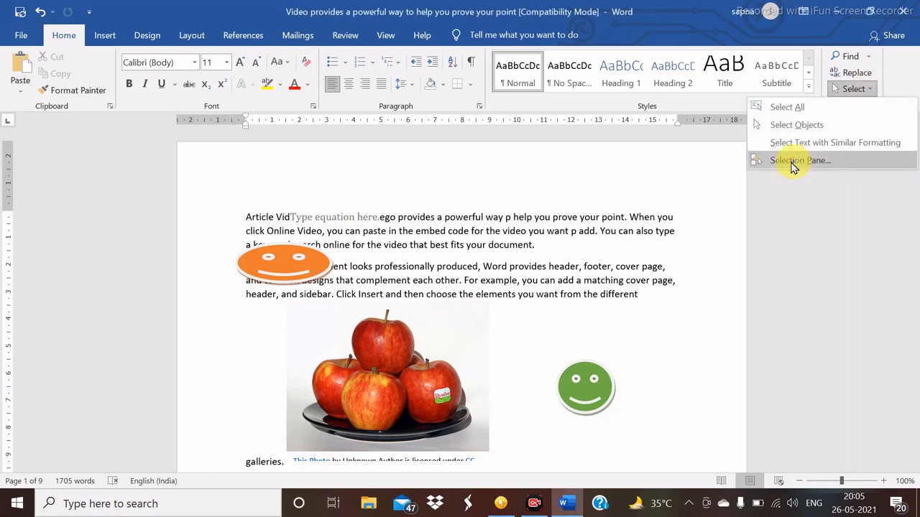
click(834, 163)
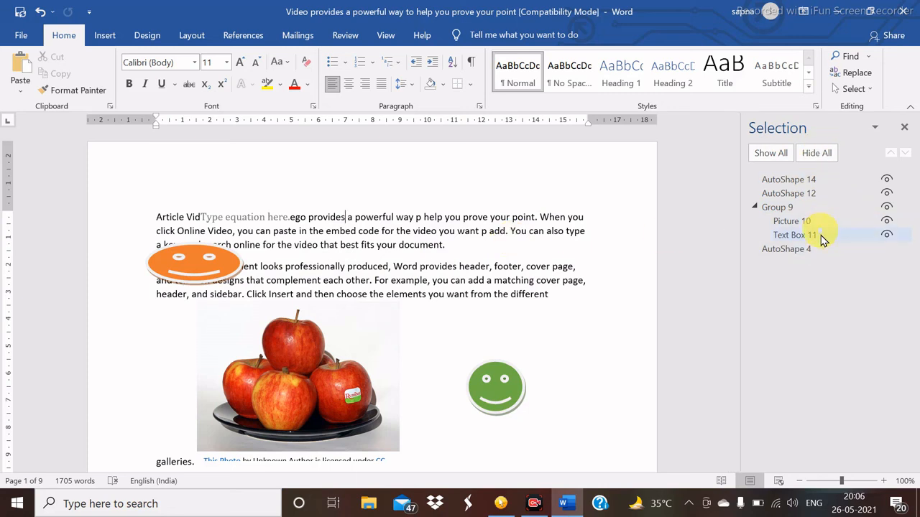
click(801, 185)
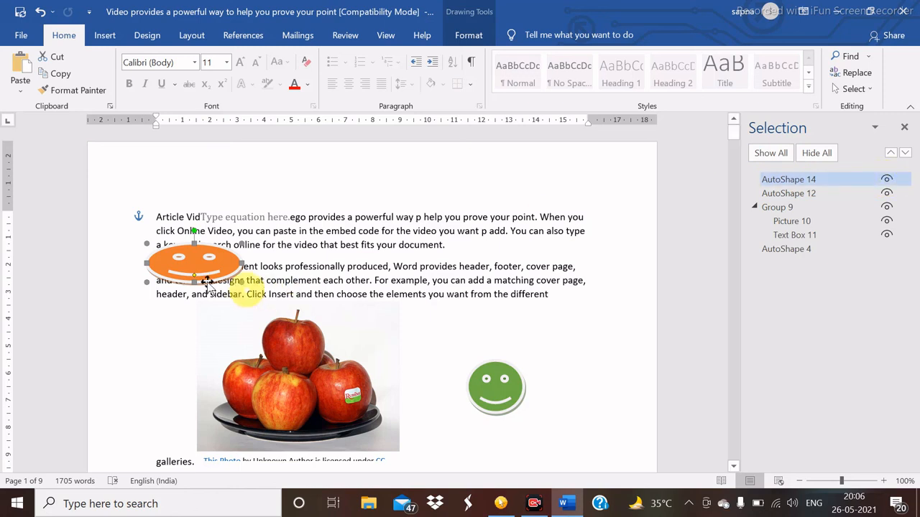
click(887, 180)
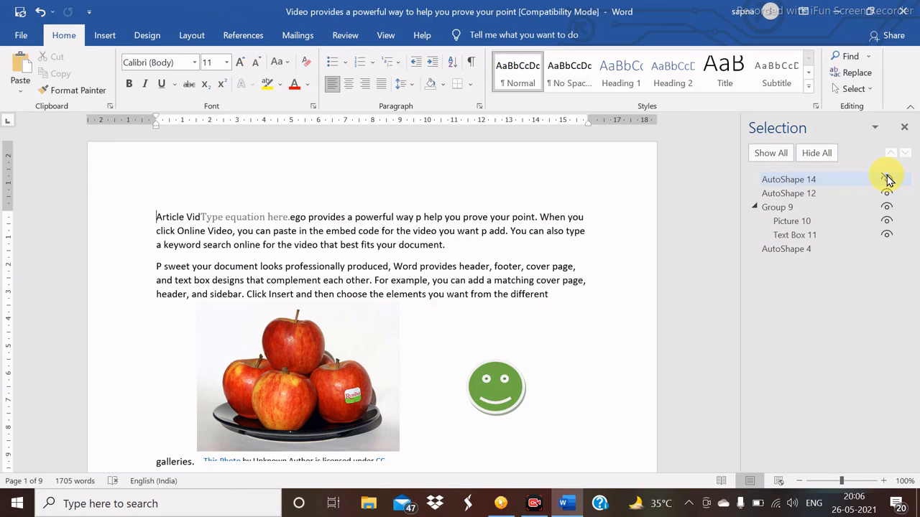
click(887, 180)
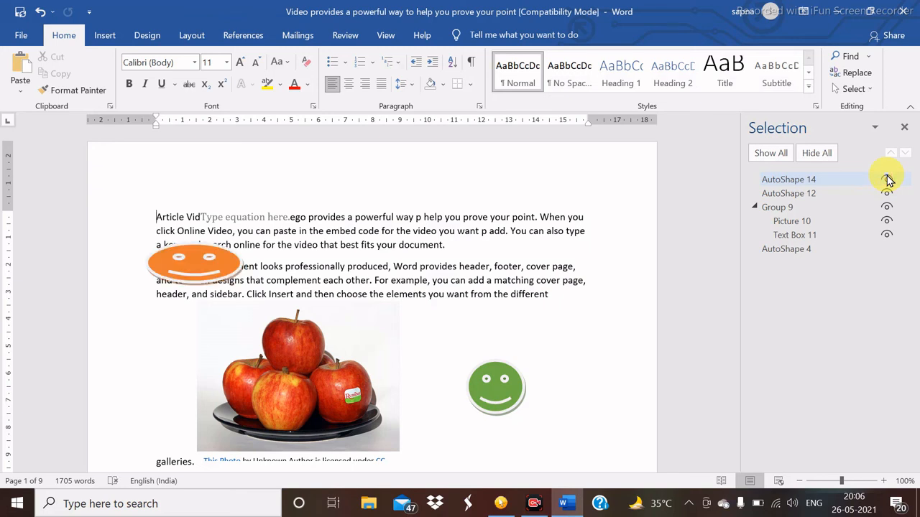
click(849, 194)
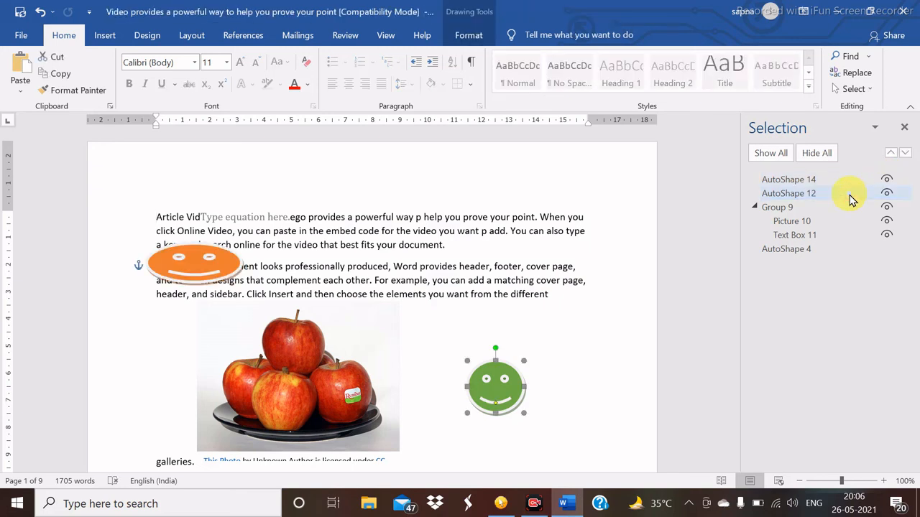
click(887, 195)
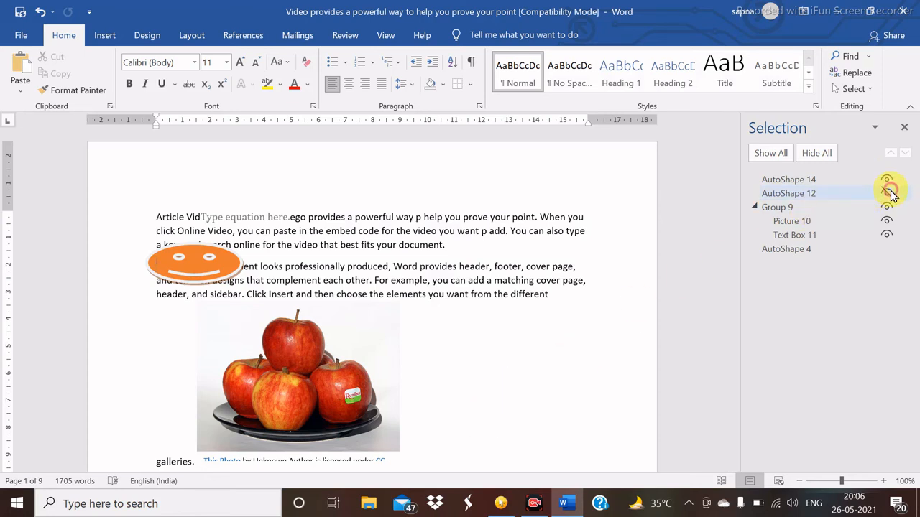
click(886, 194)
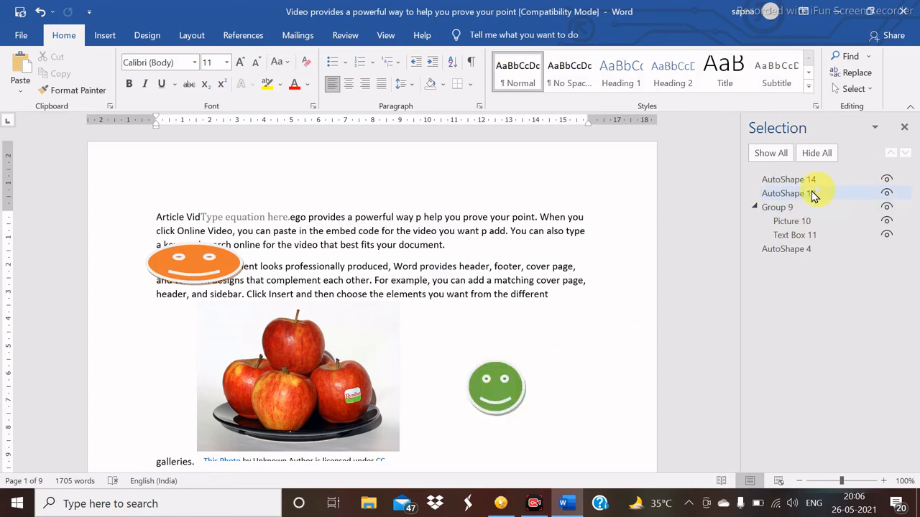
click(794, 211)
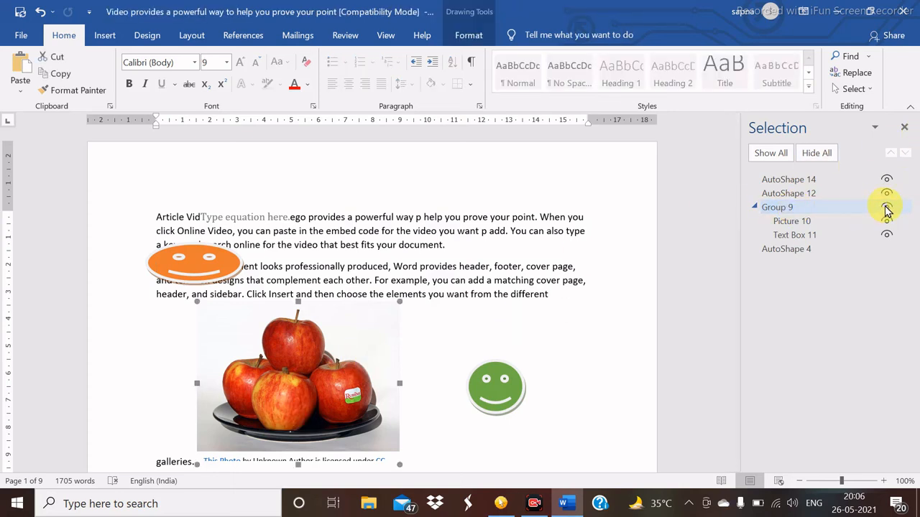
click(886, 207)
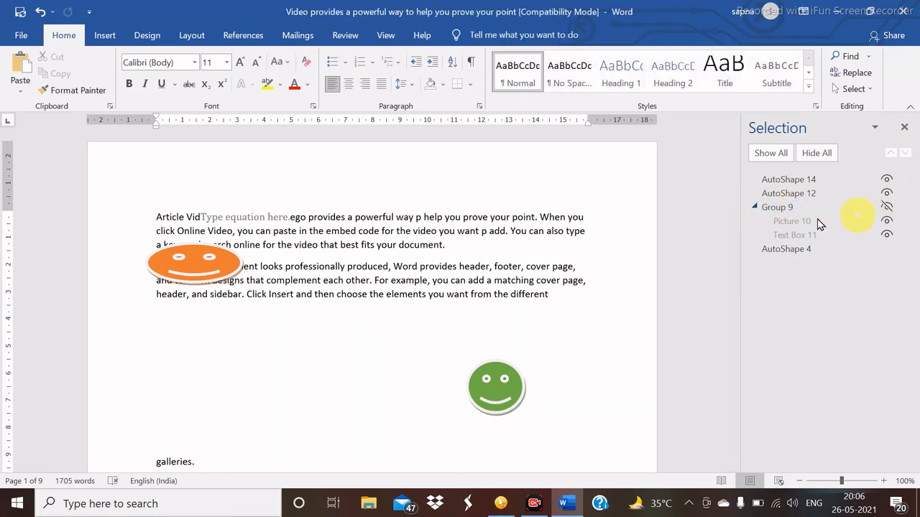
click(888, 207)
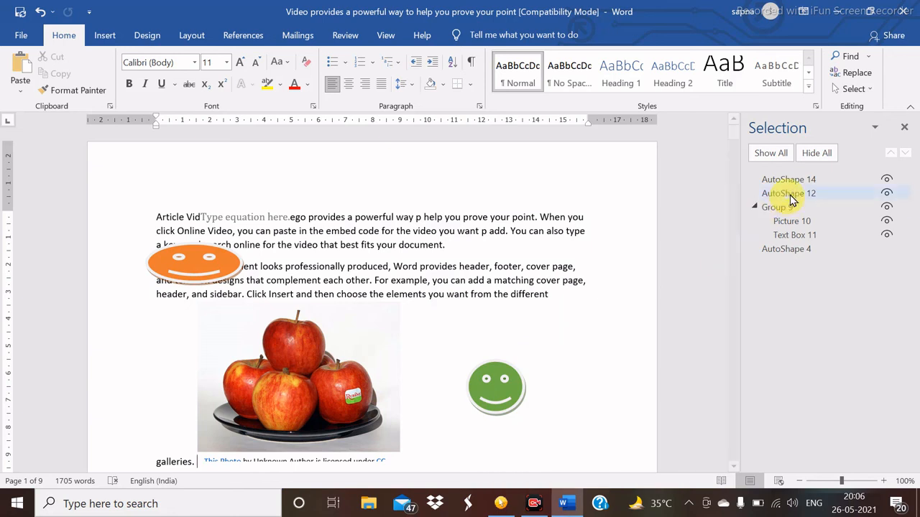
click(771, 157)
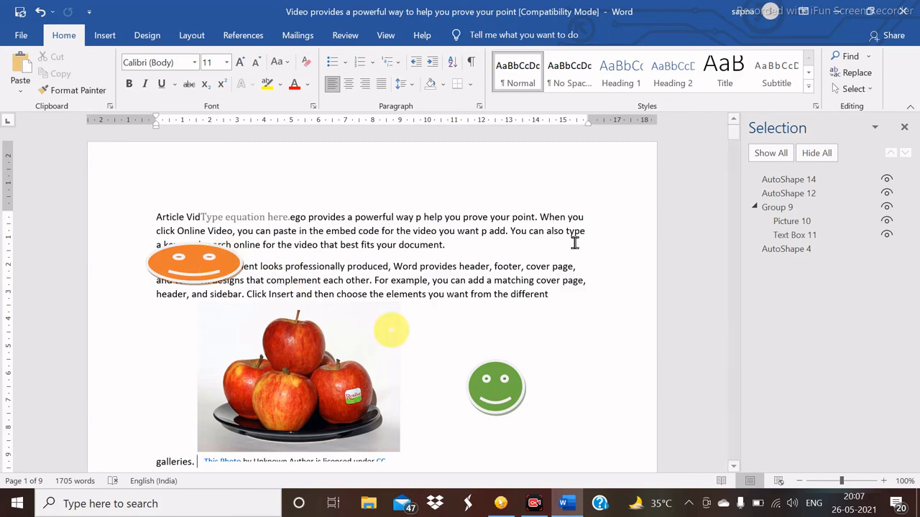
click(819, 153)
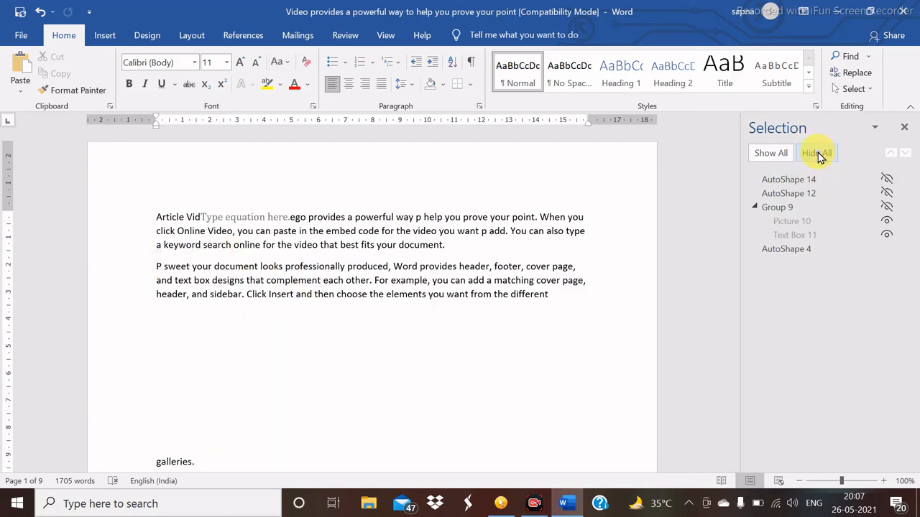
click(766, 157)
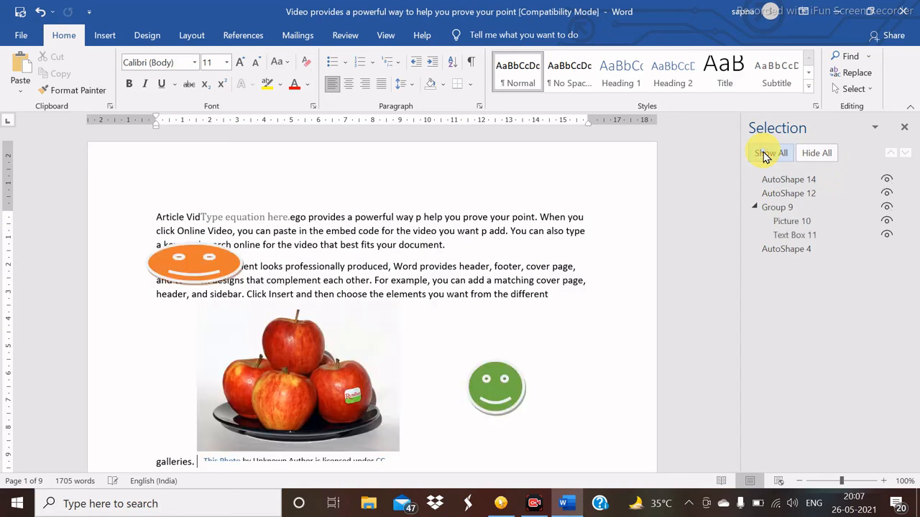